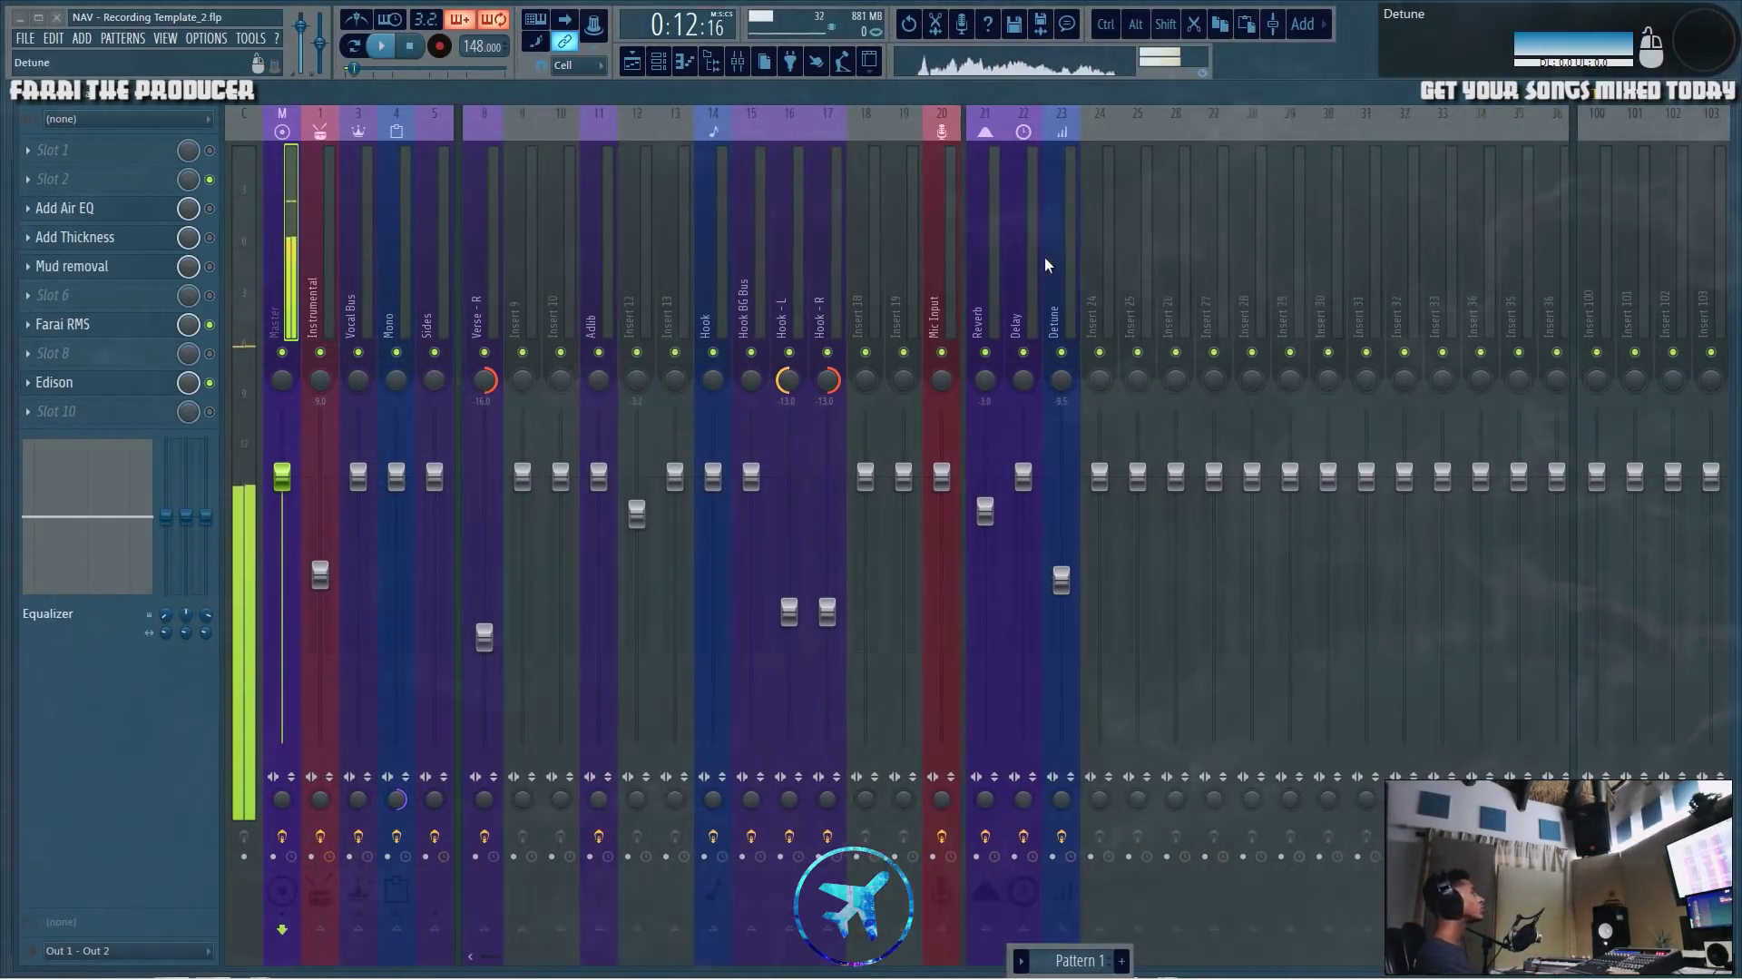
Examine the routing and effect chains of the Verse, Vocal Bus and Mono mixer tracks.
left_click(520, 216)
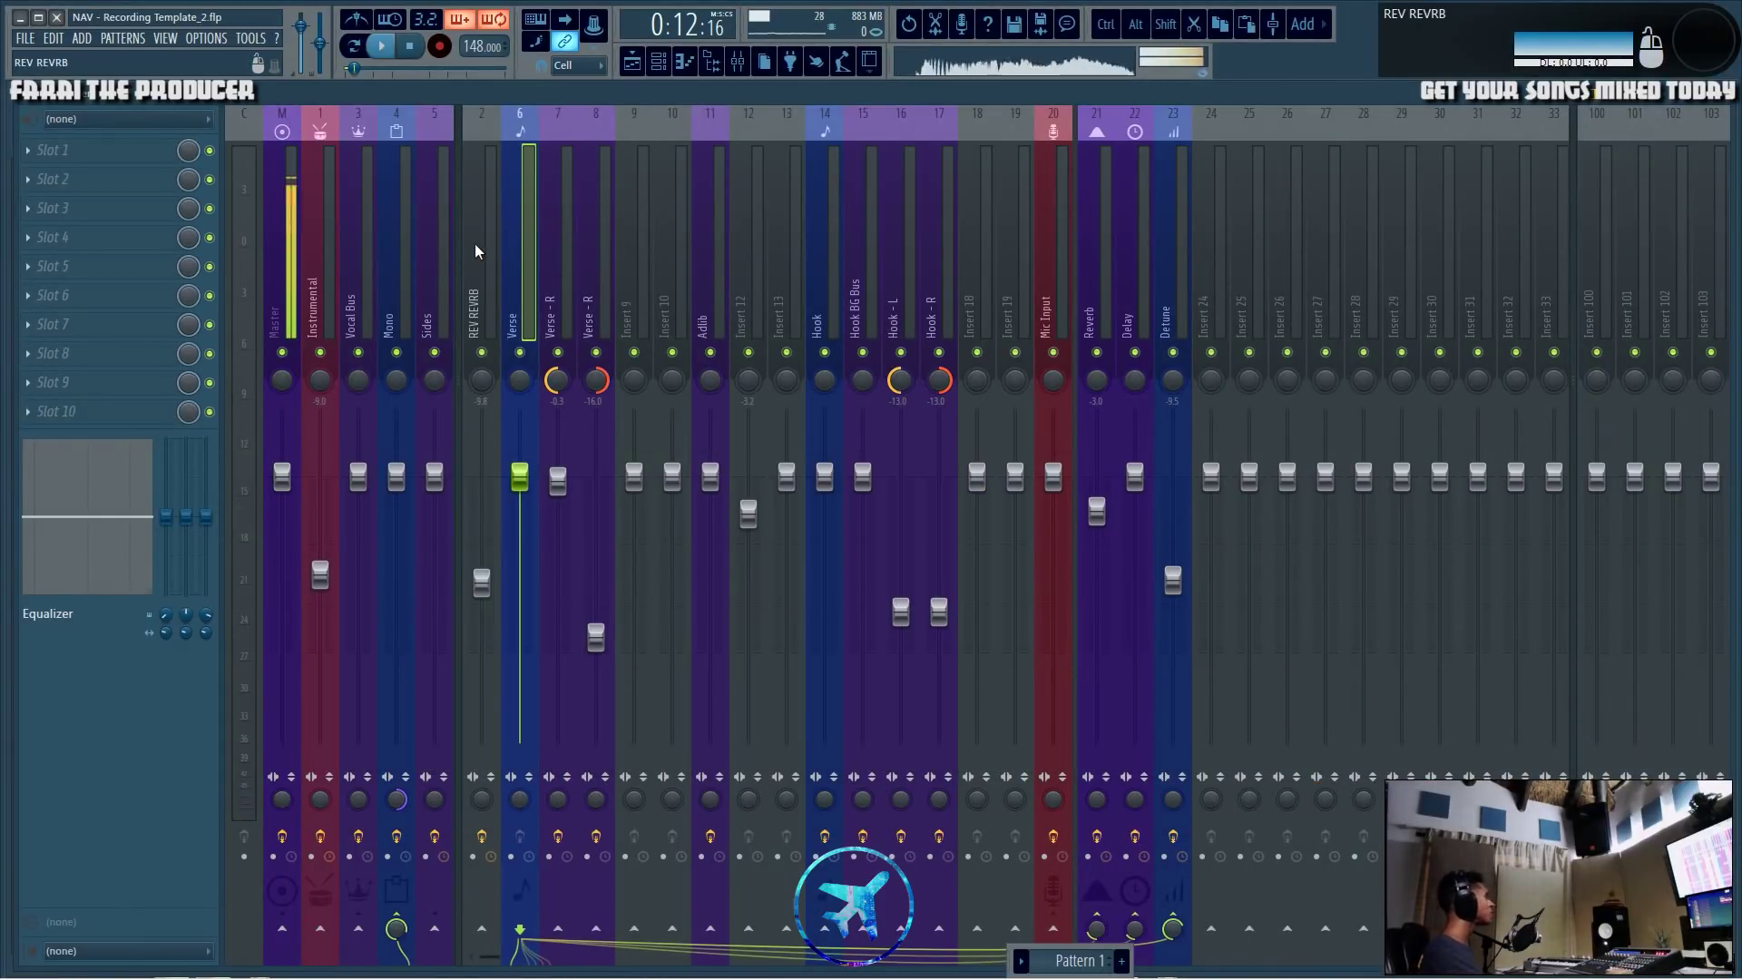
left_click(361, 247)
left_click(396, 245)
left_click(537, 248)
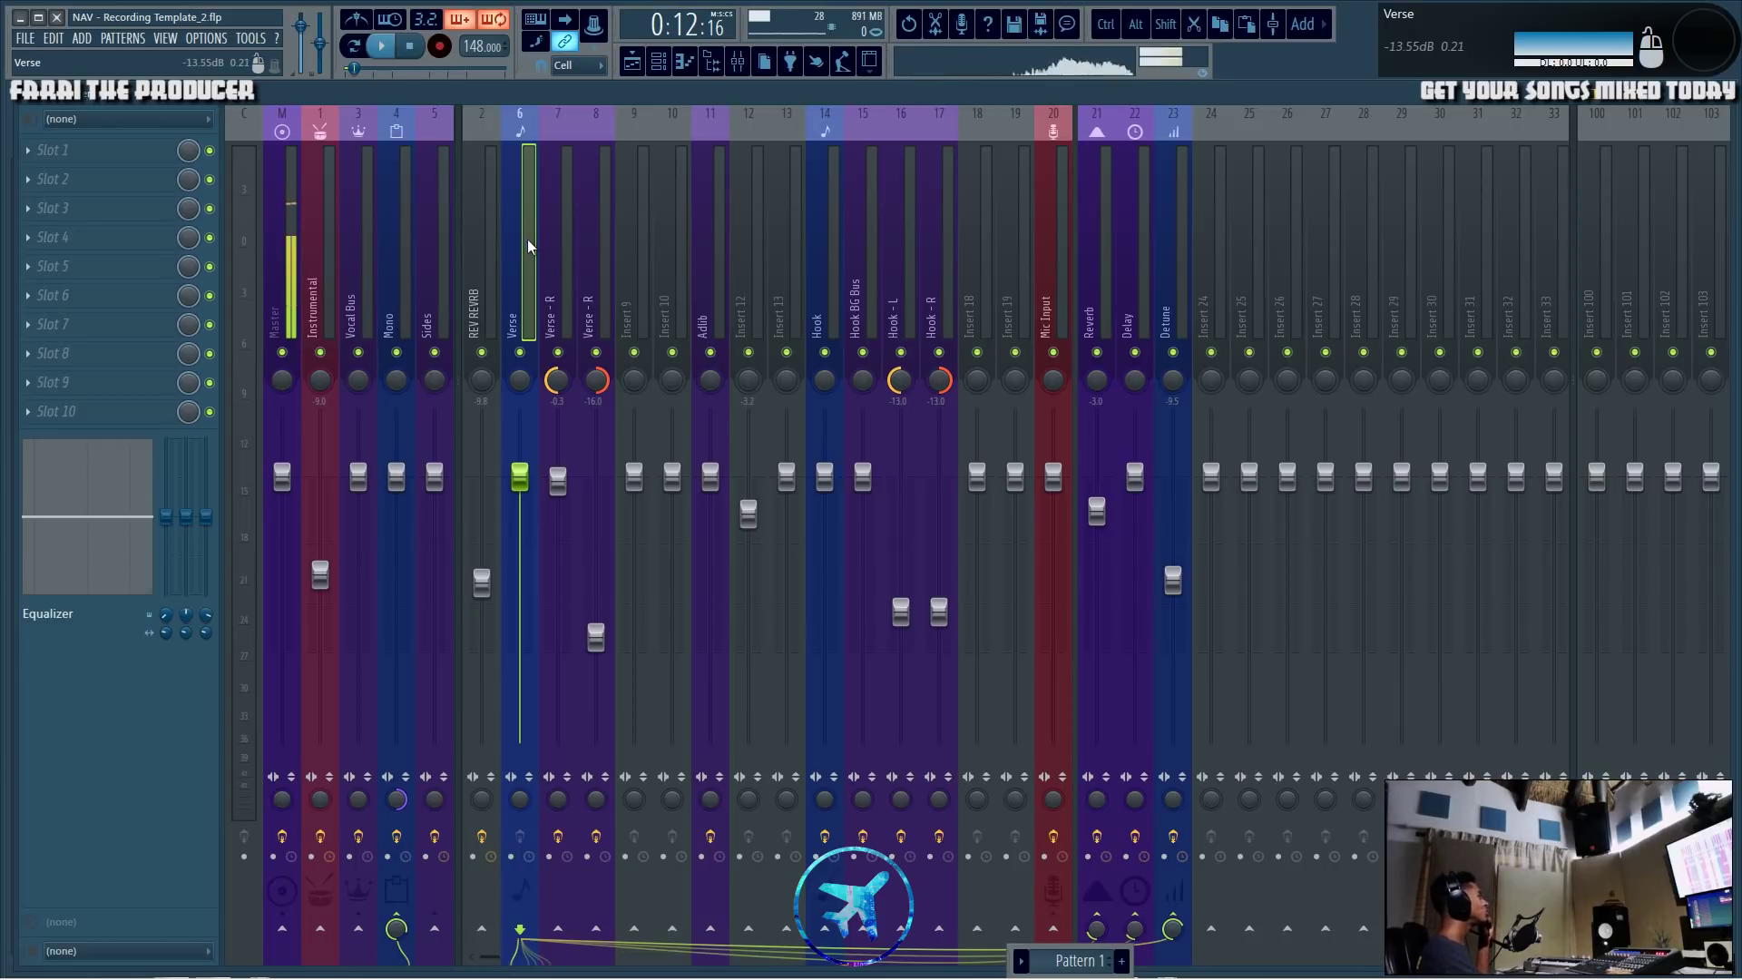
left_click(408, 271)
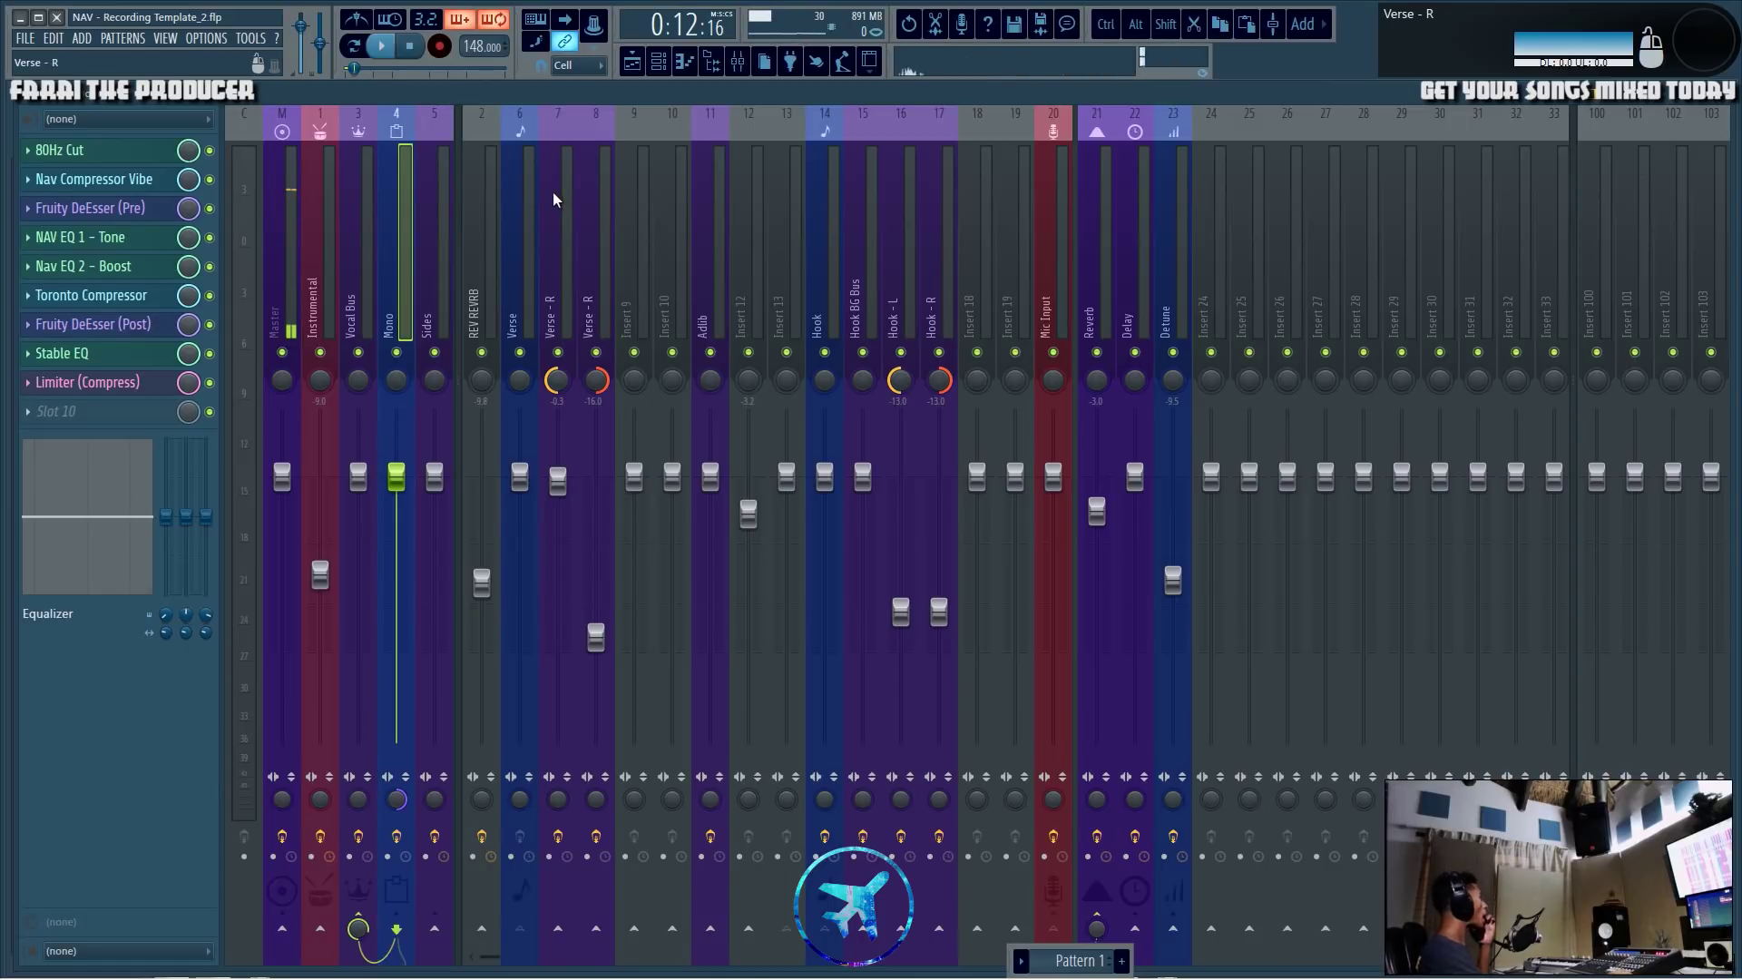
Reduce the height of the ADLIB track in the playlist and compare the playlist with the mixer.
left_click(632, 66)
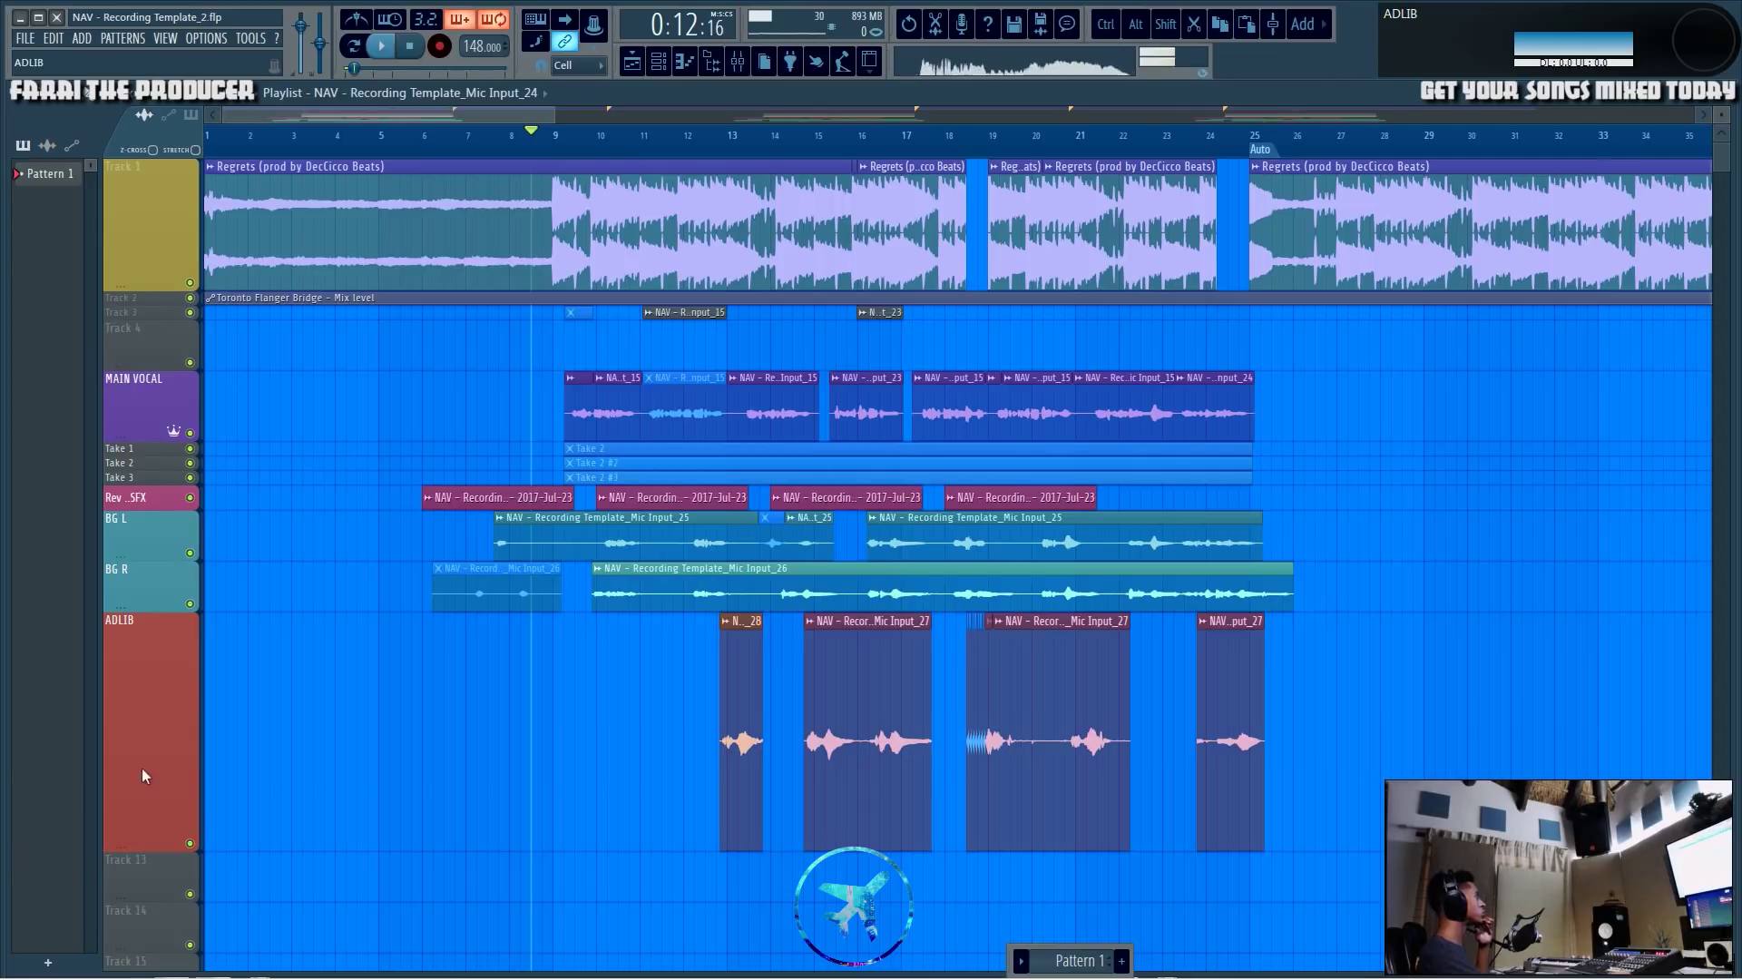
left_click_drag(131, 853, 131, 717)
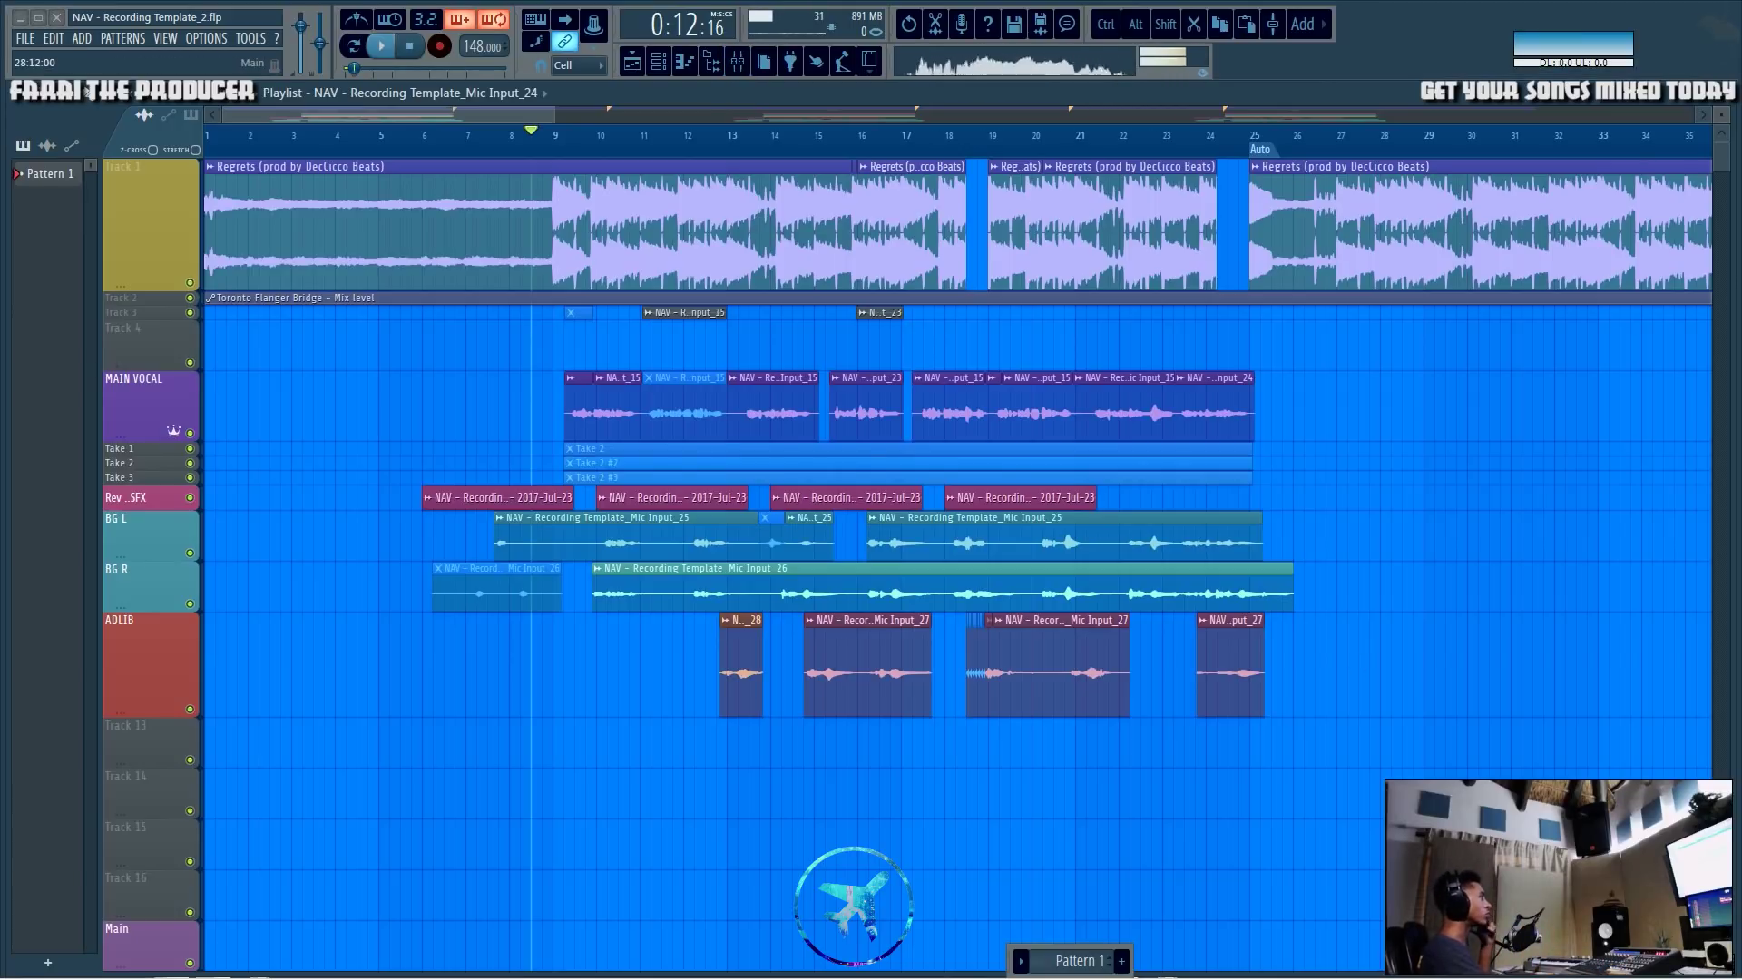
left_click(748, 62)
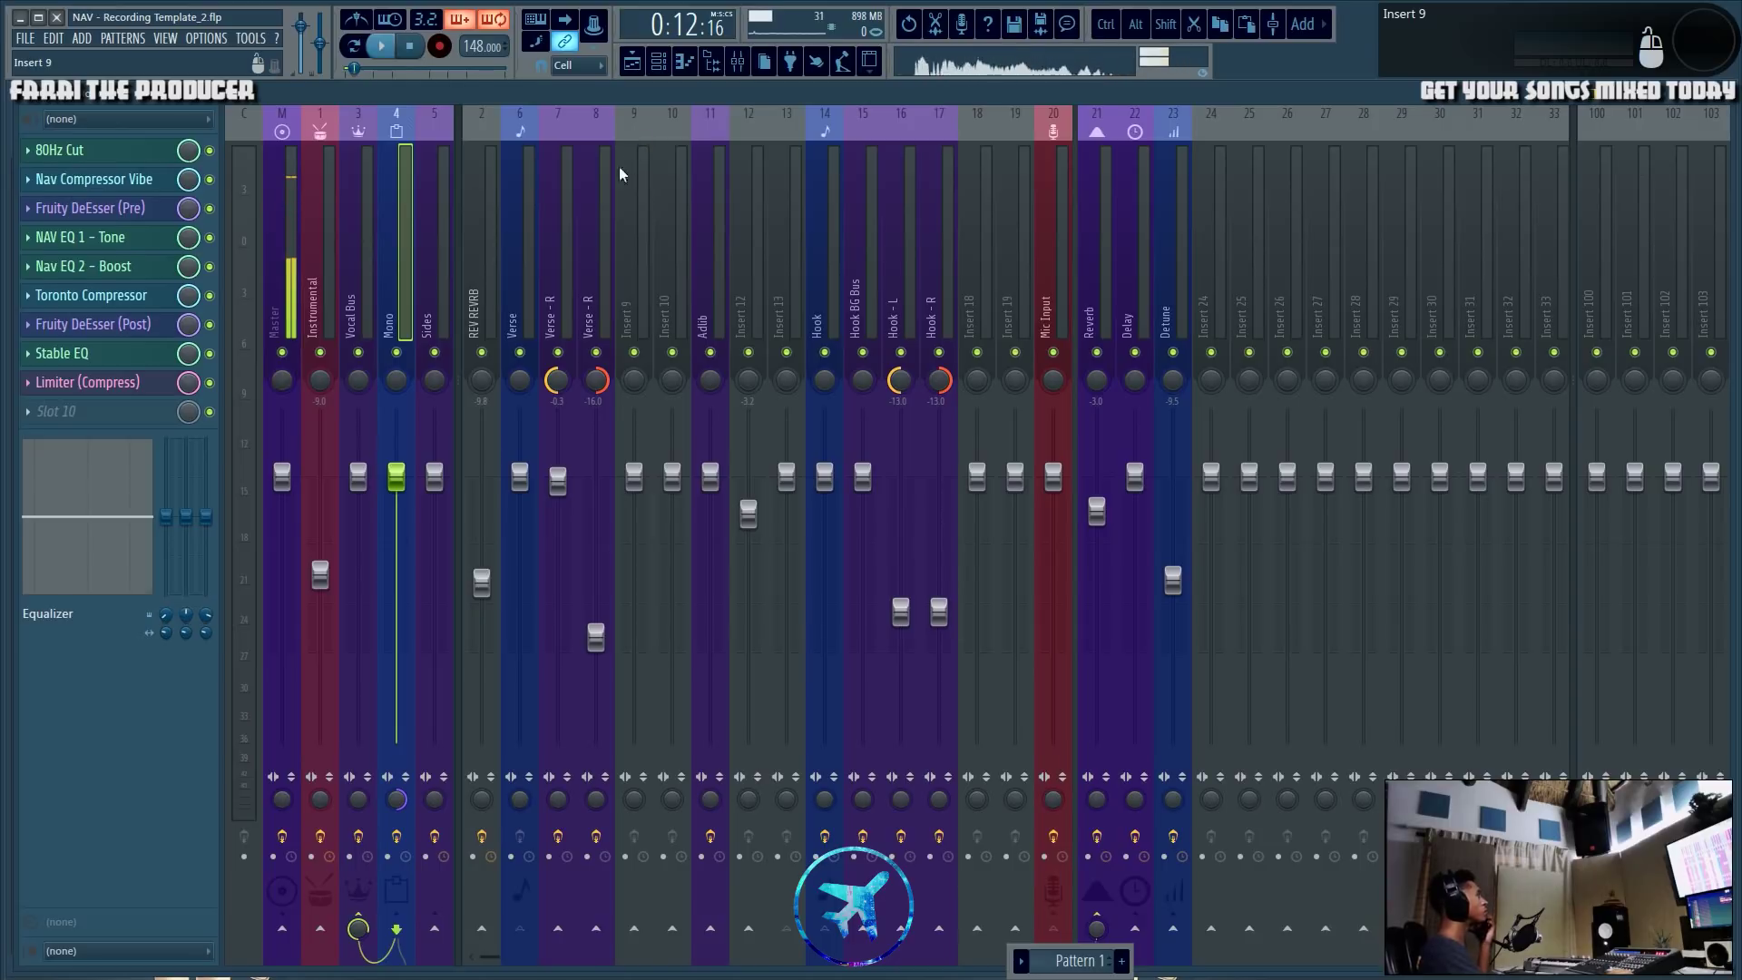
left_click(635, 63)
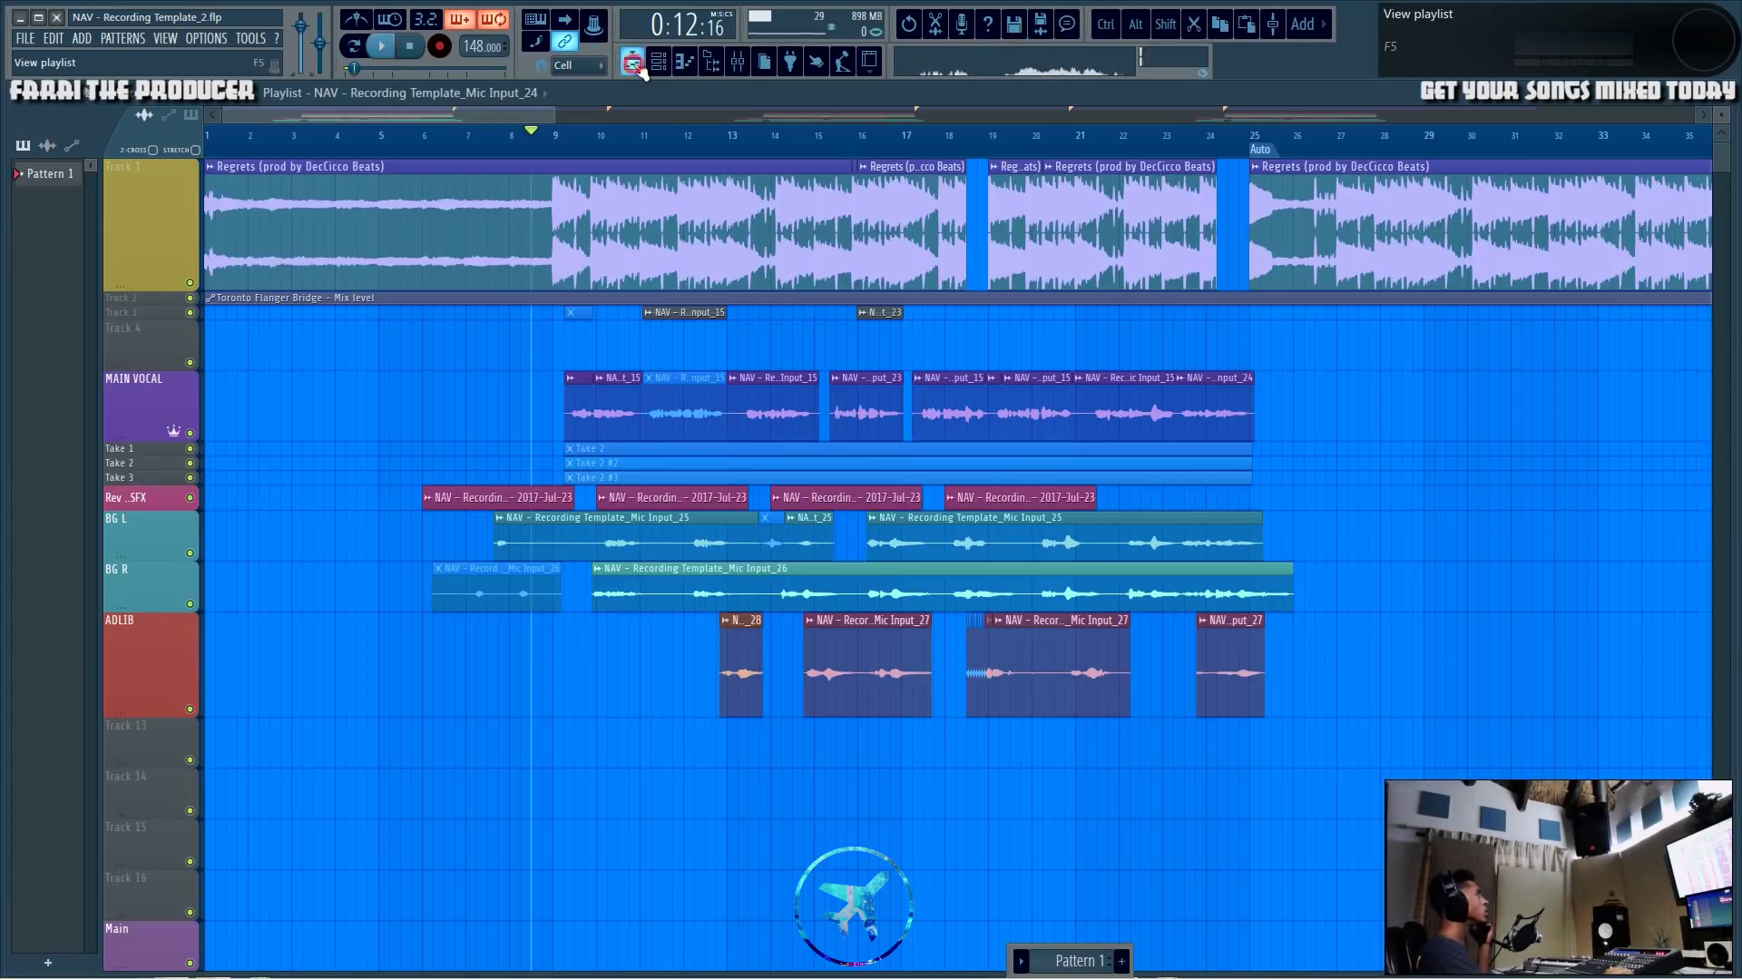
Inspect the settings of the Nav Compressor Vibe effect on the Mono mixer track, then close it.
left_click(738, 61)
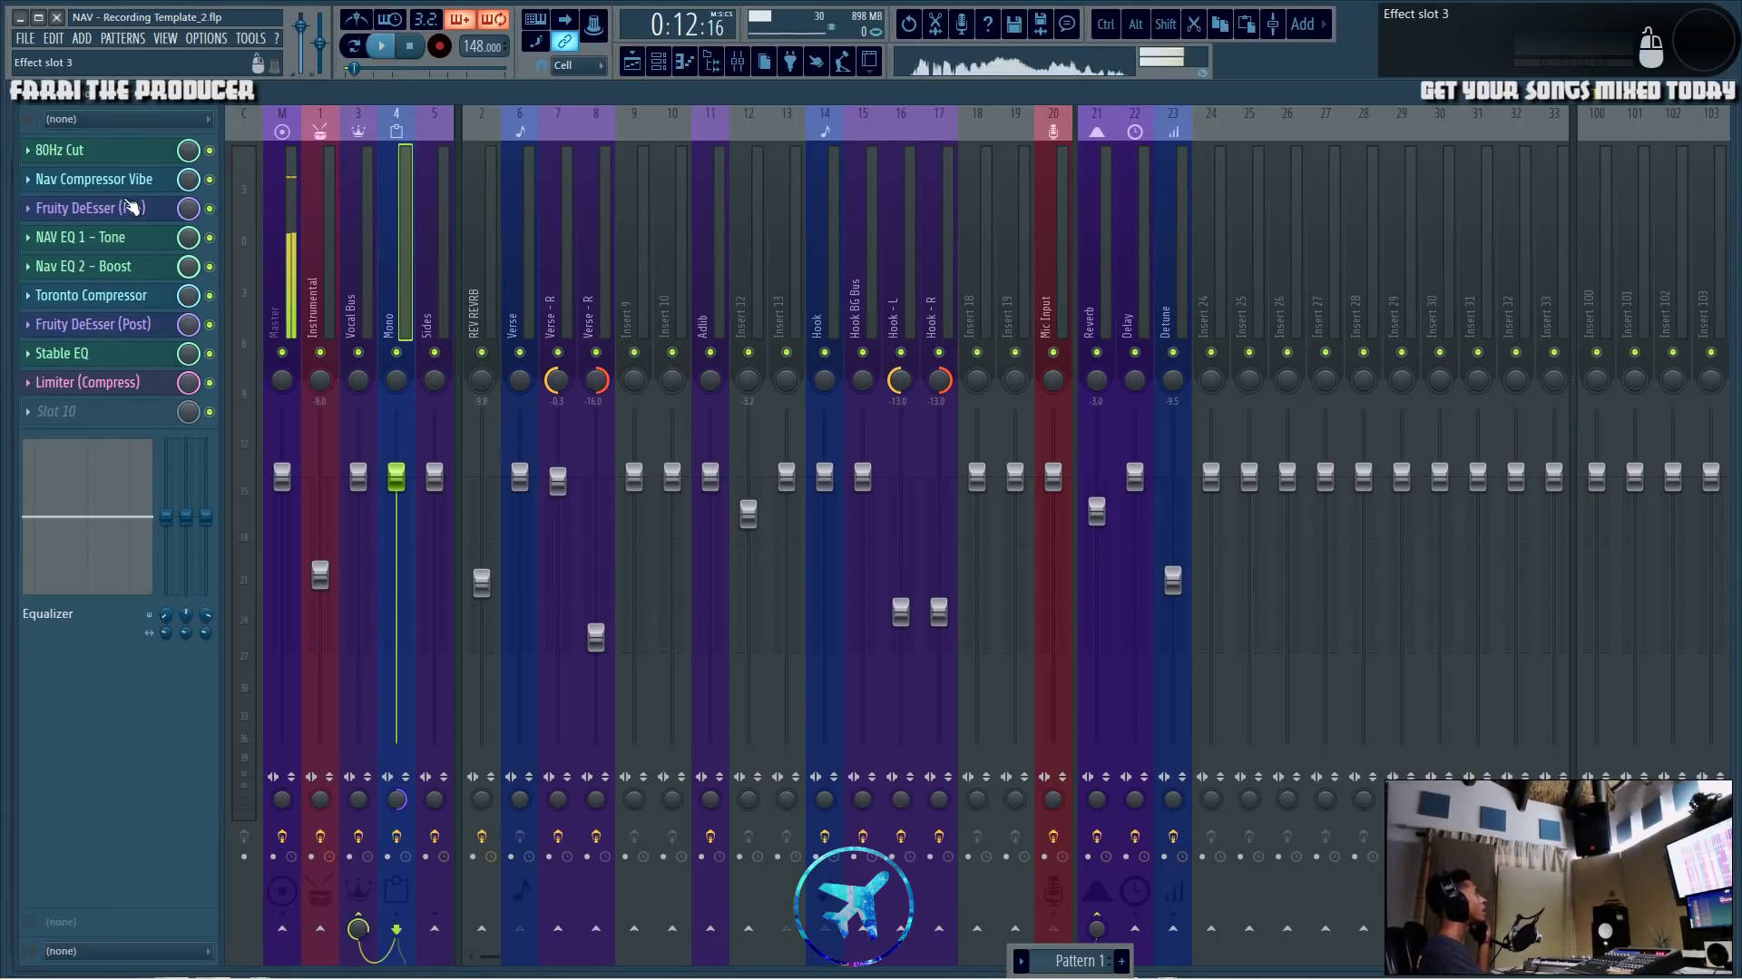
left_click(125, 181)
left_click_drag(1673, 233, 720, 399)
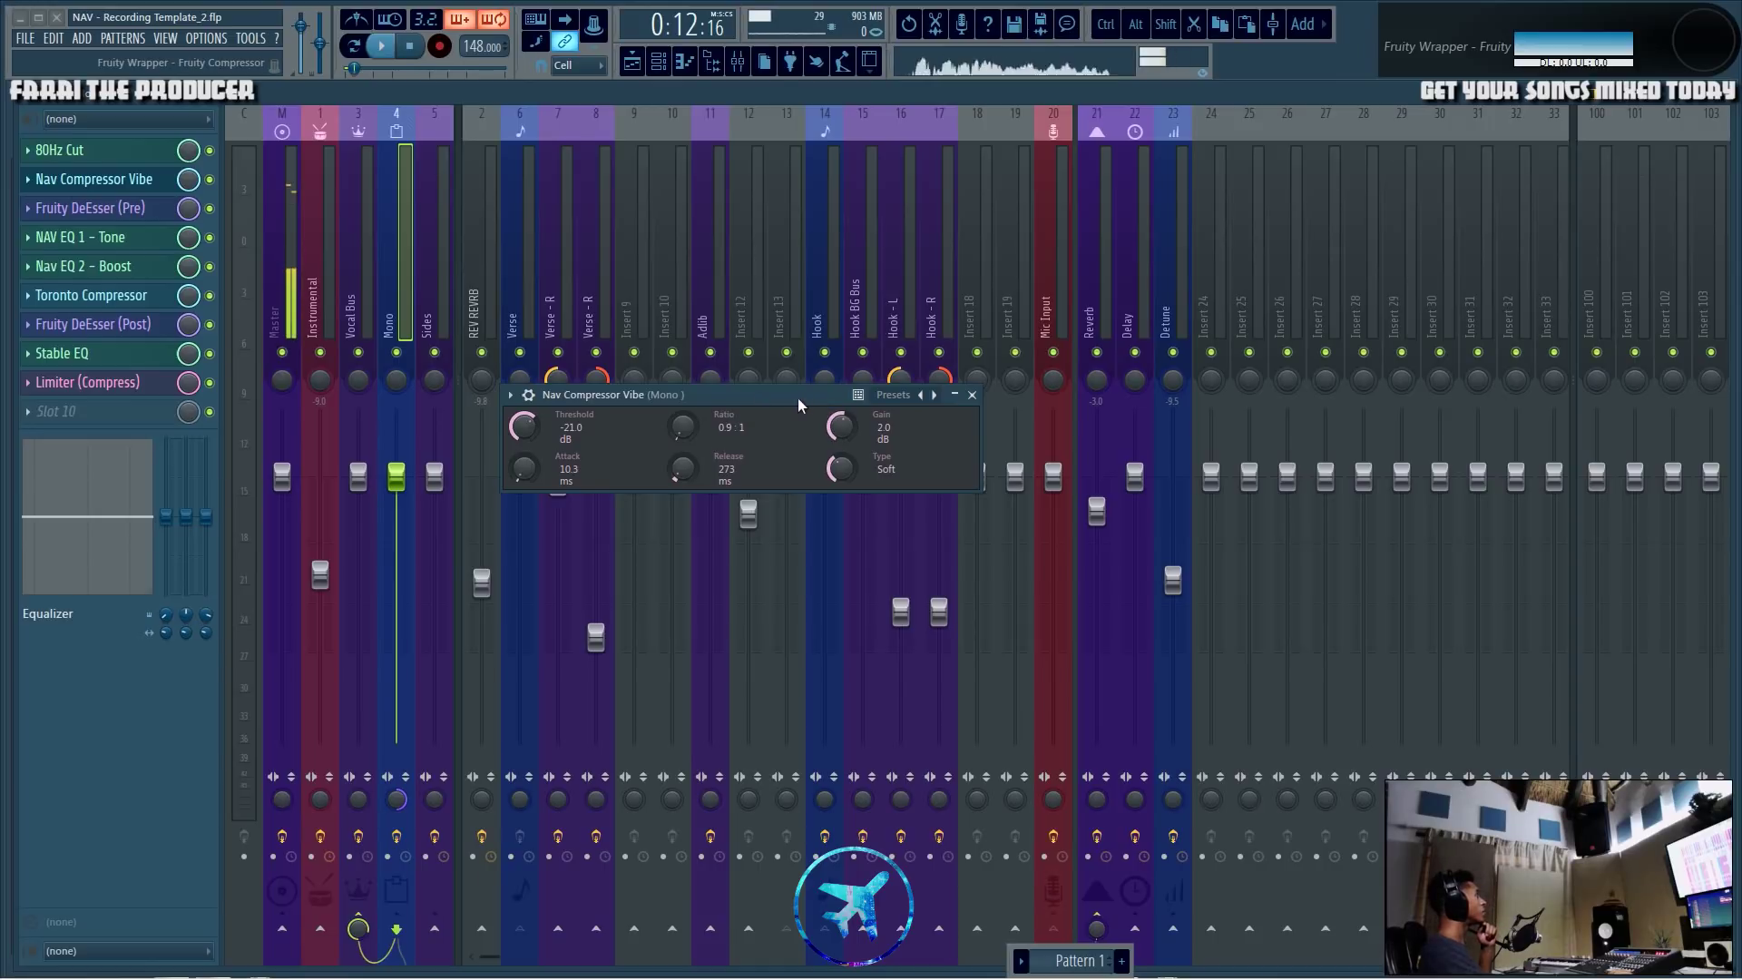
left_click_drag(803, 397, 801, 420)
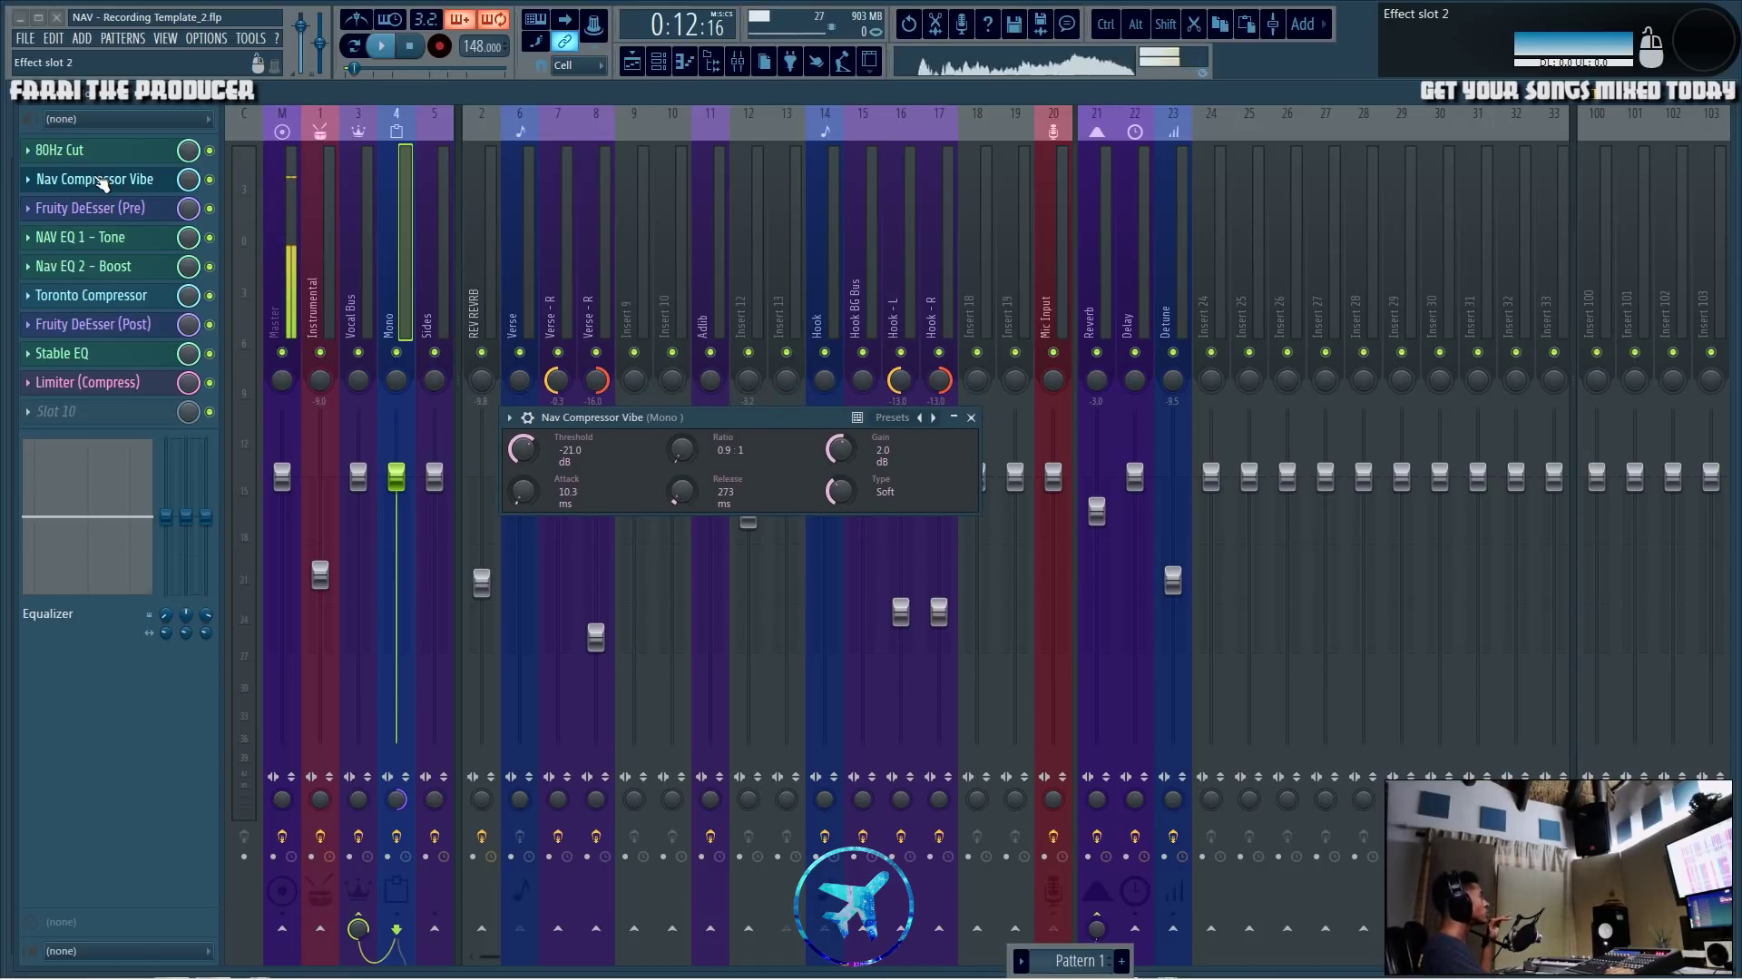
left_click(102, 181)
left_click(102, 181)
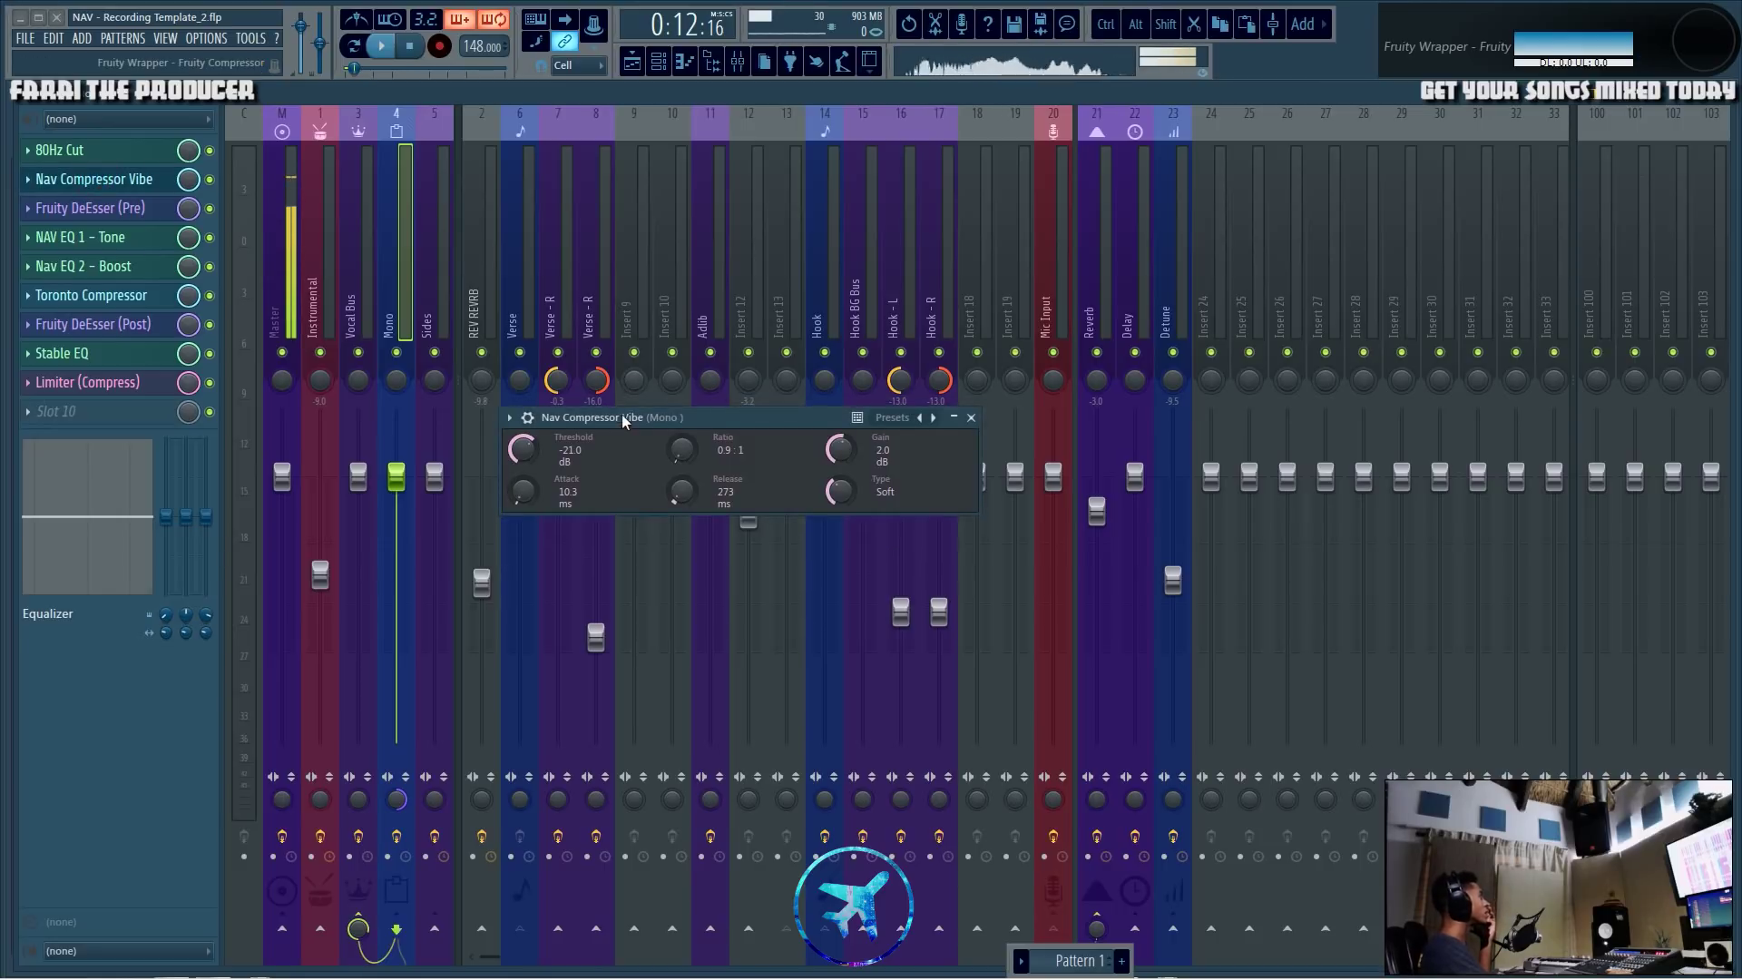
left_click_drag(630, 418, 615, 329)
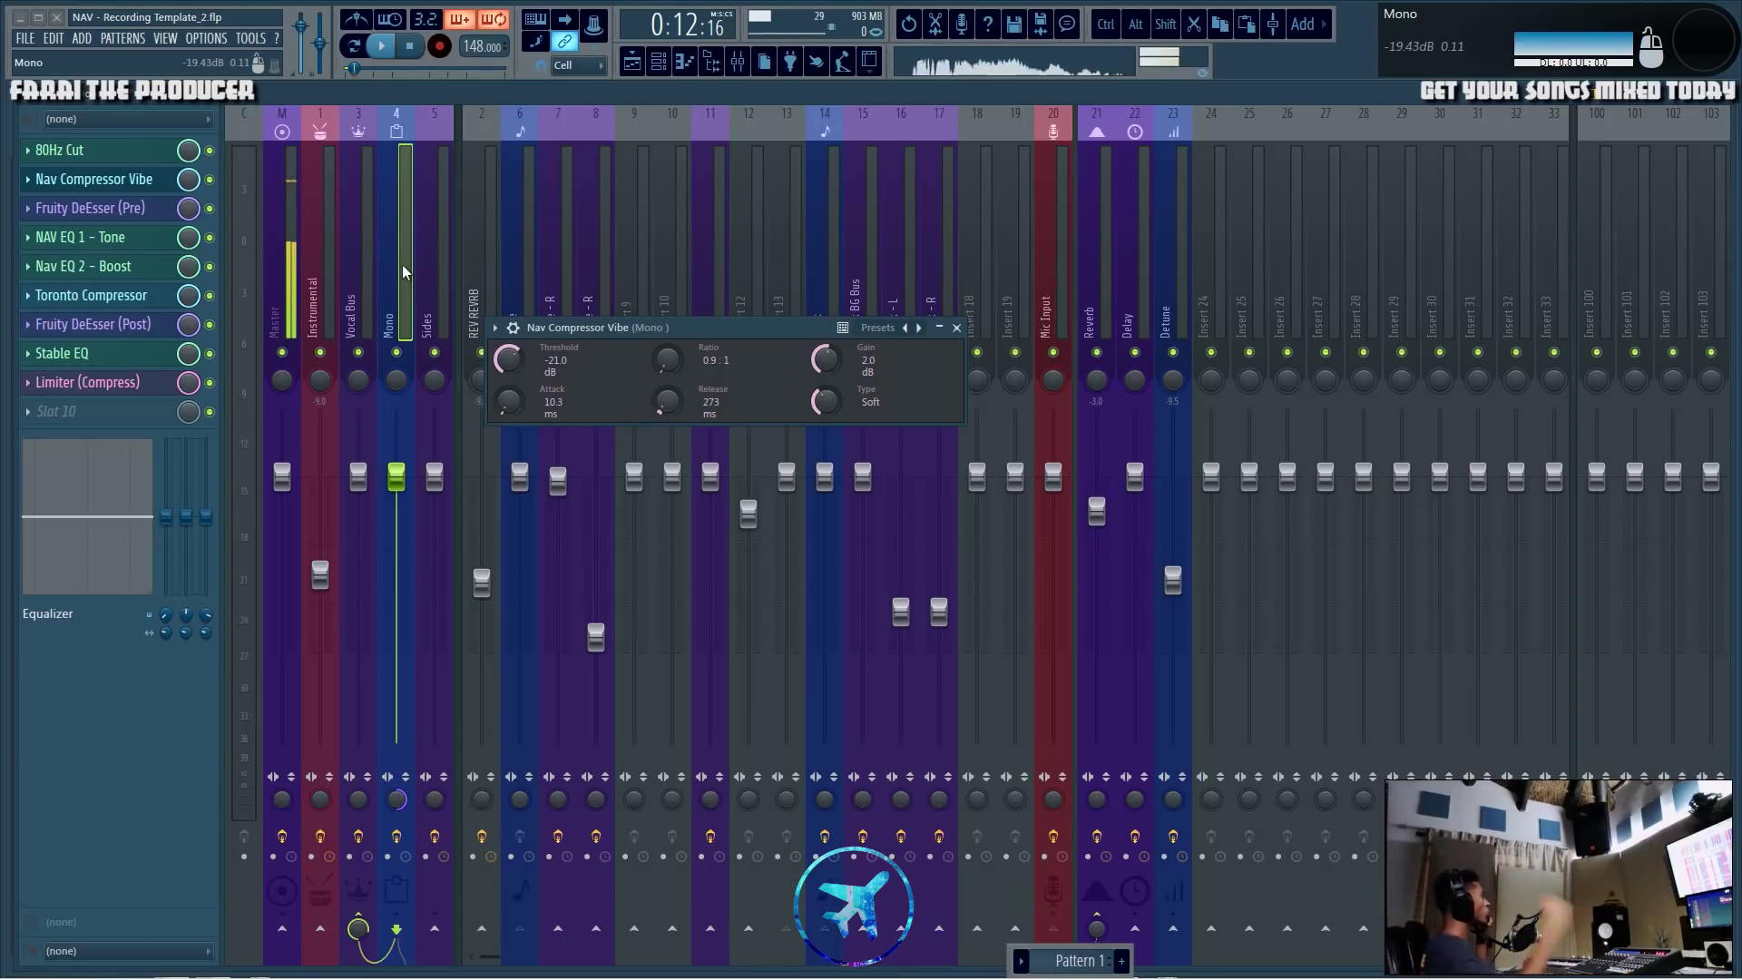
left_click(956, 327)
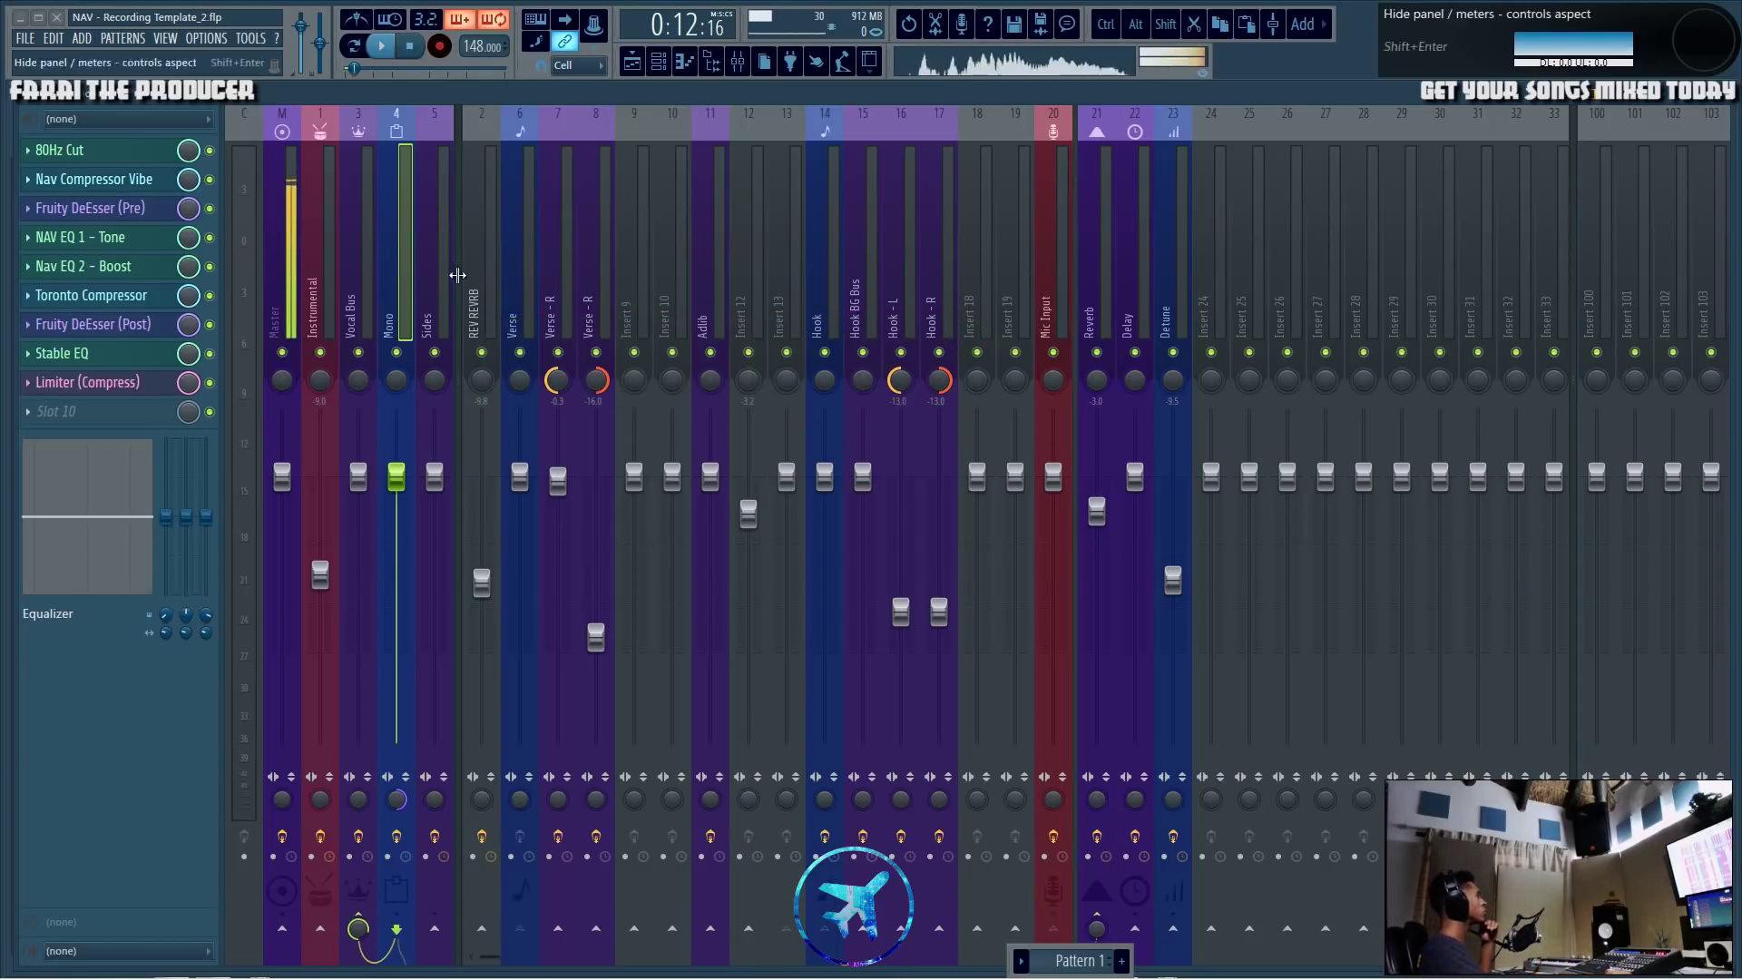
Select the Vocal Bus and look over all vocal clips in the playlist before returning to the mixer.
left_click(356, 237)
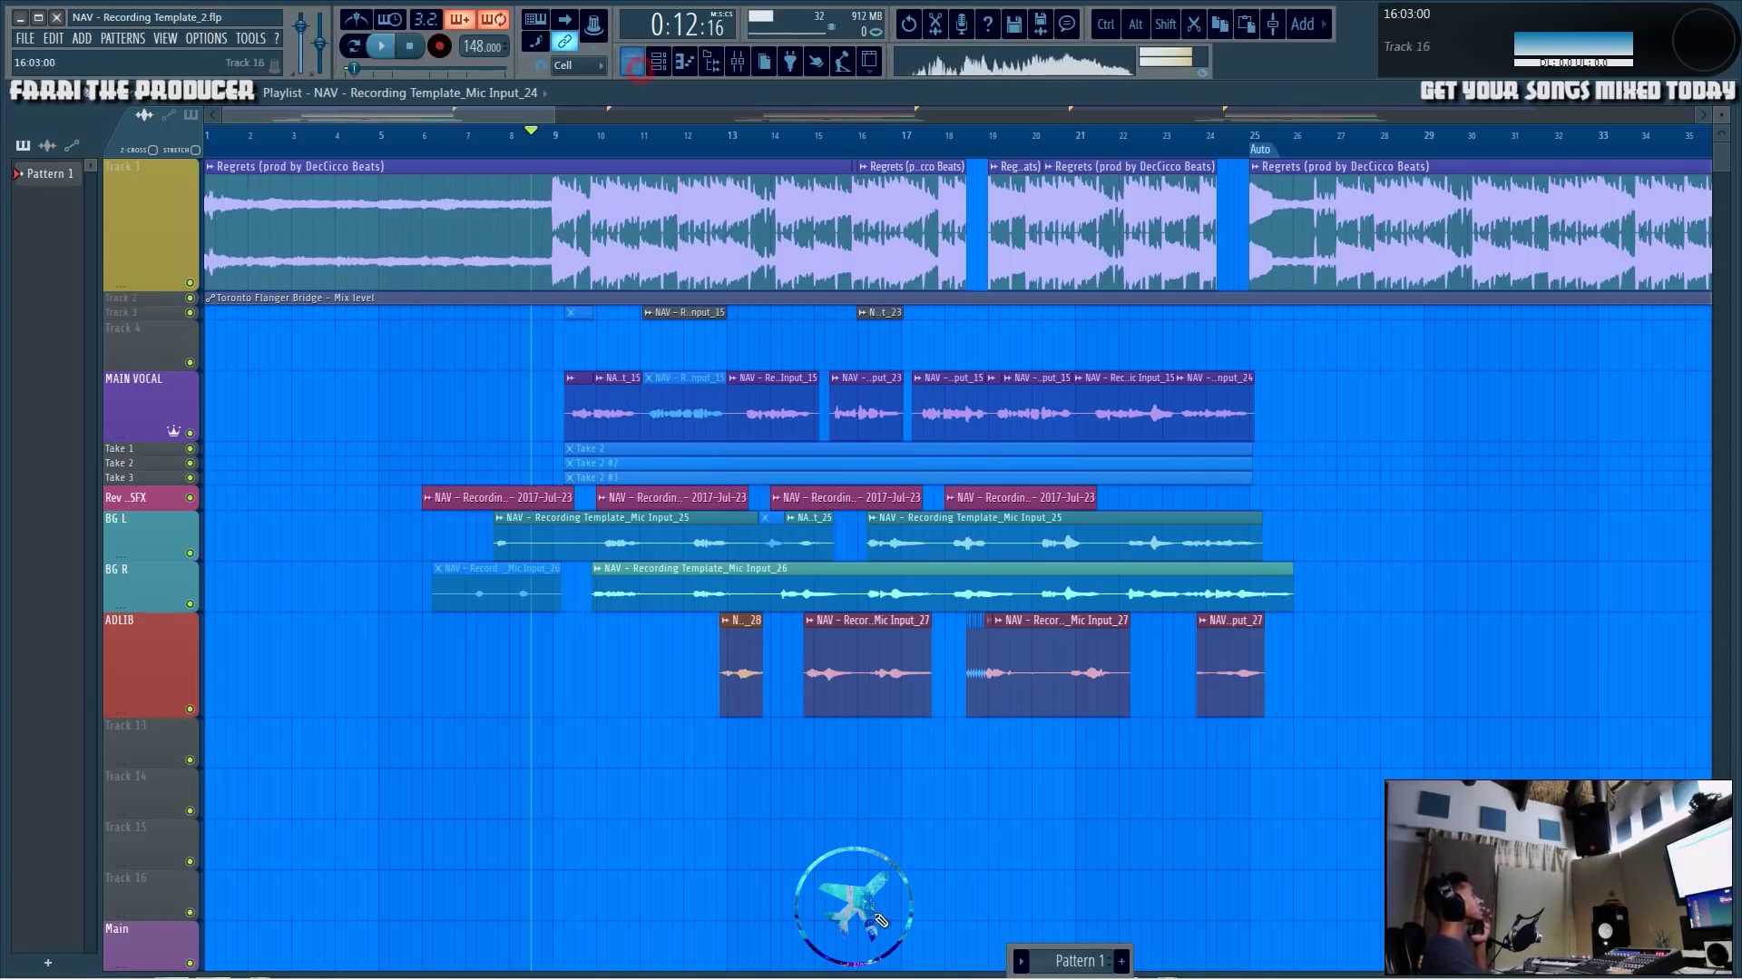
key("F5")
left_click_drag(386, 319, 1365, 738)
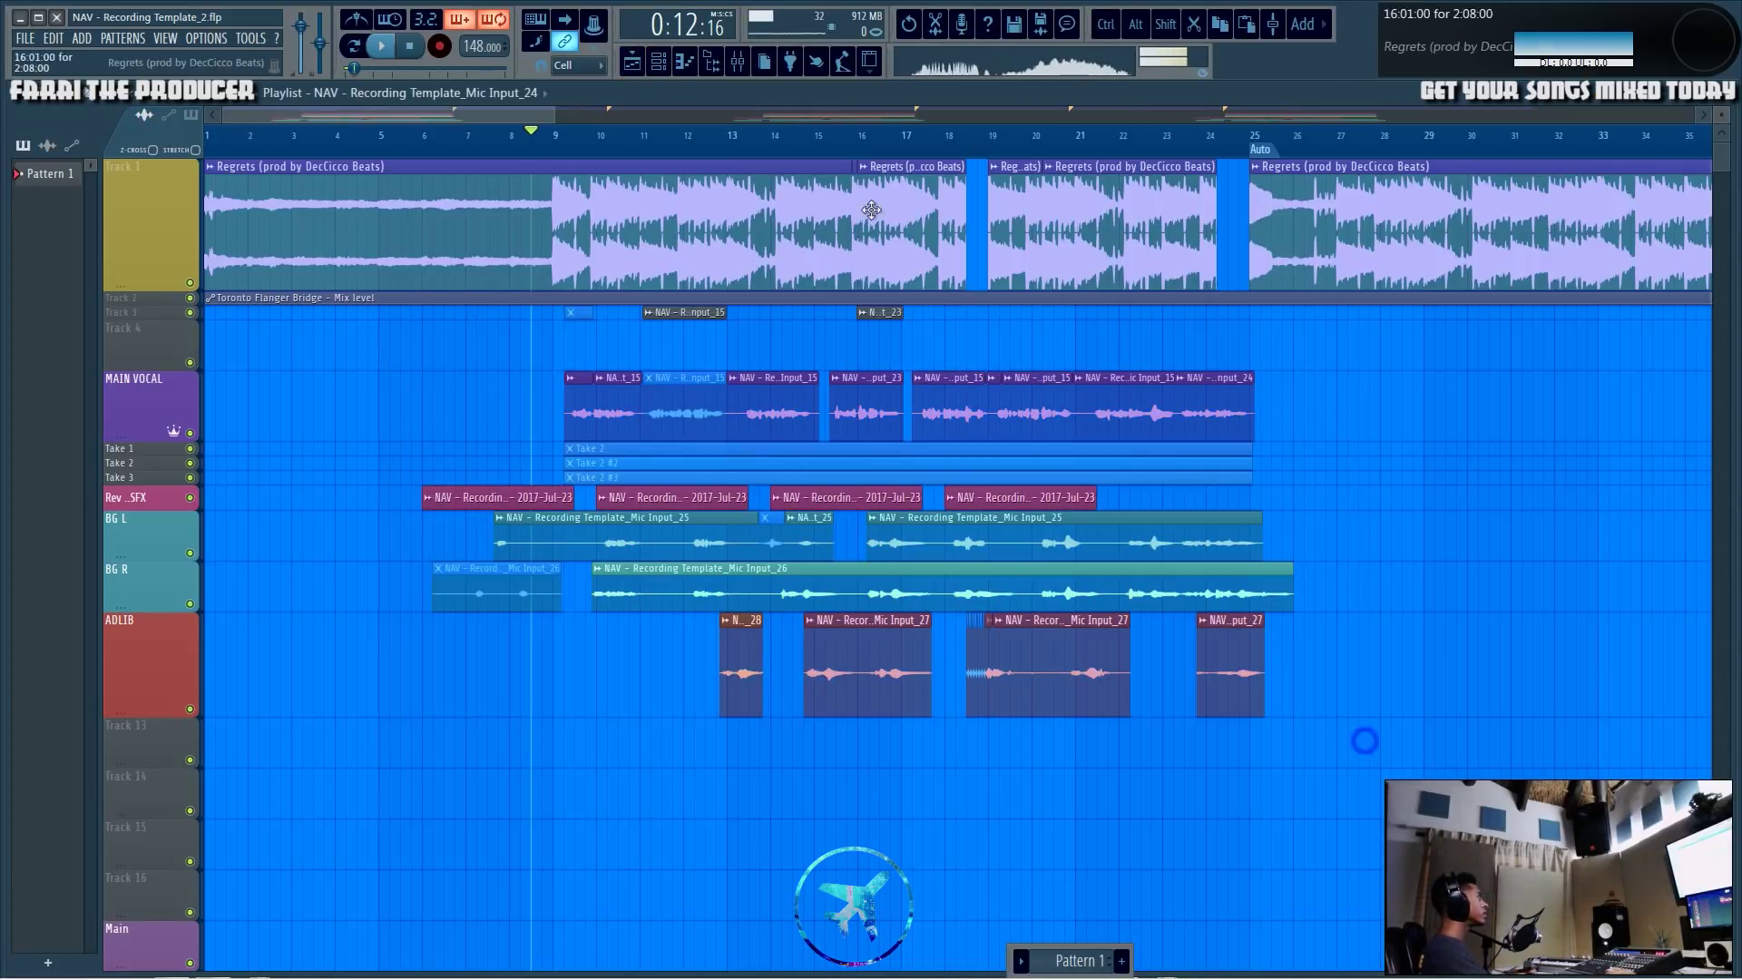
key("F9")
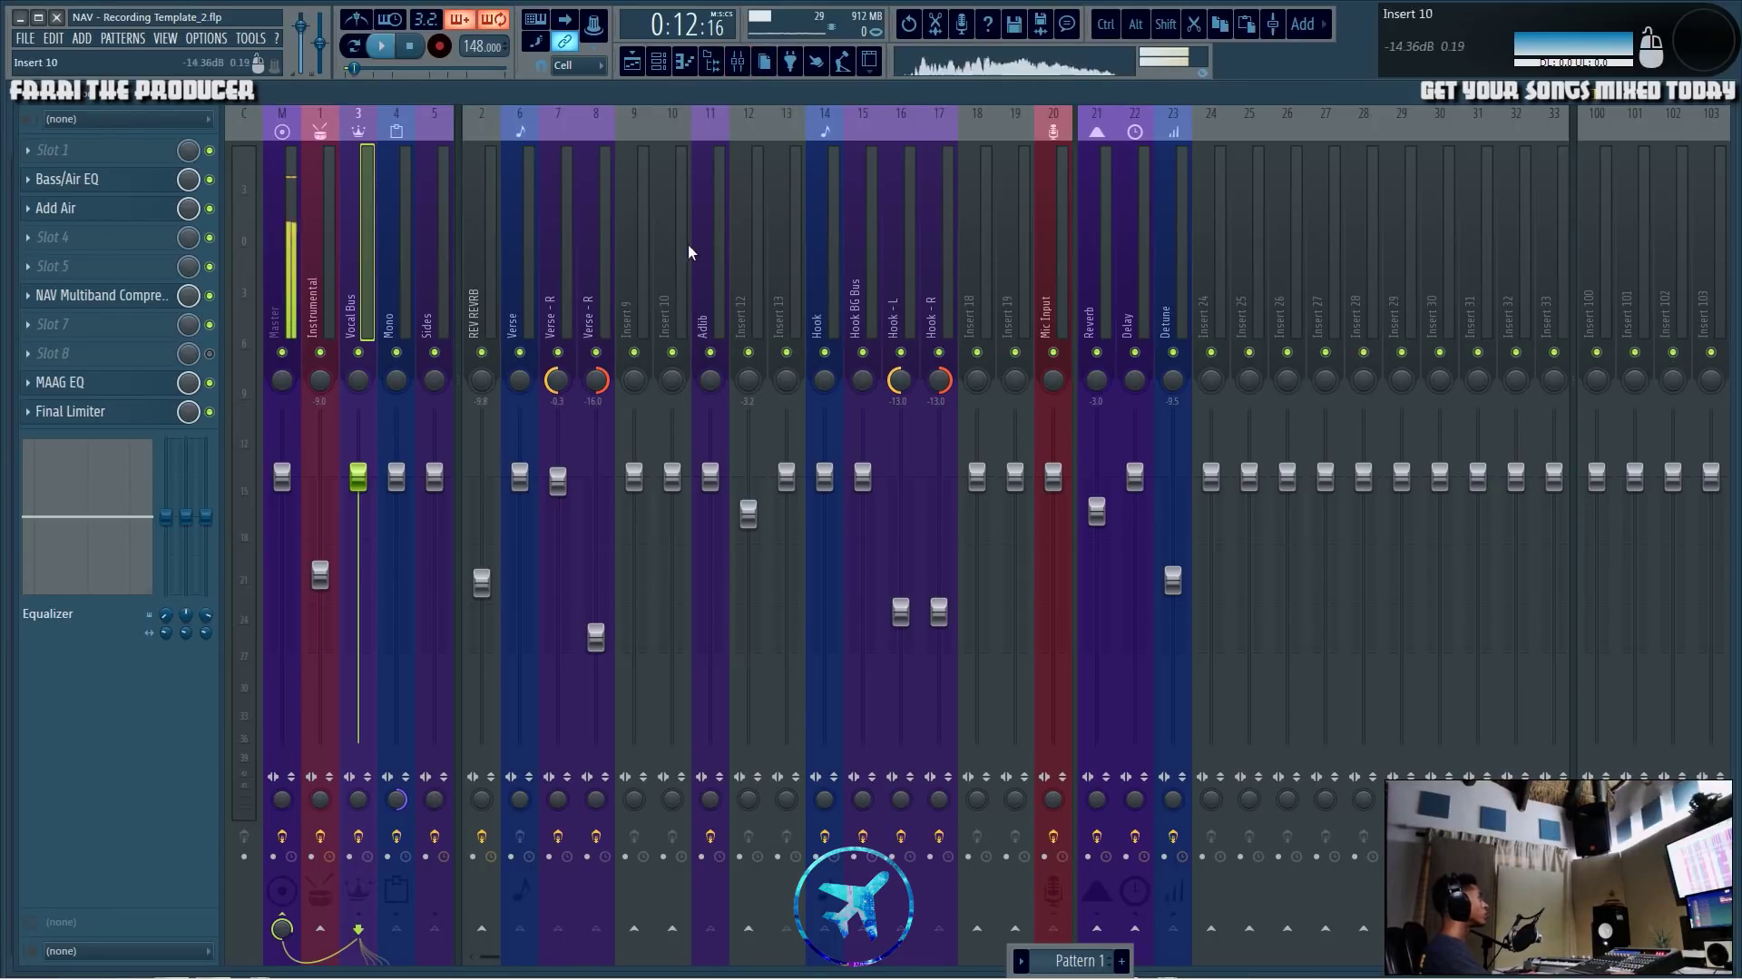
Examine the effects and routing of the Hook - R, Sides and Mono mixer tracks.
left_click(878, 282)
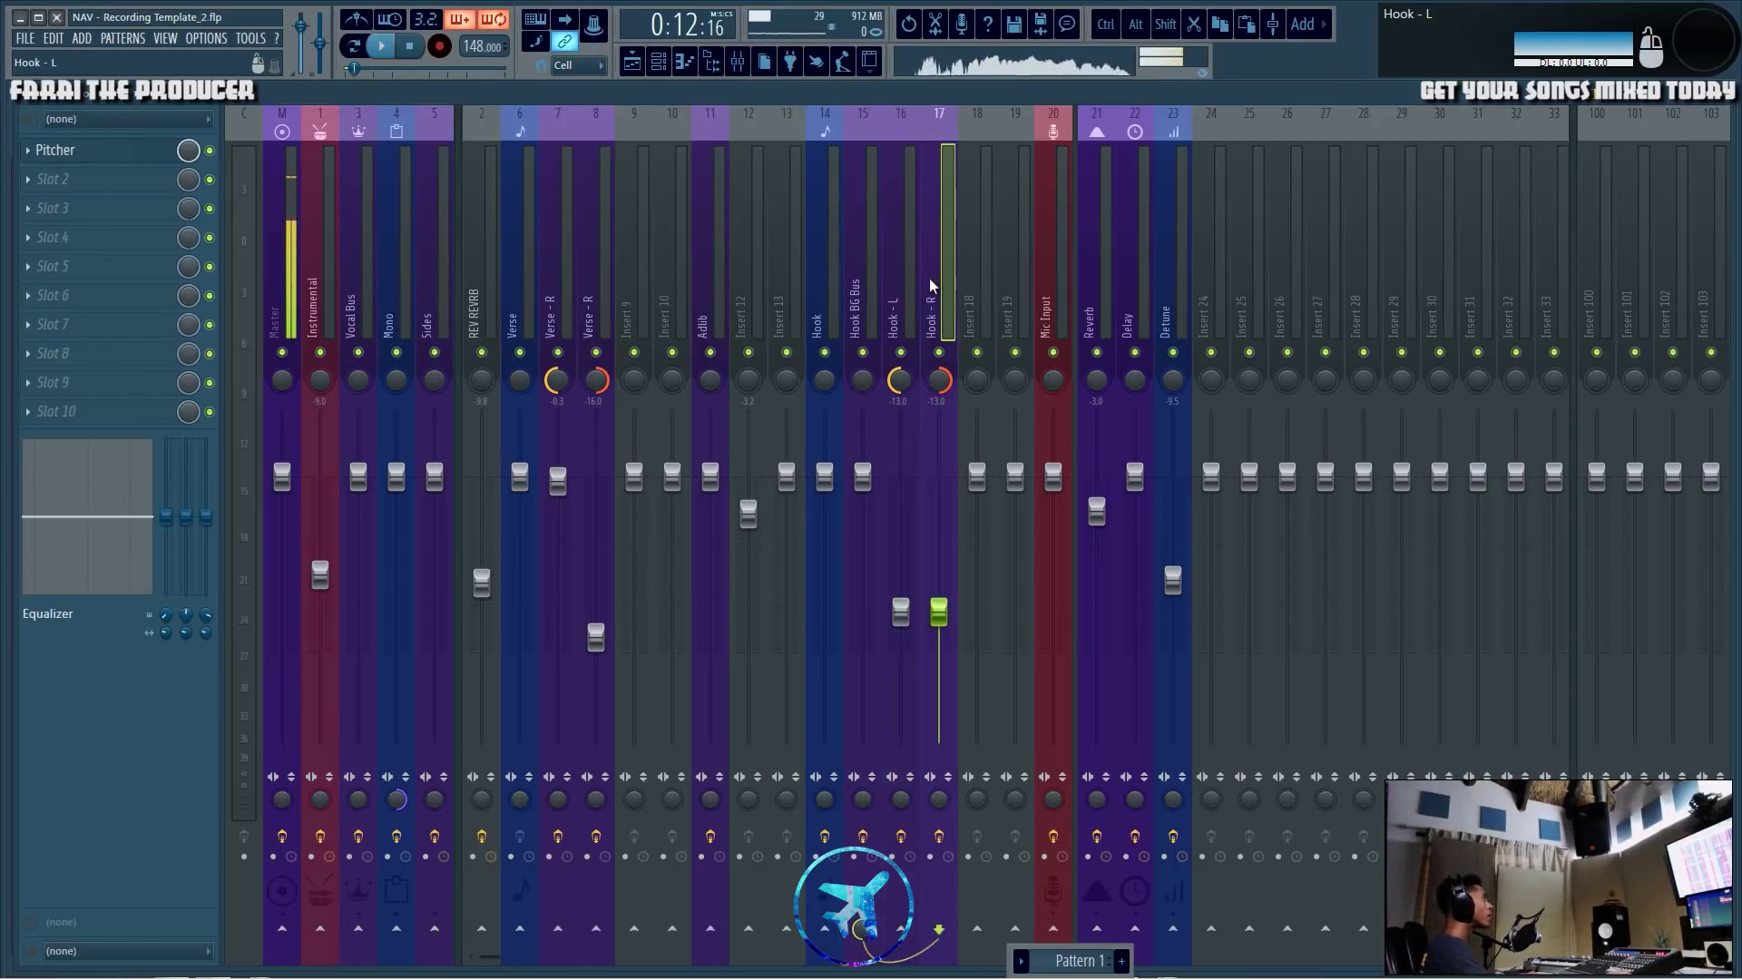
left_click(432, 291)
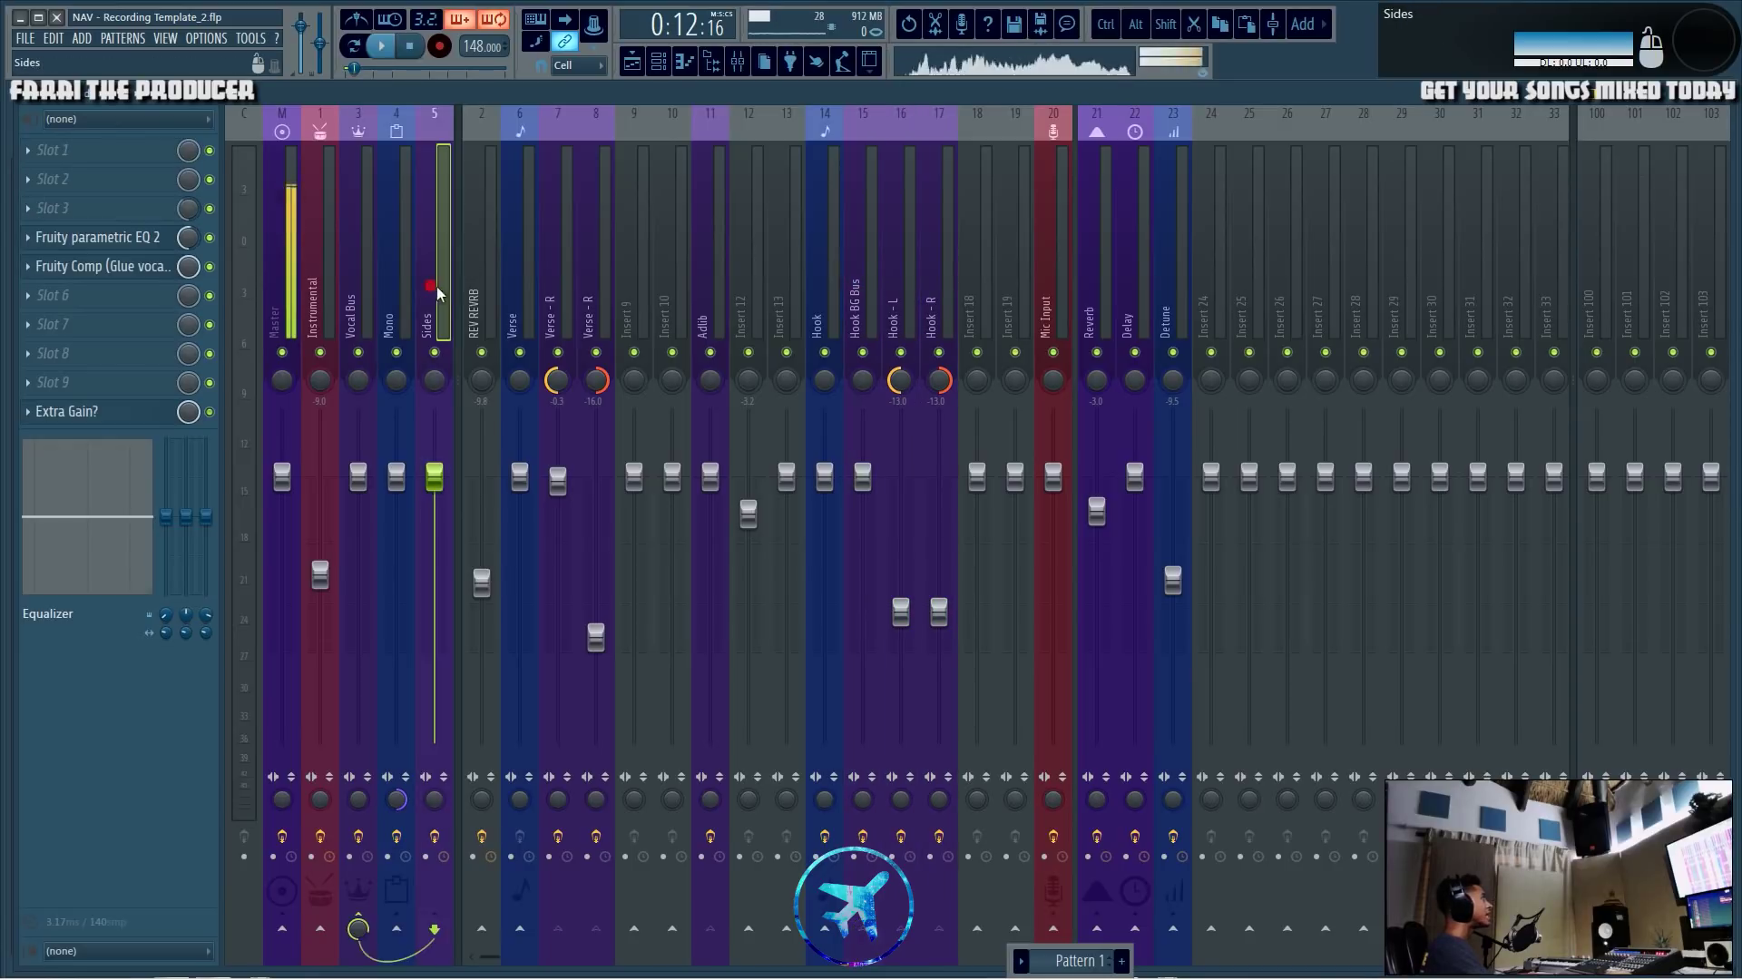
left_click(399, 264, "ctrl")
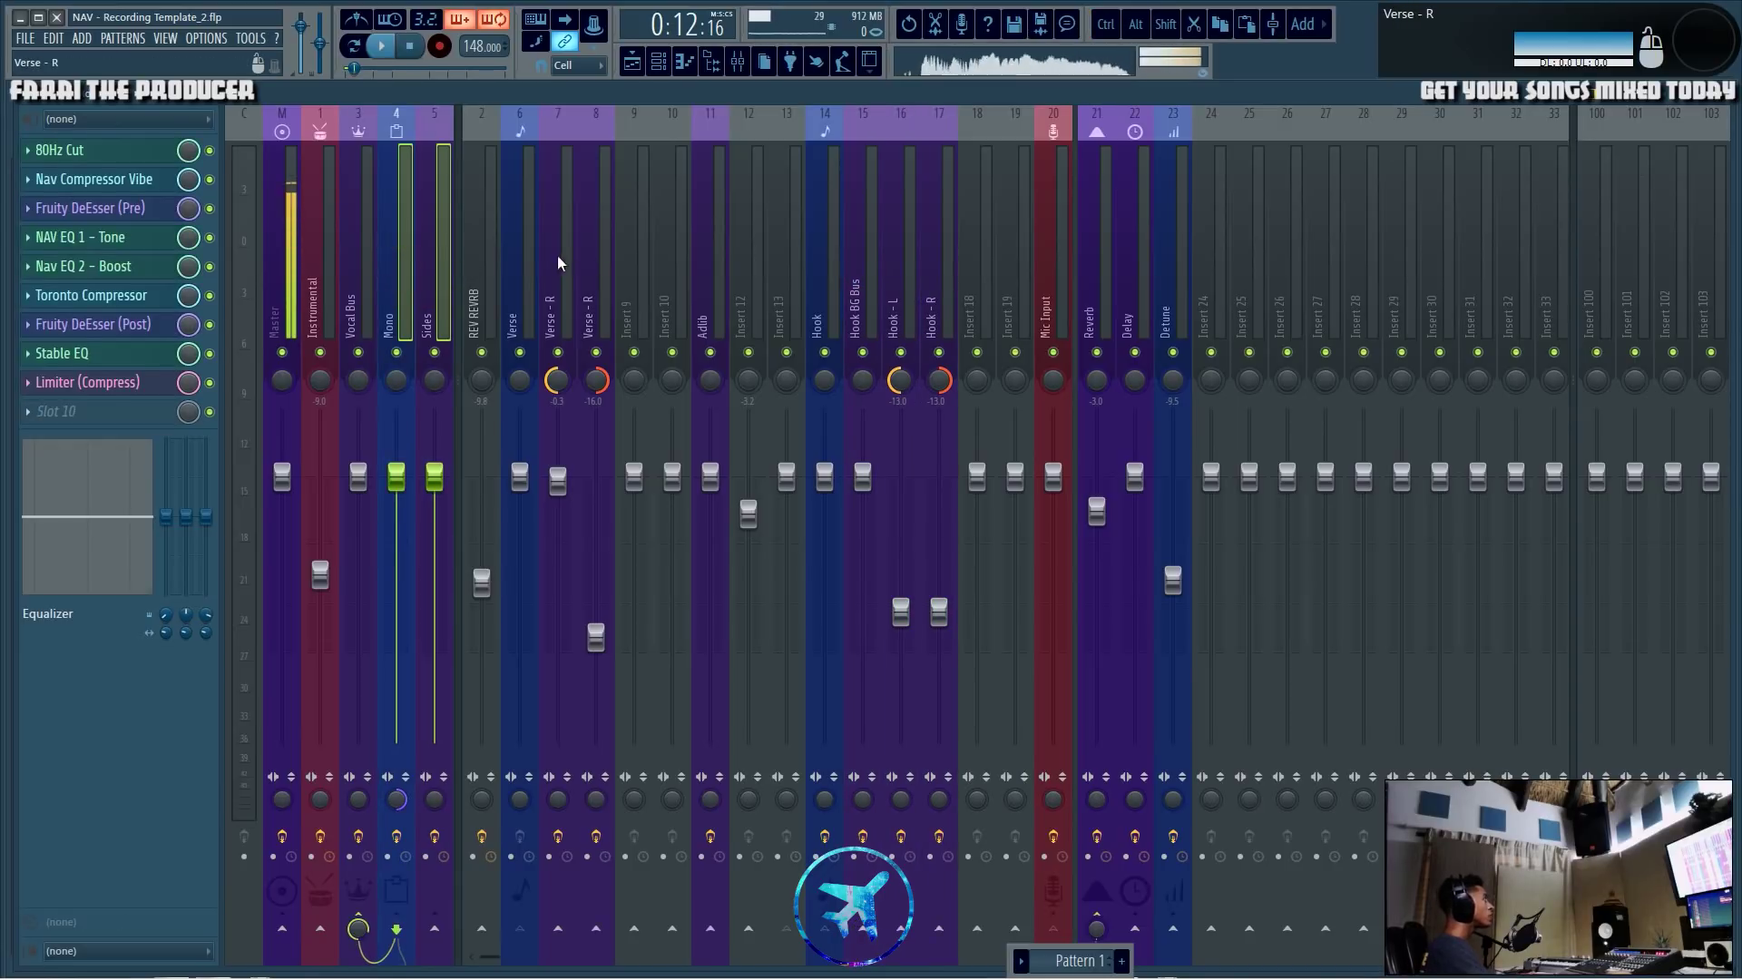
left_click(430, 259)
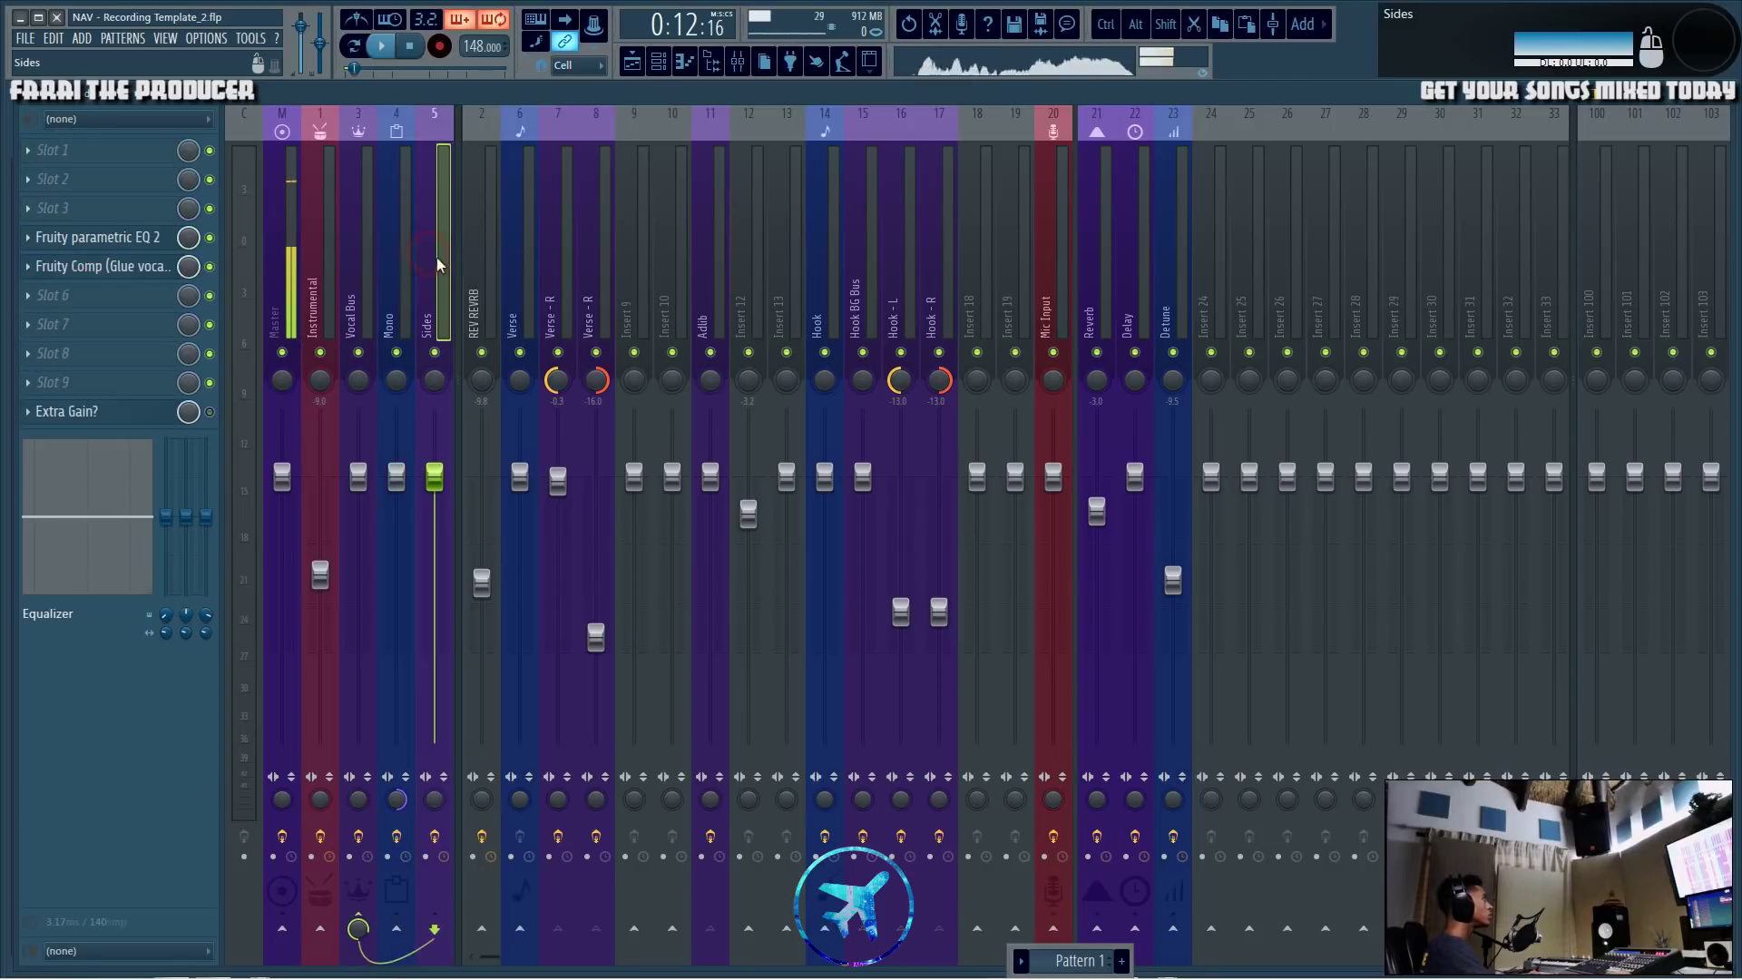
Inspect the Bass/Air EQ and Add Air equalizers on the Vocal Bus, then close both.
left_click(358, 259)
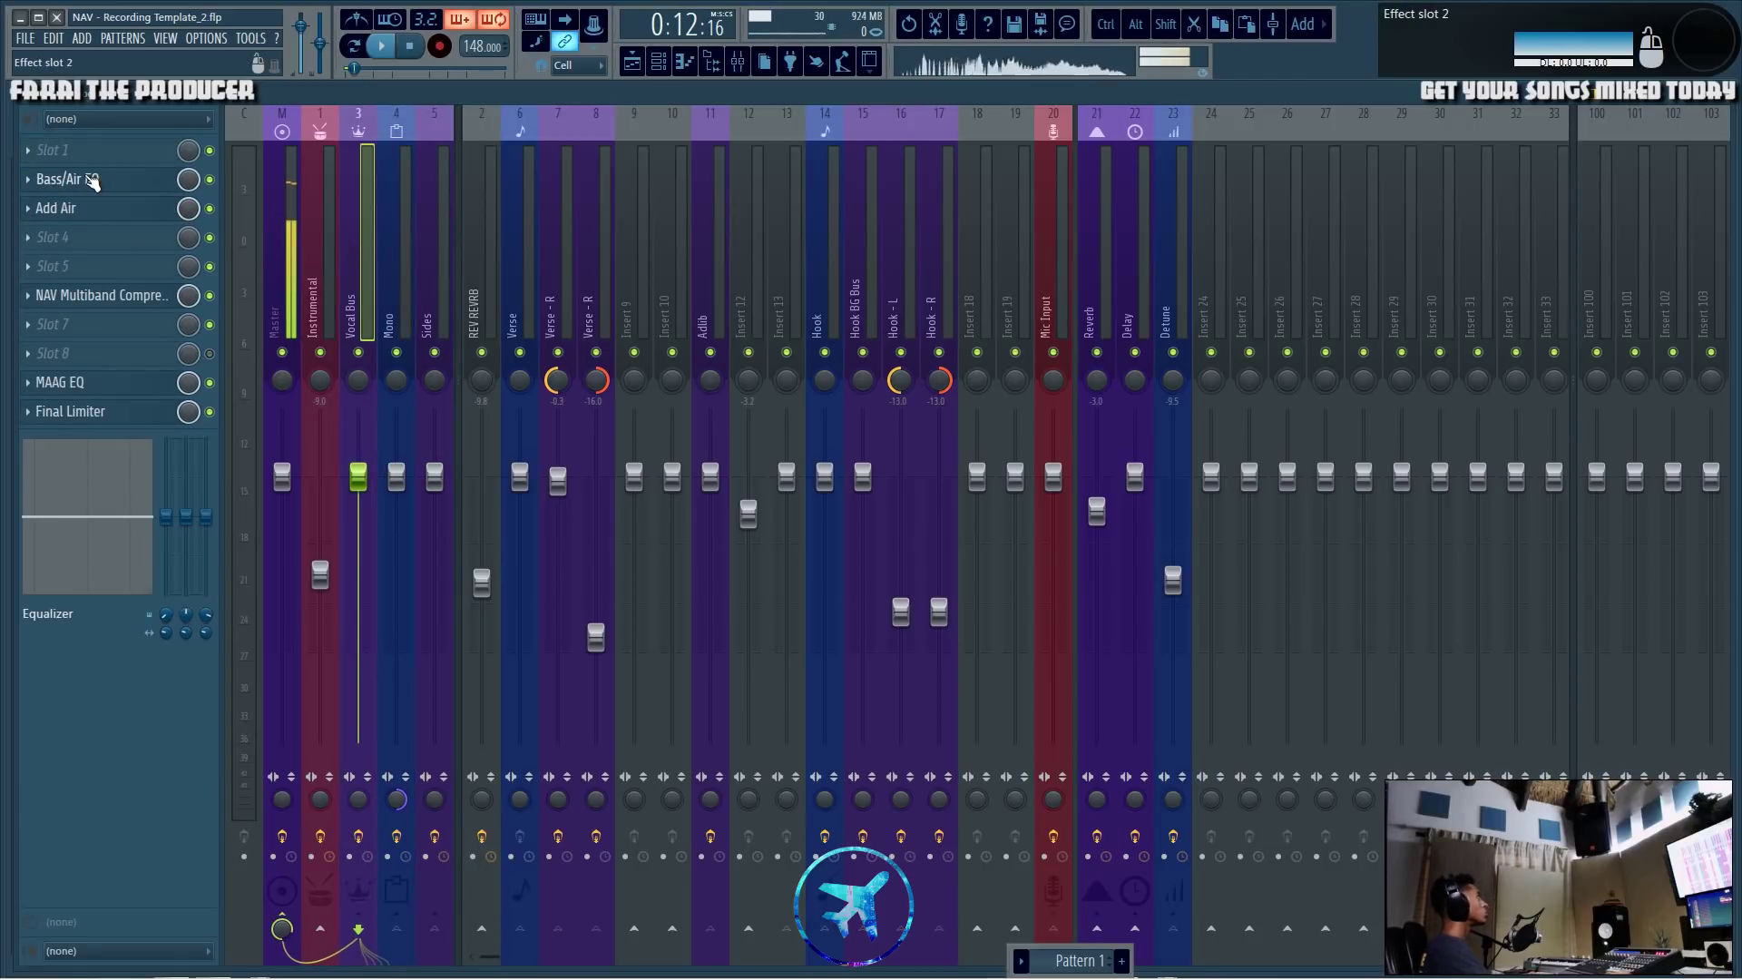
left_click(73, 178)
left_click_drag(1724, 210, 508, 247)
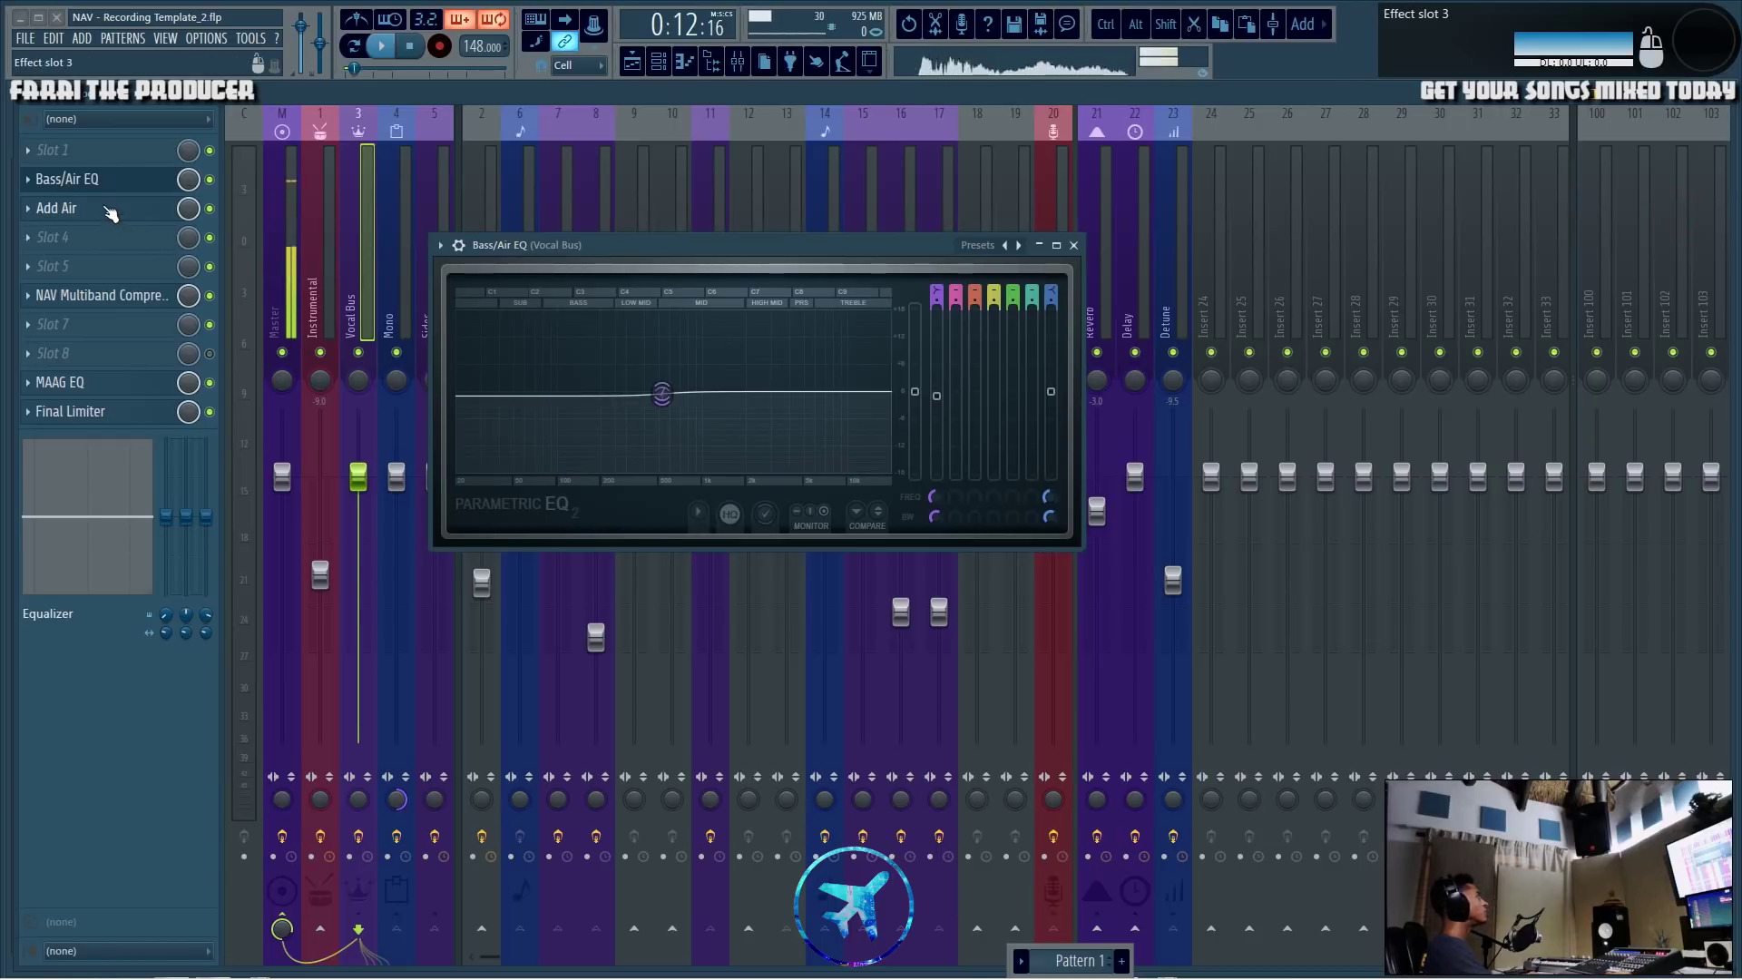
left_click(110, 210)
left_click_drag(1694, 272, 552, 443)
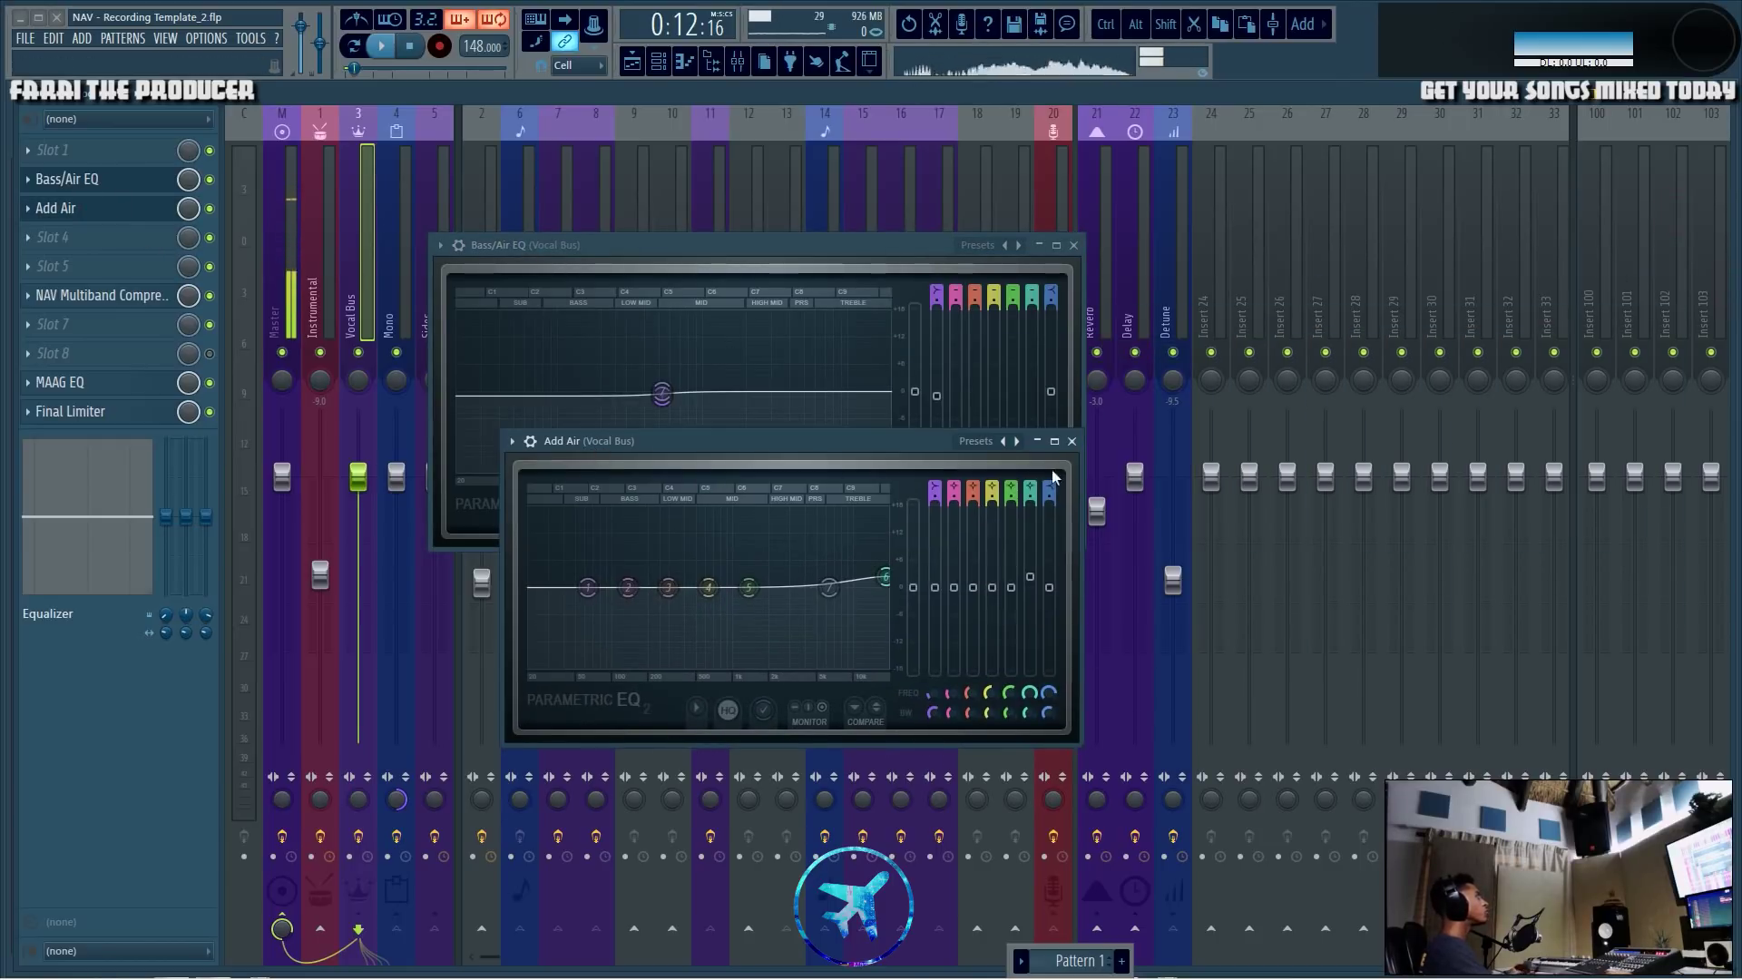
left_click(1072, 441)
left_click(1075, 246)
Trace the signal routing from the verse tracks through the Vocal Bus to the Master.
left_click(555, 290)
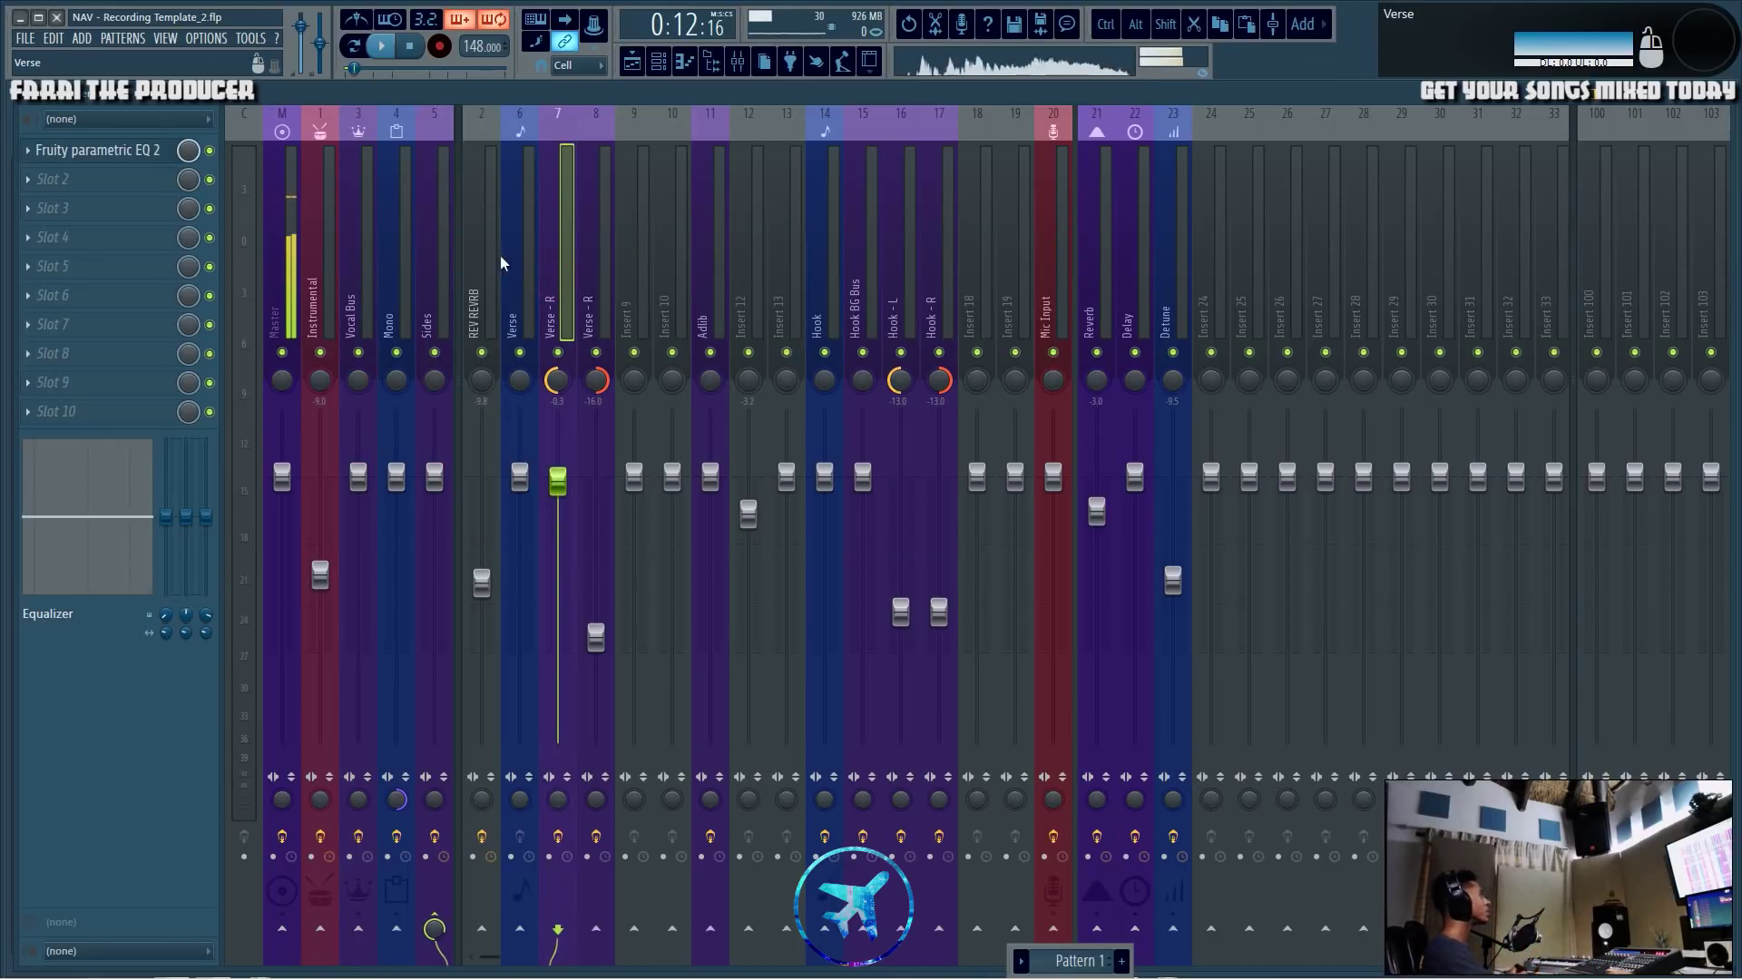
left_click(314, 267)
left_click(282, 268)
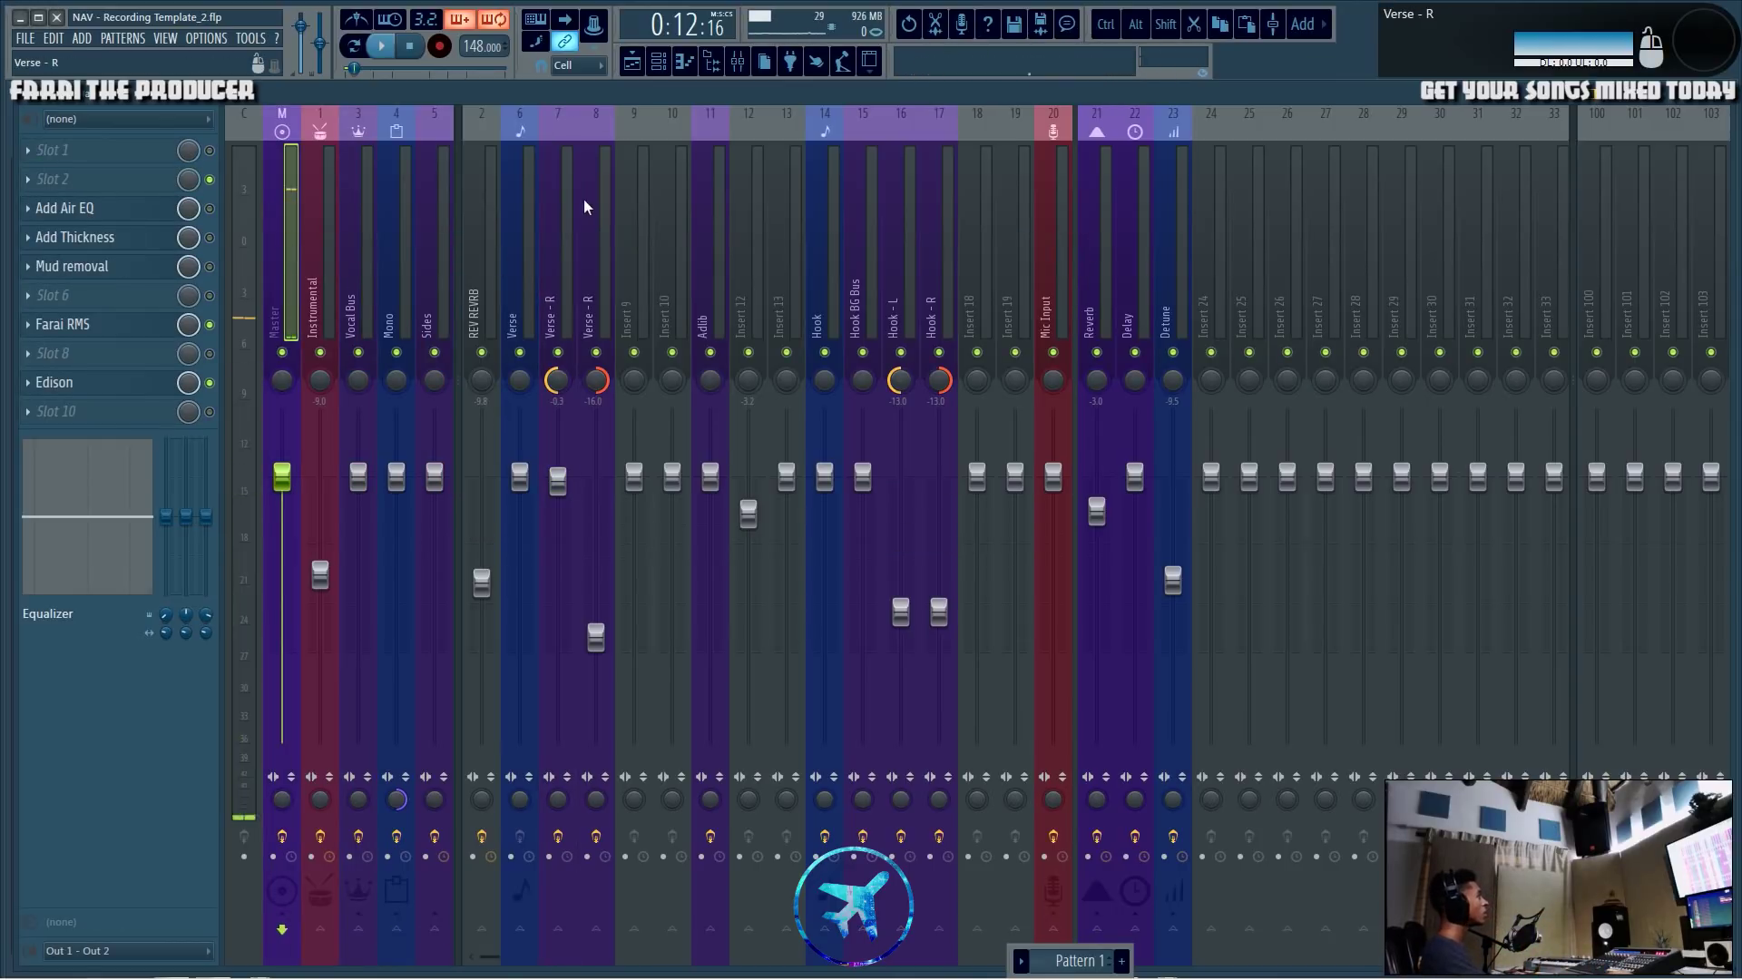
left_click(528, 218)
left_click(362, 234)
left_click(282, 240)
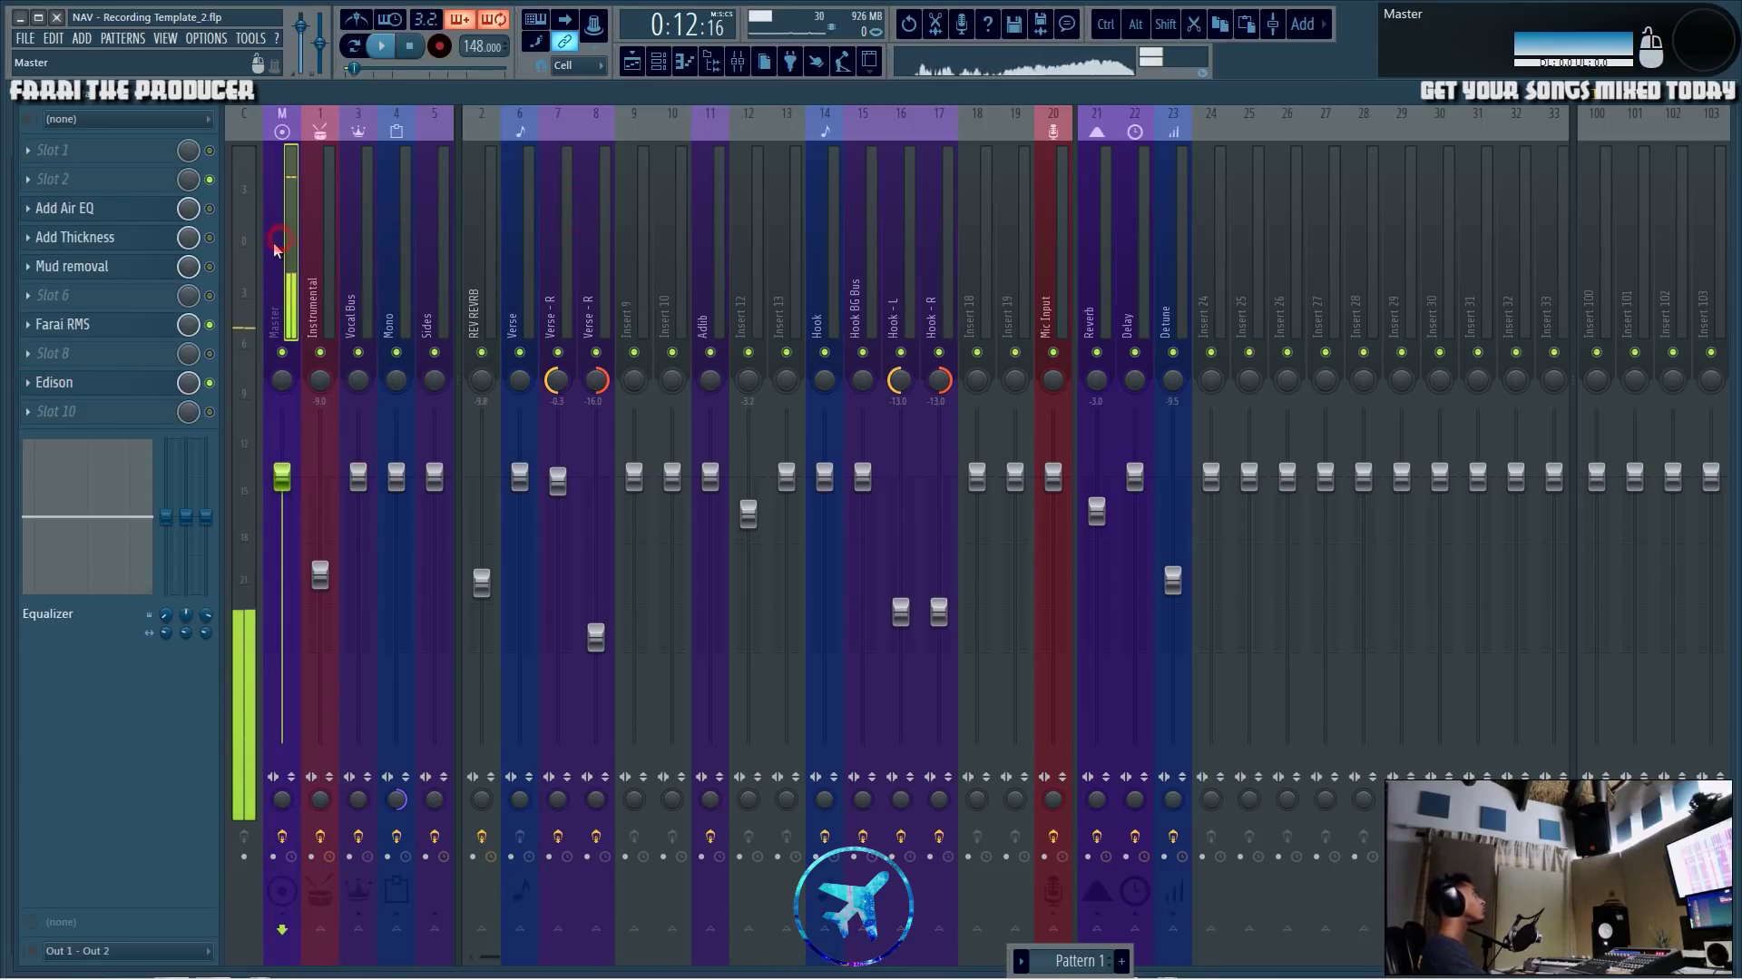
left_click(358, 243)
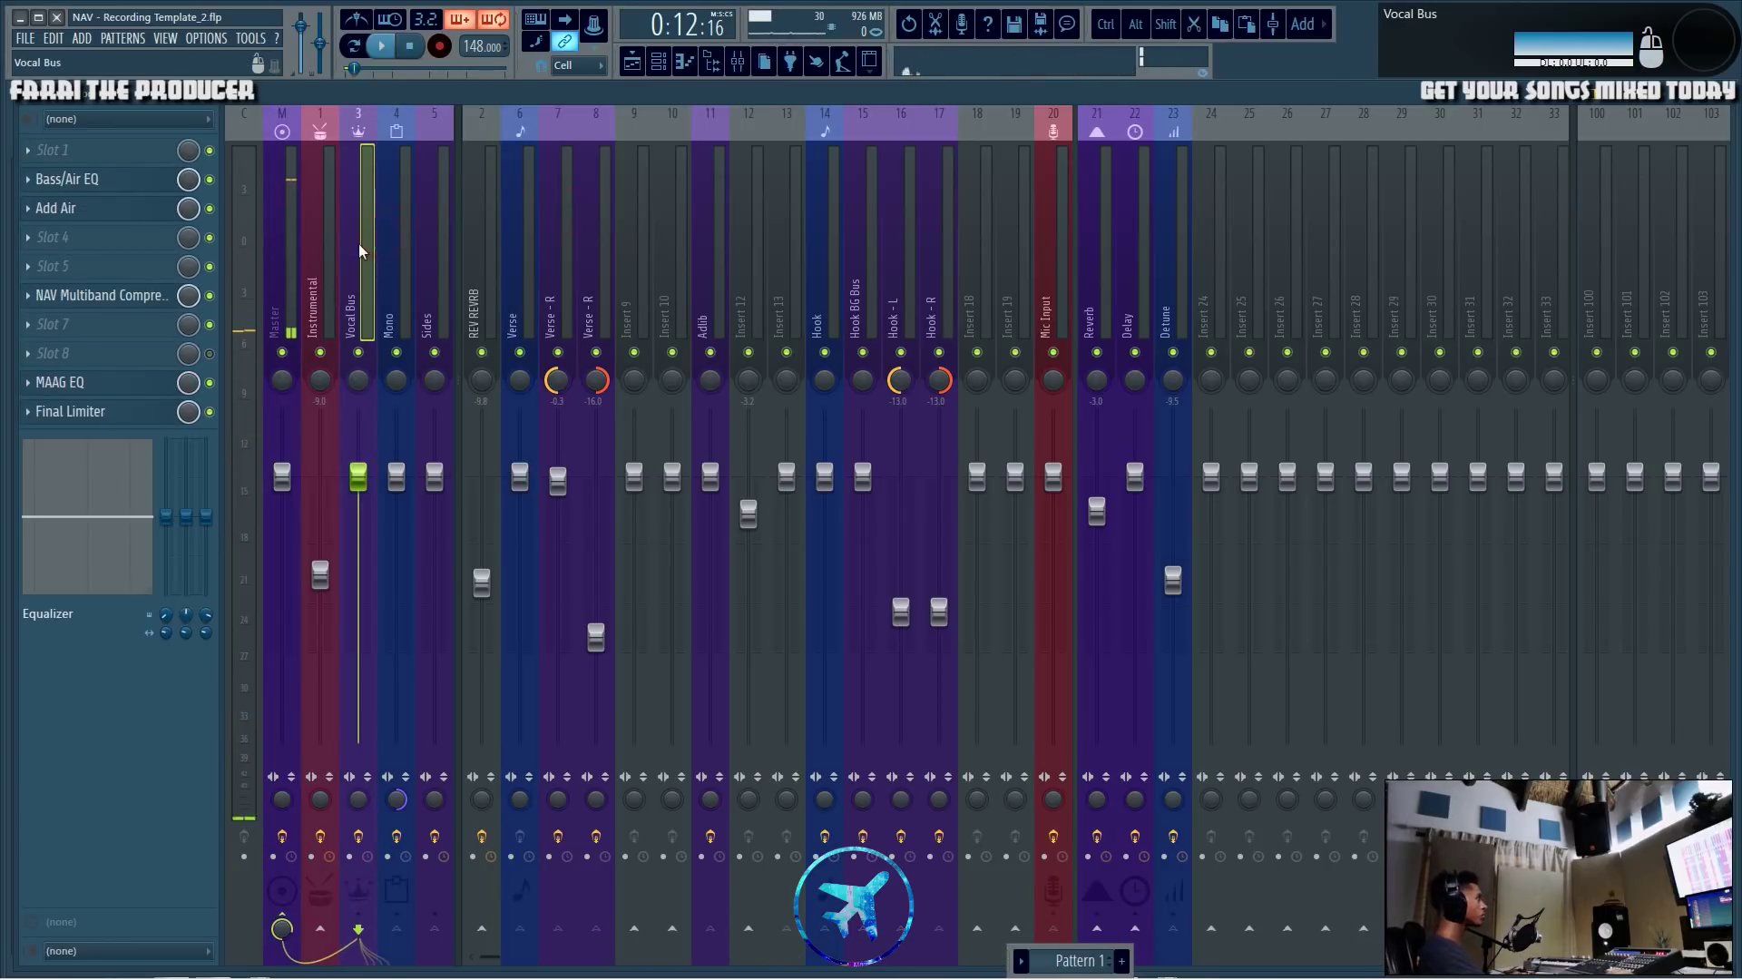
Mute the Vocal Bus in the mixer and play the song briefly to check what is still heard.
left_click(630, 61)
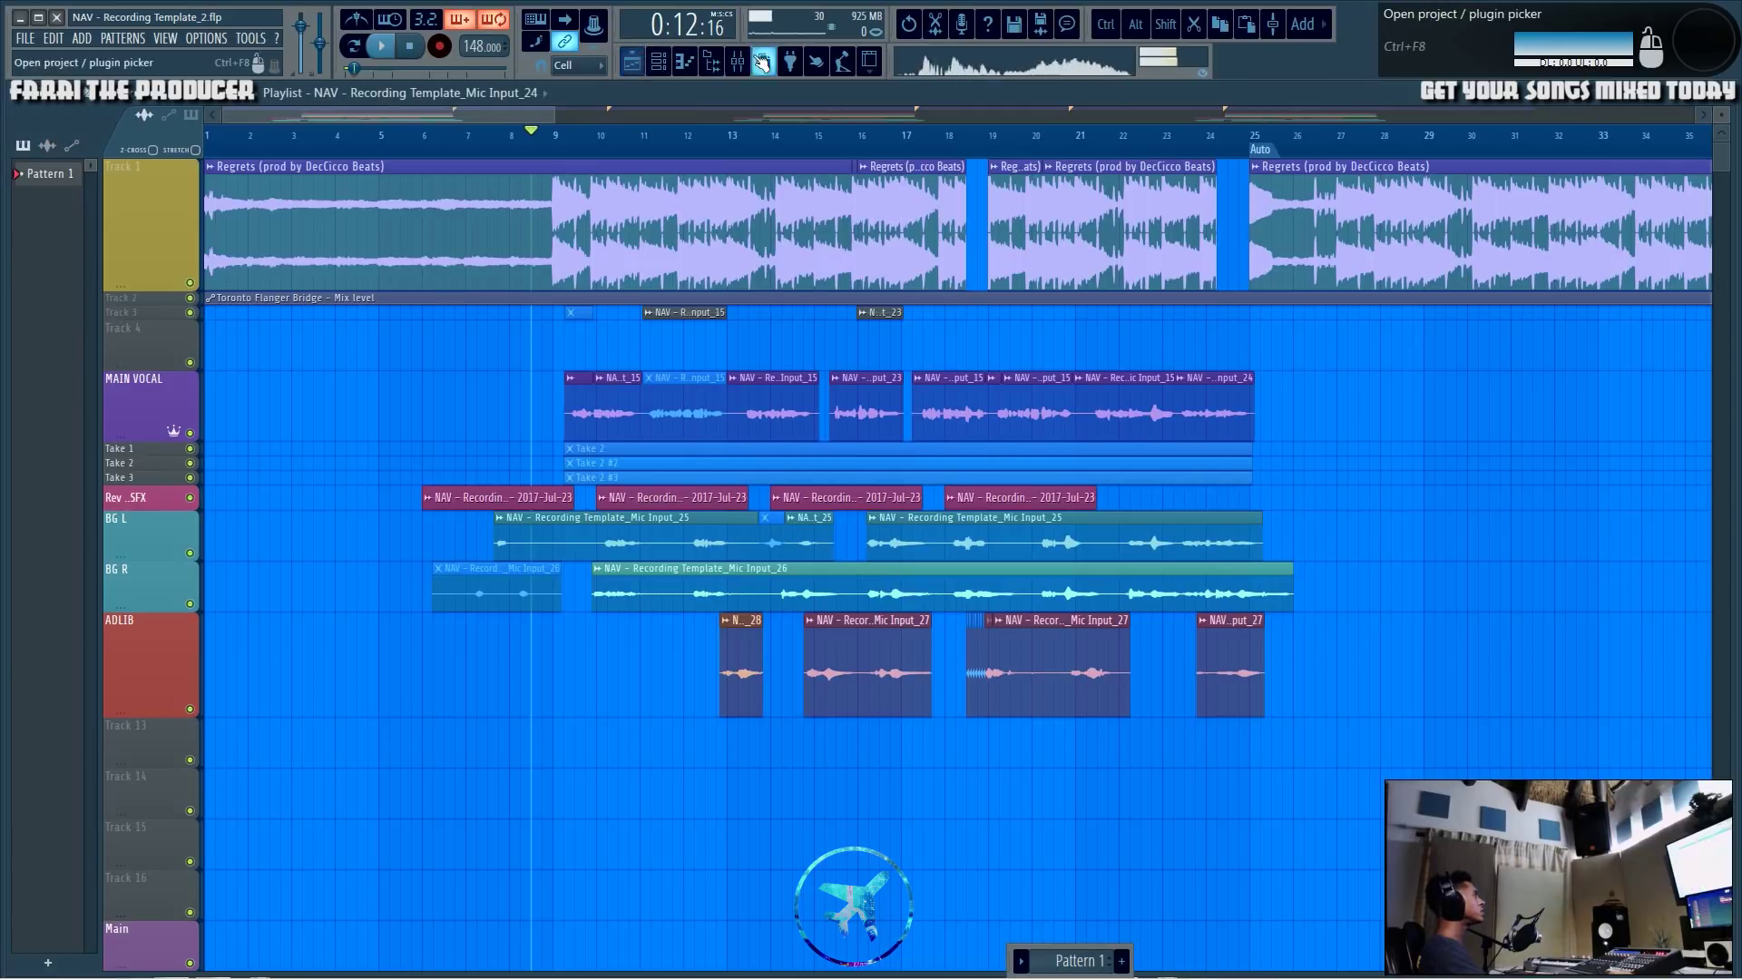
left_click(738, 62)
left_click(358, 352)
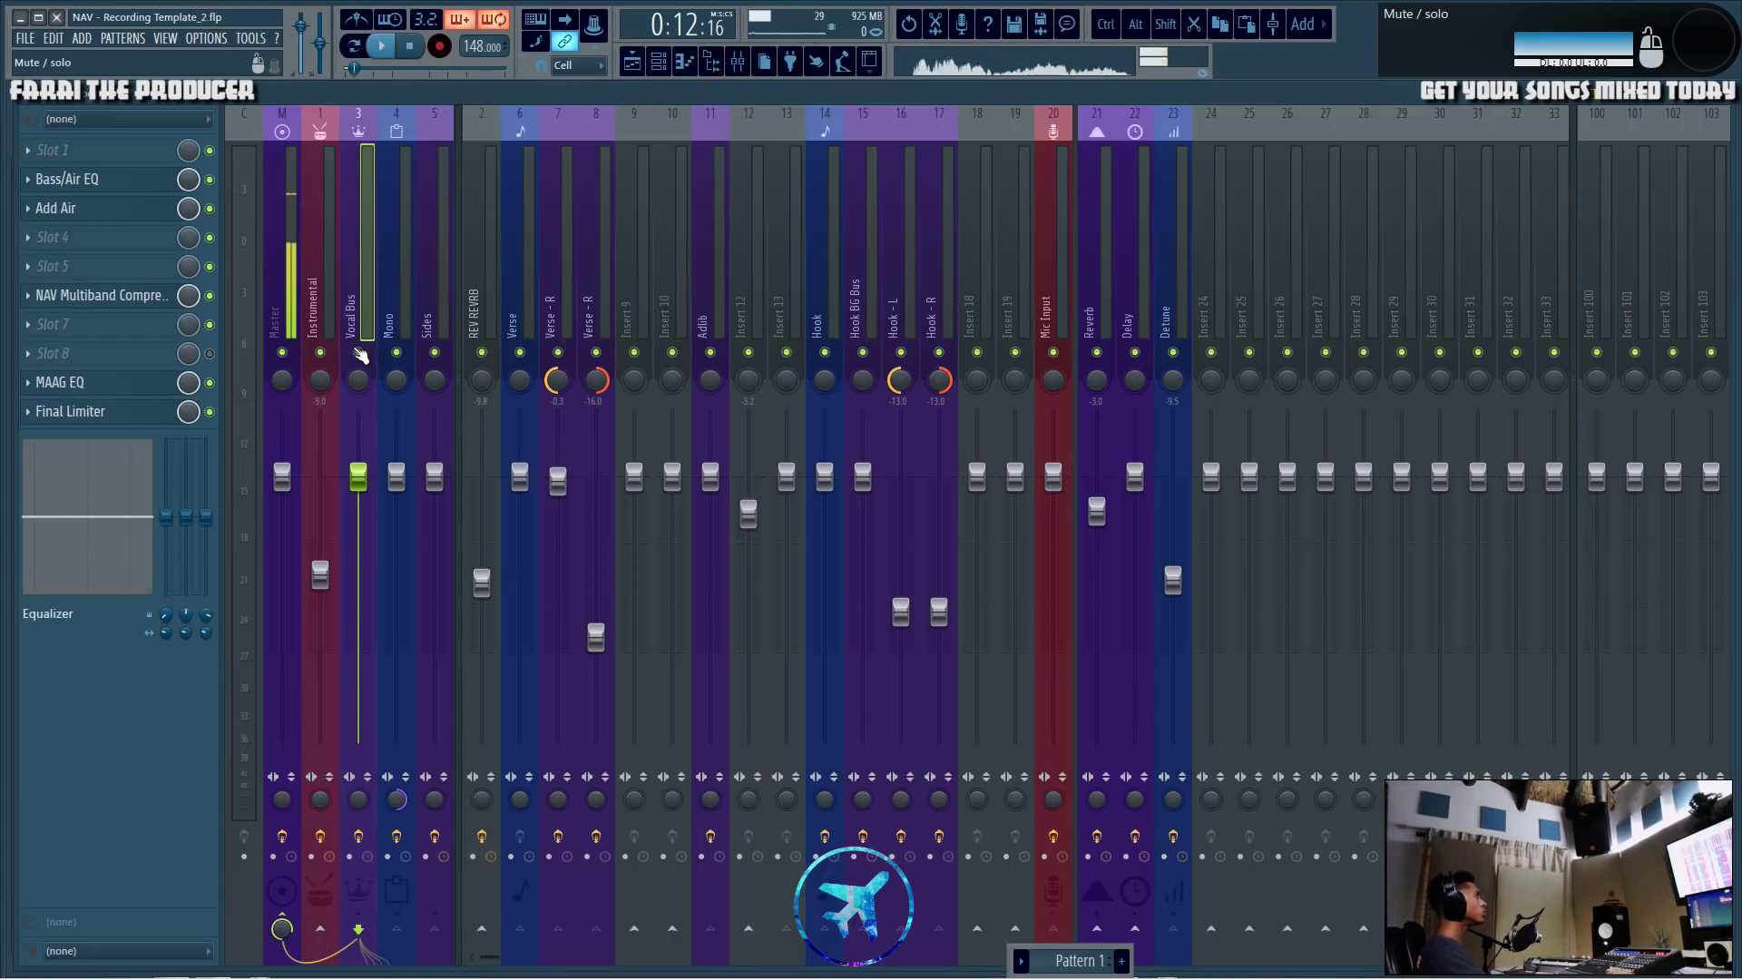
key("space")
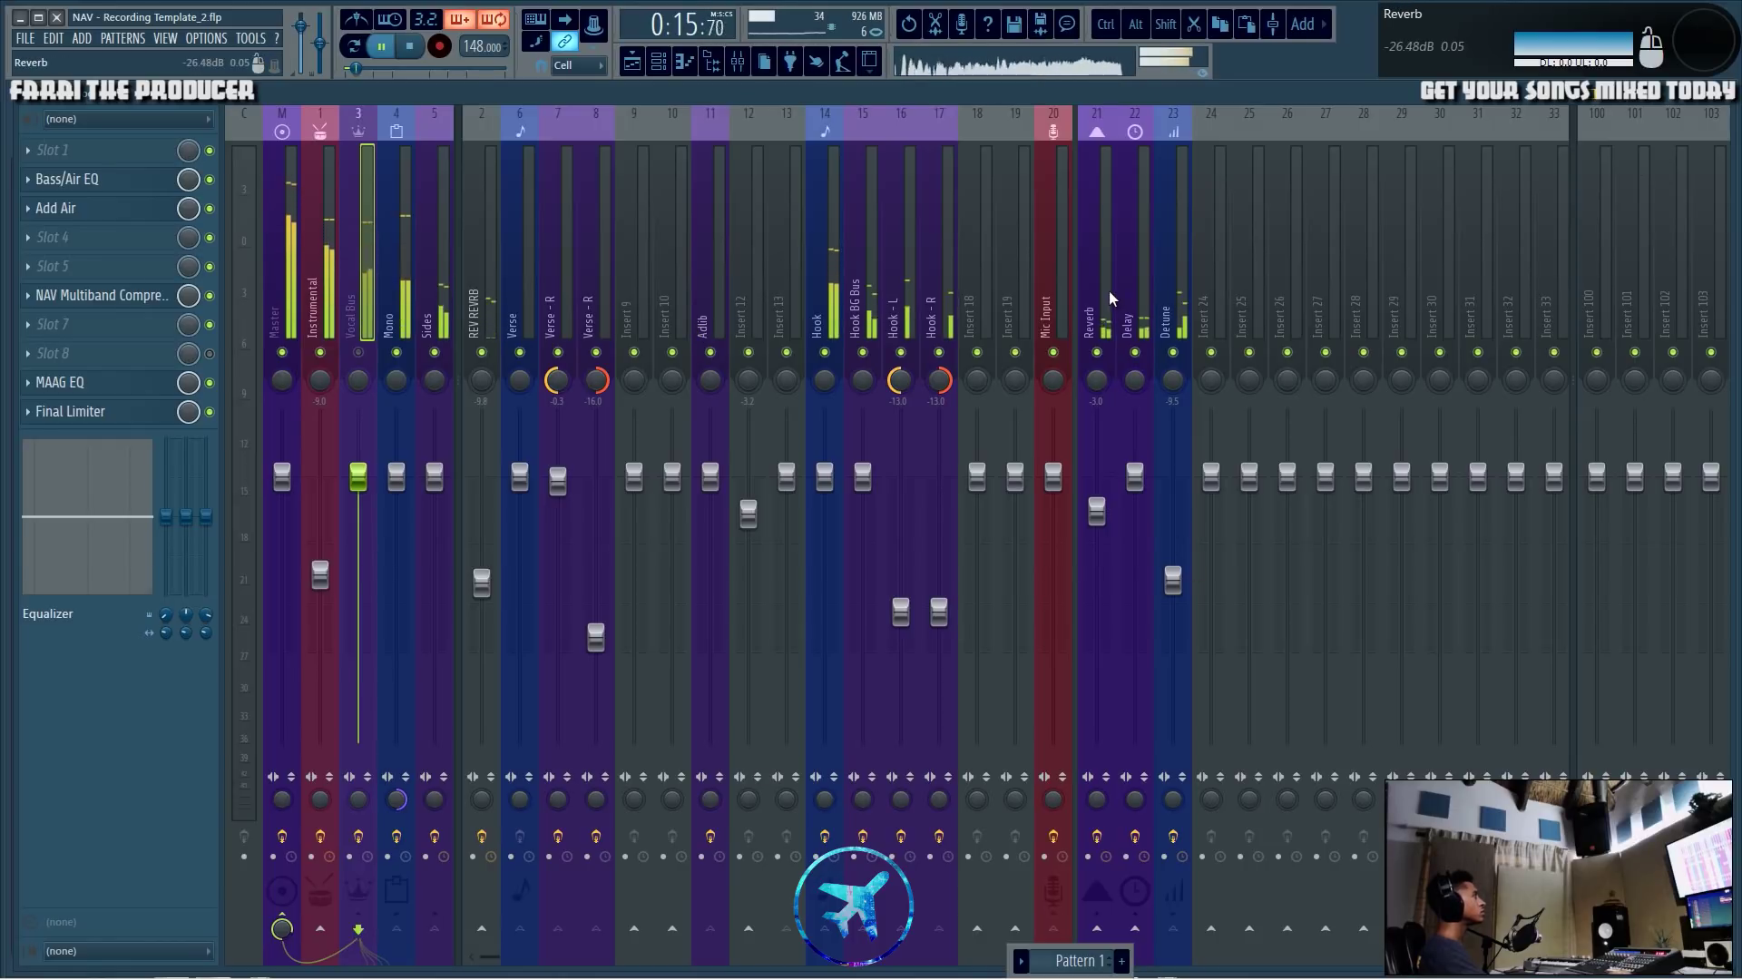
key("space")
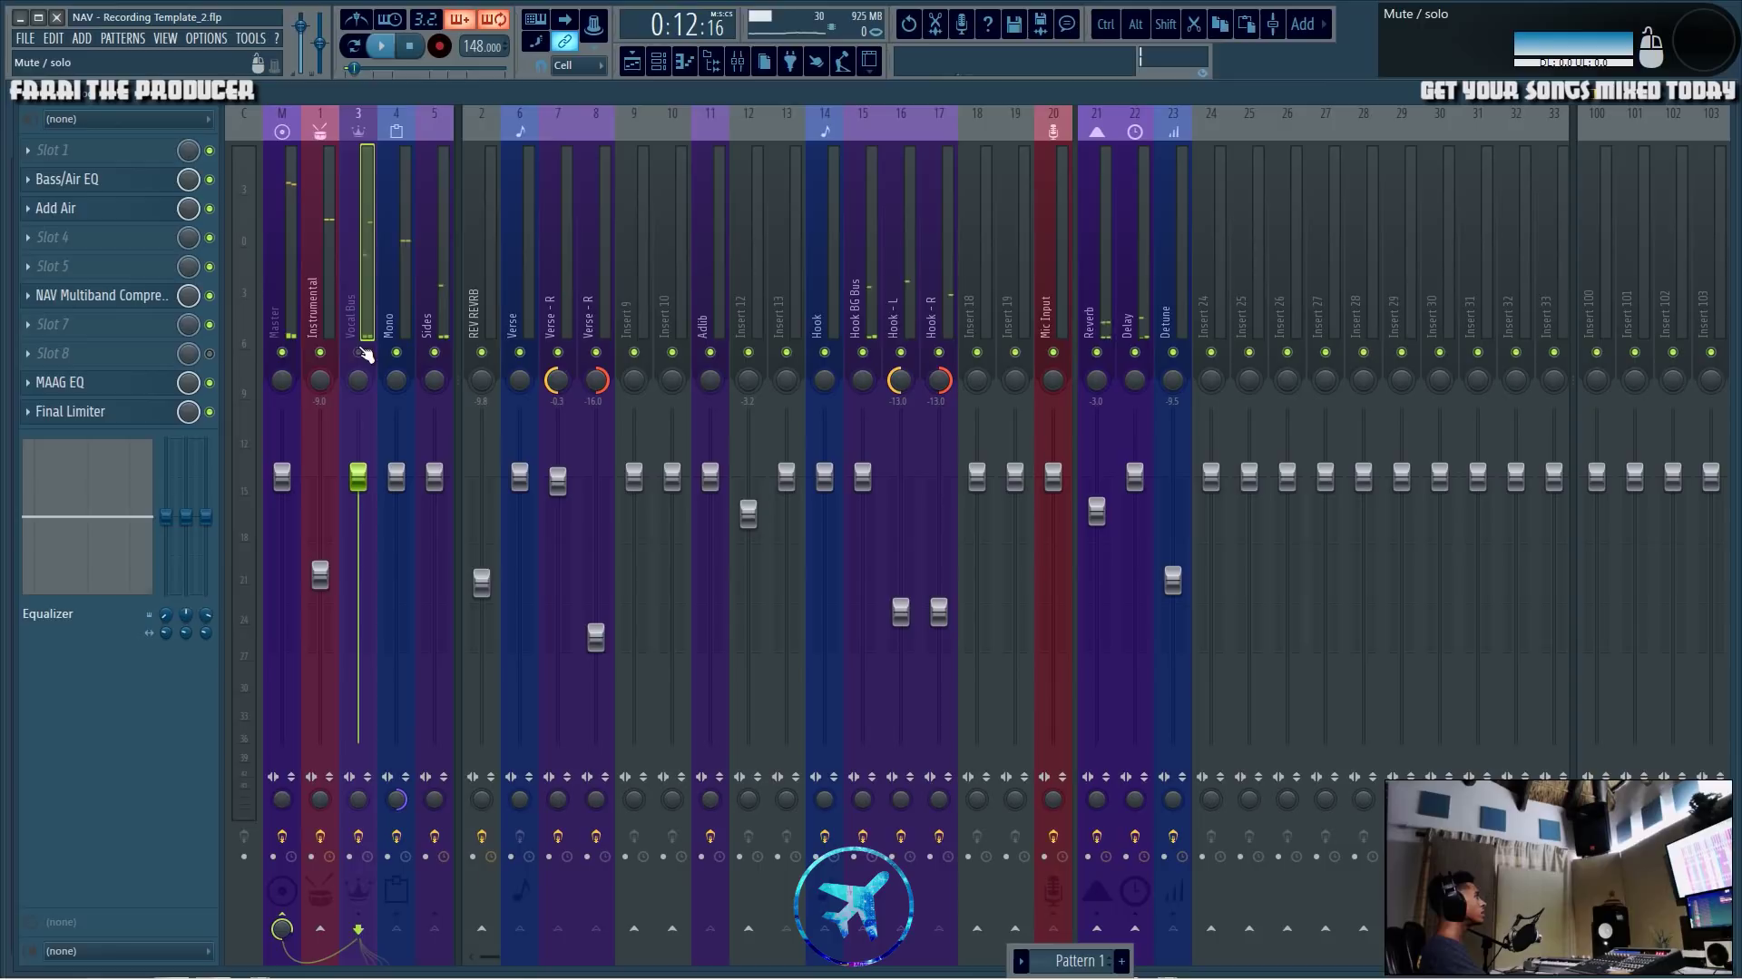
Compare the routing of the Reverb send with that of the Vocal Bus, Mono and Verse mixer tracks.
left_click(1109, 260)
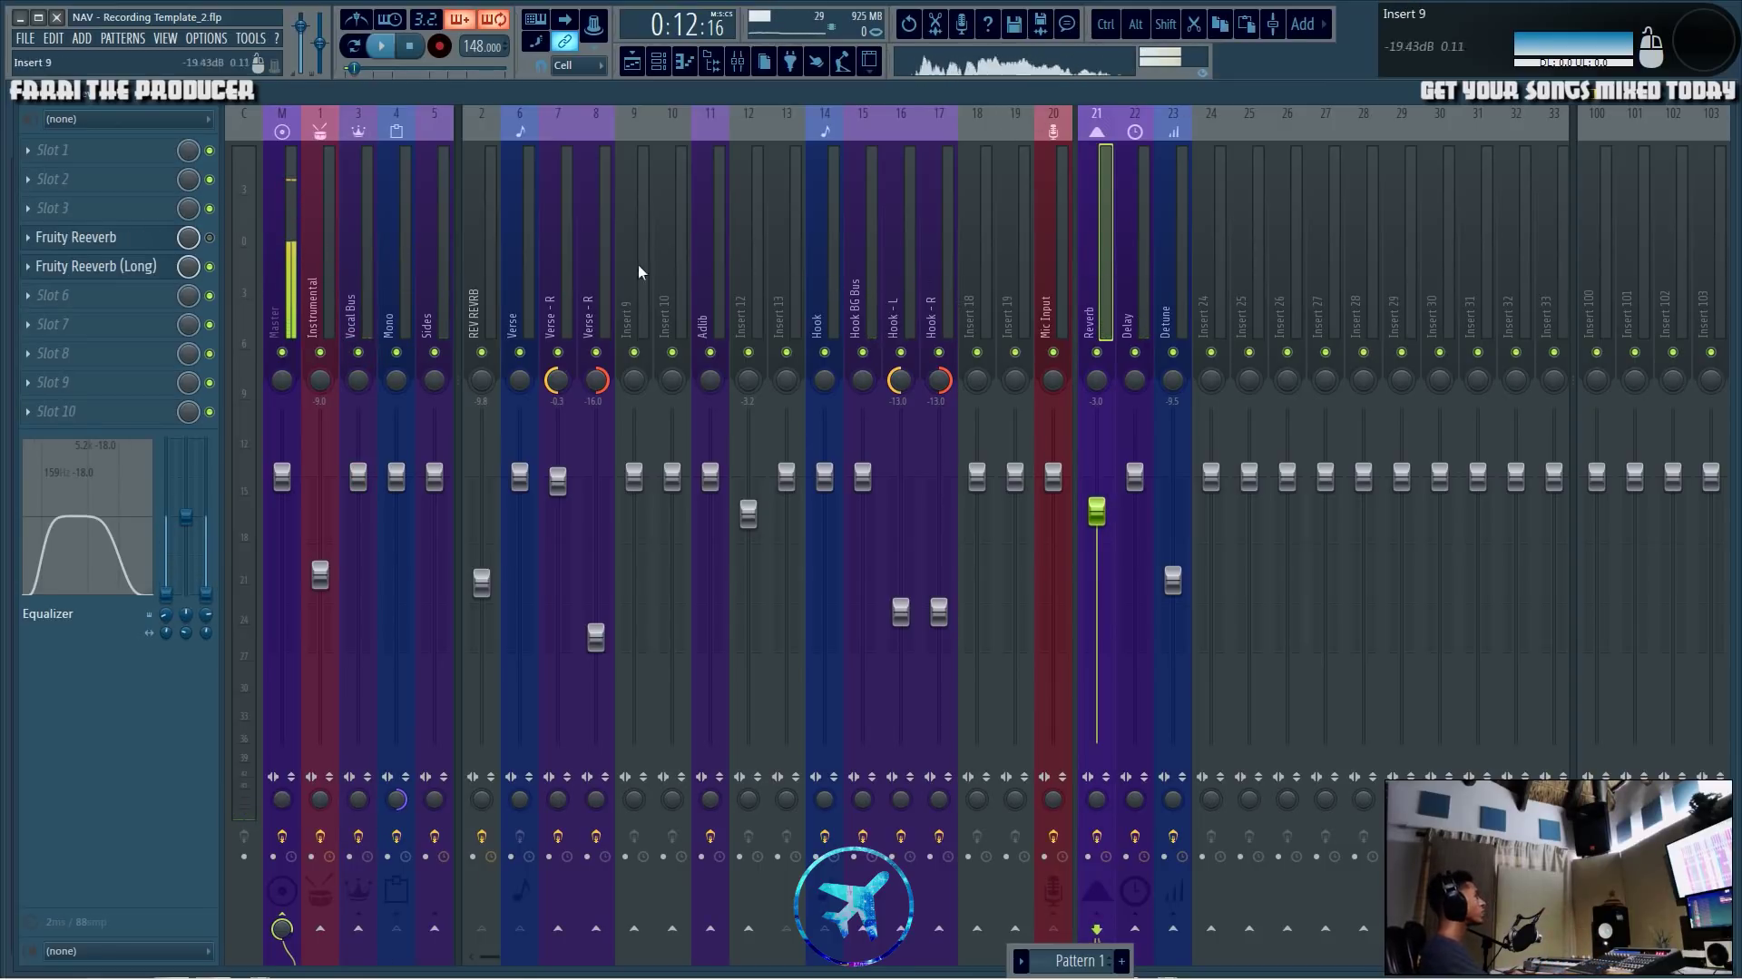
left_click(368, 270)
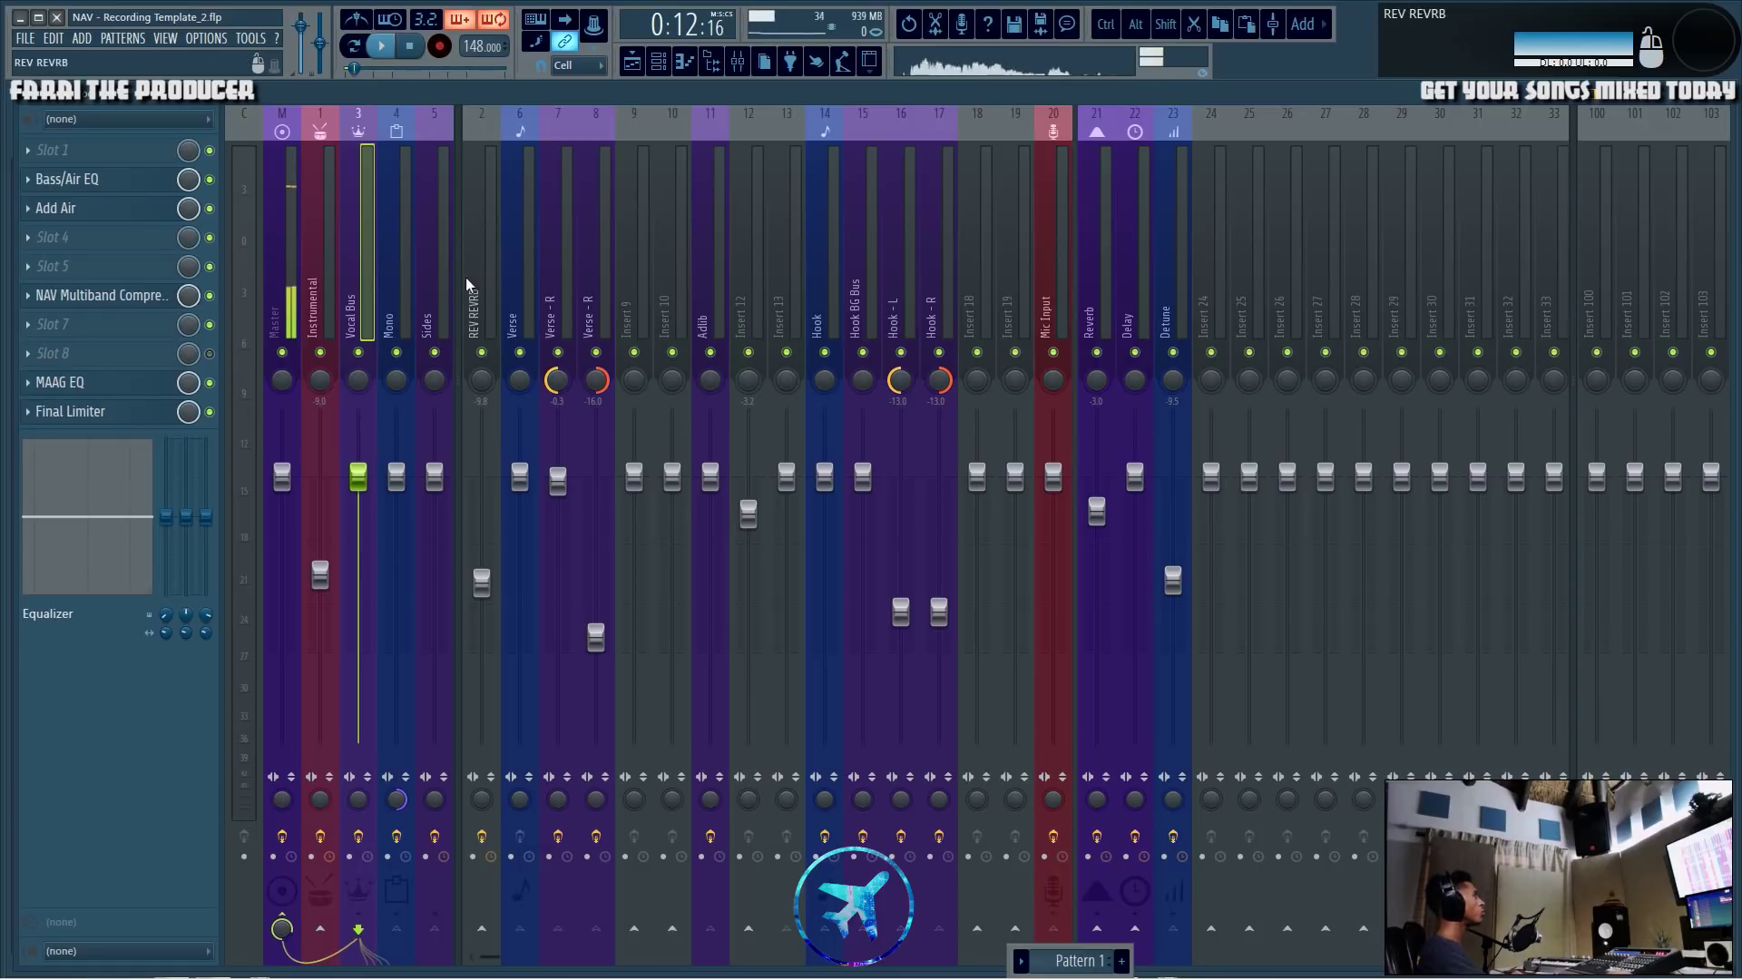
left_click(397, 267)
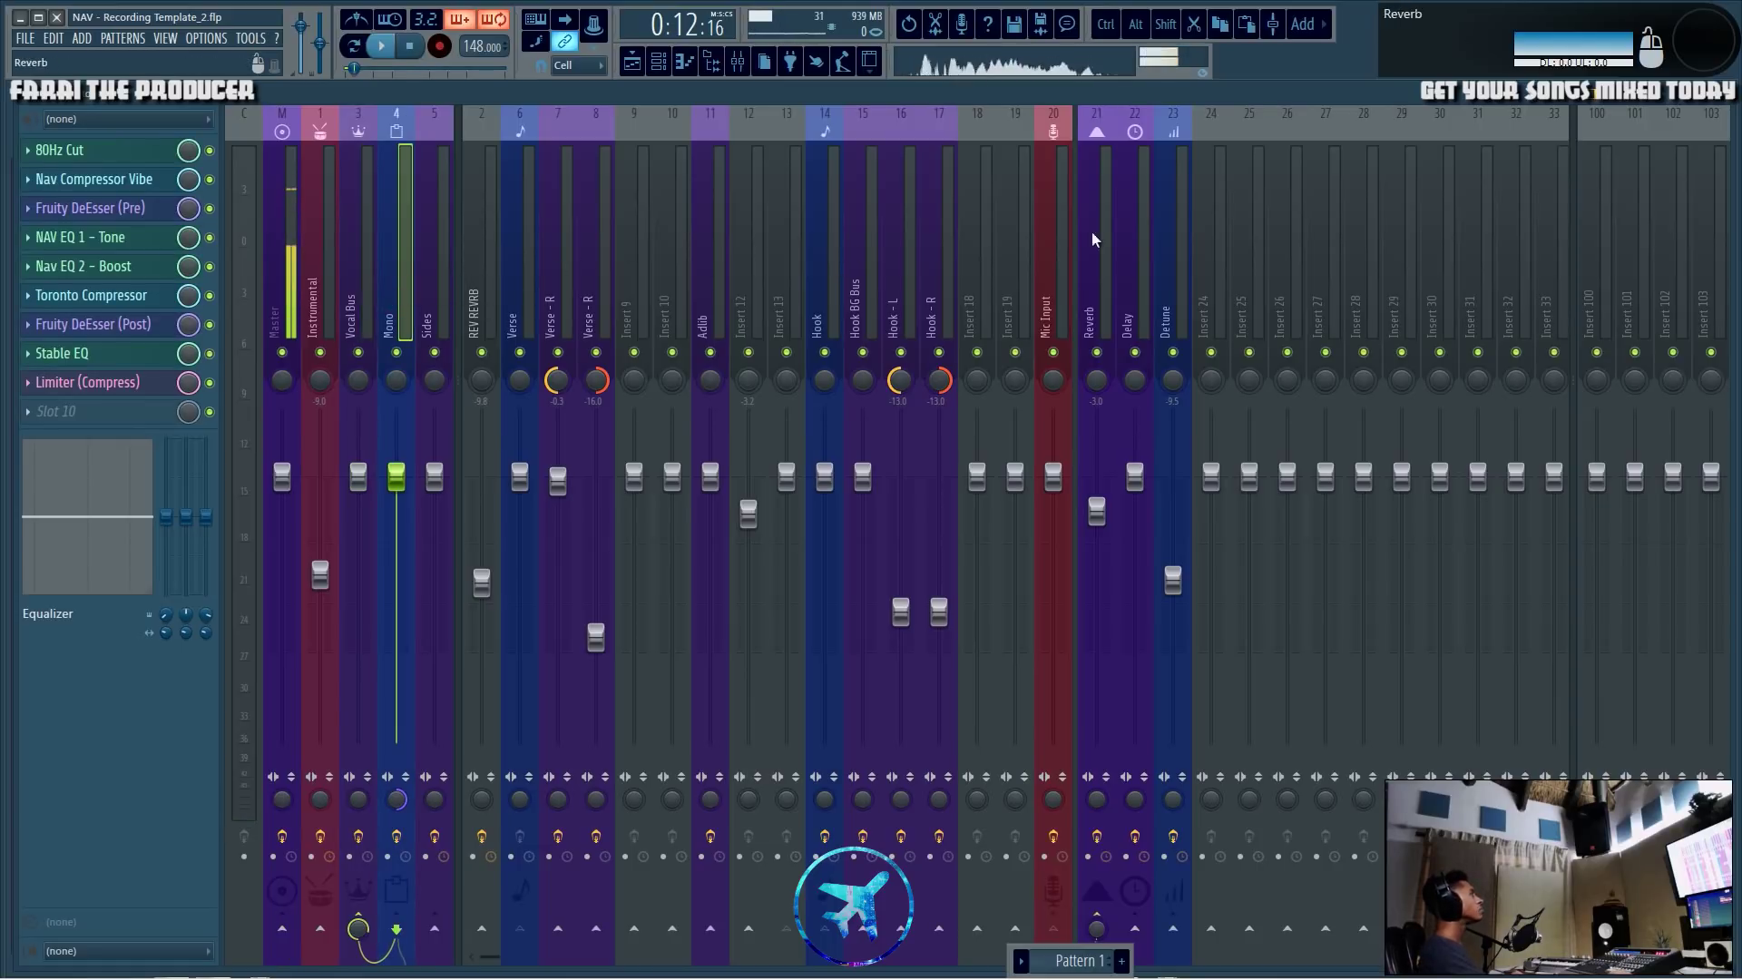
left_click(522, 263)
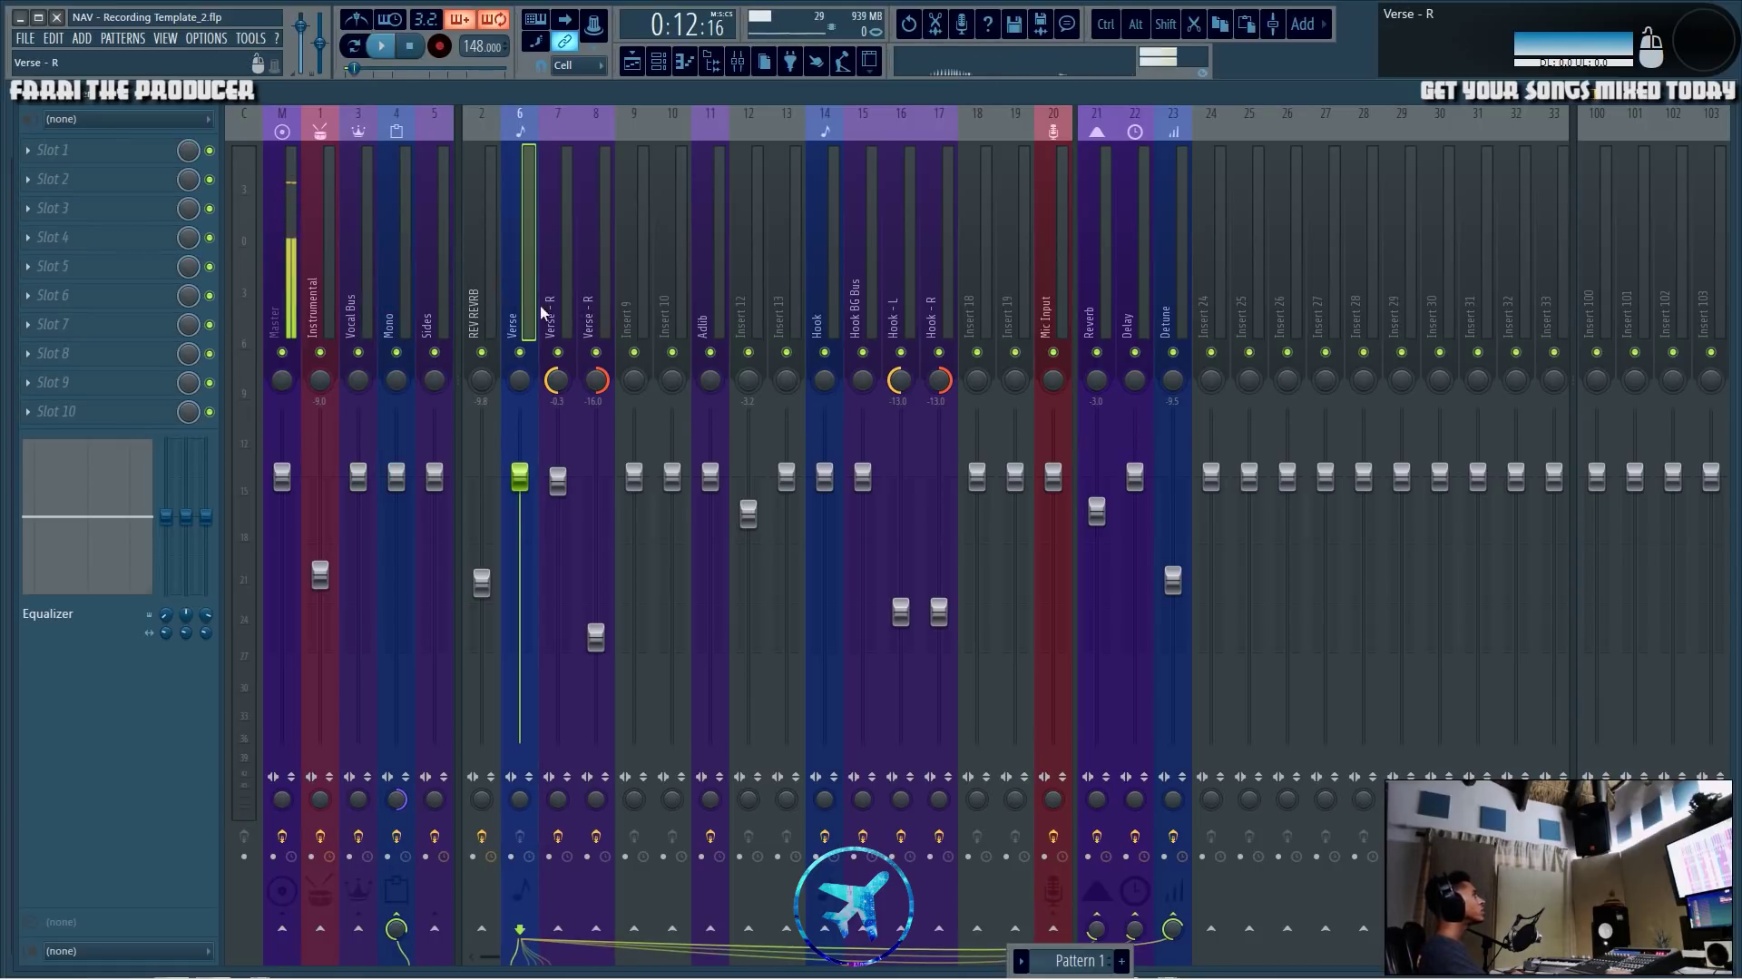
Check the reverb send and bus routing of the Mono, Verse, Adlib and Sides mixer tracks.
left_click(388, 317)
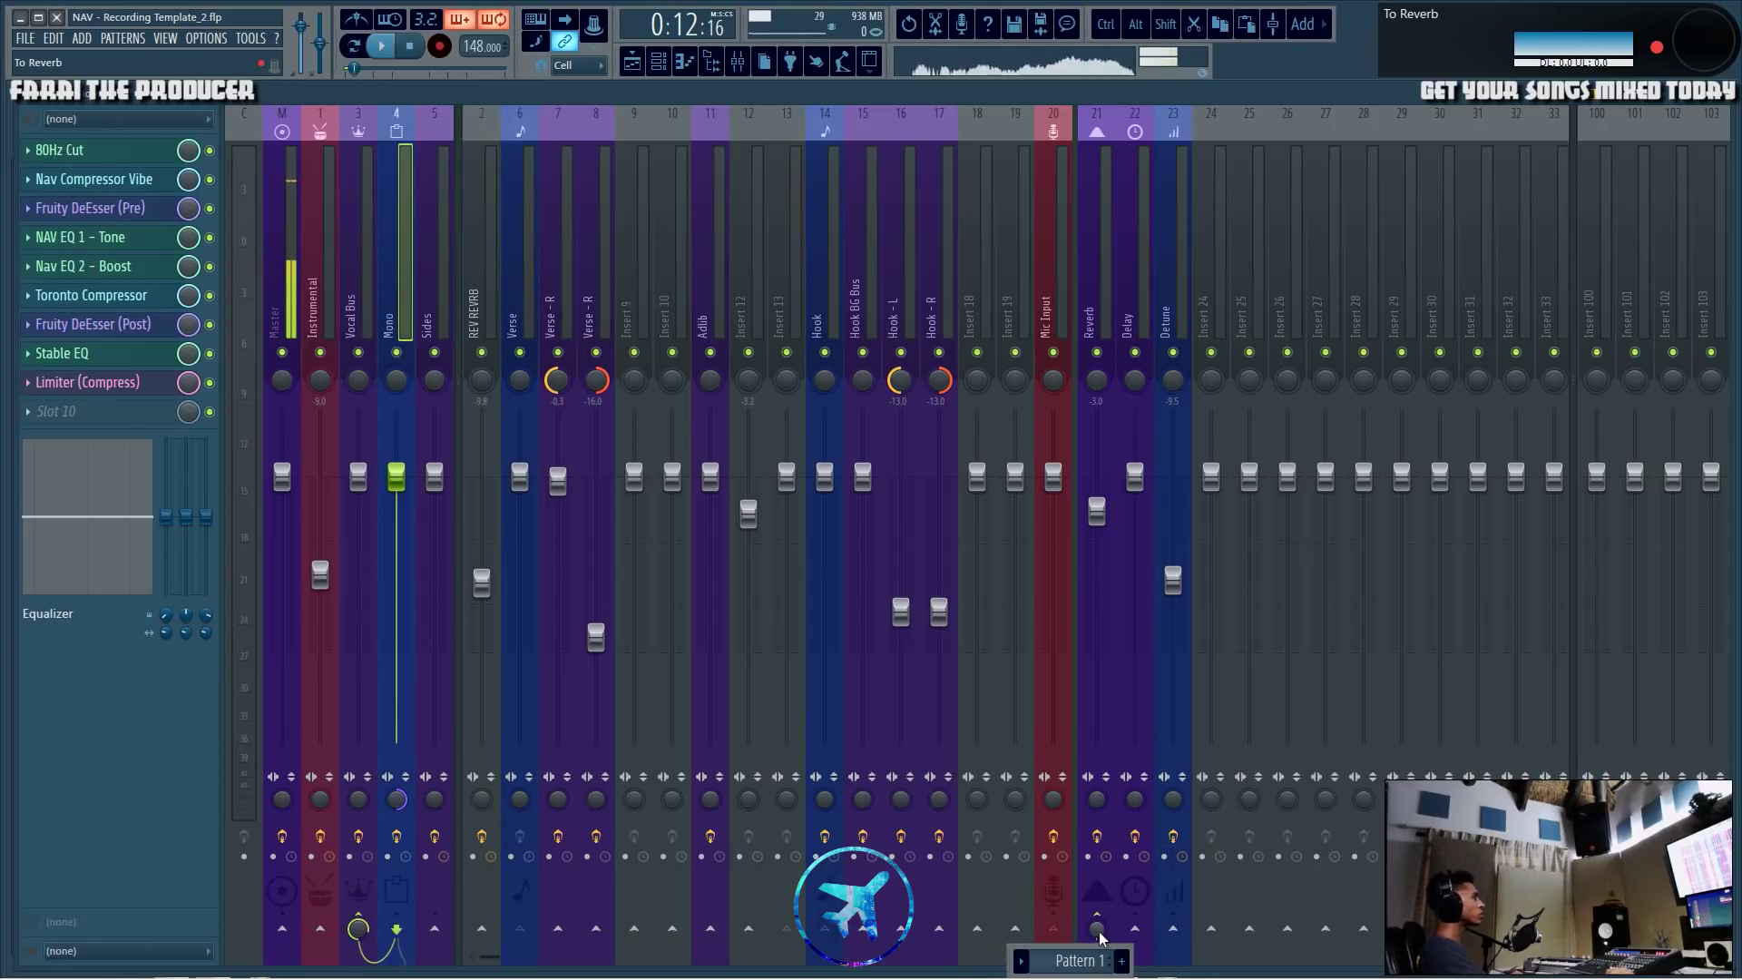
left_click(518, 354)
left_click(709, 290)
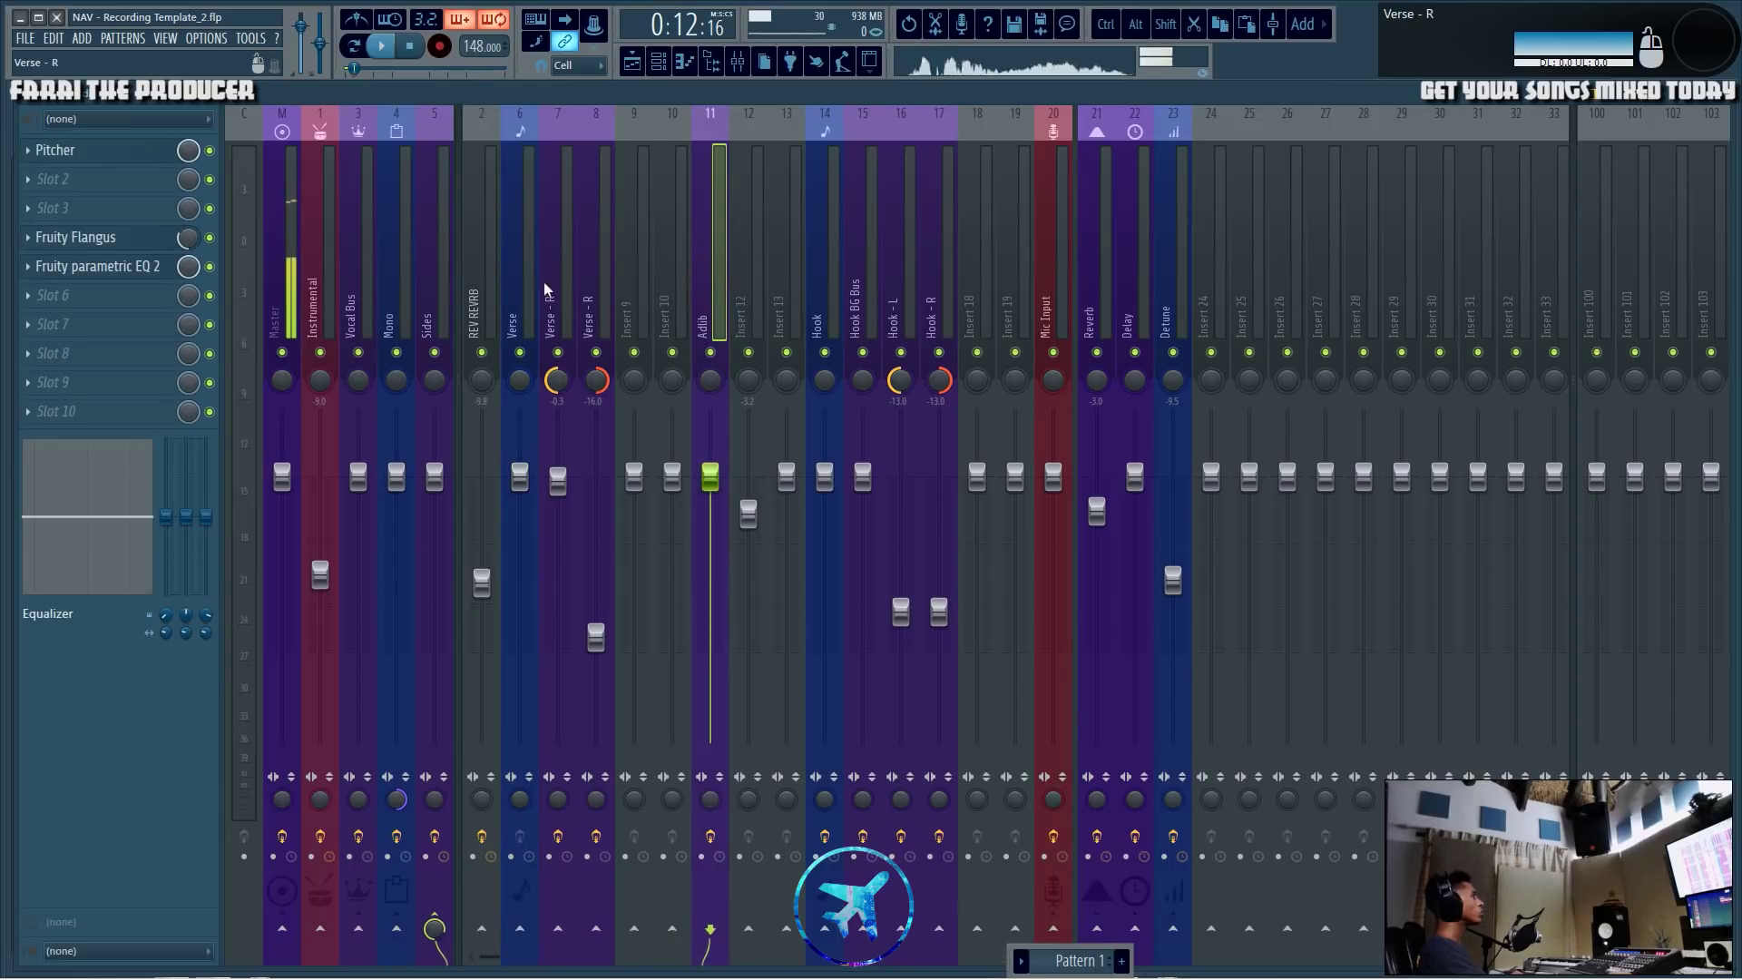
left_click(422, 254)
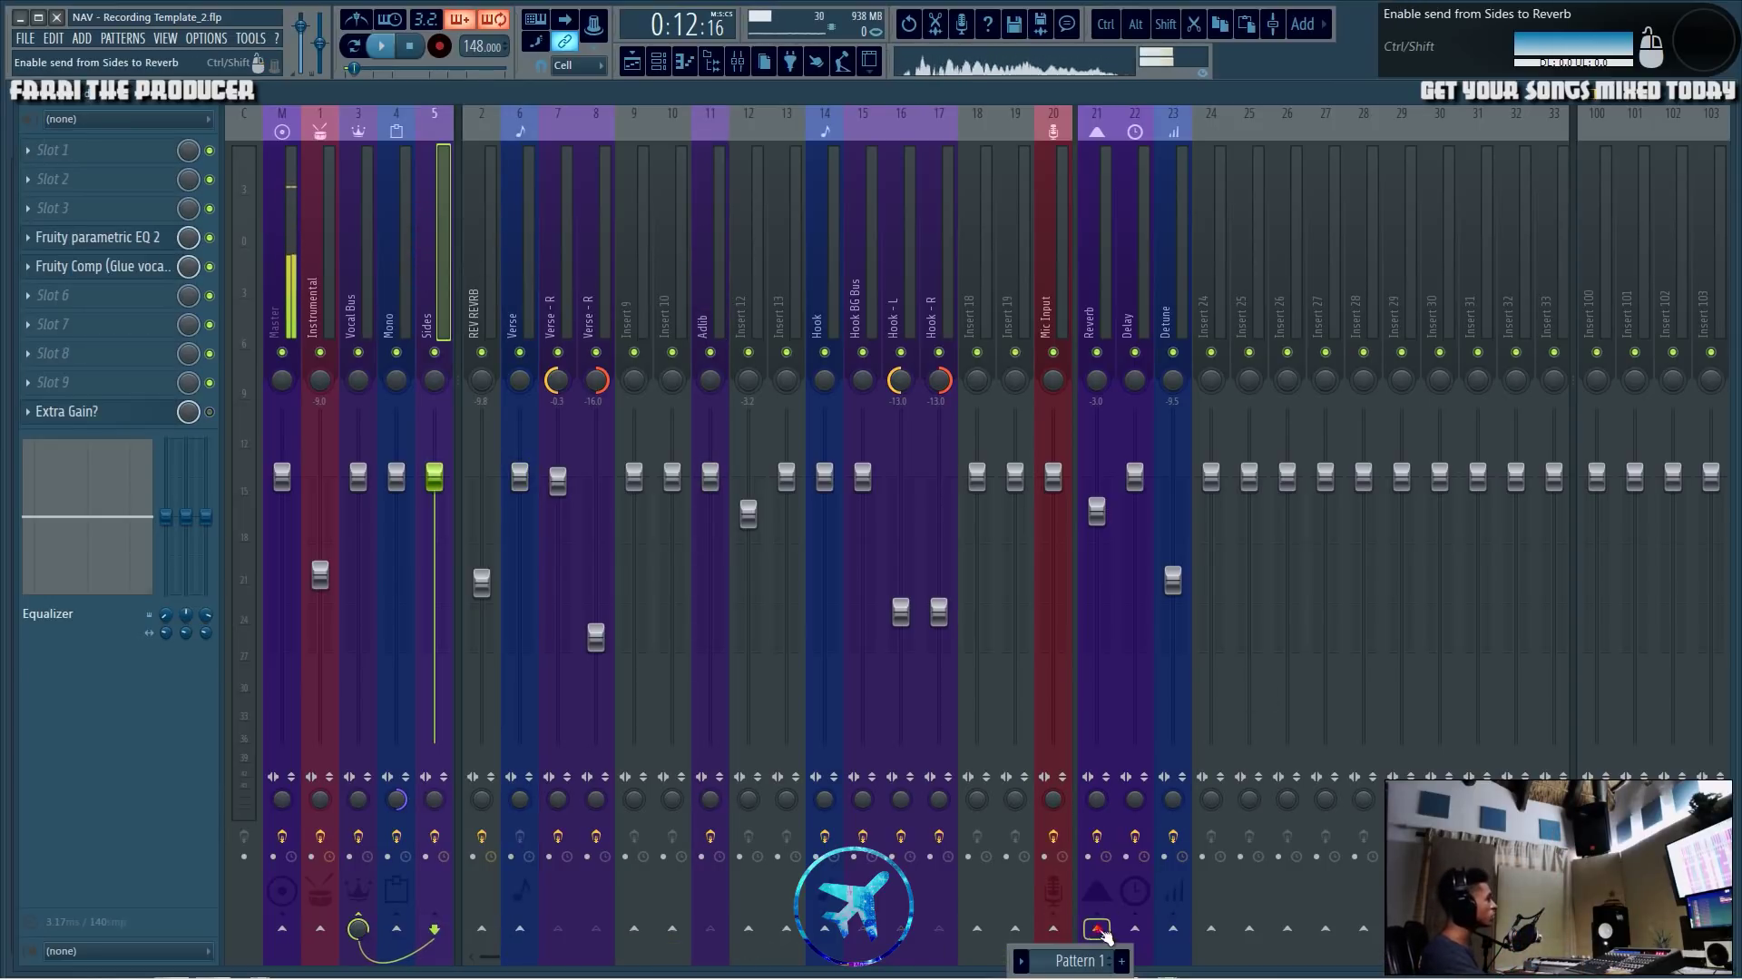
left_click(398, 249)
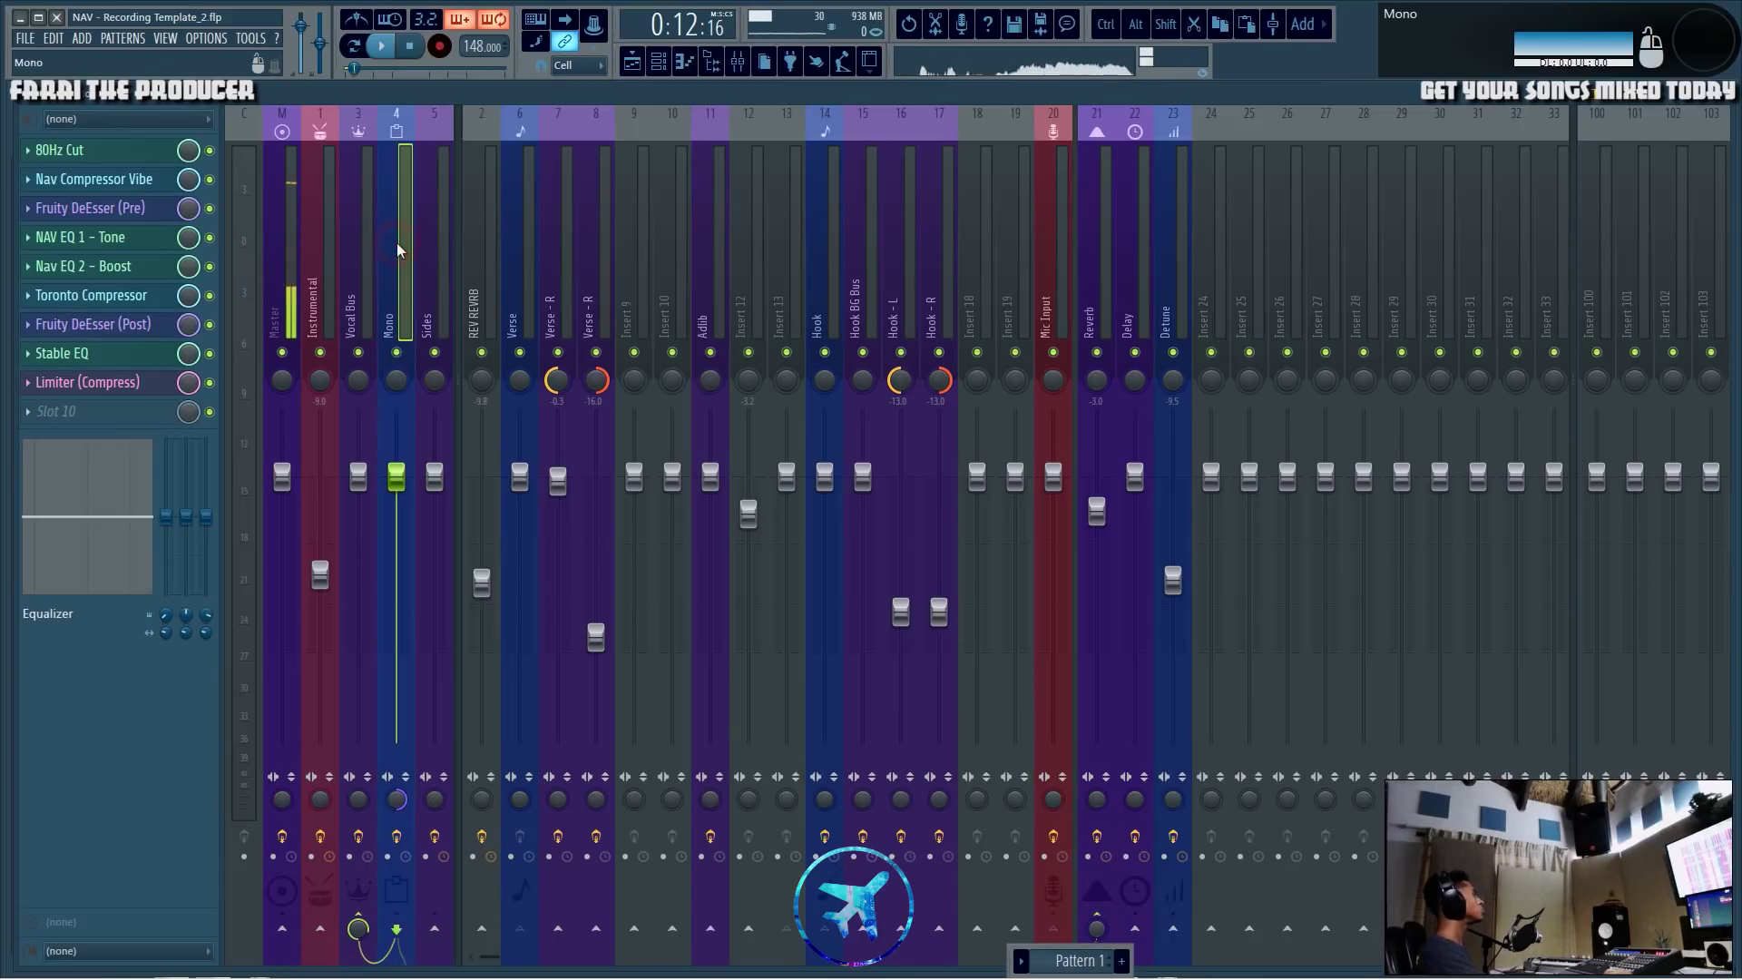
left_click(522, 254)
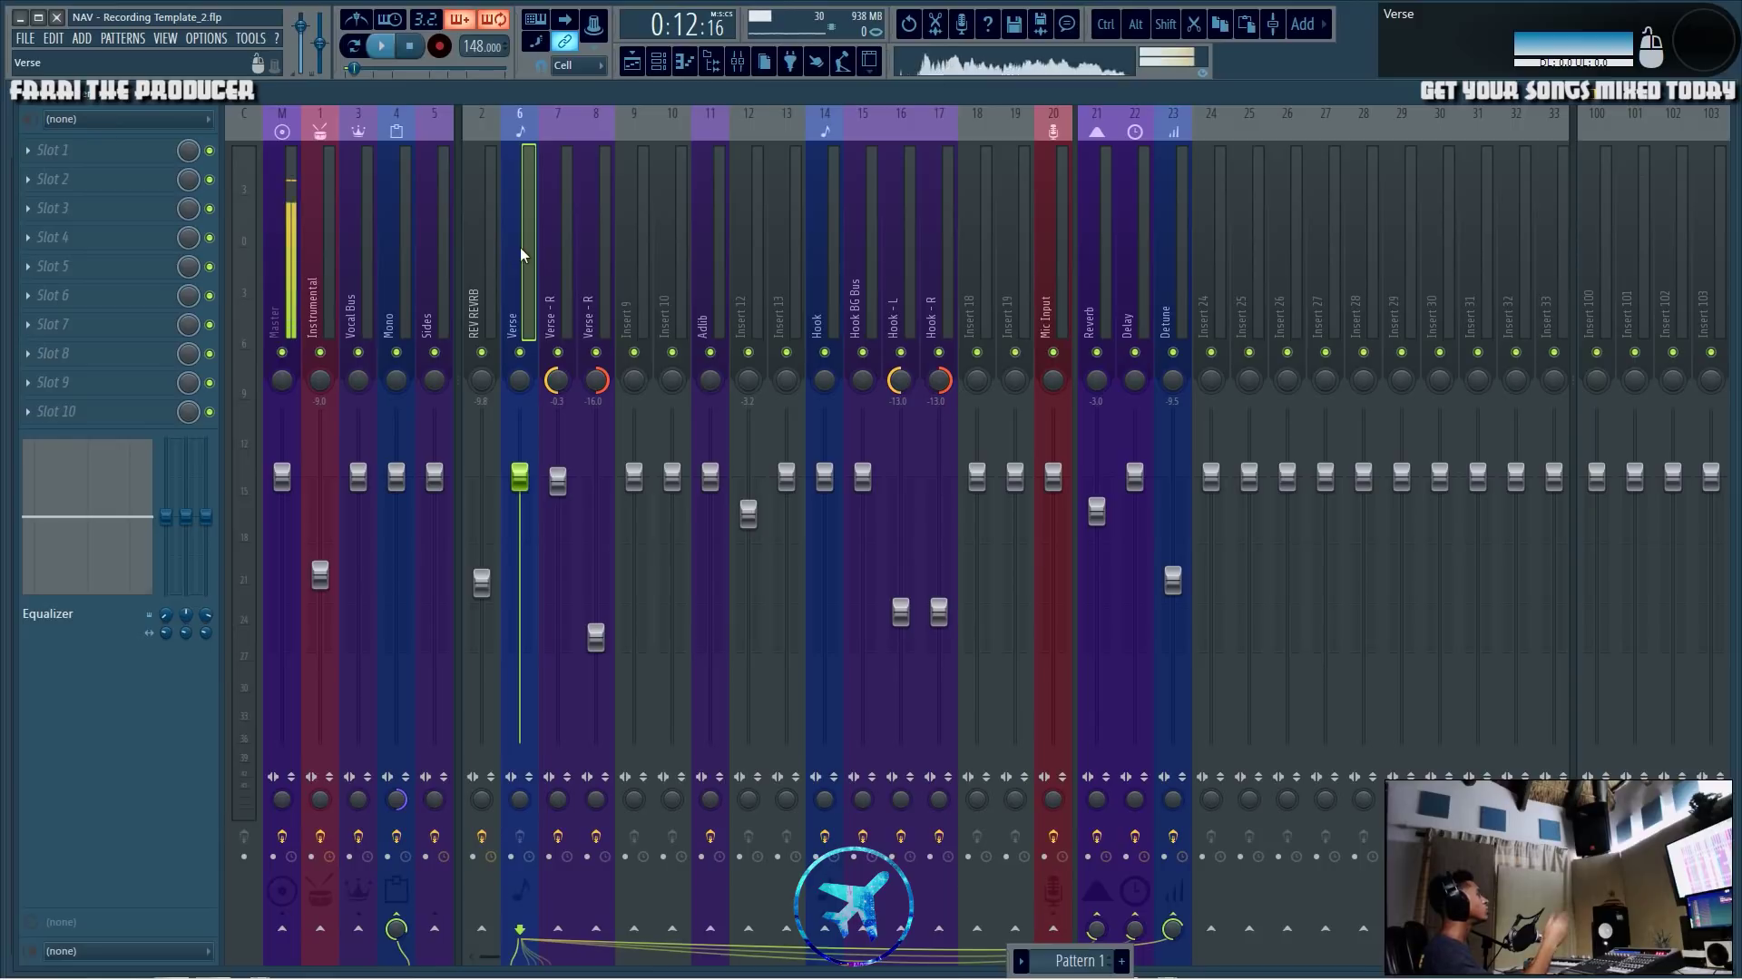
With the Verse track selected, view the vocal clips in the playlist, then return to the mixer.
left_click(541, 218)
left_click(525, 218)
left_click(631, 61)
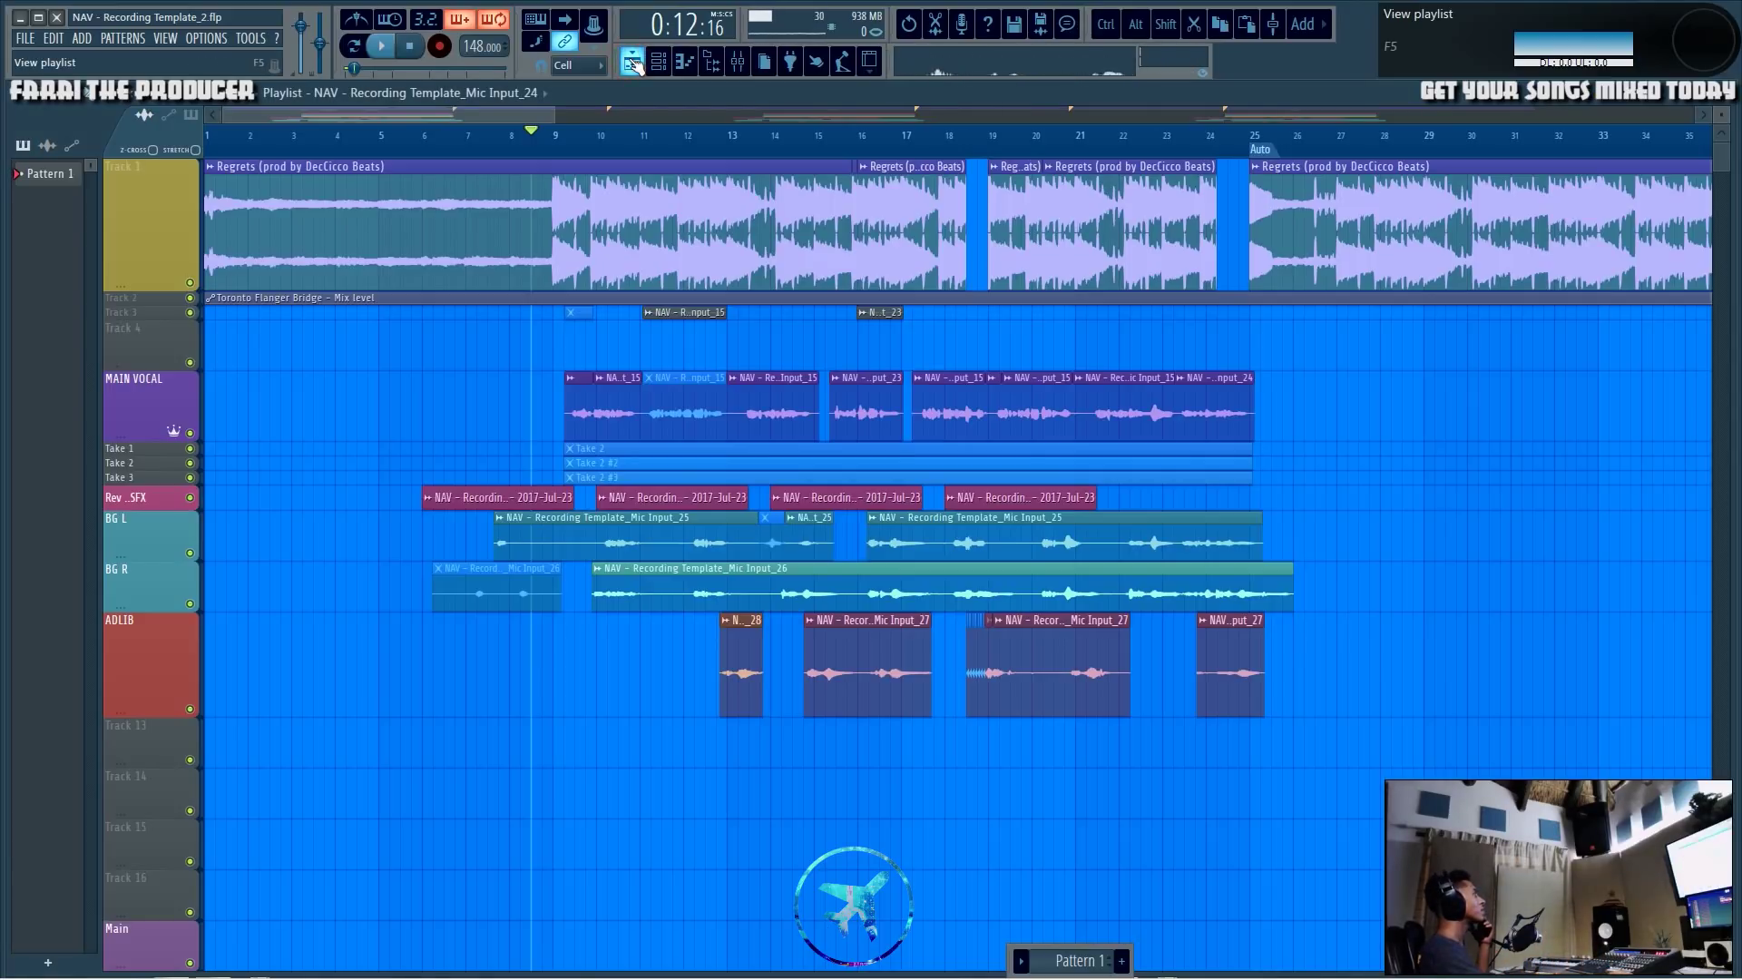
left_click(739, 60)
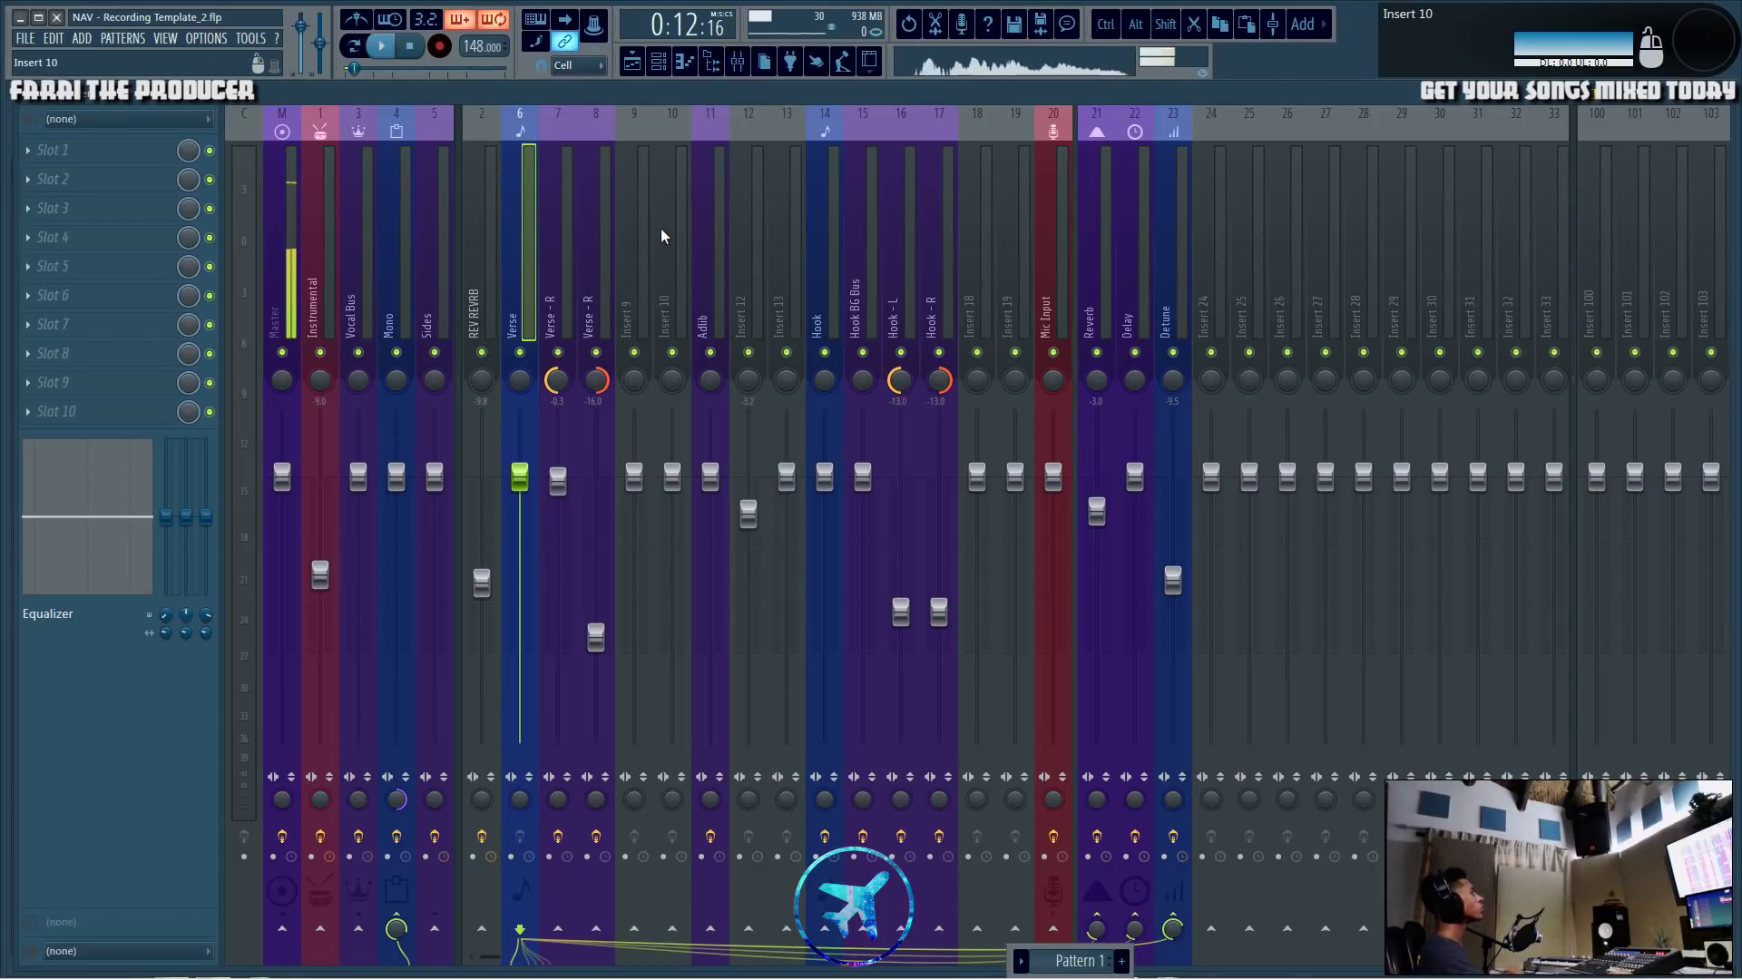
Compare the Hook and Verse mixer tracks, highlighting both together and finishing on Hook.
left_click(816, 238)
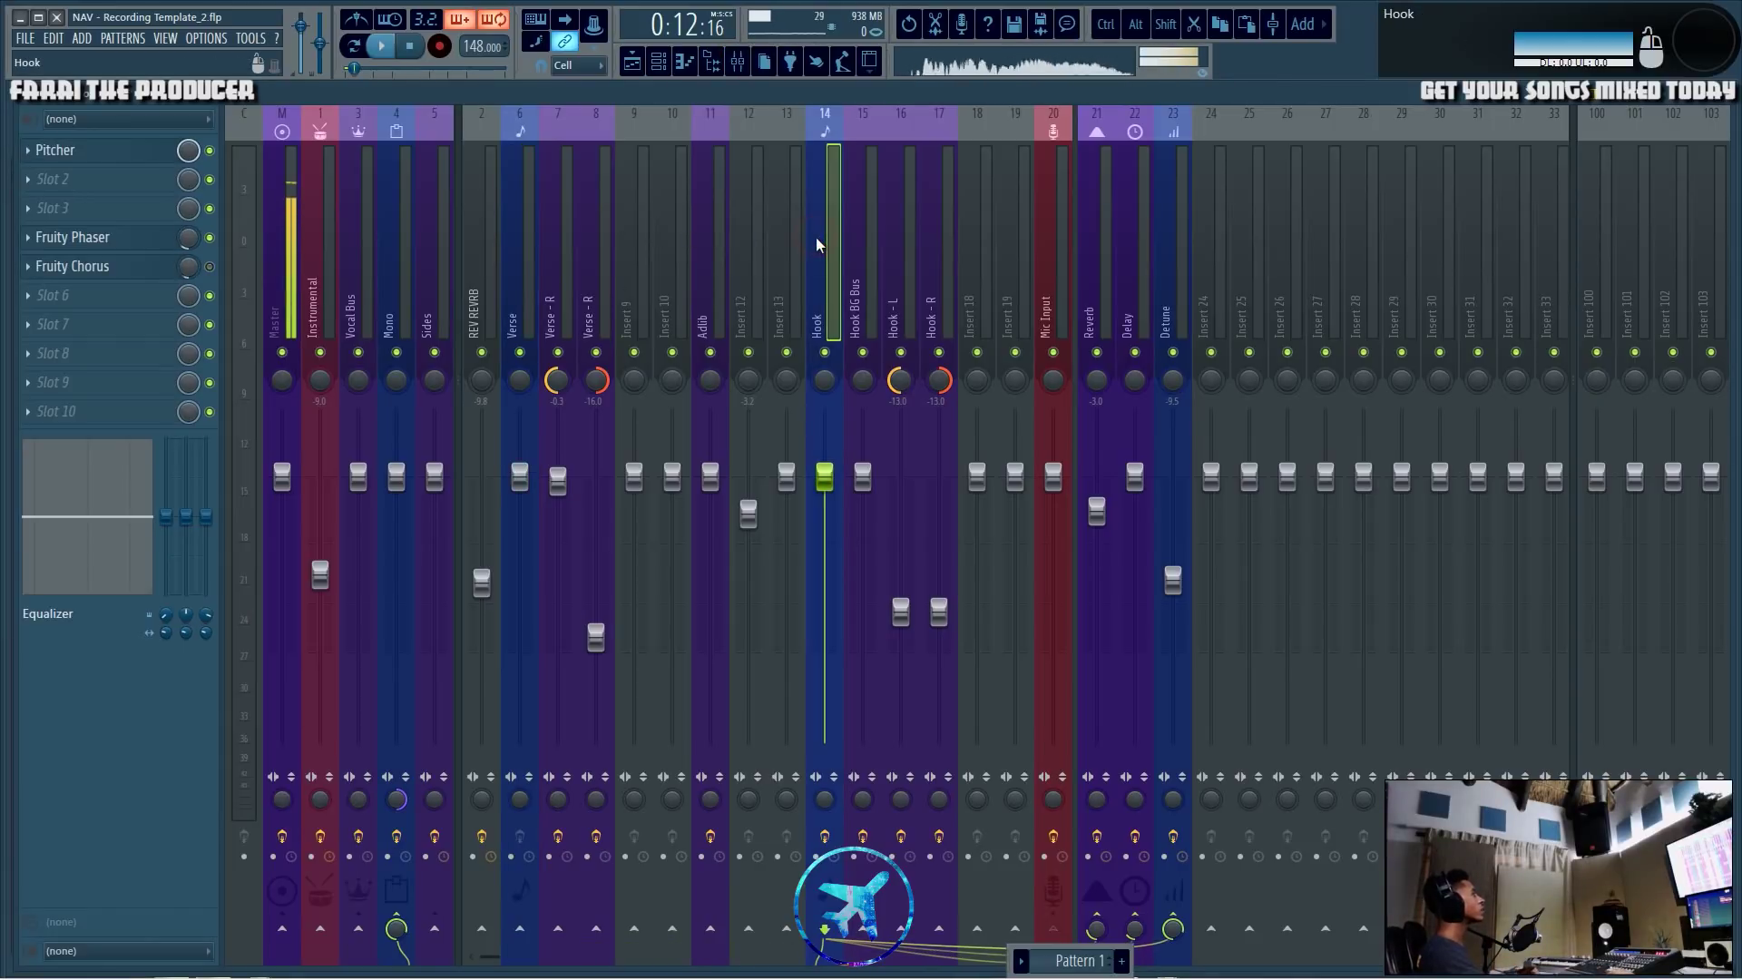
left_click(505, 257)
left_click(828, 293, "ctrl+shift")
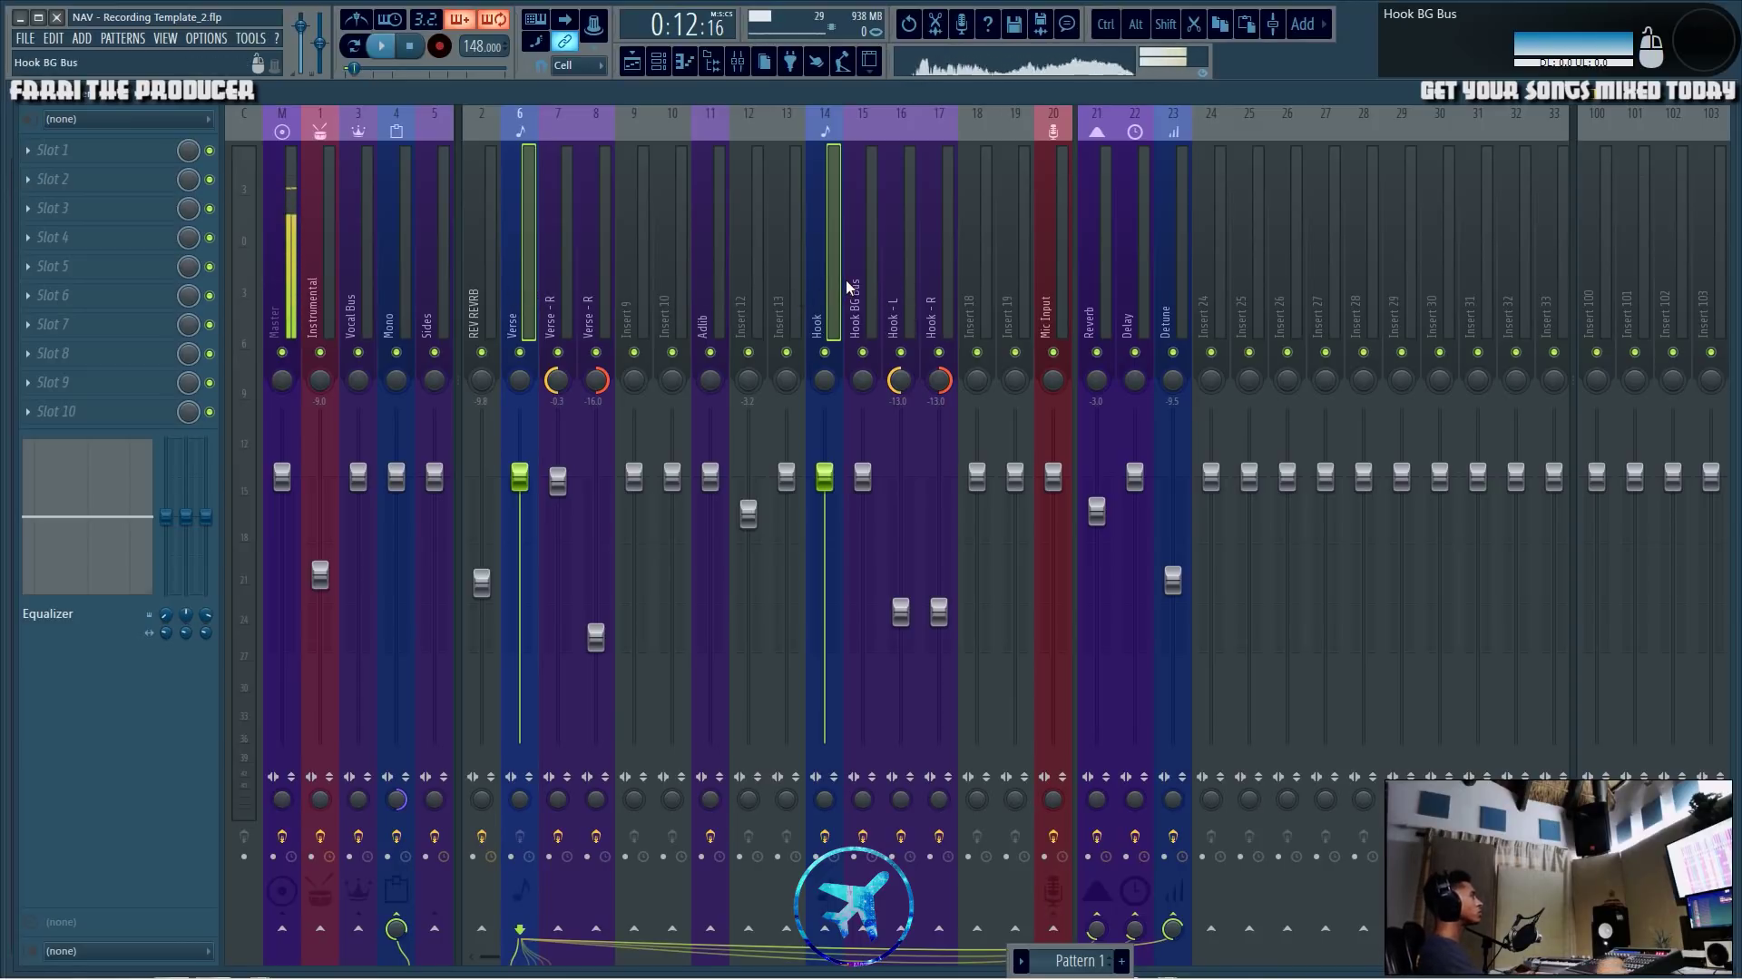
left_click(848, 287)
left_click(823, 287)
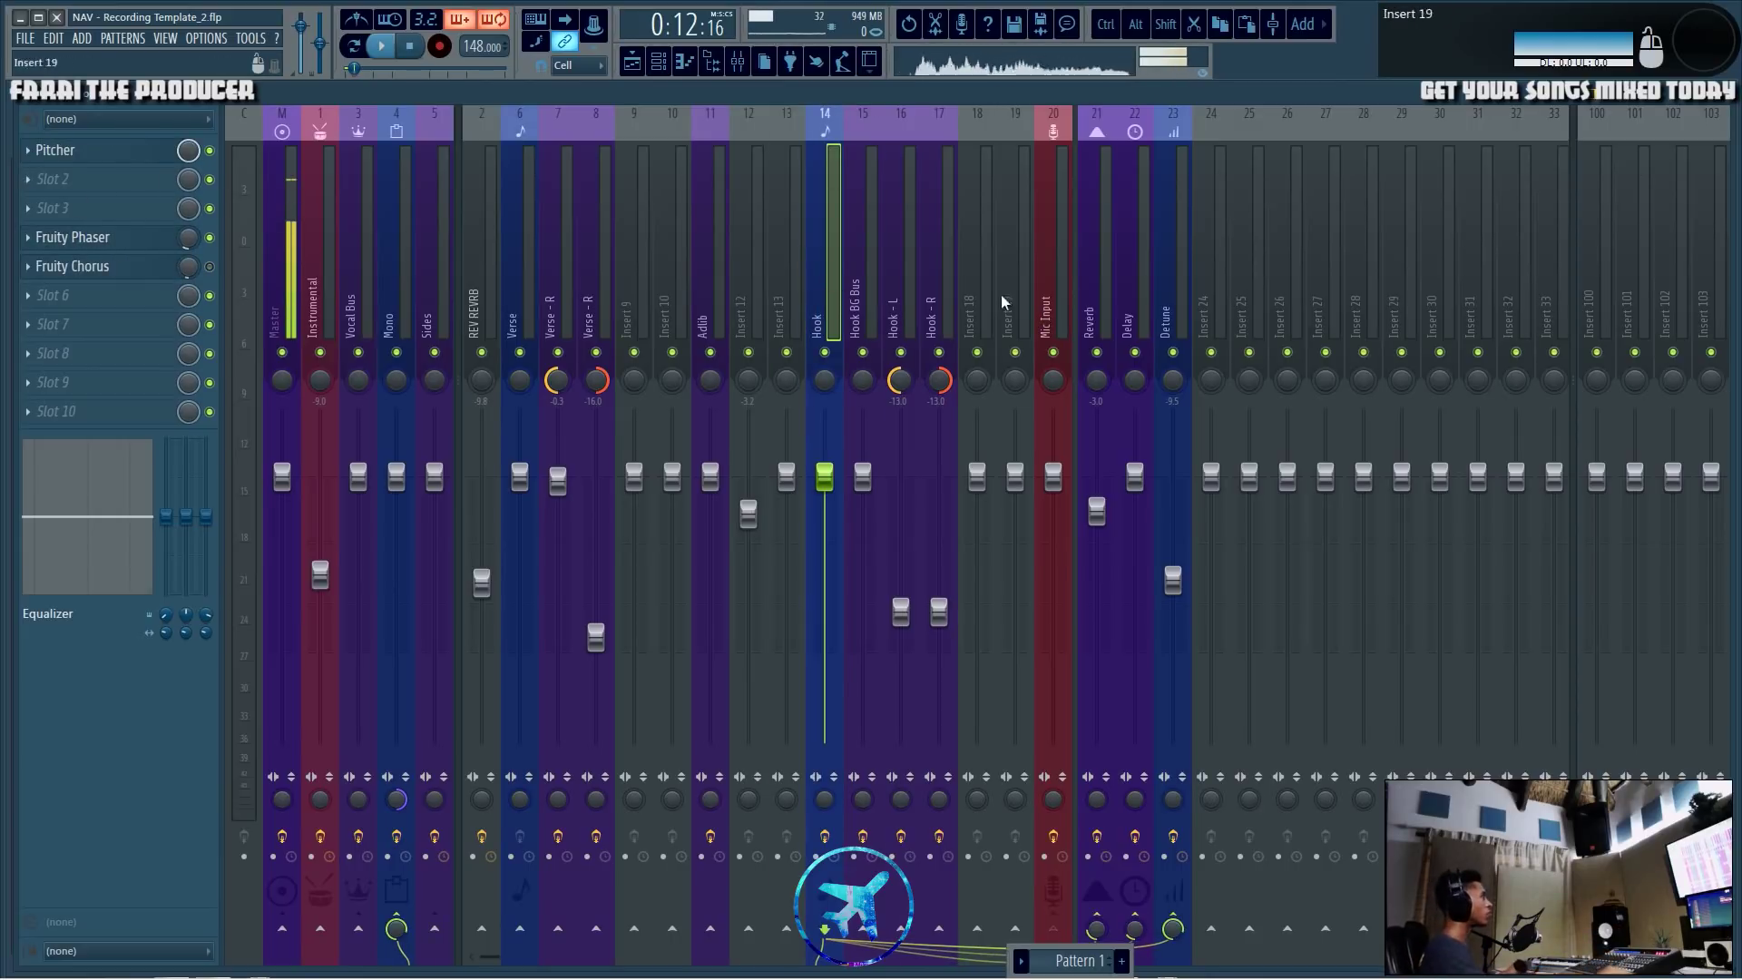
Inspect the Verse, Hook and Mono tracks individually, then select all three together in the mixer.
left_click(514, 237)
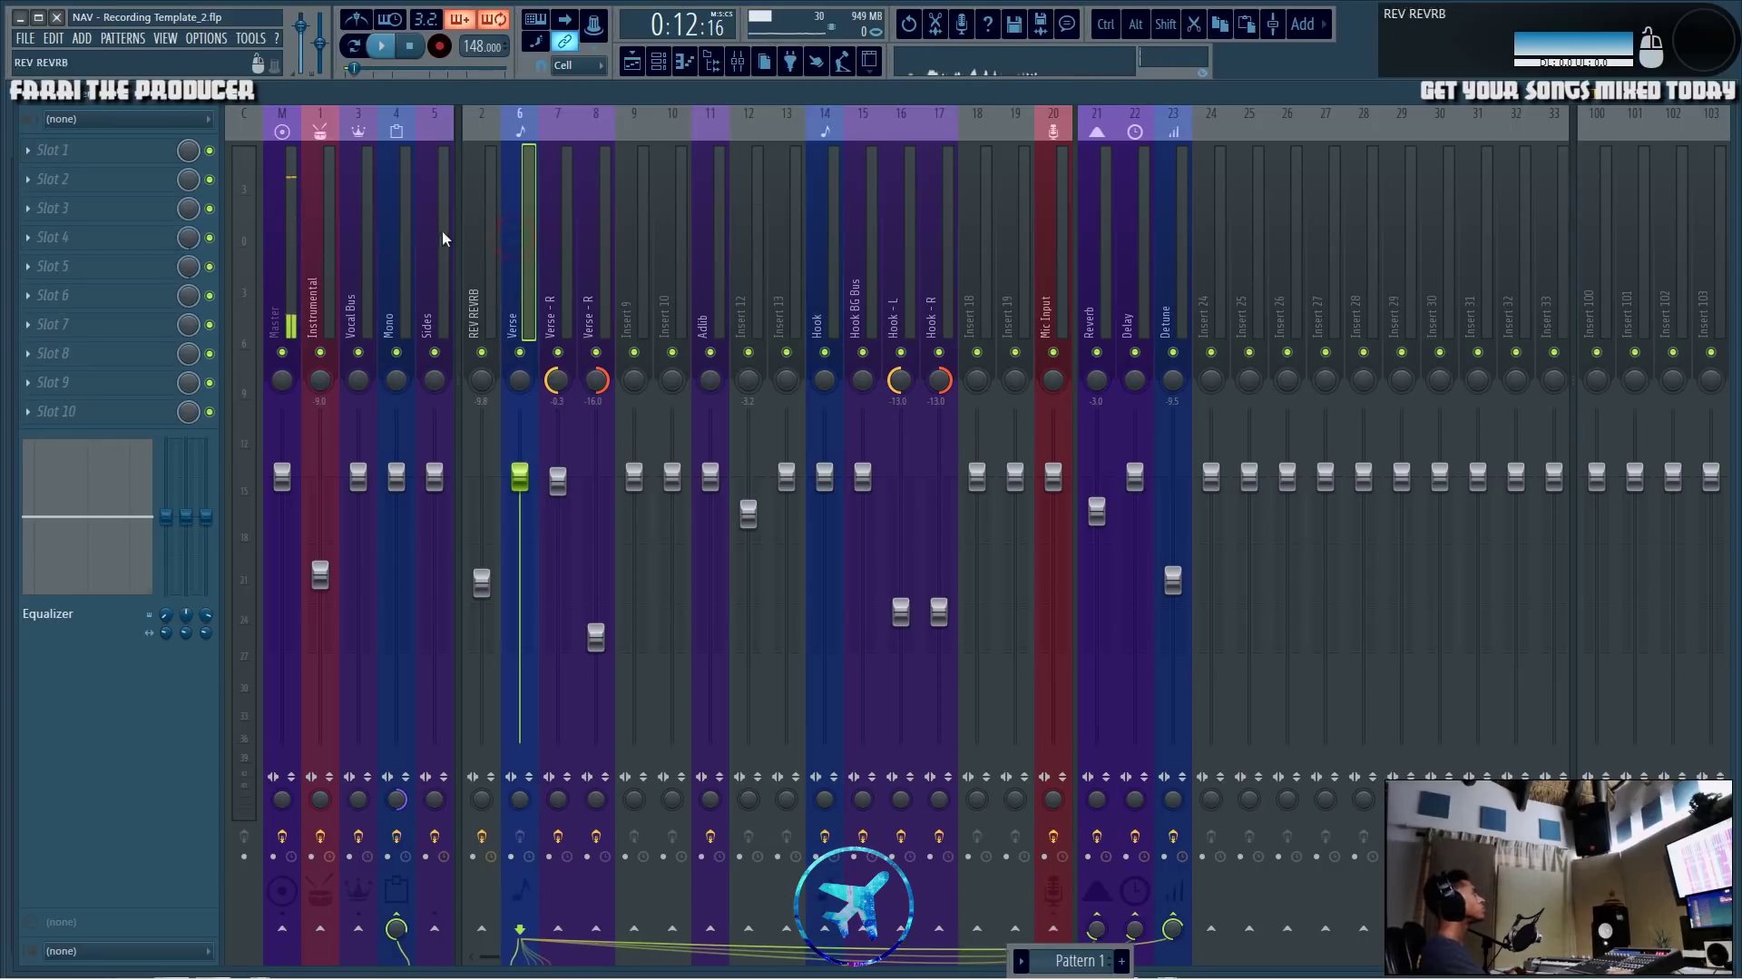
left_click(837, 263)
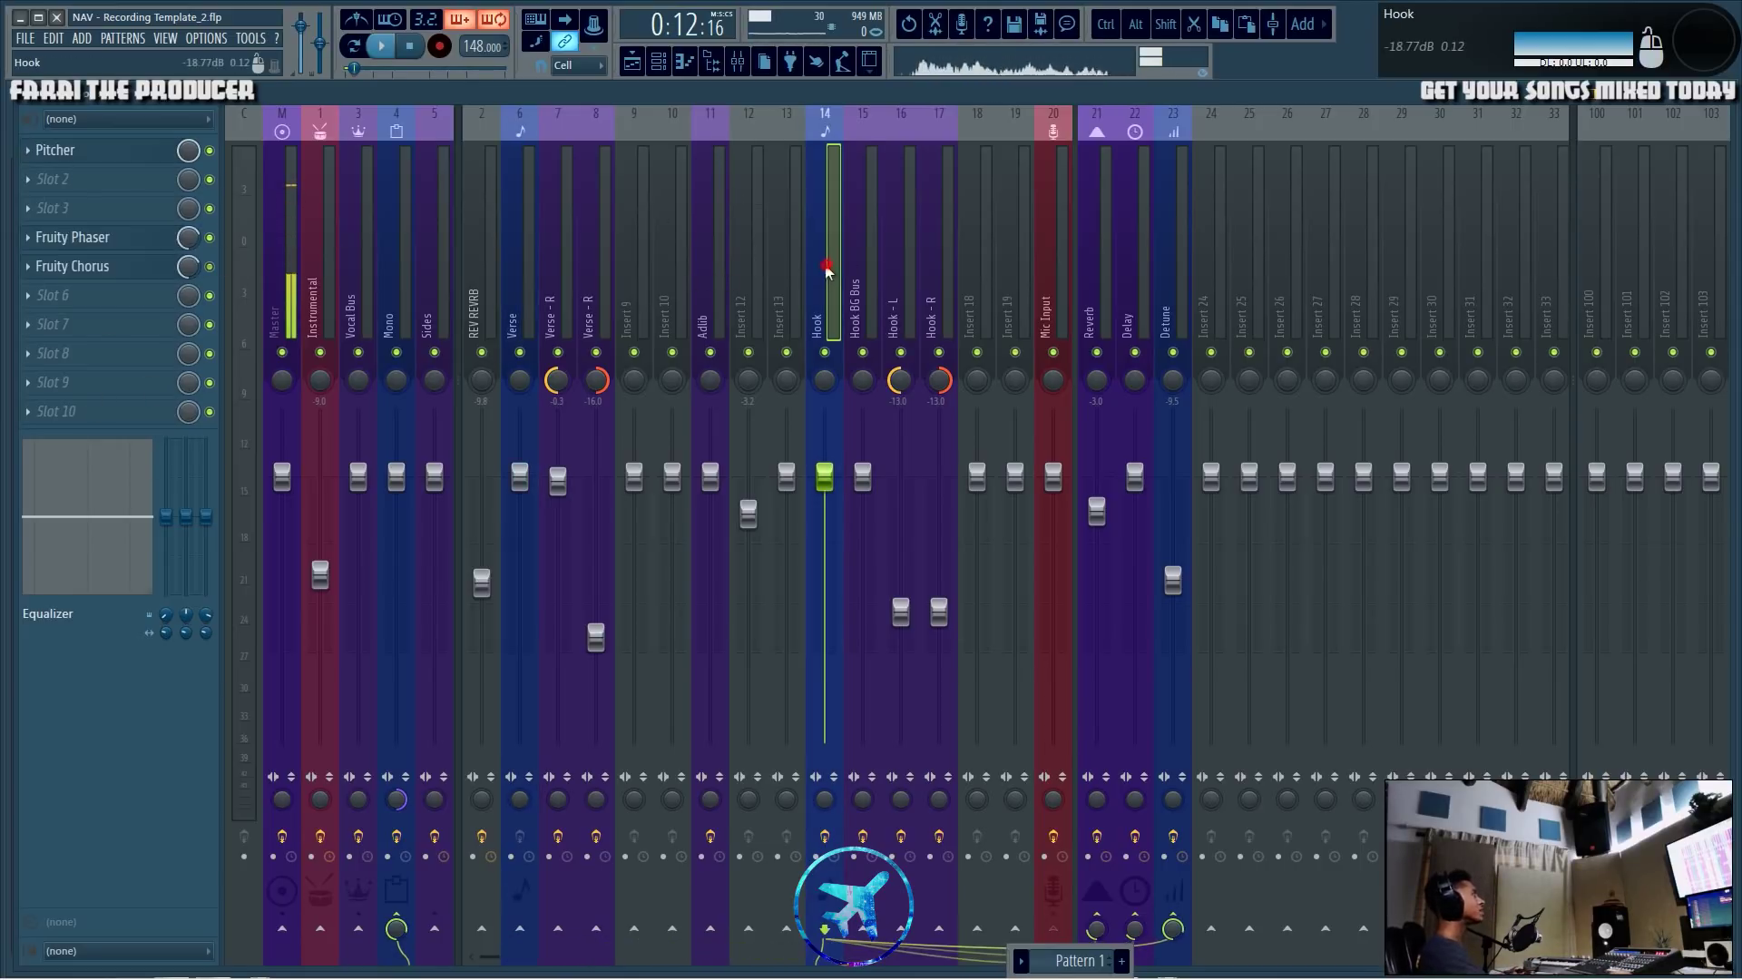
left_click(400, 261)
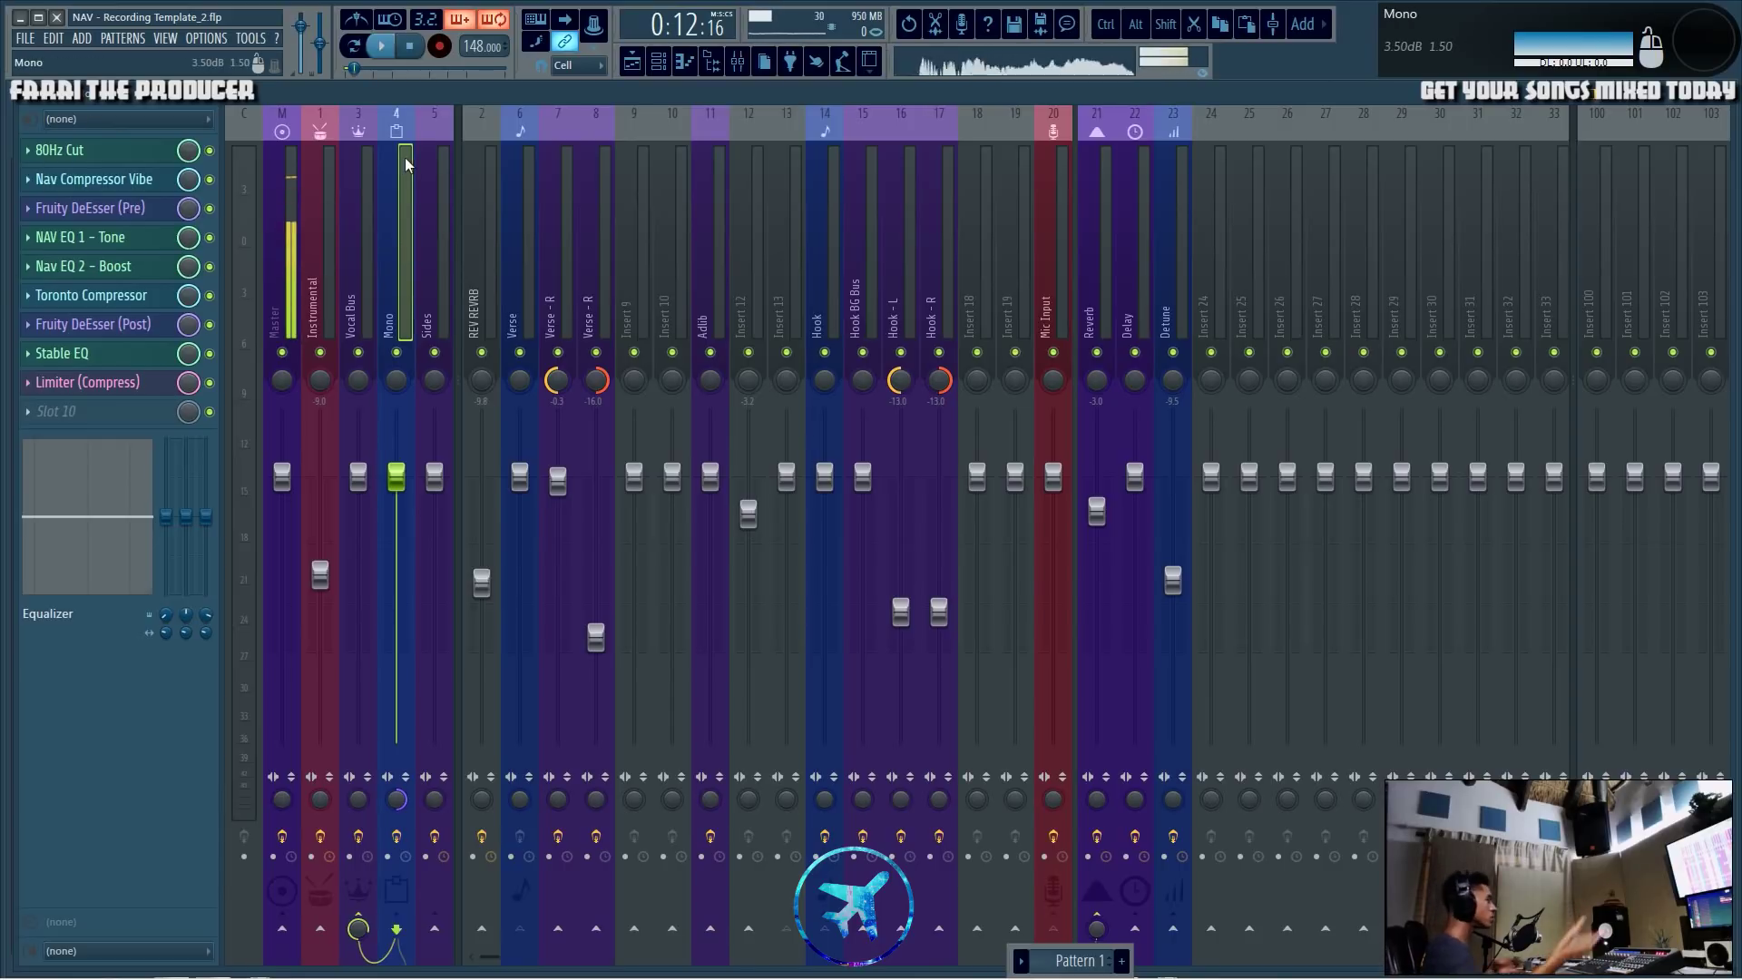
left_click(526, 236)
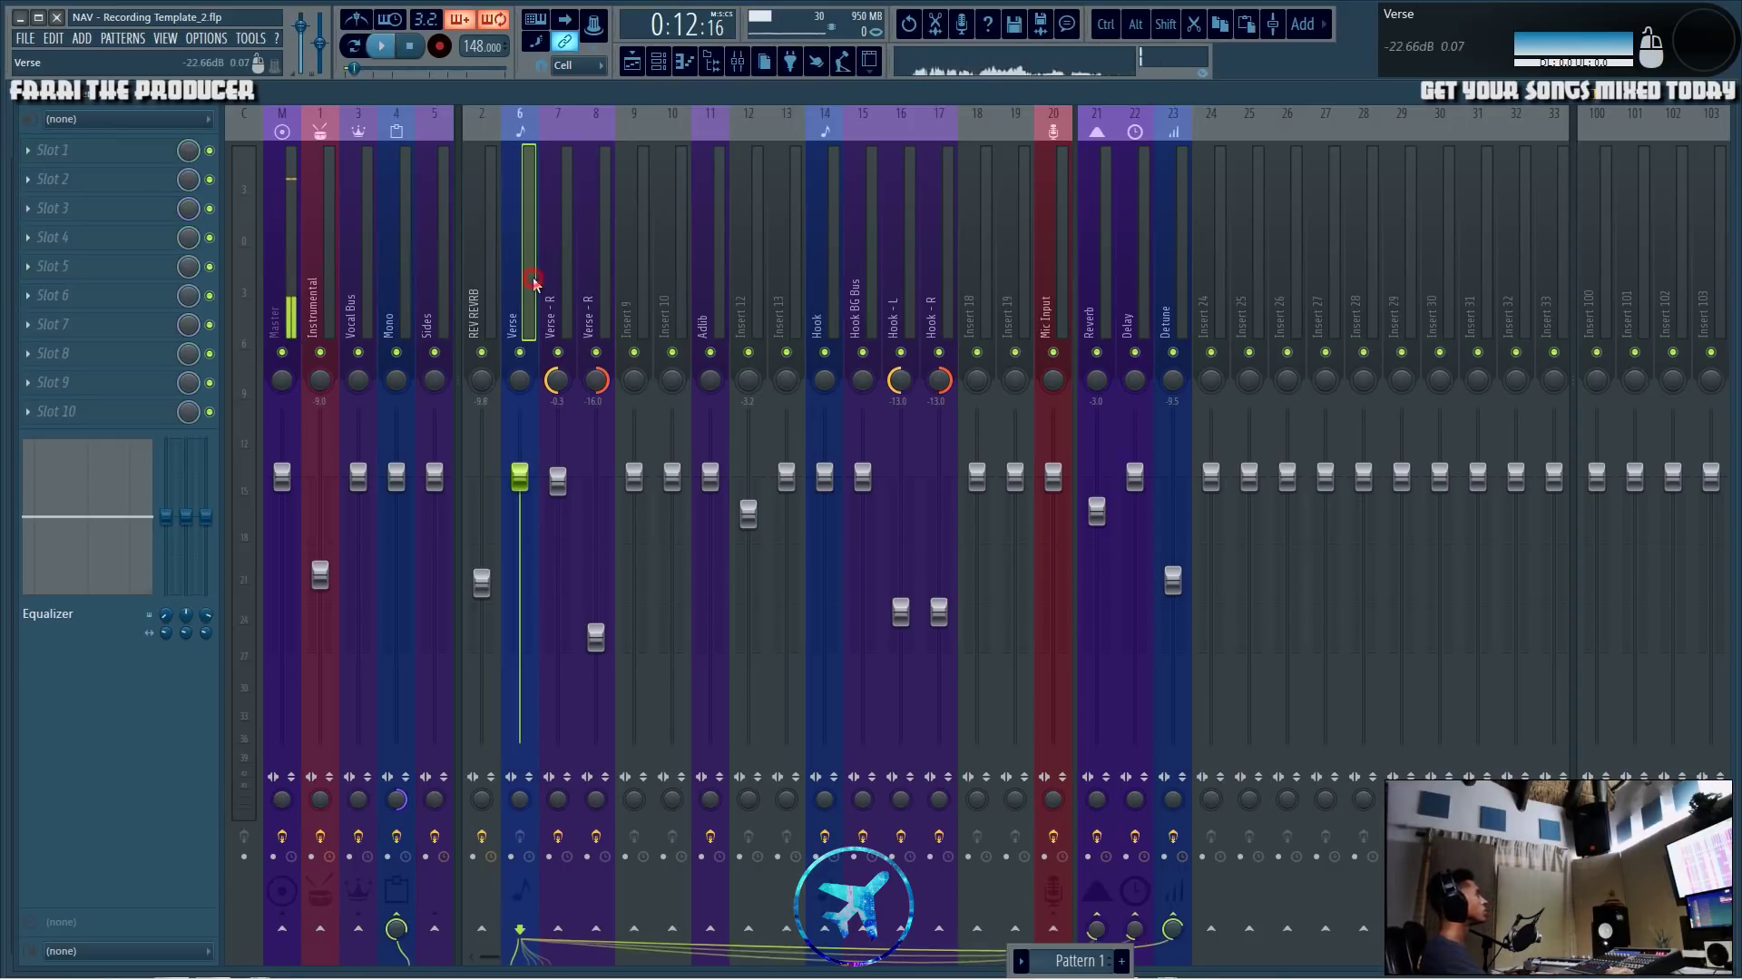
left_click(830, 248, "ctrl")
left_click(388, 267, "ctrl")
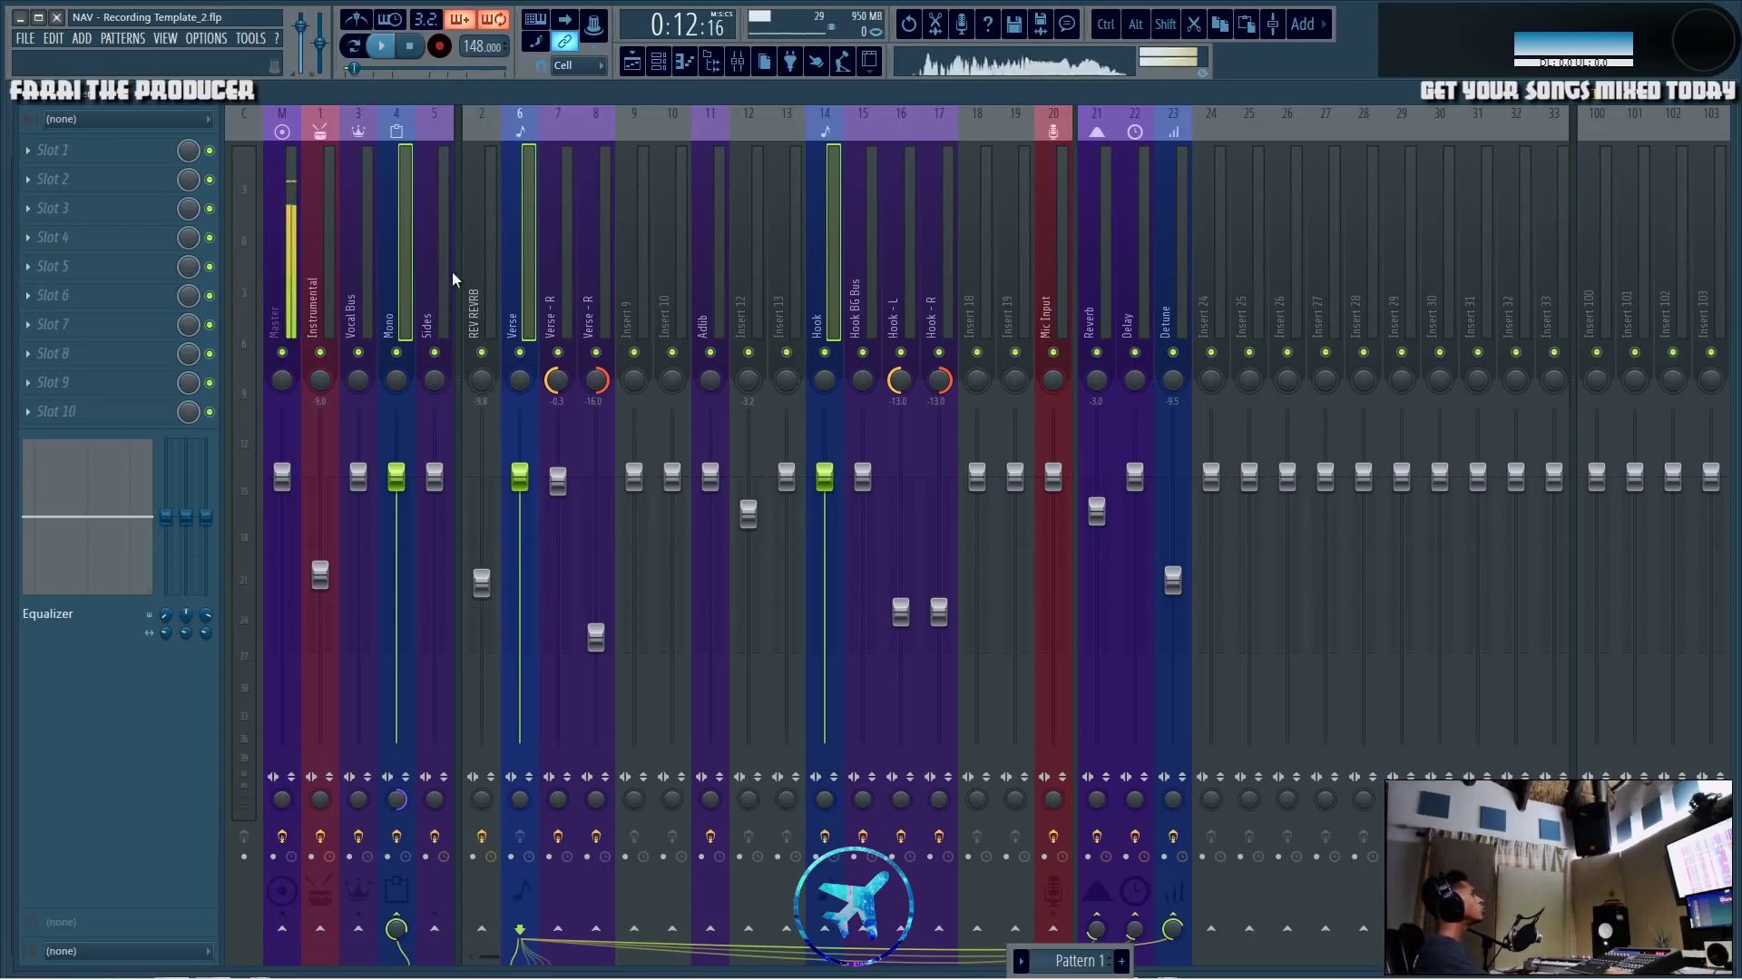
Trace the Hook and Verse lead vocals into the Mono bus and look over its effect chain.
left_click(838, 271)
left_click(523, 269, "ctrl+shift")
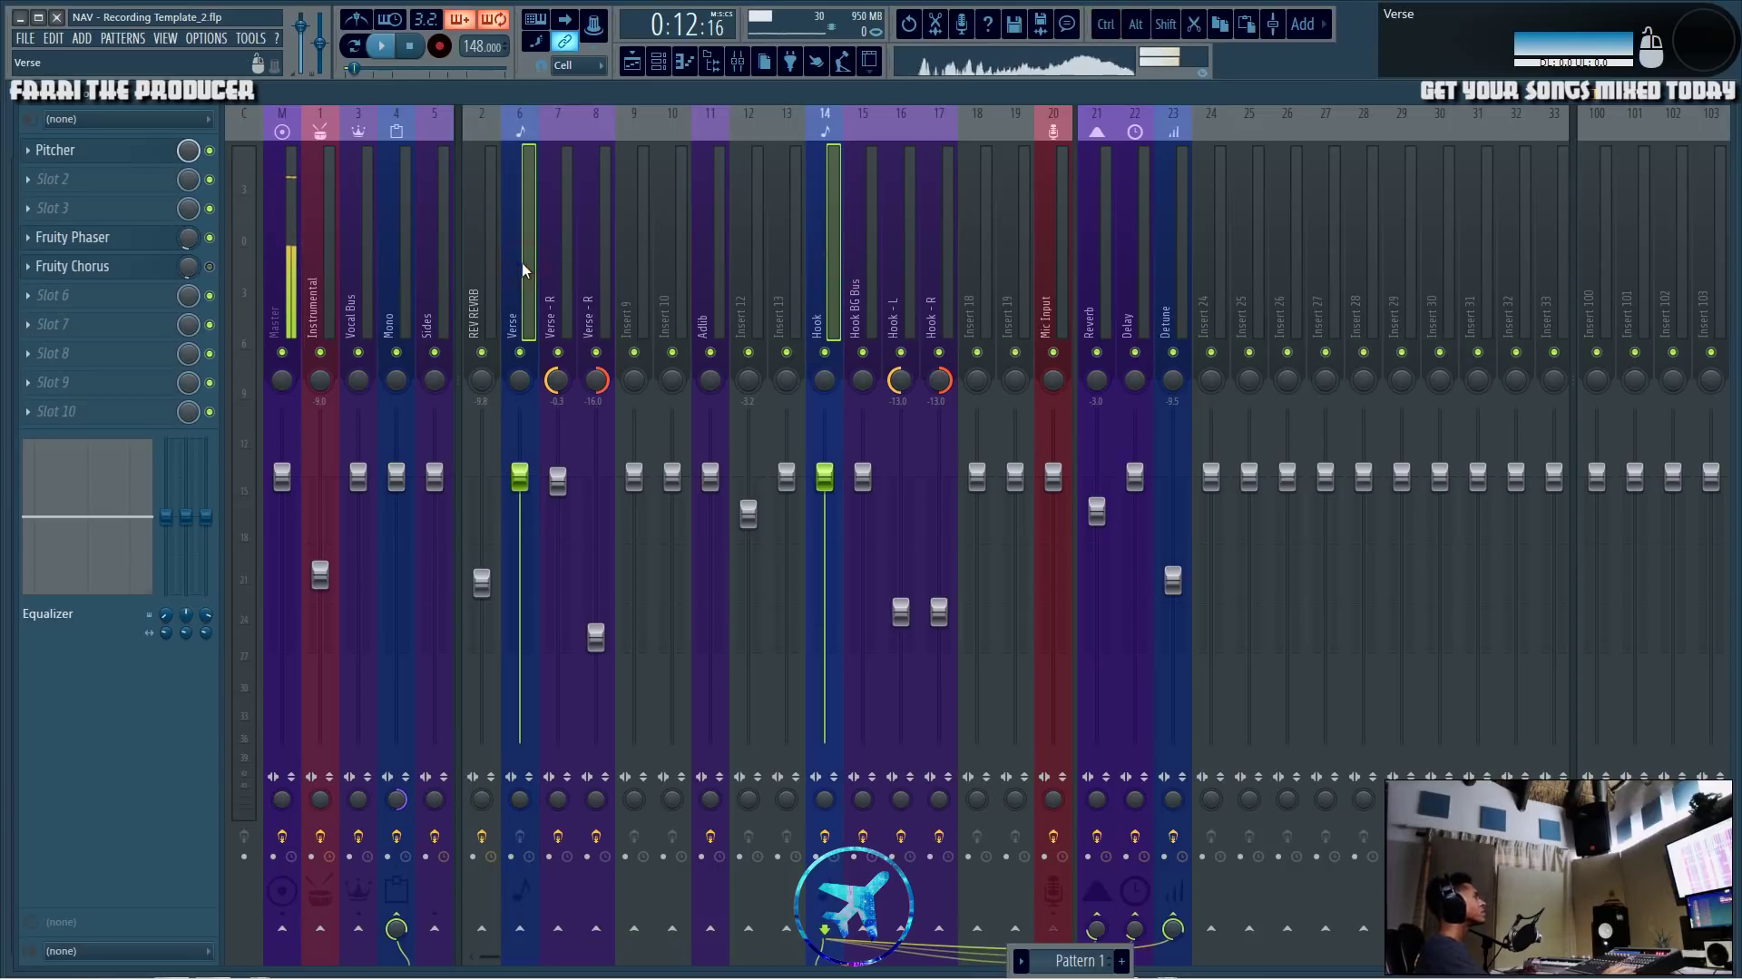
left_click(831, 271)
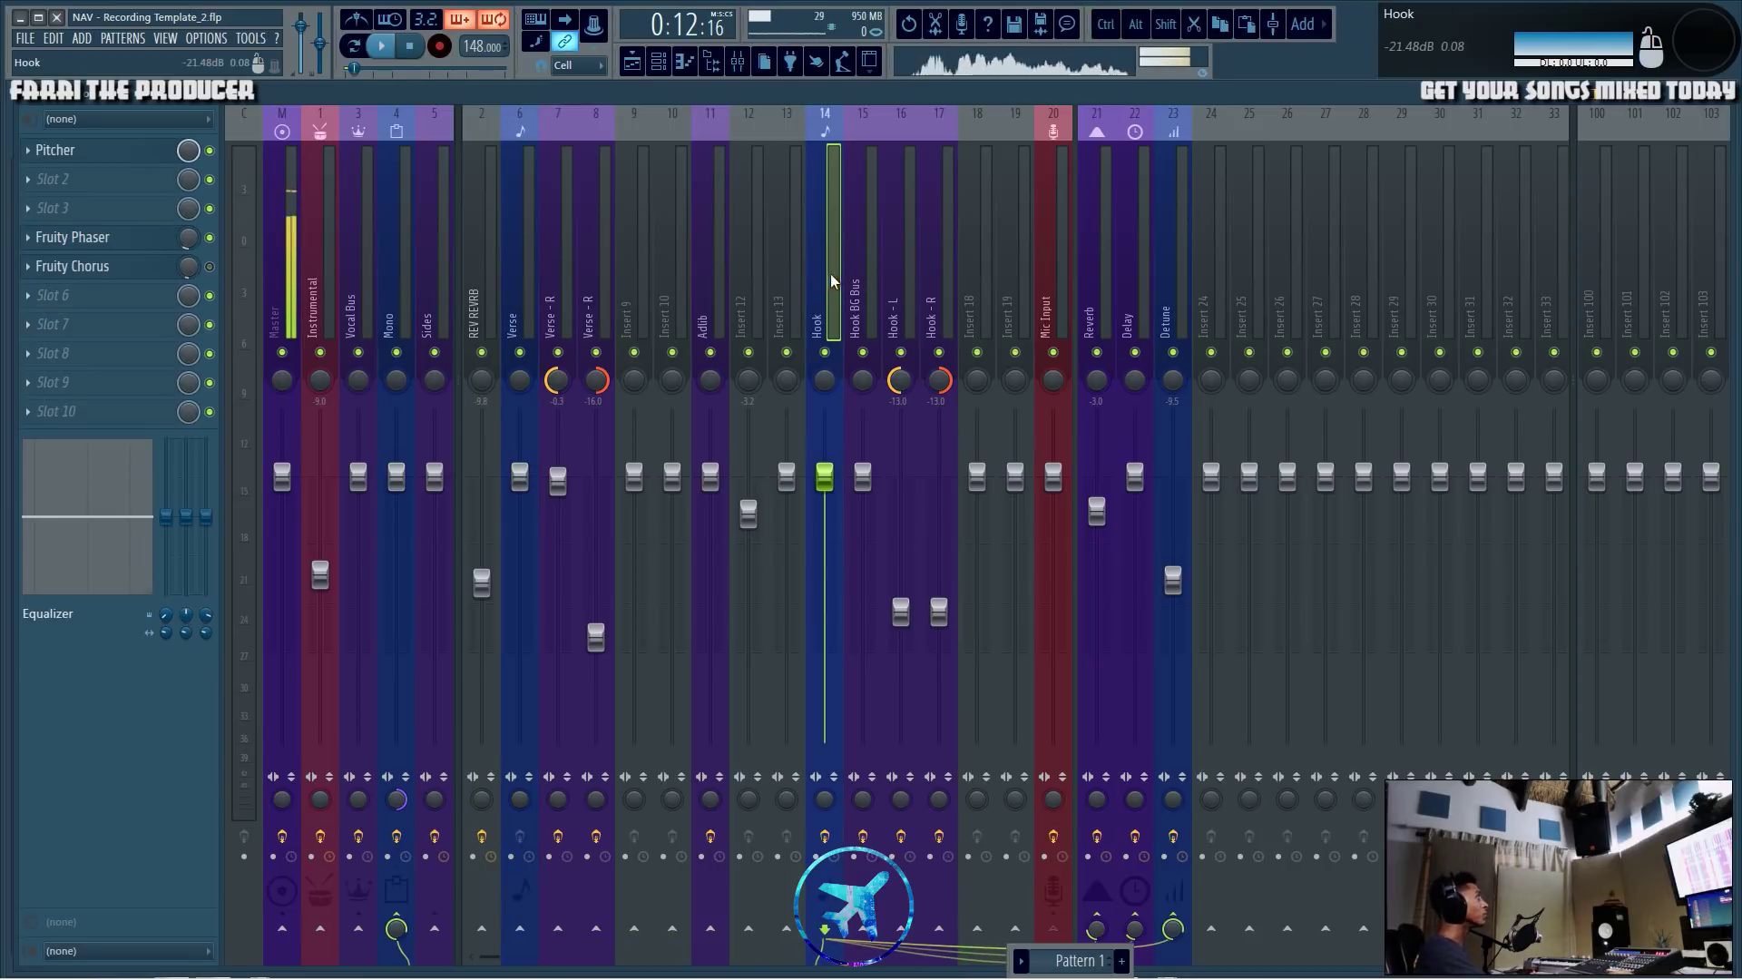
left_click(397, 290)
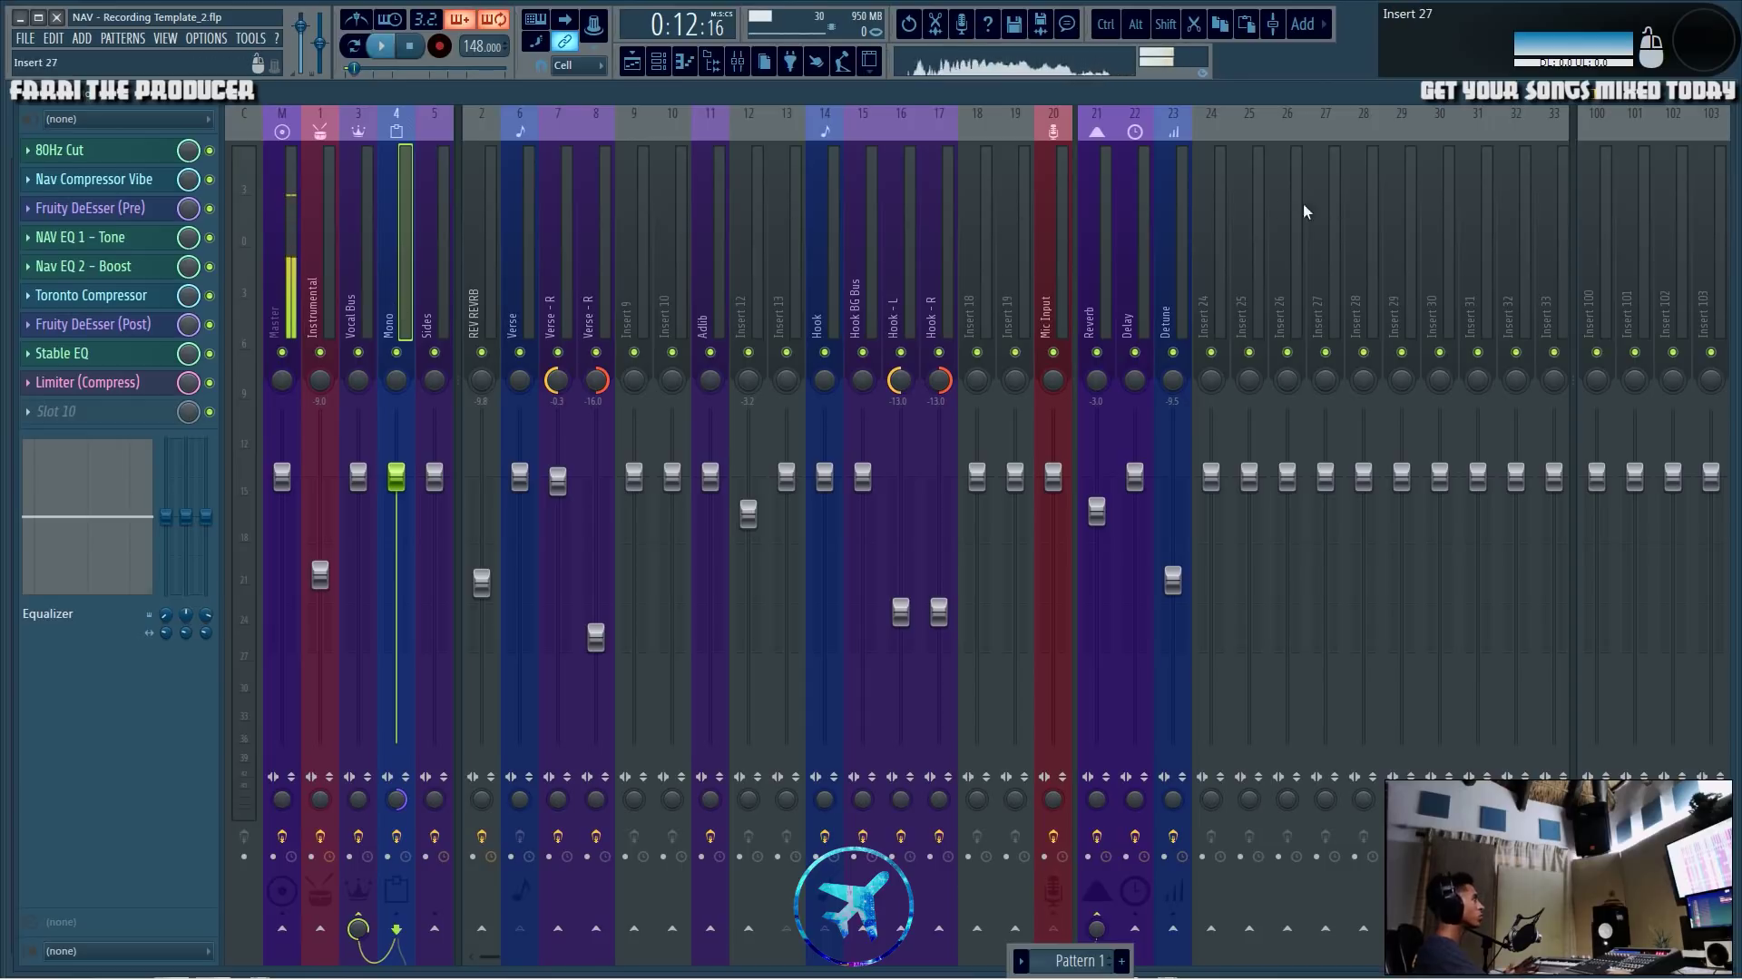
left_click(819, 290)
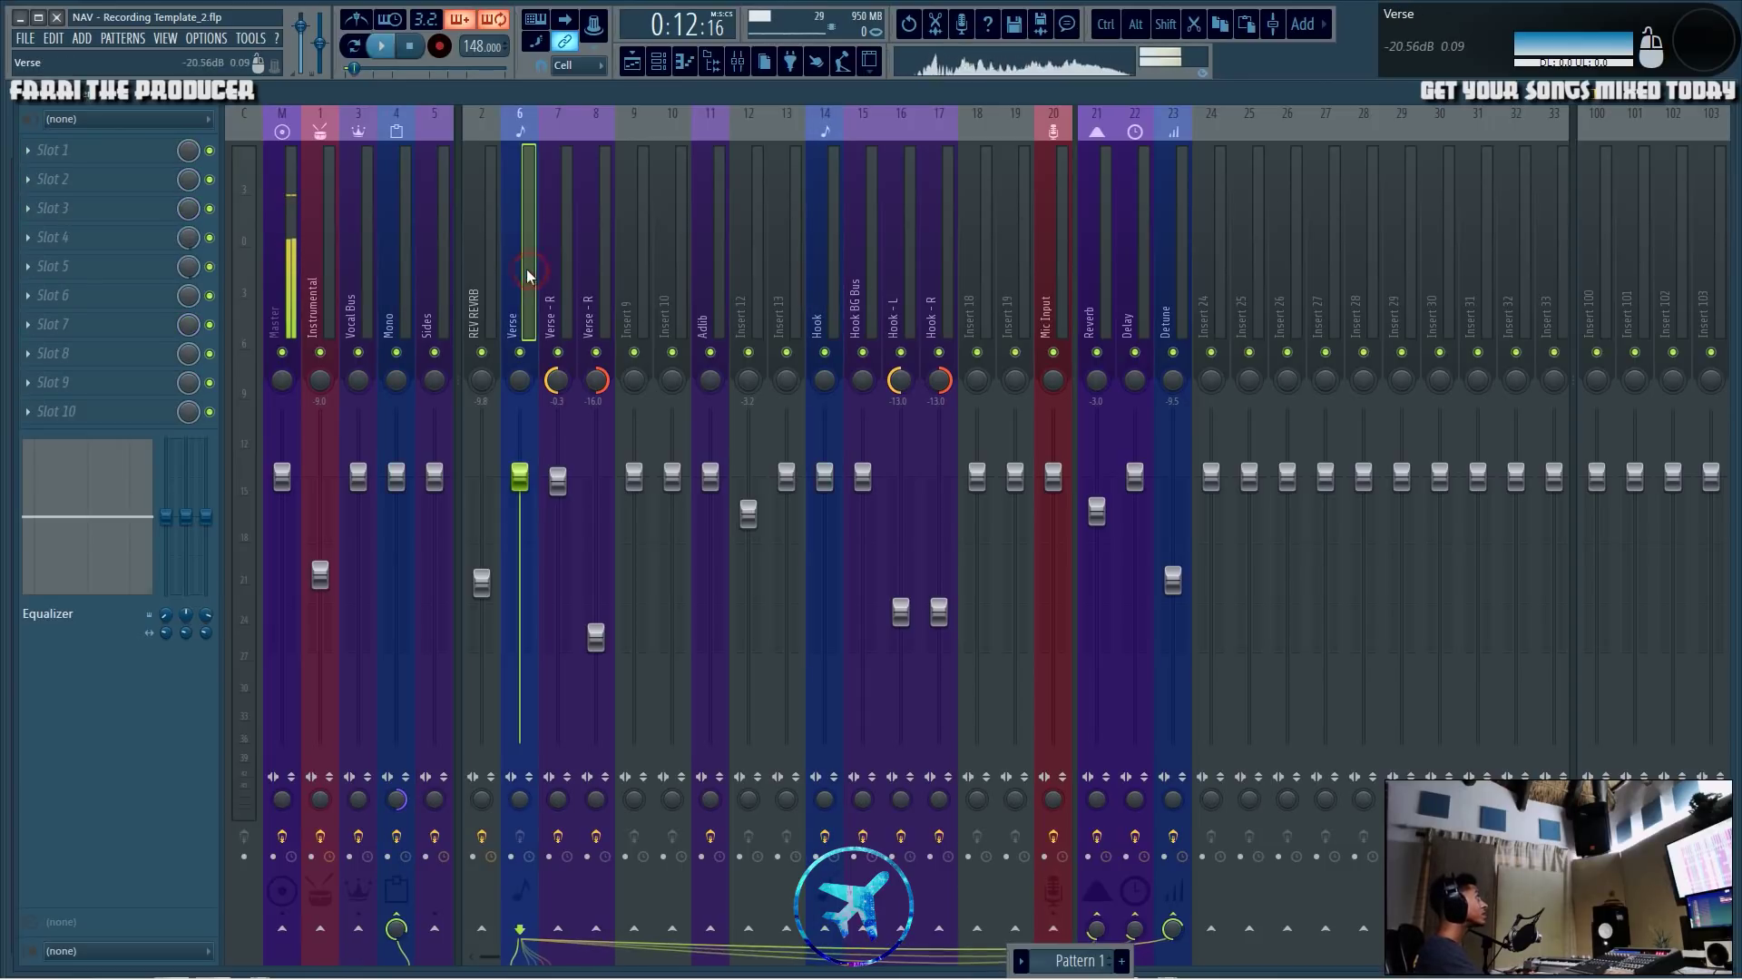
left_click(396, 288)
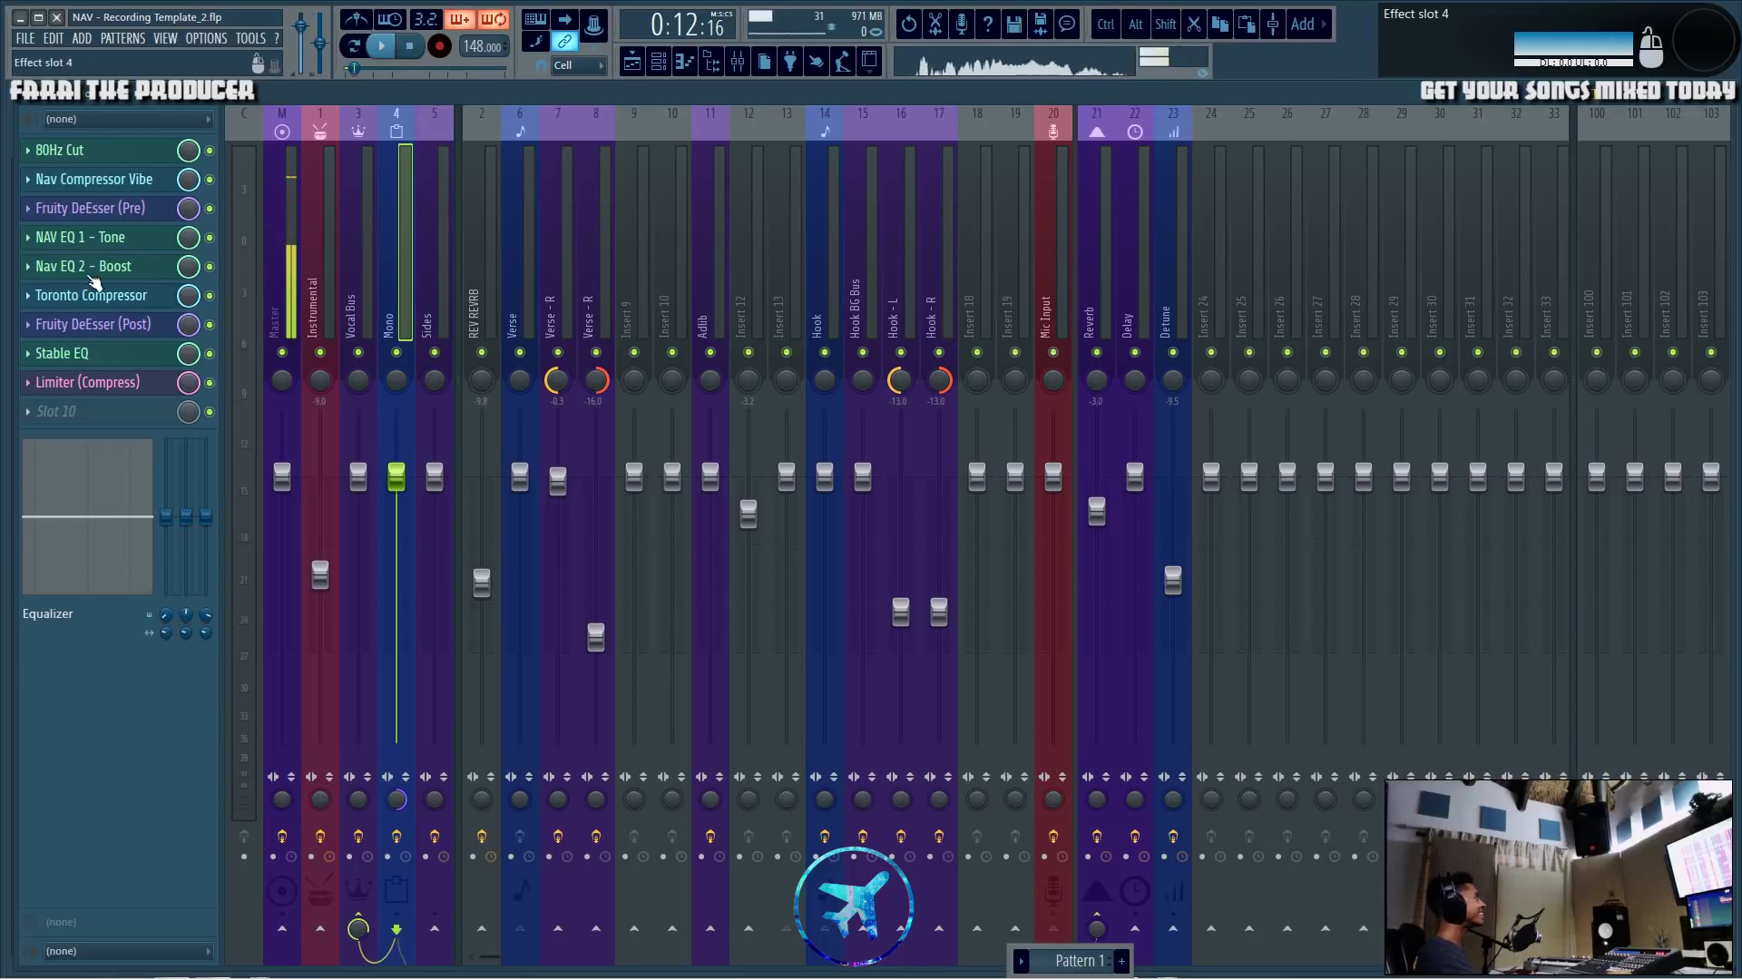
Highlight Verse and Hook together as the lead vocal tracks, then select Verse alone.
left_click(523, 223)
left_click(824, 249, "ctrl")
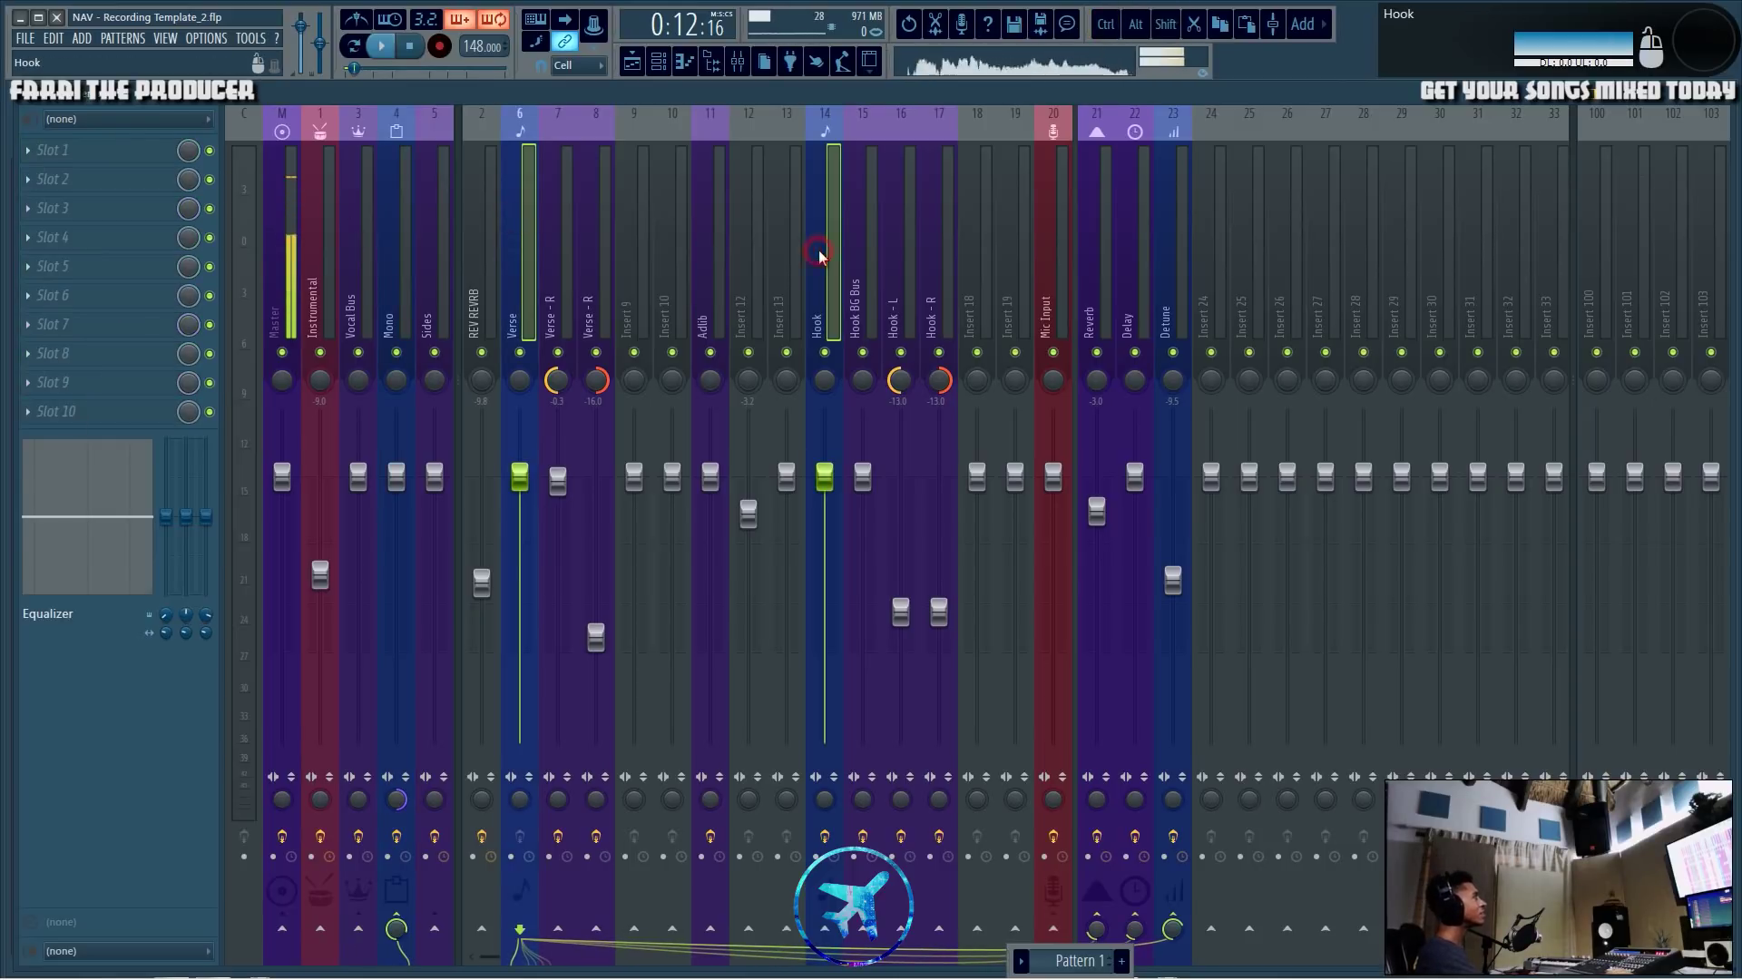
left_click(479, 252)
left_click(523, 240)
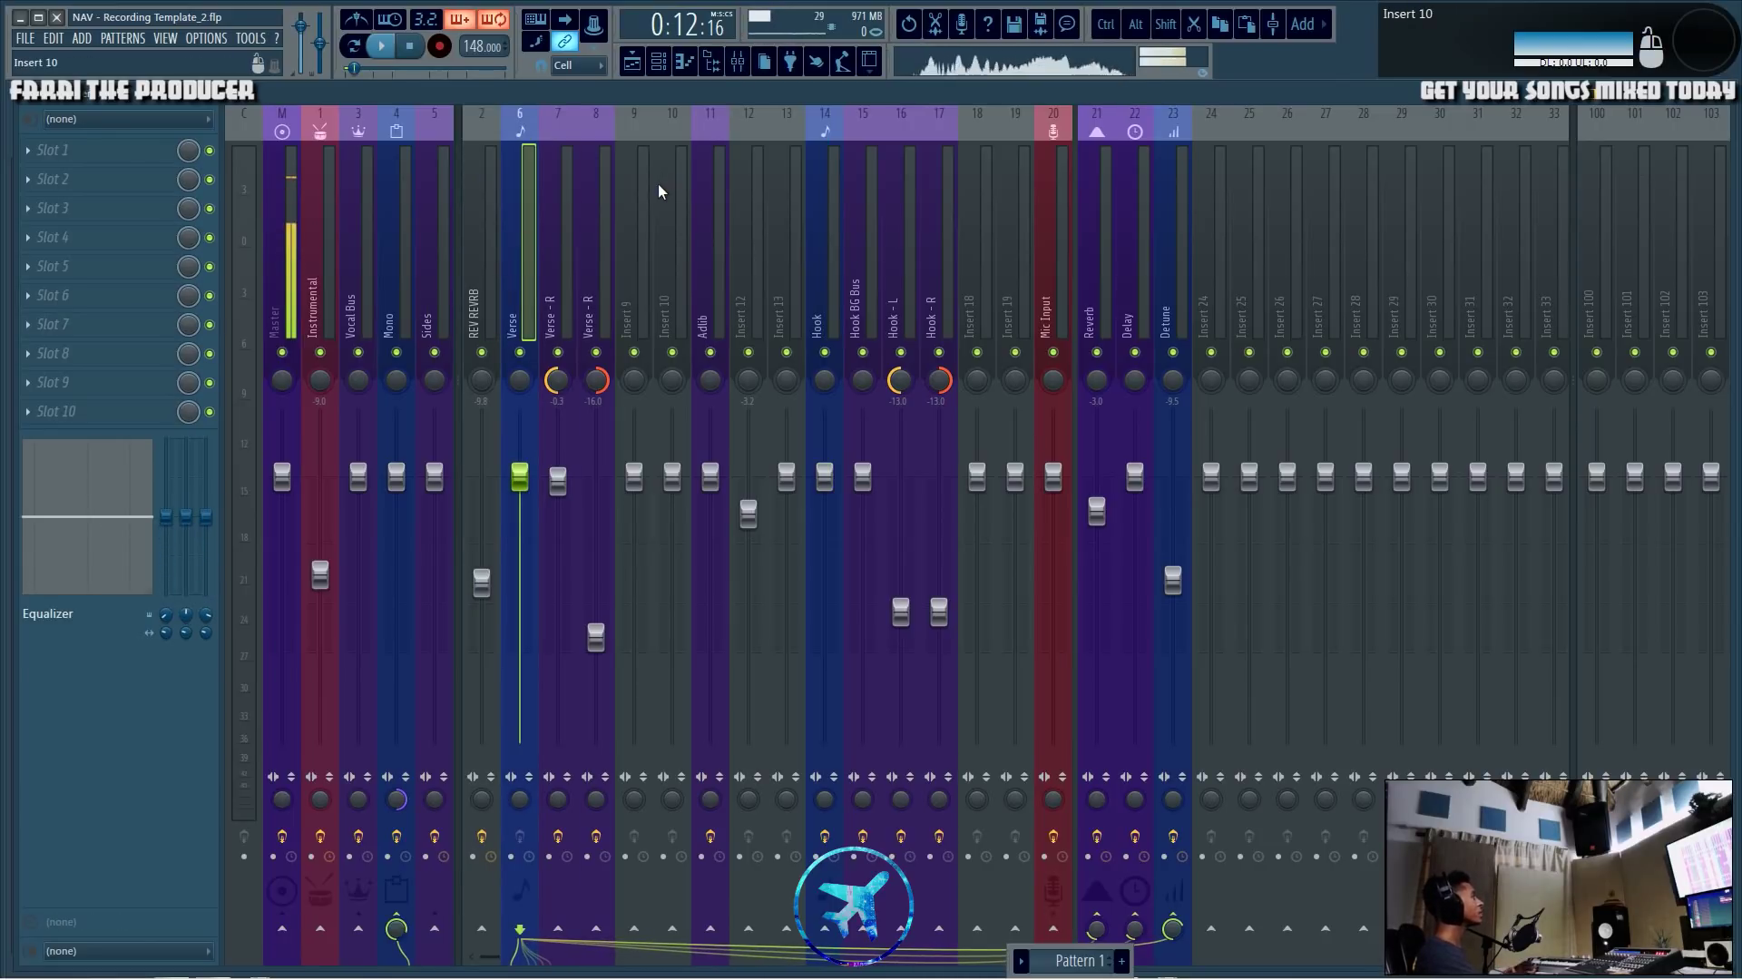
Trace the background vocals from the two Verse - R tracks, Hook - L and Hook BG Bus to Sides.
left_click(557, 276)
left_click(605, 283, "ctrl")
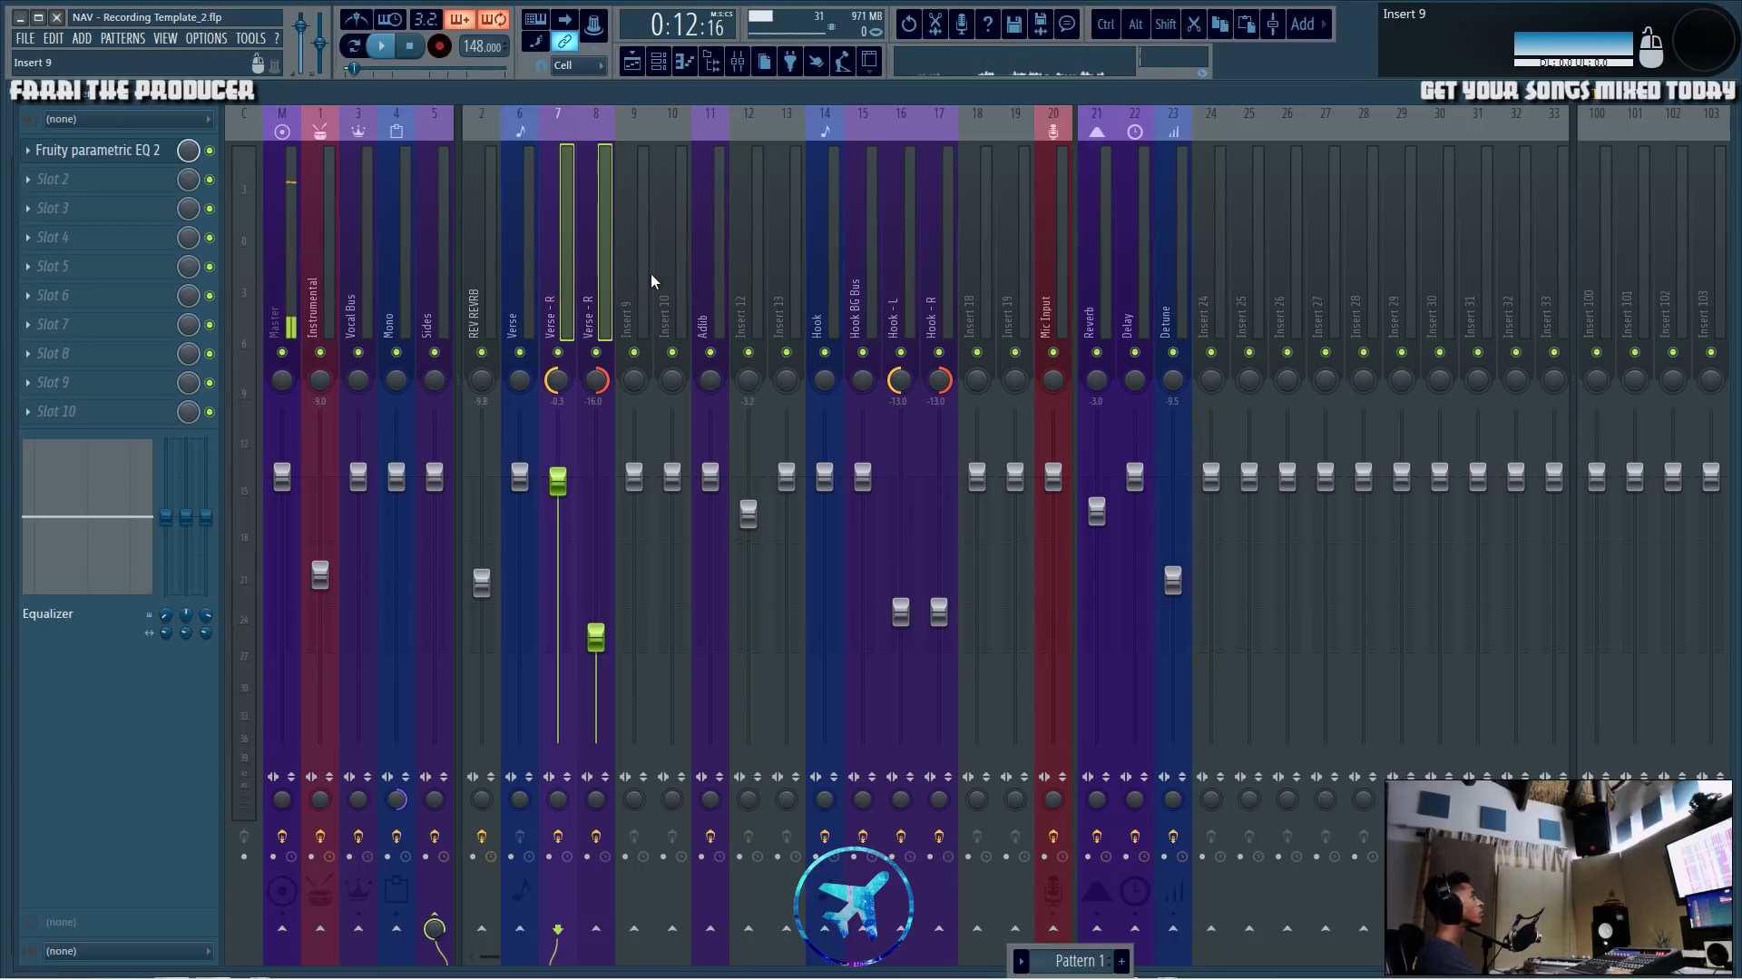
left_click(574, 277)
left_click(876, 268)
left_click(914, 292)
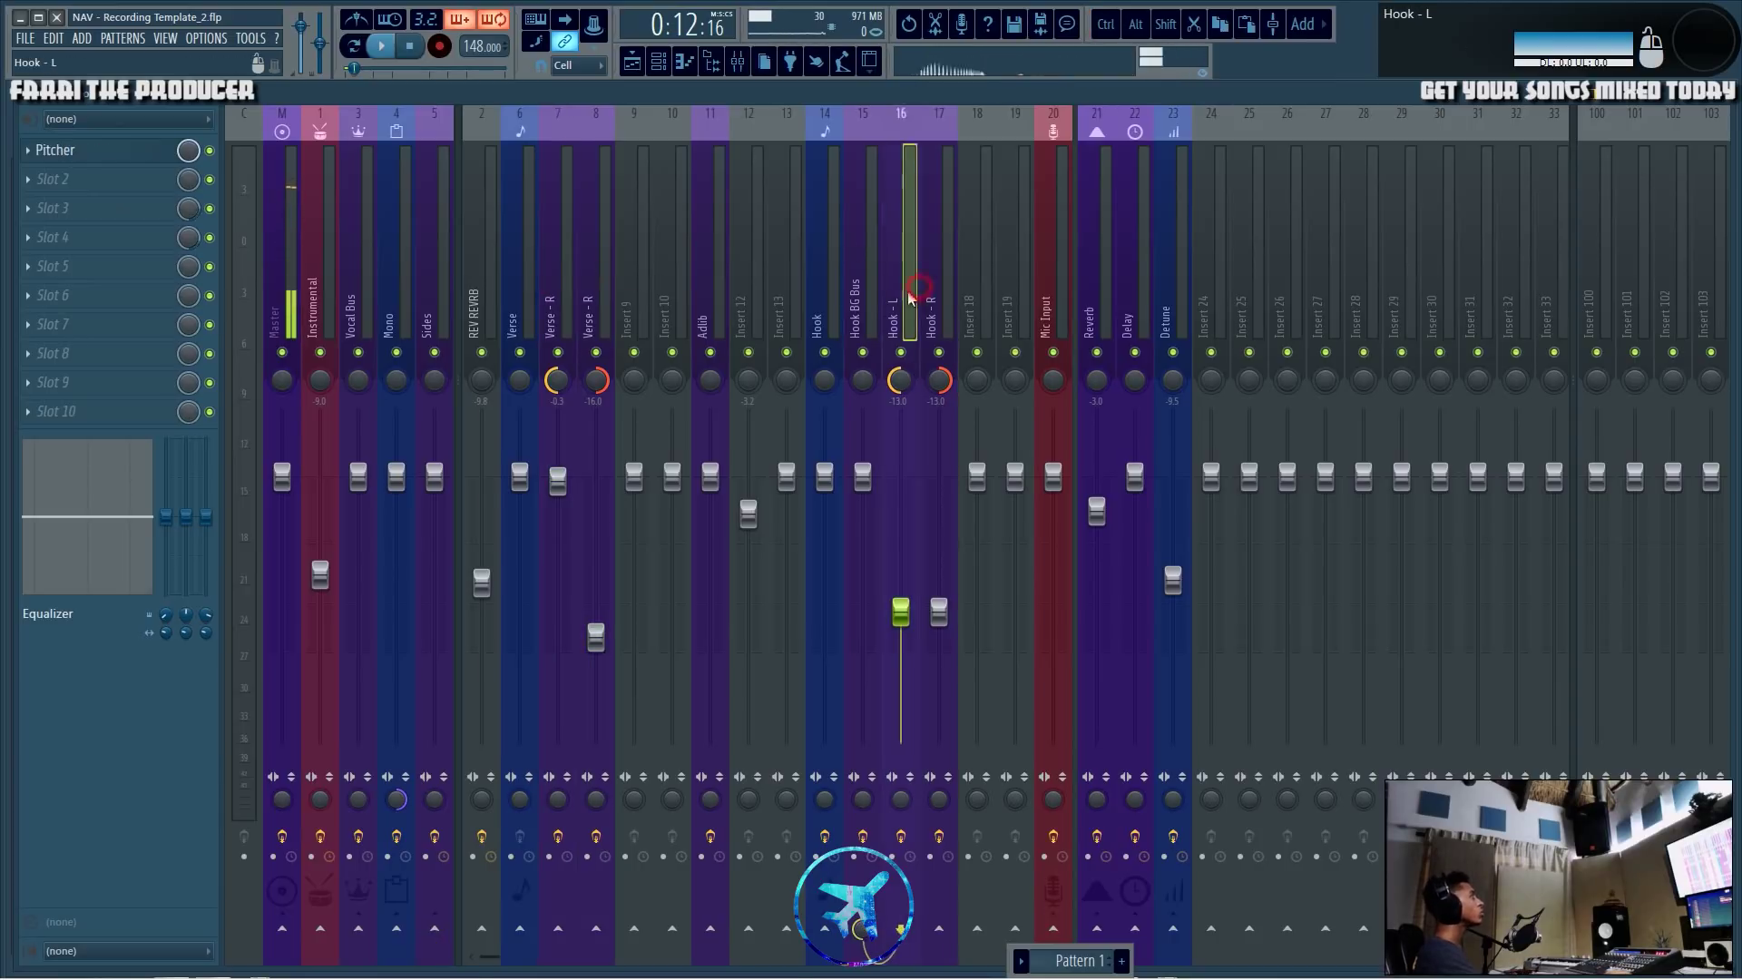
left_click(856, 295)
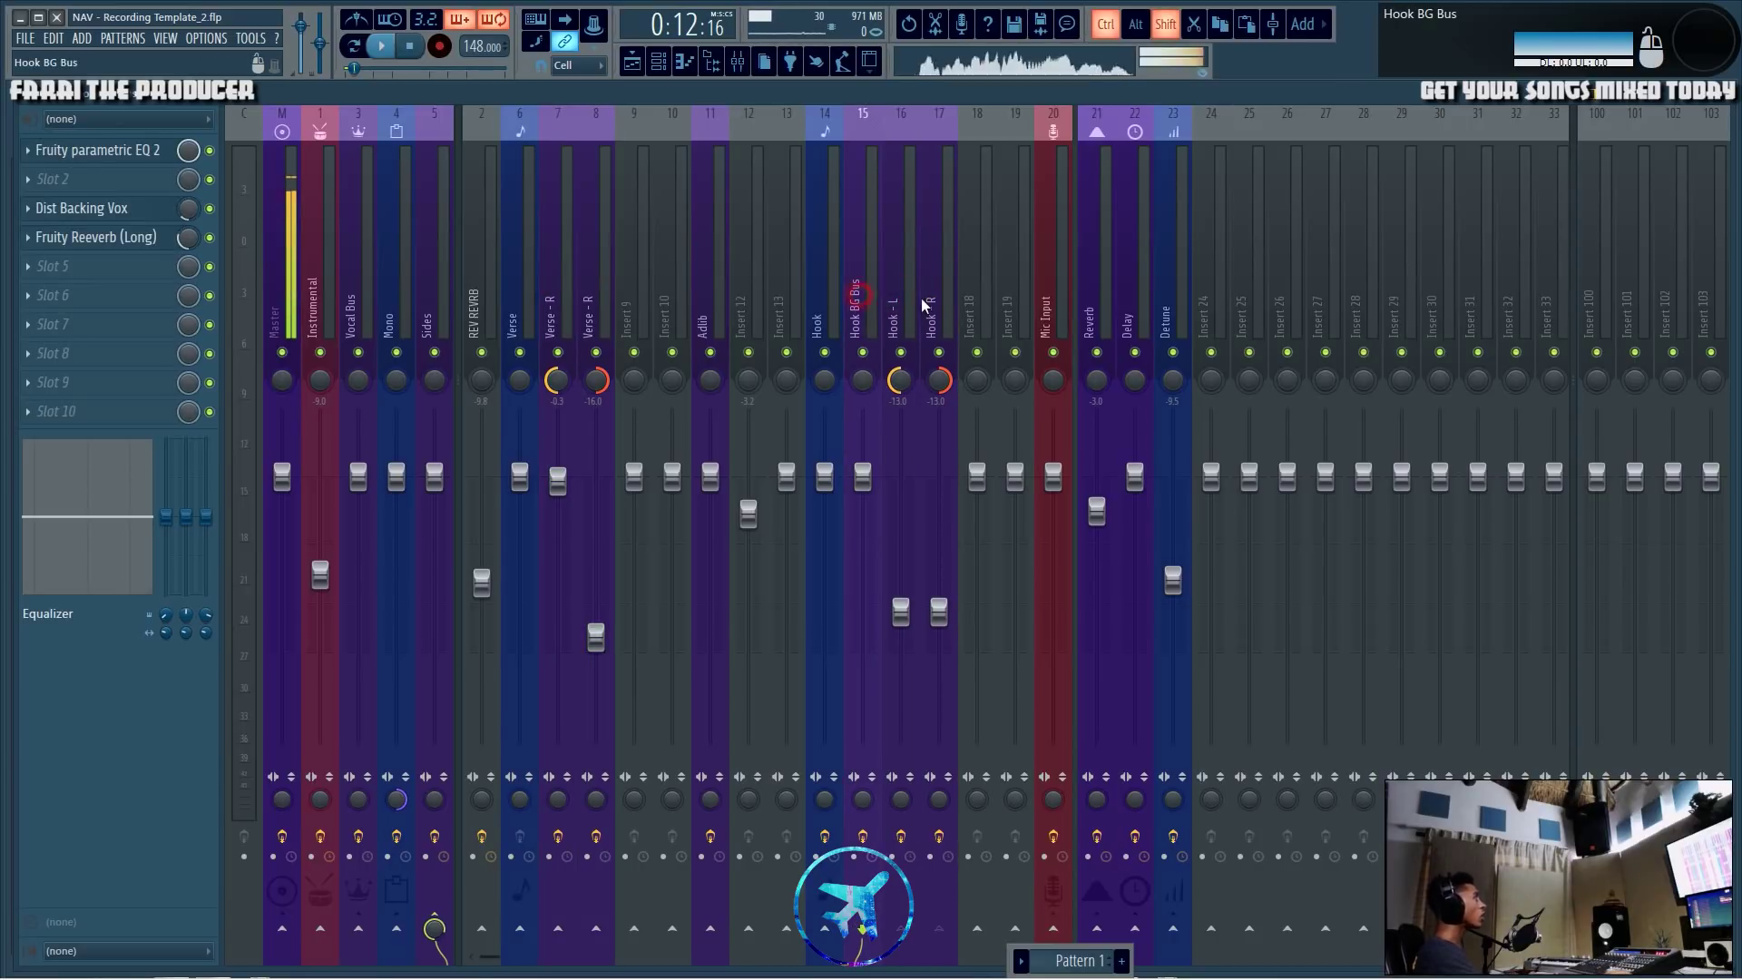
left_click(439, 254)
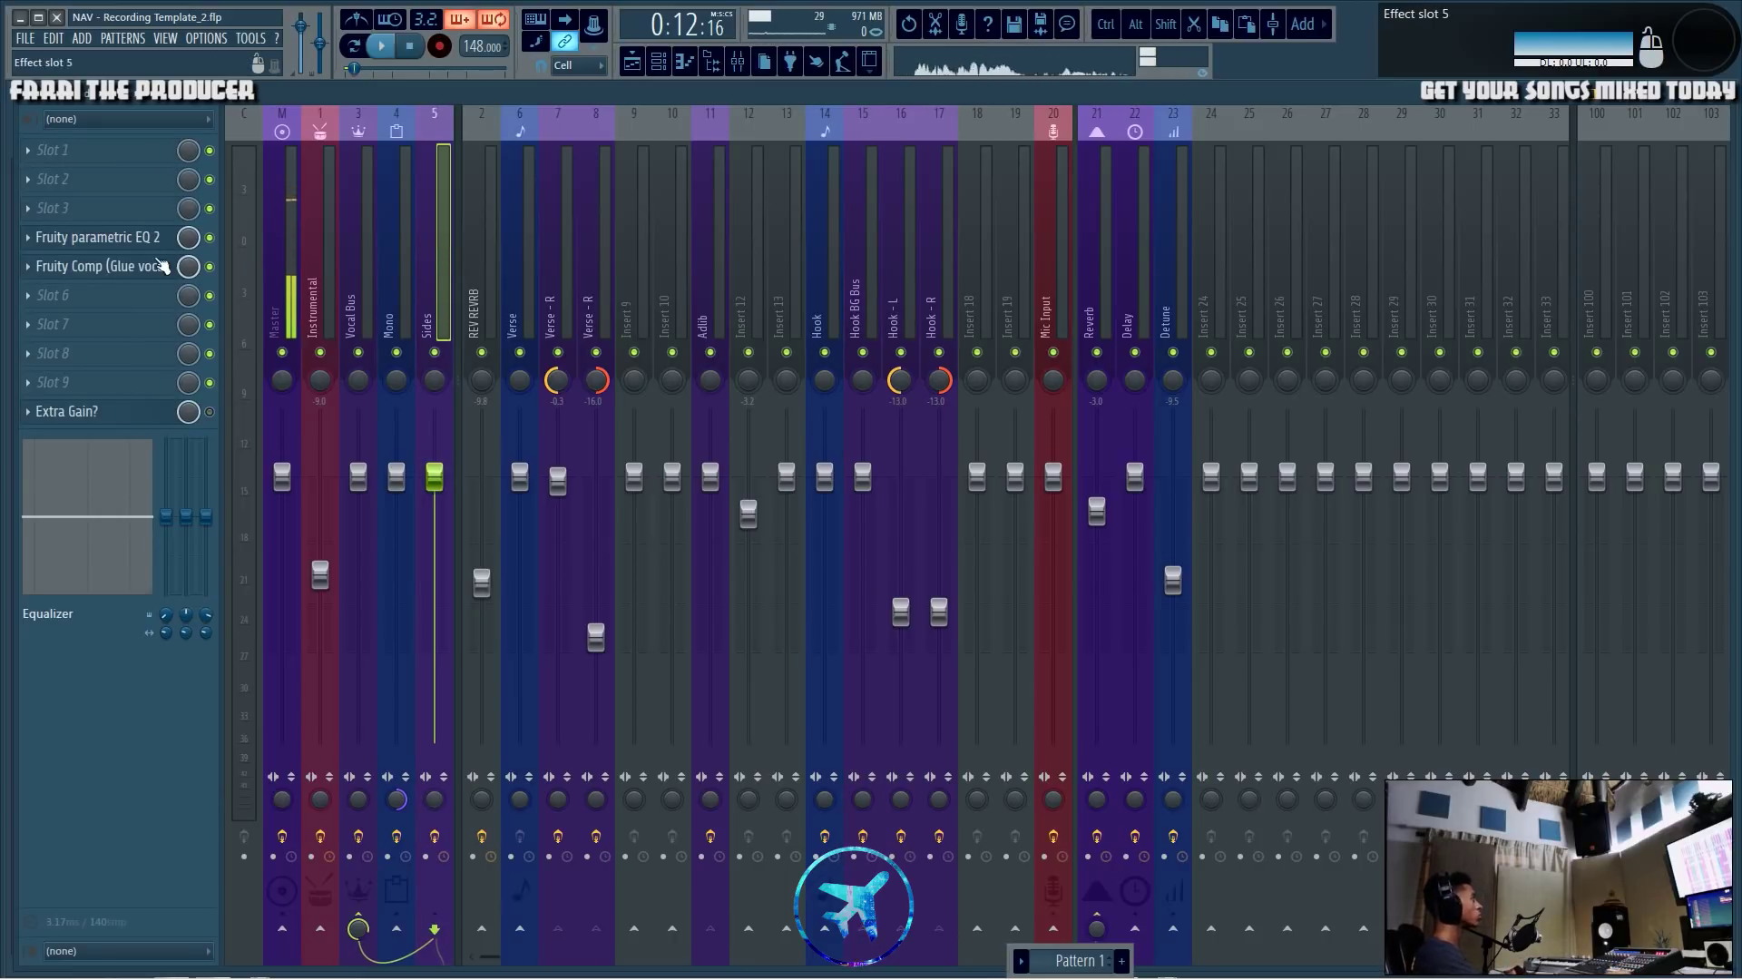
Inspect the Fruity parametric EQ 2 and Fruity Comp (Glue vocals) on the Sides bus, then close both.
left_click(97, 237)
left_click_drag(1625, 247, 833, 254)
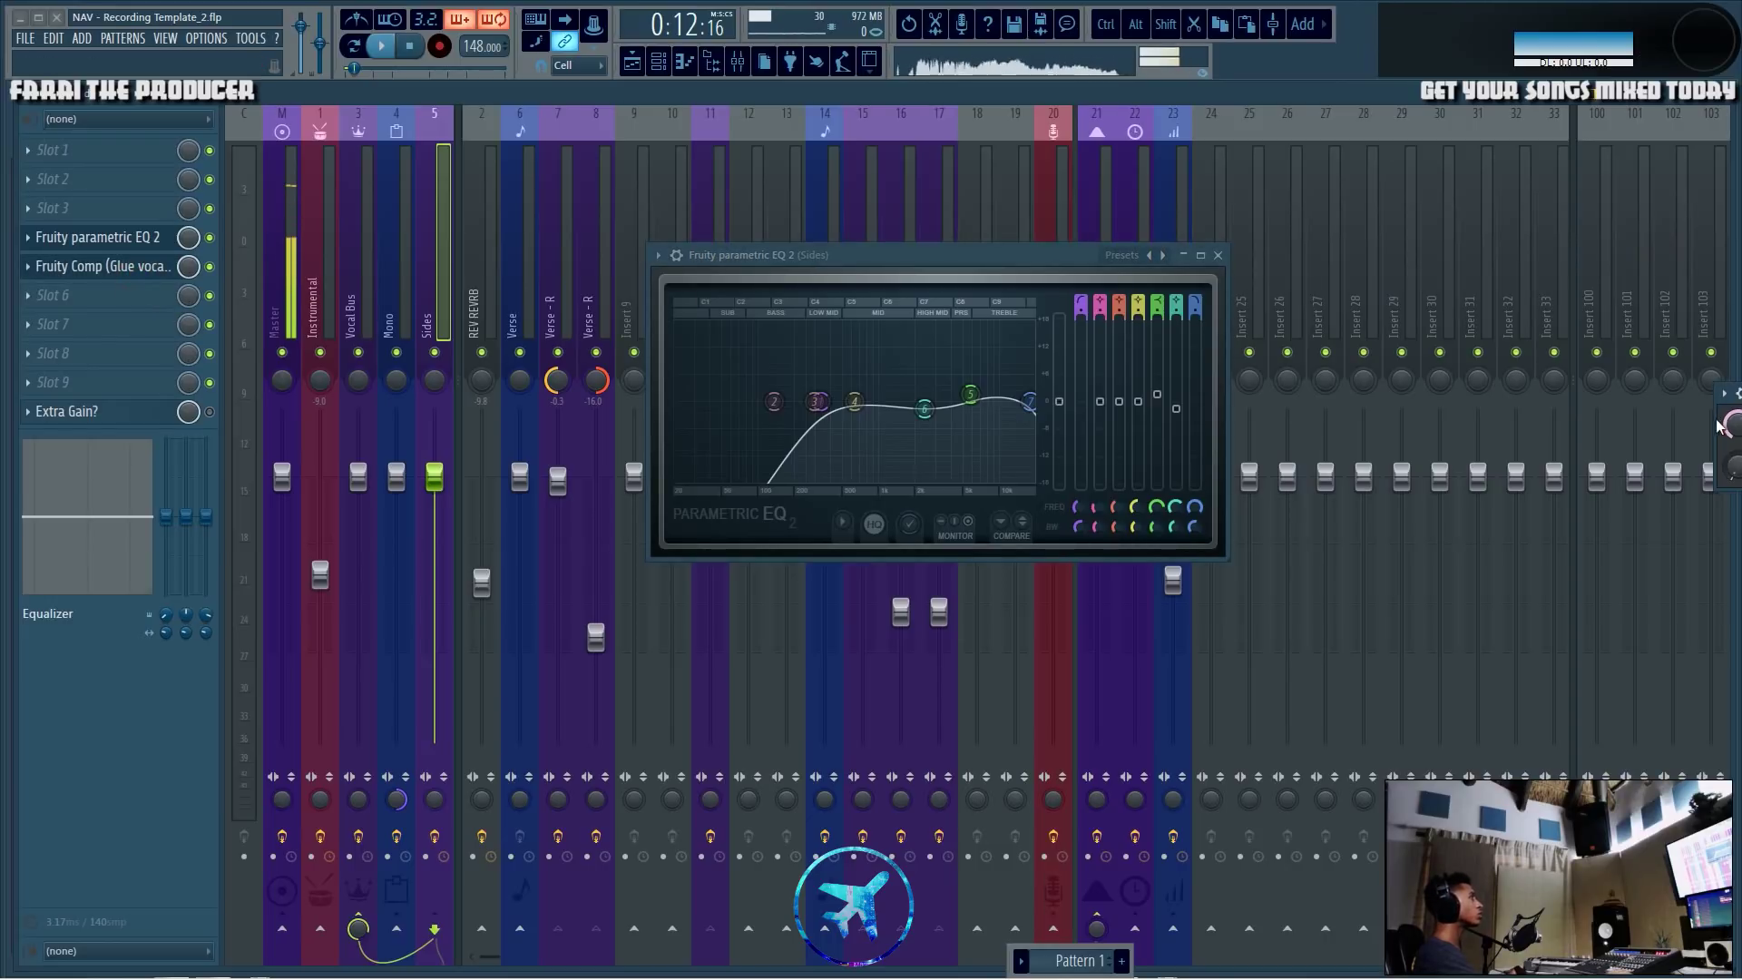
left_click_drag(1724, 400, 750, 406)
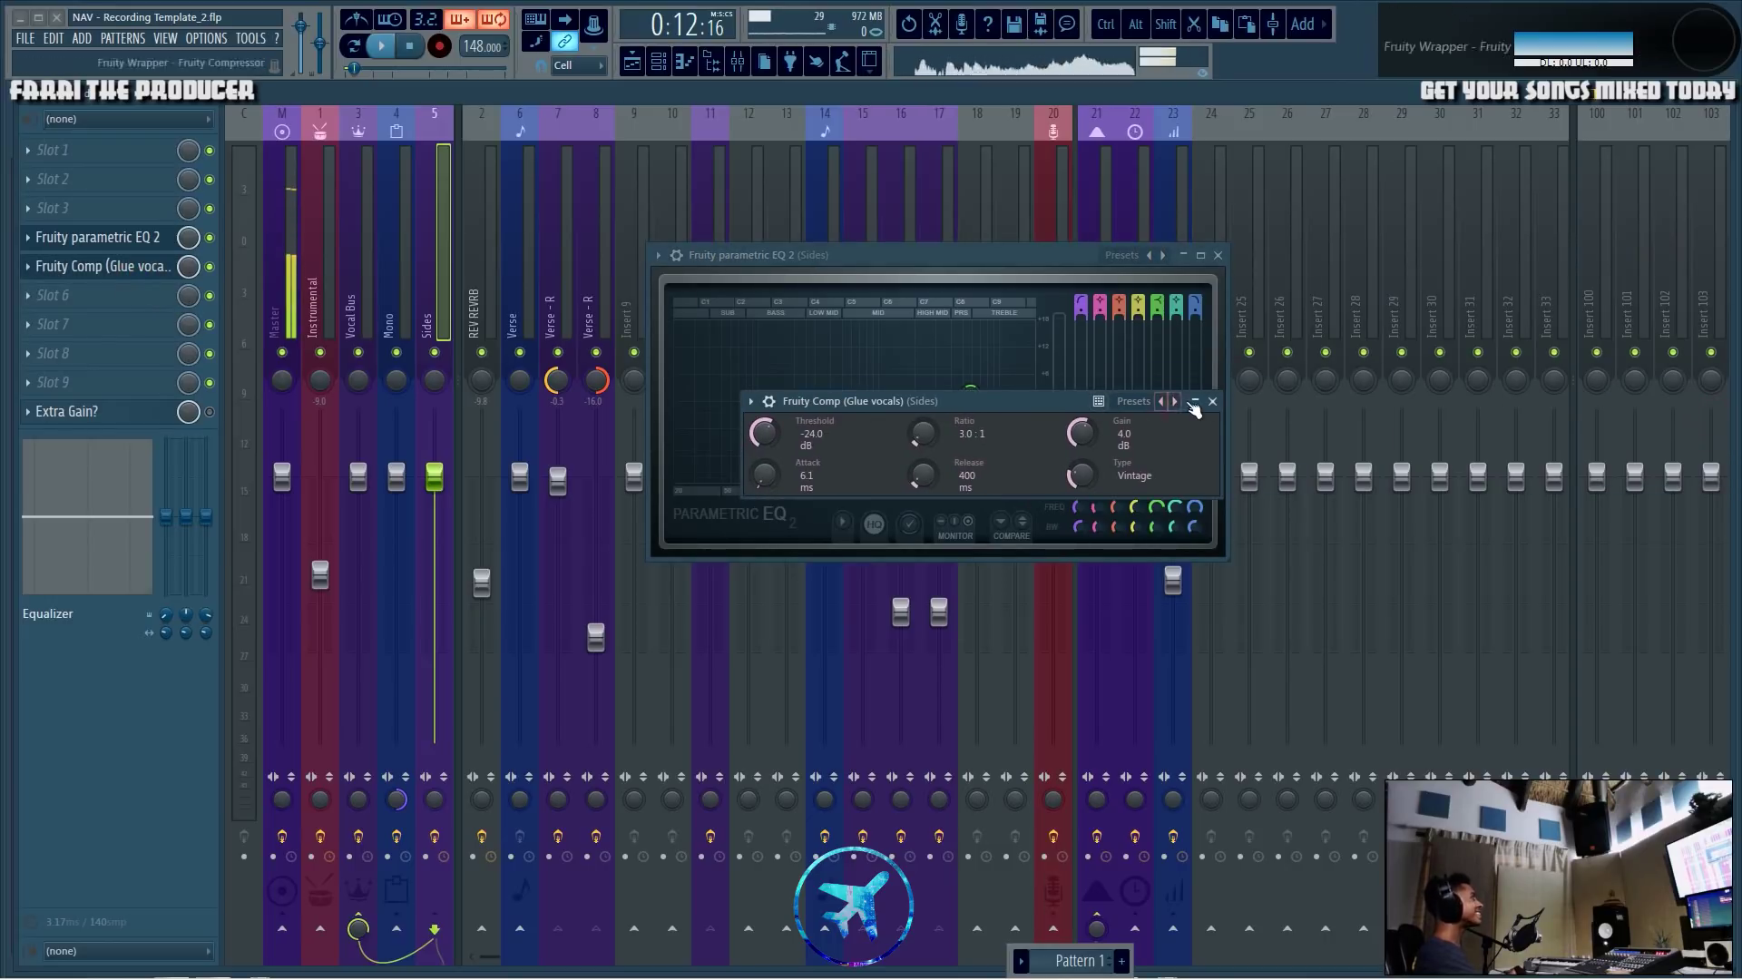
left_click(1213, 402)
left_click(1218, 255)
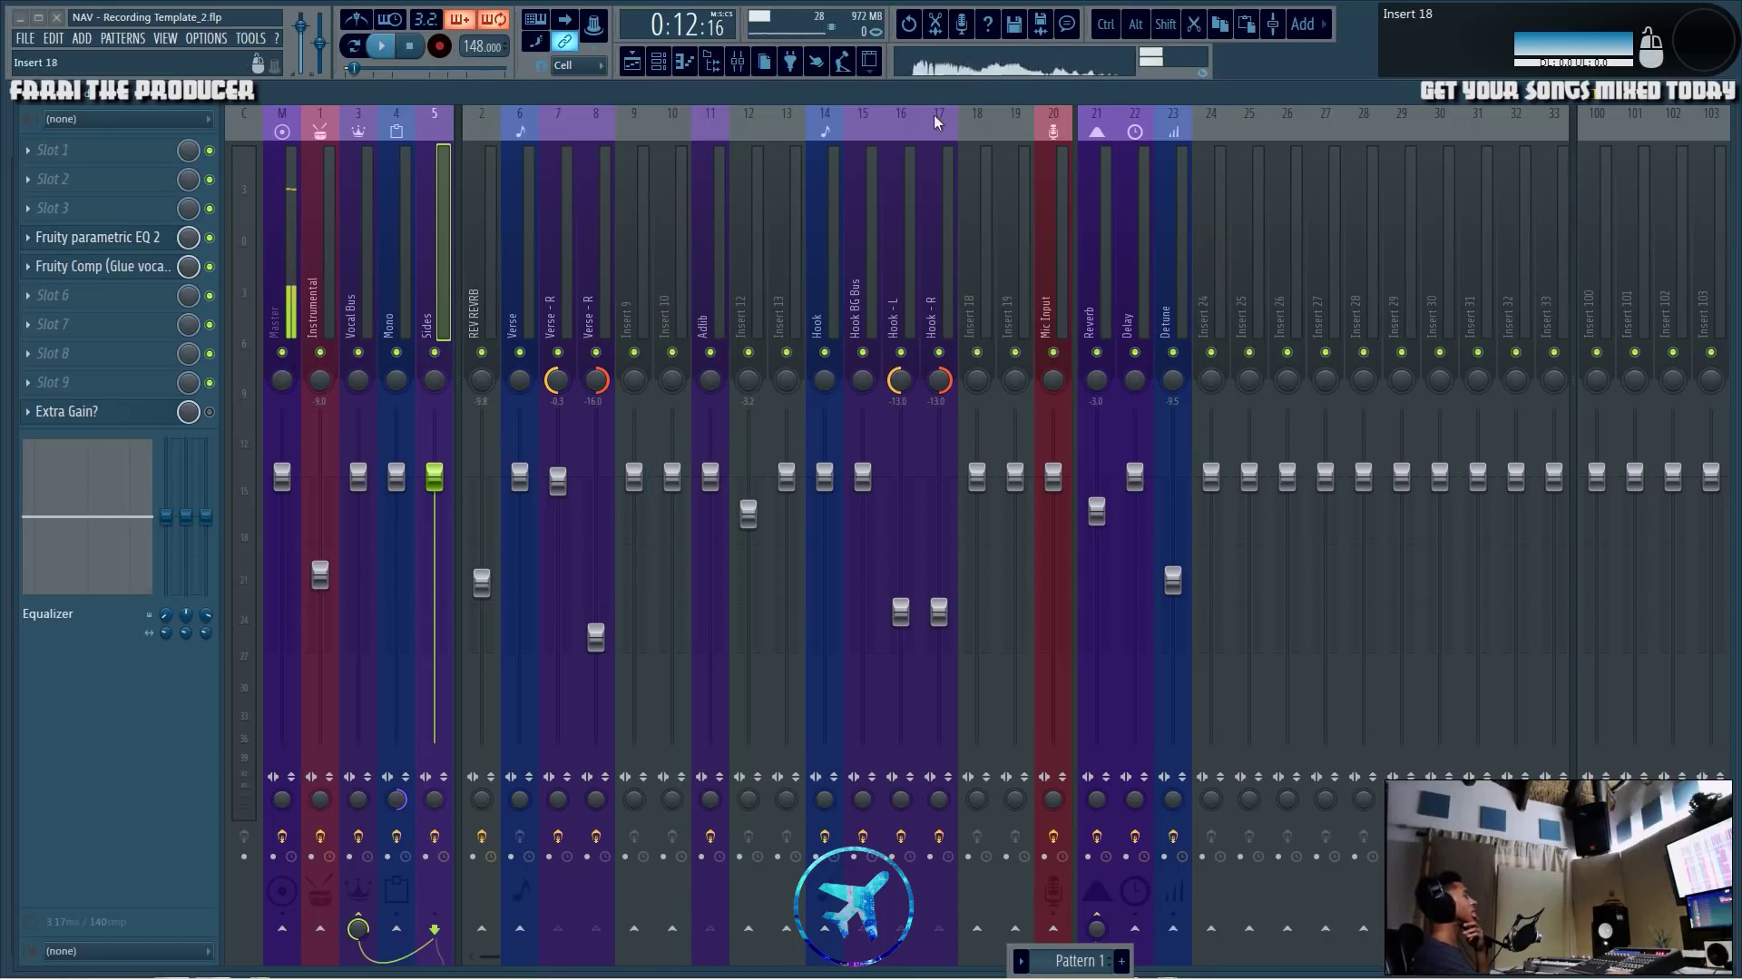
Compare the routing and effect slots of the Mono bus with those of the Verse and Hook tracks.
left_click(403, 259)
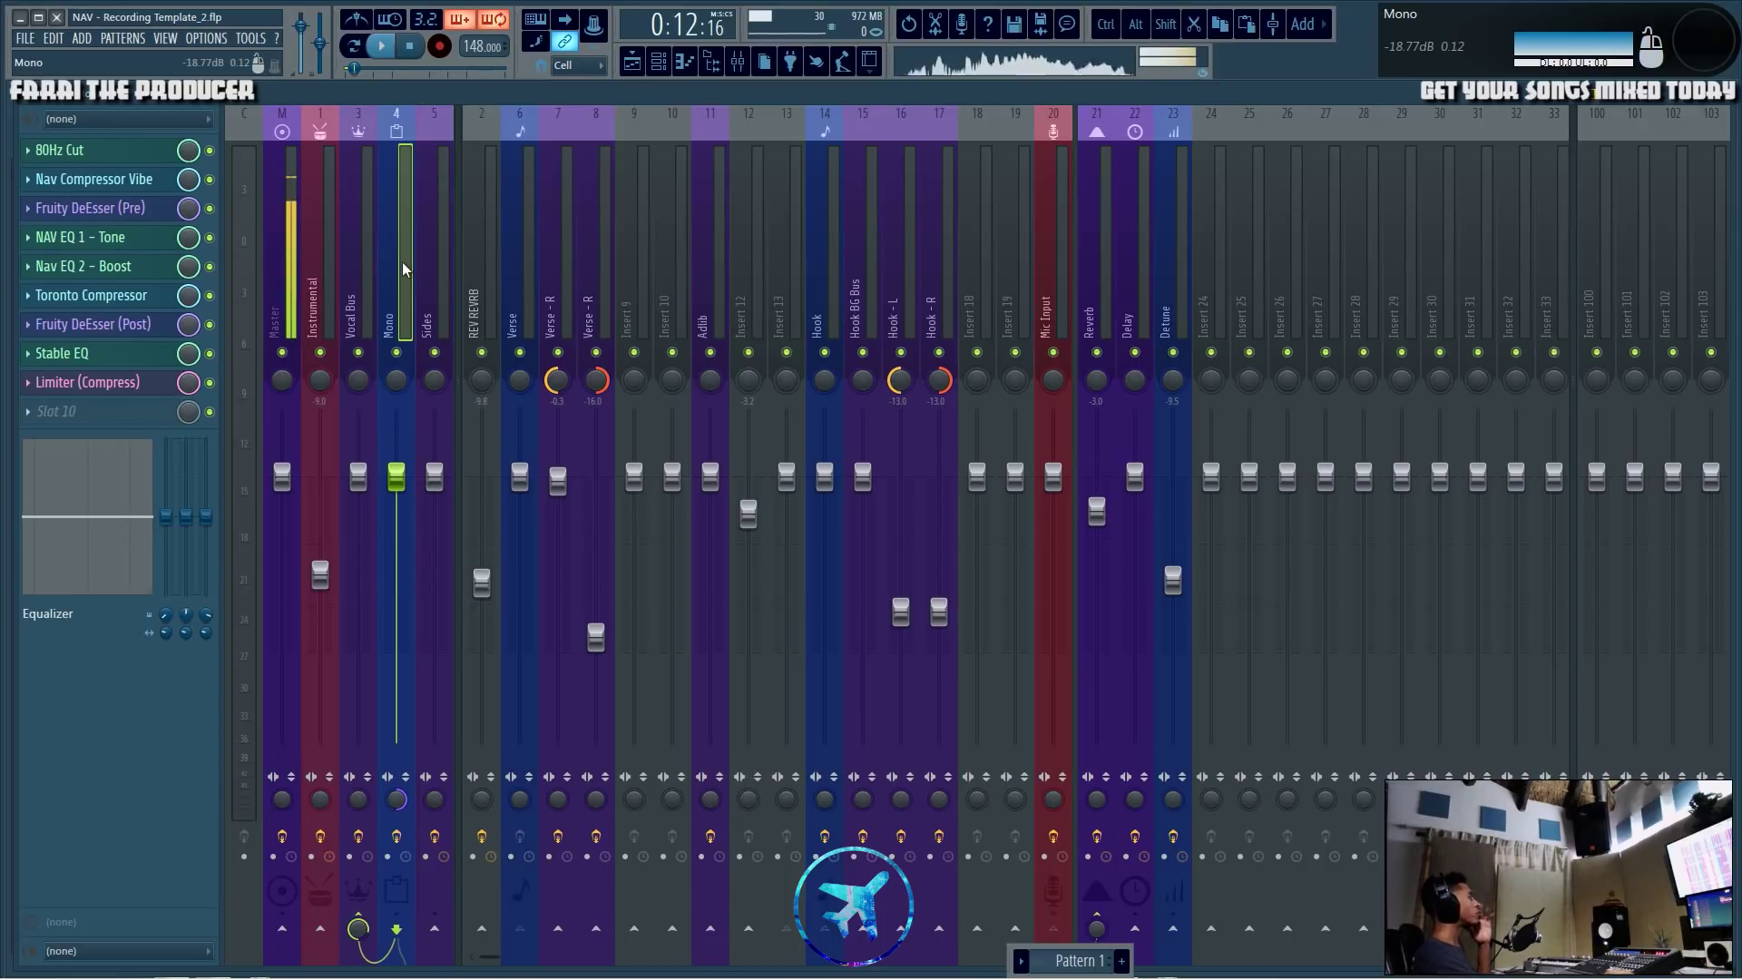
left_click(519, 265)
left_click(829, 270)
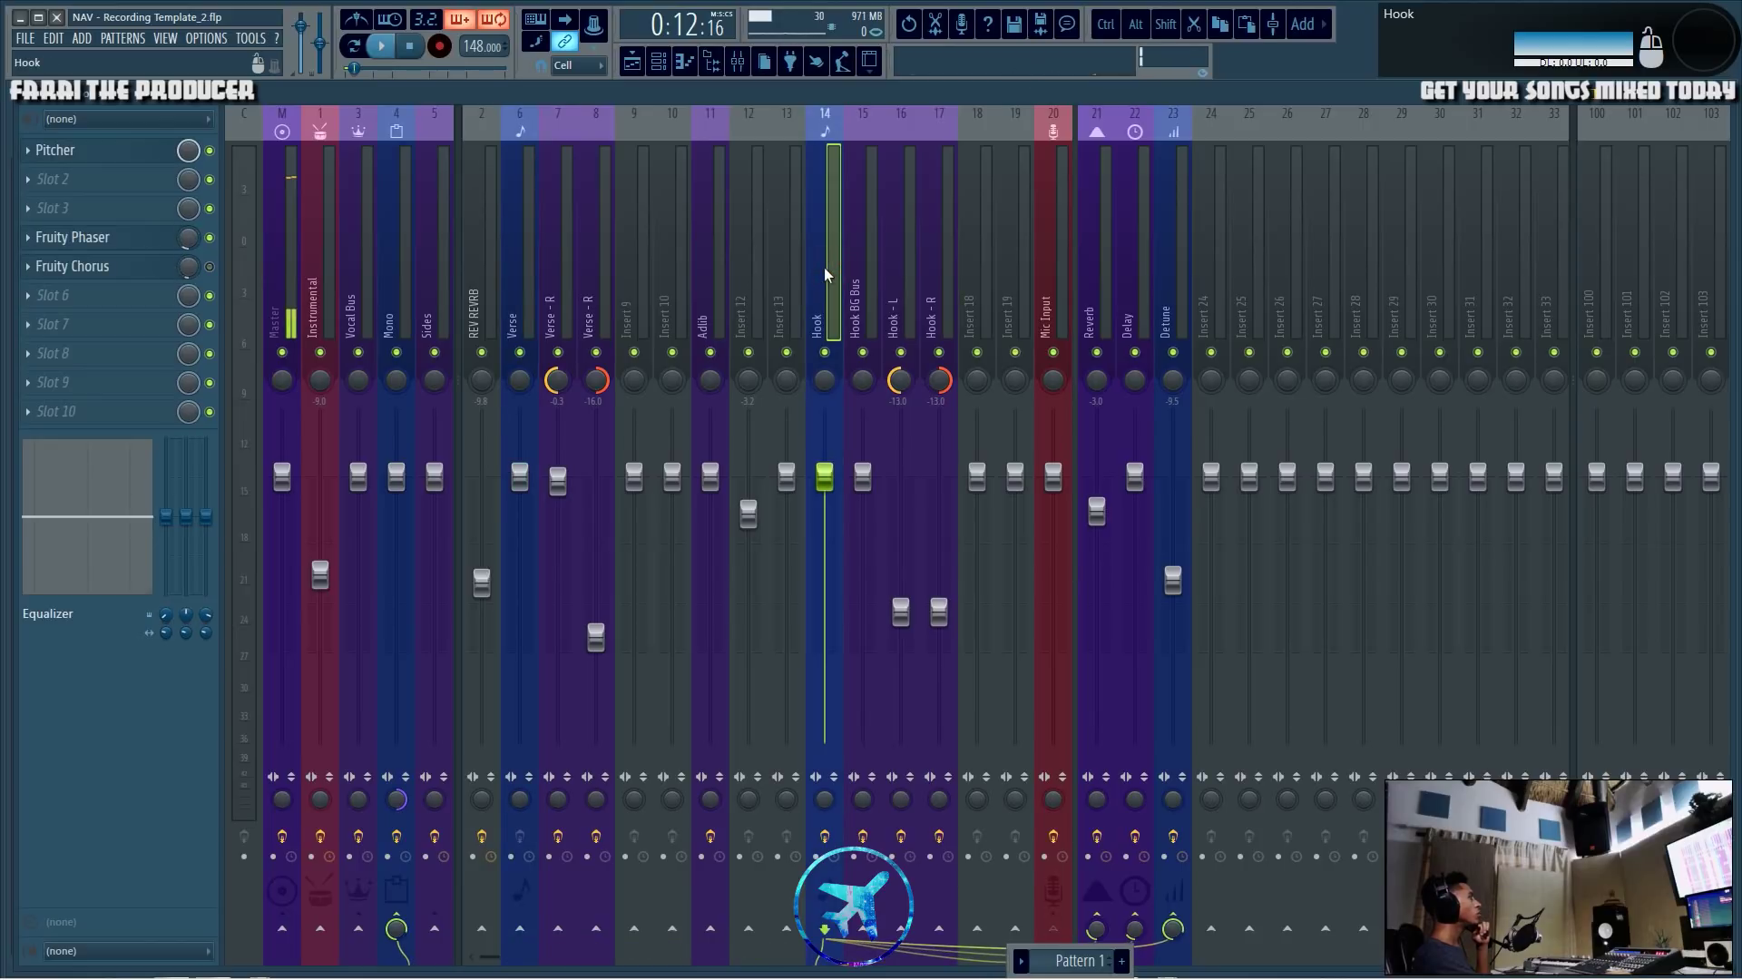
left_click(520, 272)
left_click(829, 272)
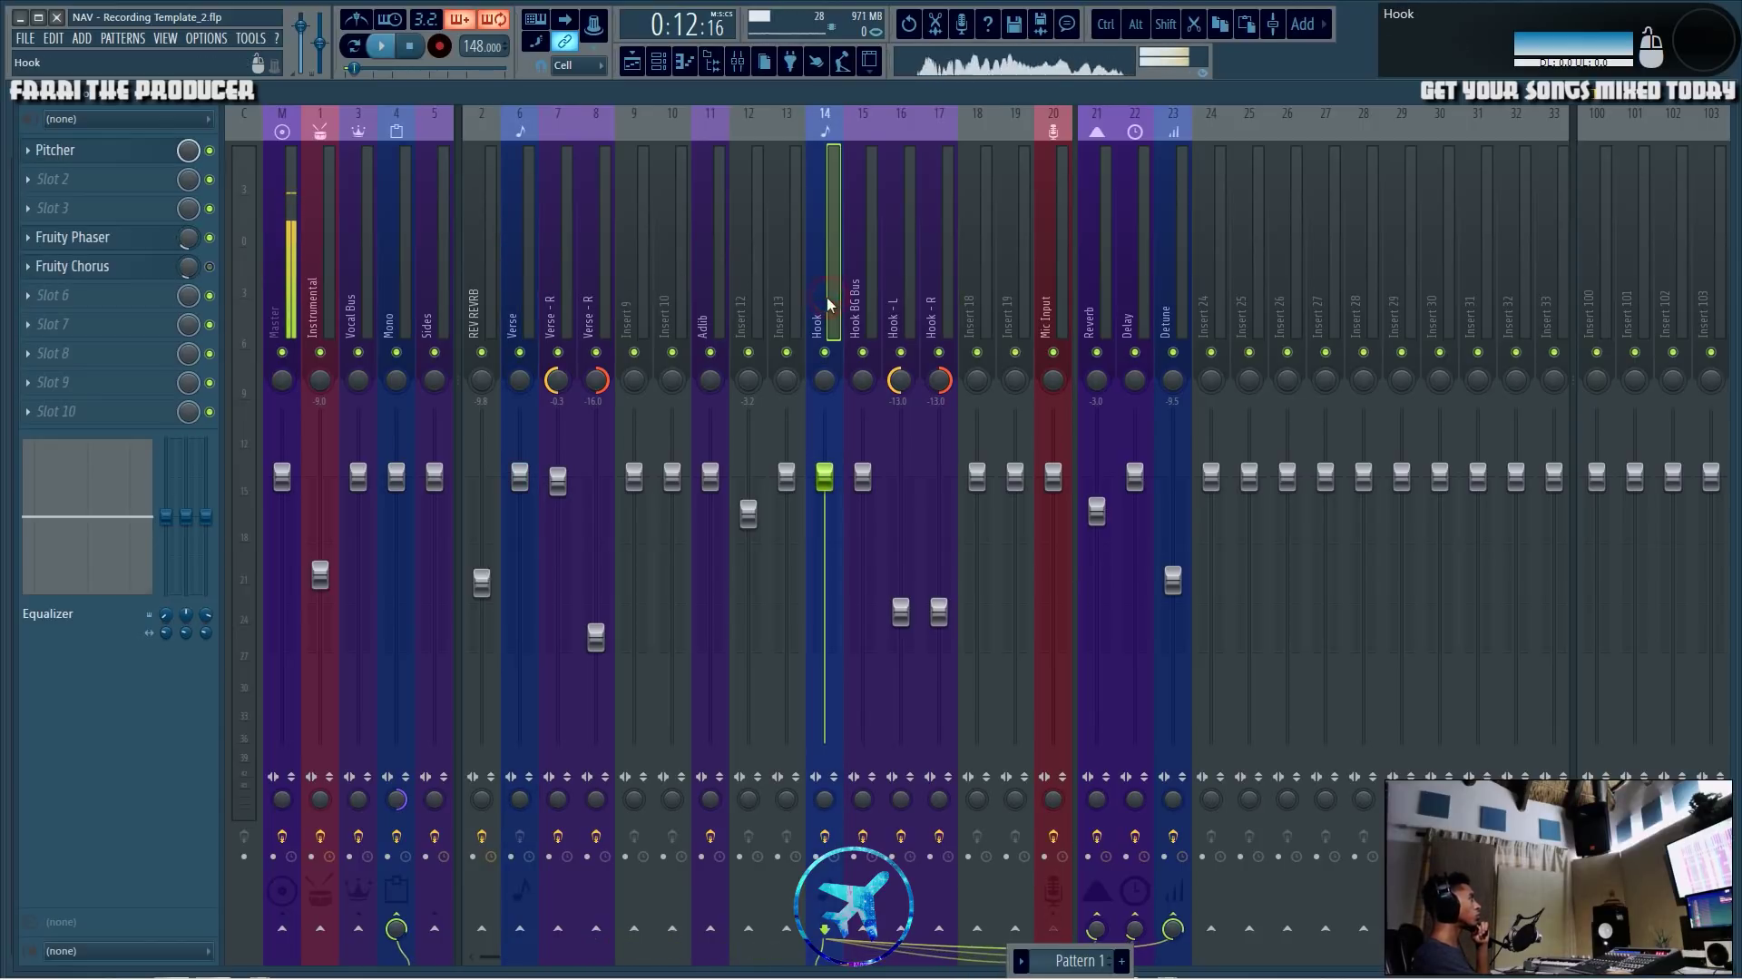
Compare the Detune send's effects and output routing with those of the Mono bus.
left_click(1146, 277)
left_click(1169, 277)
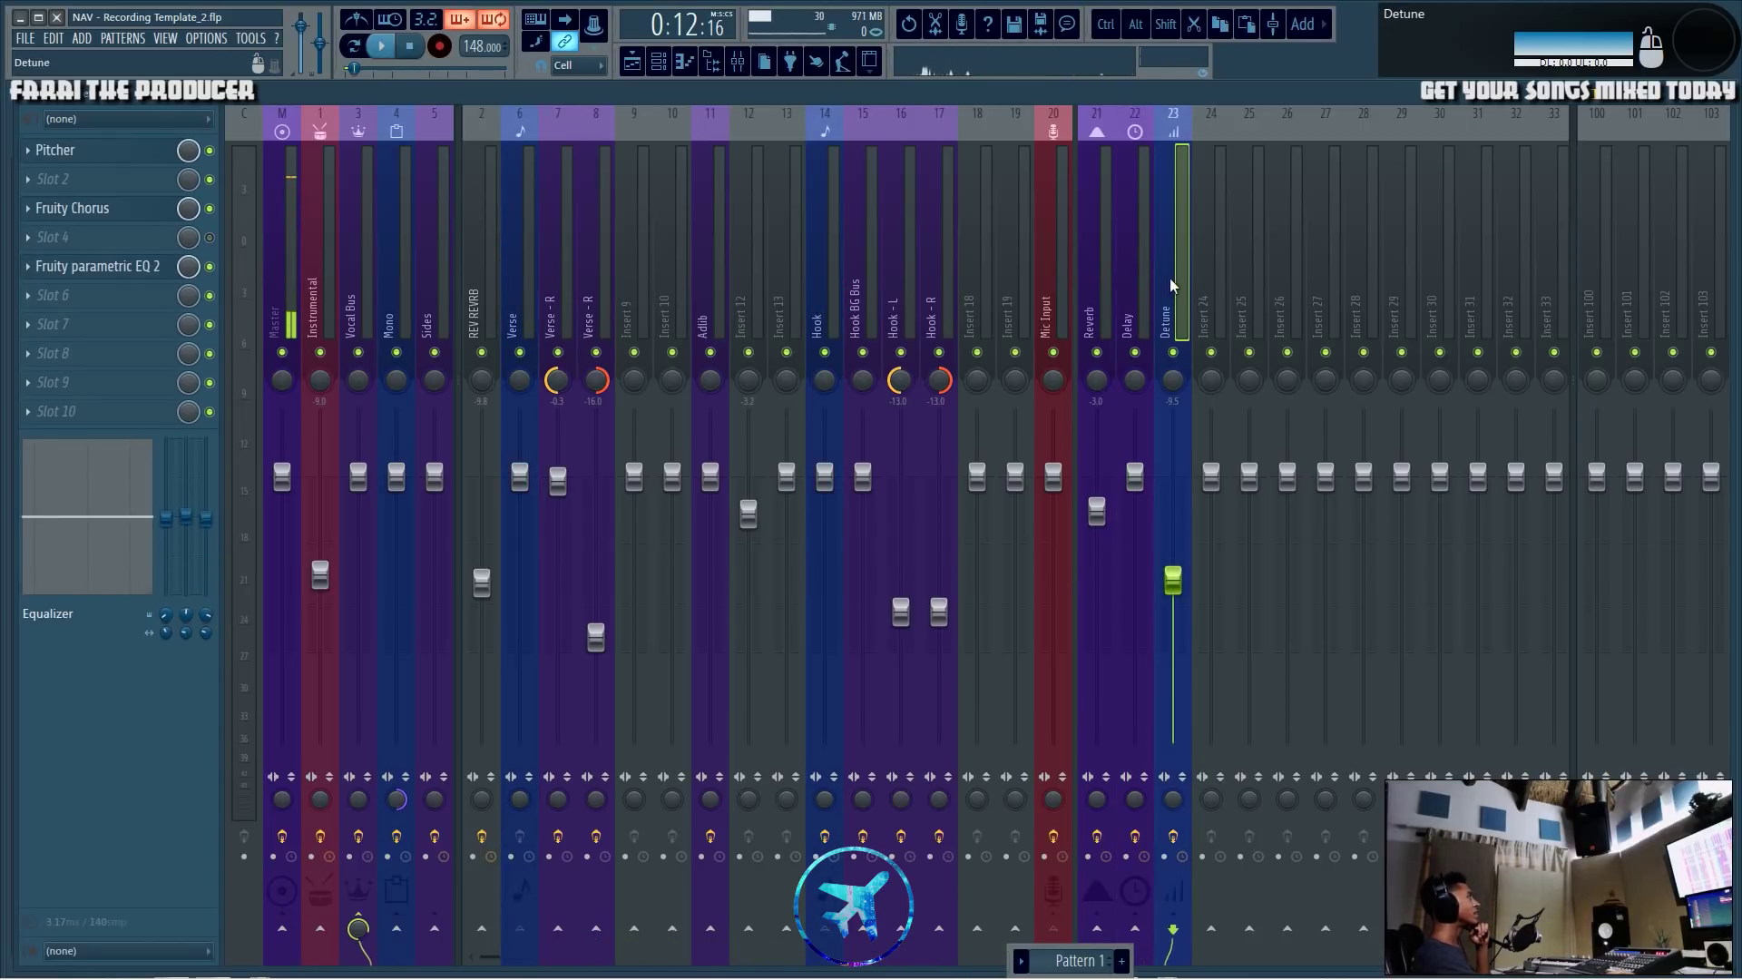
left_click(399, 238)
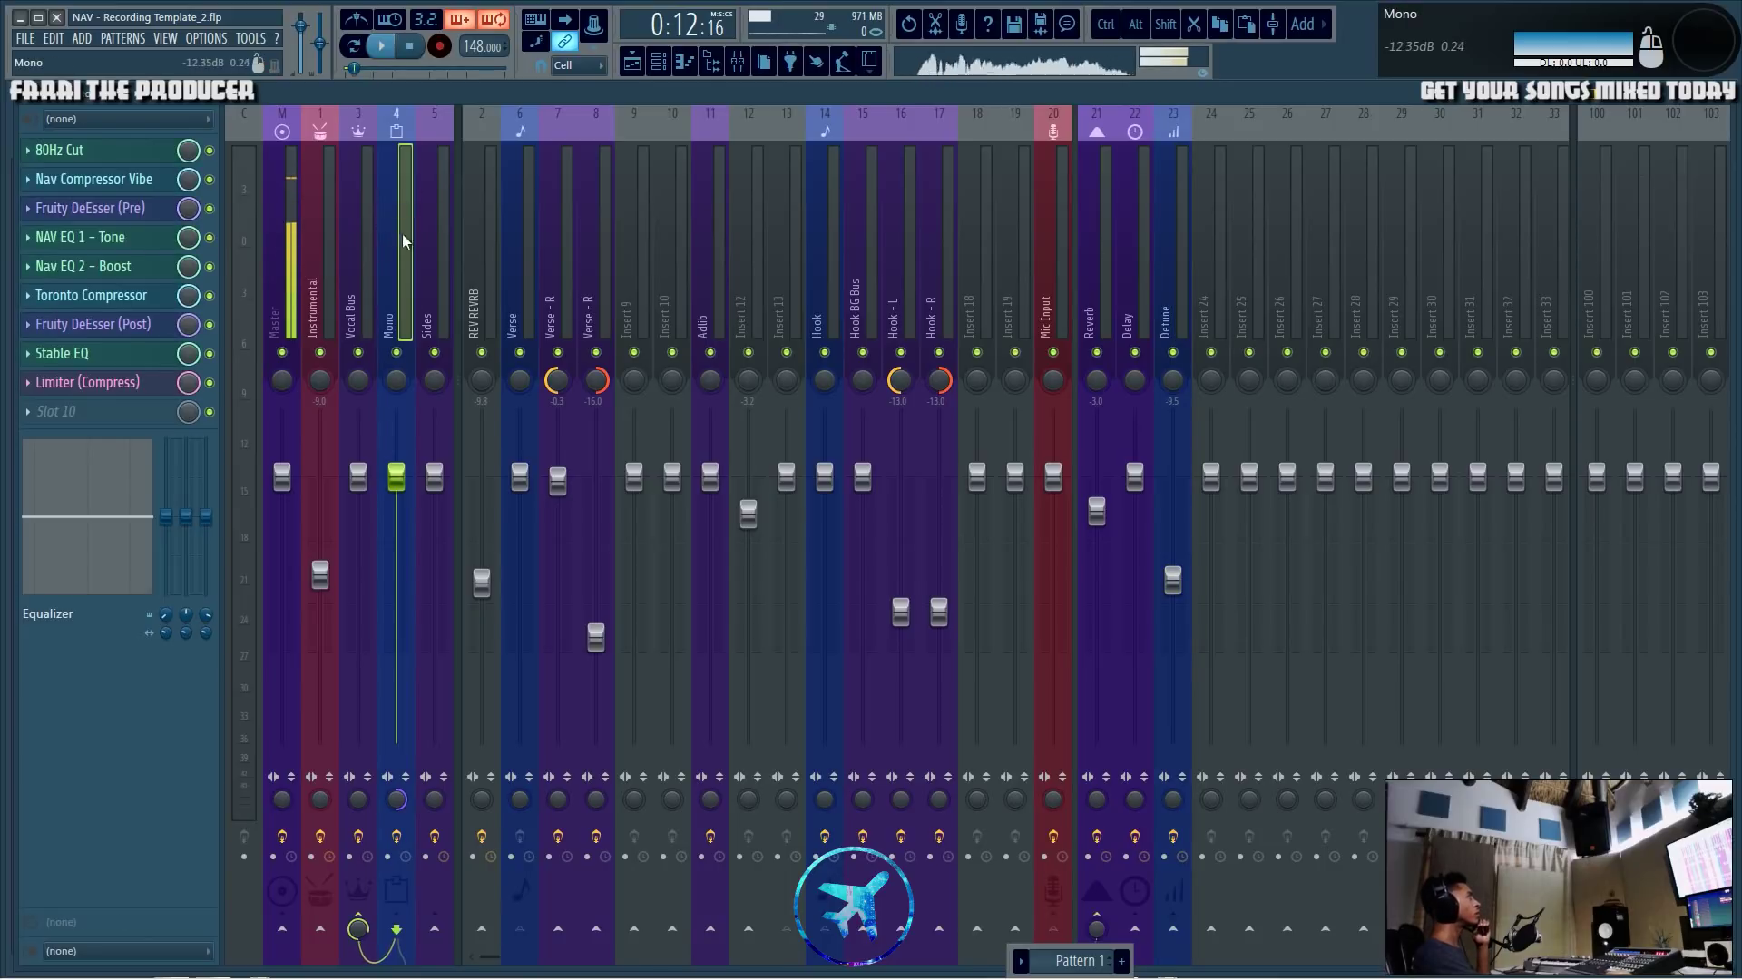
left_click(1164, 273)
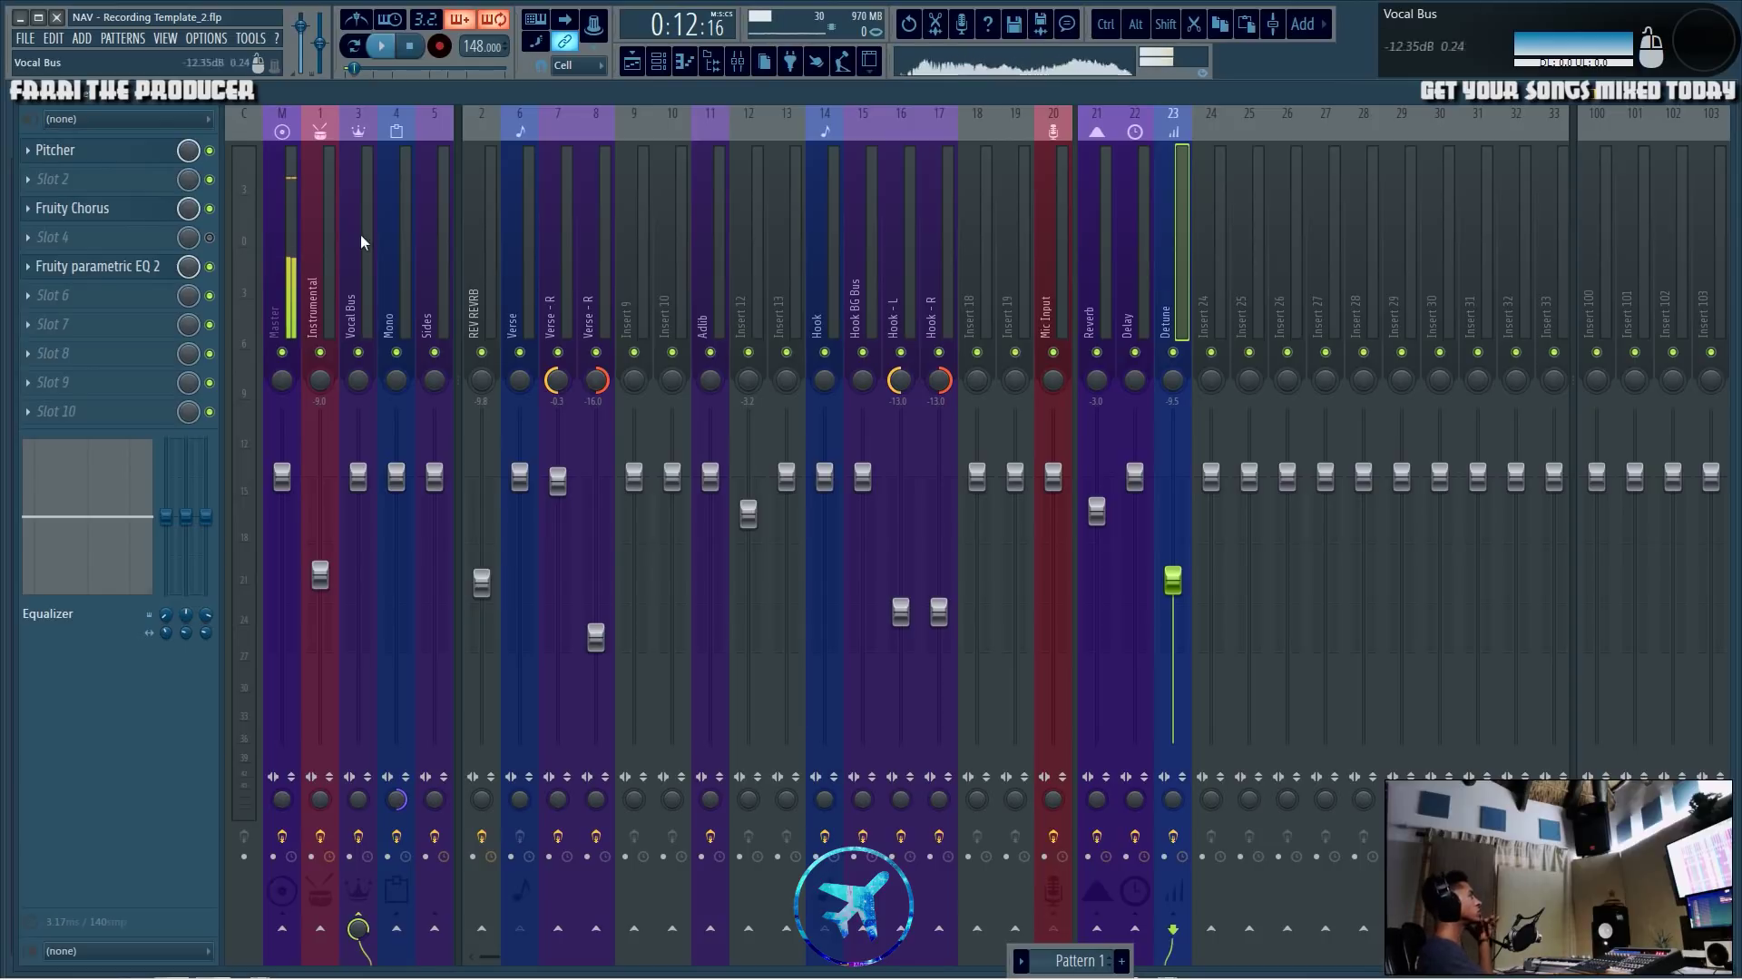
Check the Mono bus and the Verse track against the Detune send in the mixer.
left_click(399, 234)
left_click(512, 239)
left_click(1164, 272)
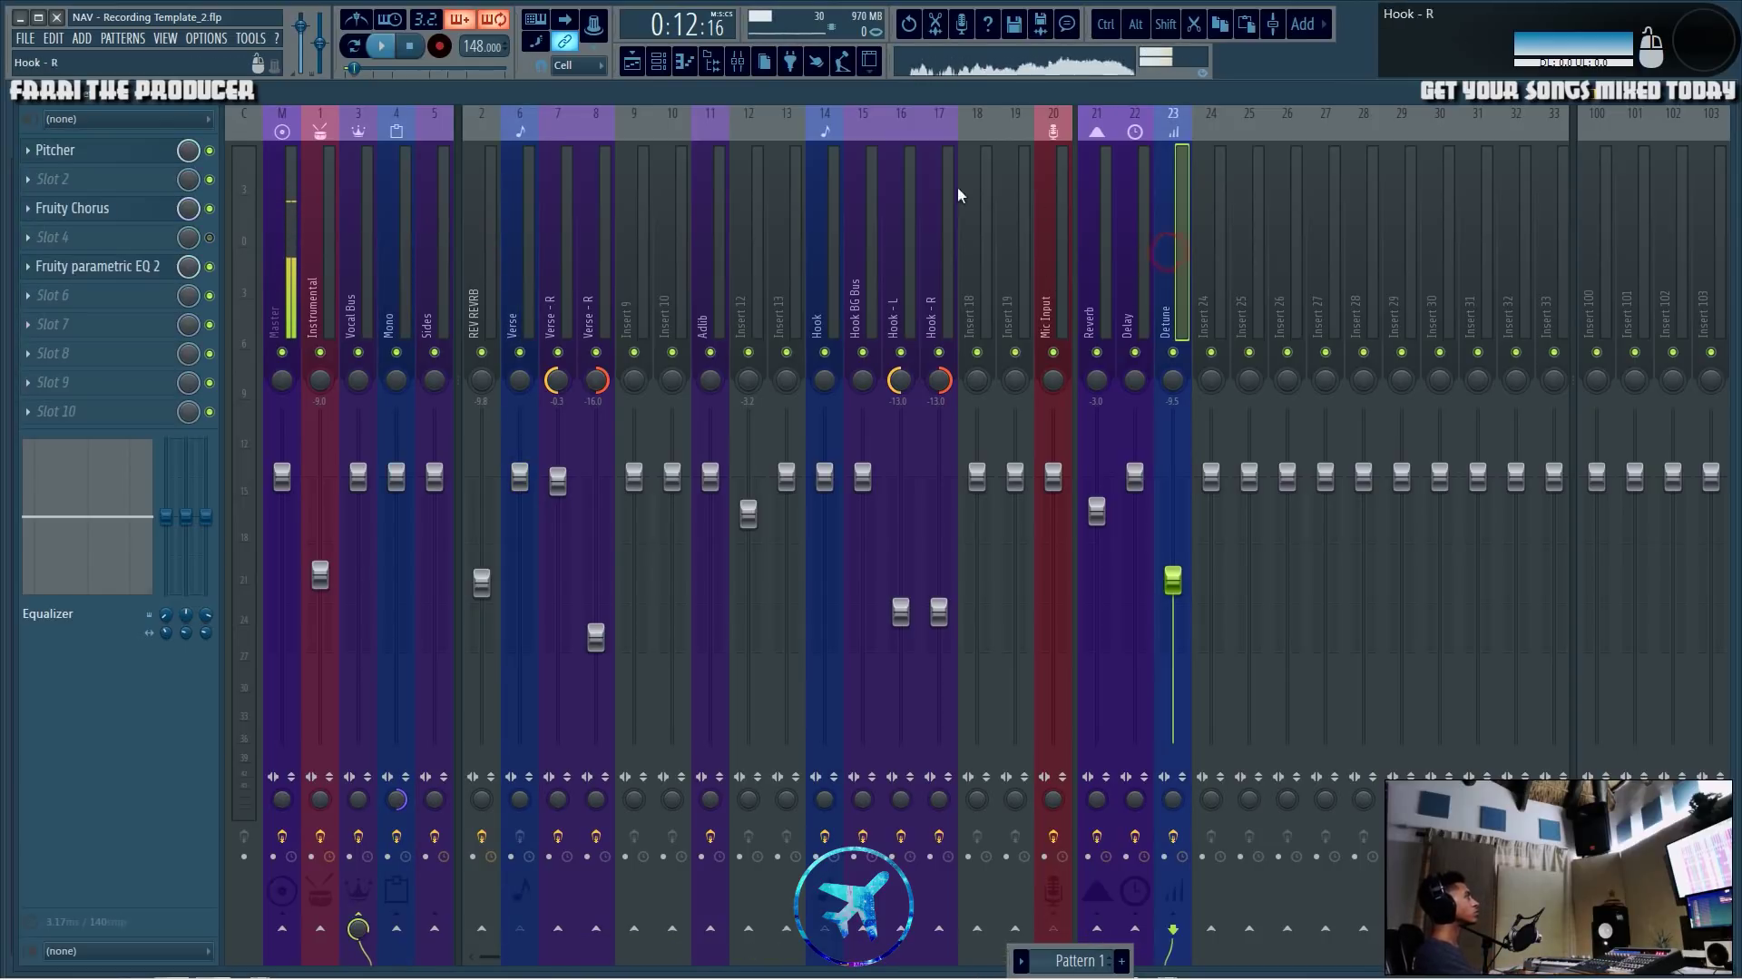
Audition the soloed MAIN VOCAL playlist track while raising the Detune send's level, and stop playback.
left_click(634, 56)
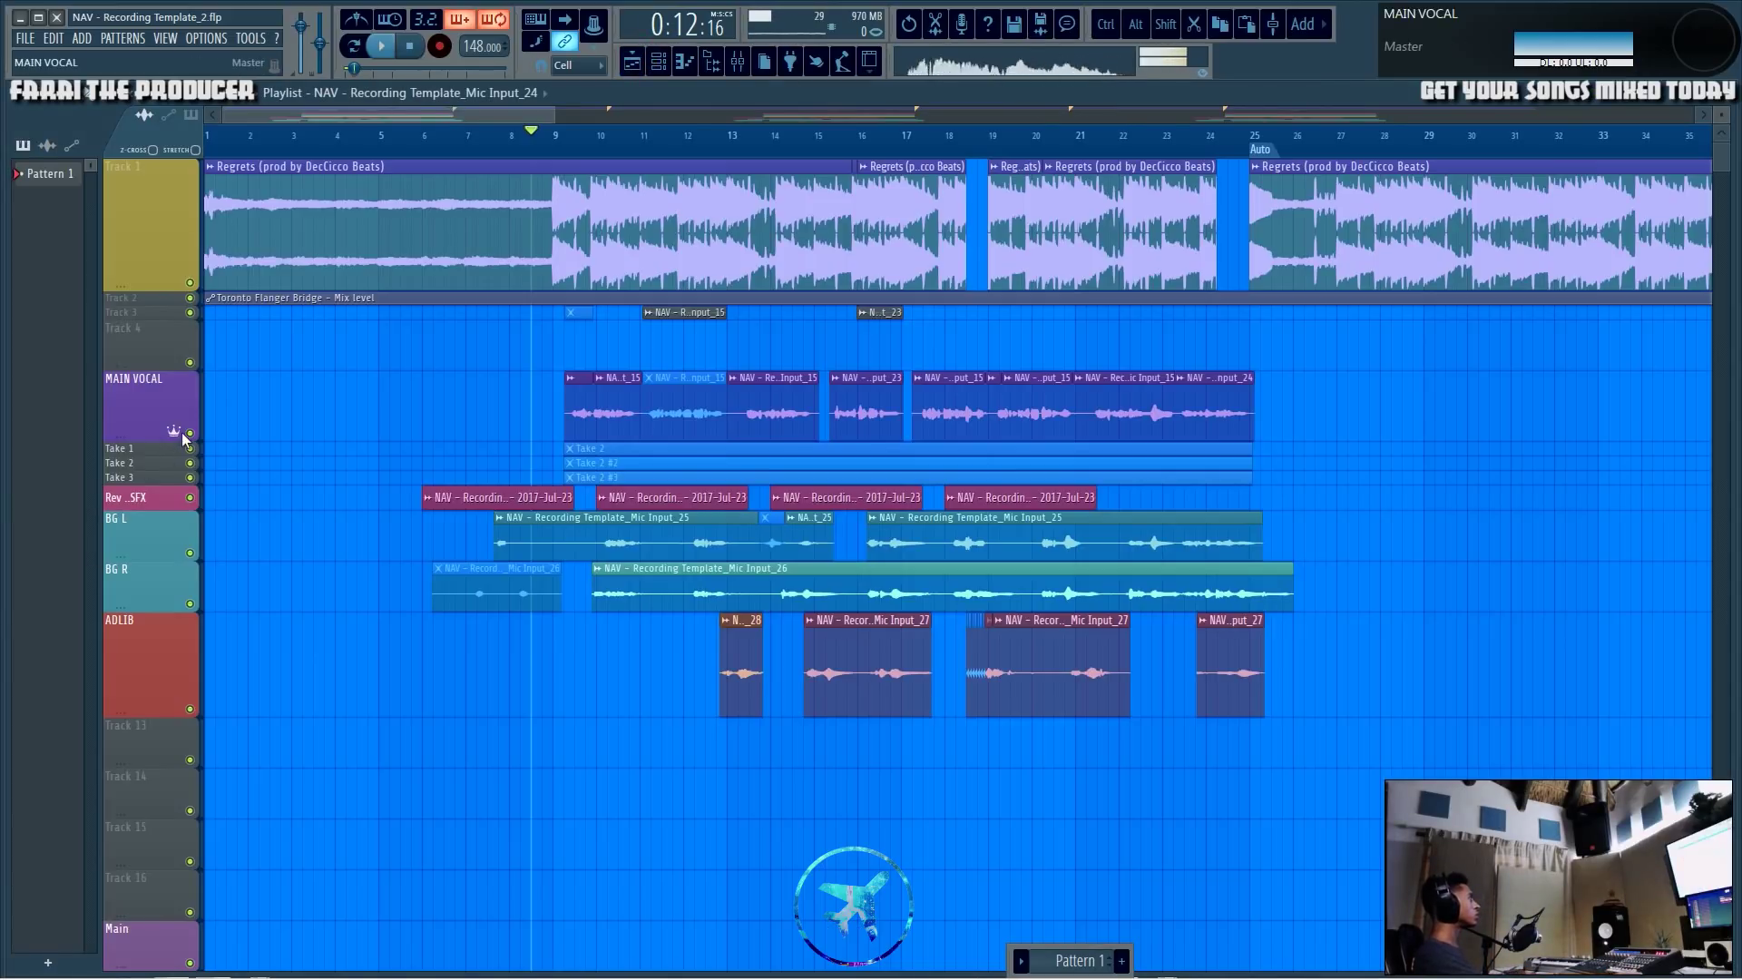
left_click(189, 433, "ctrl")
key("space")
key("F9")
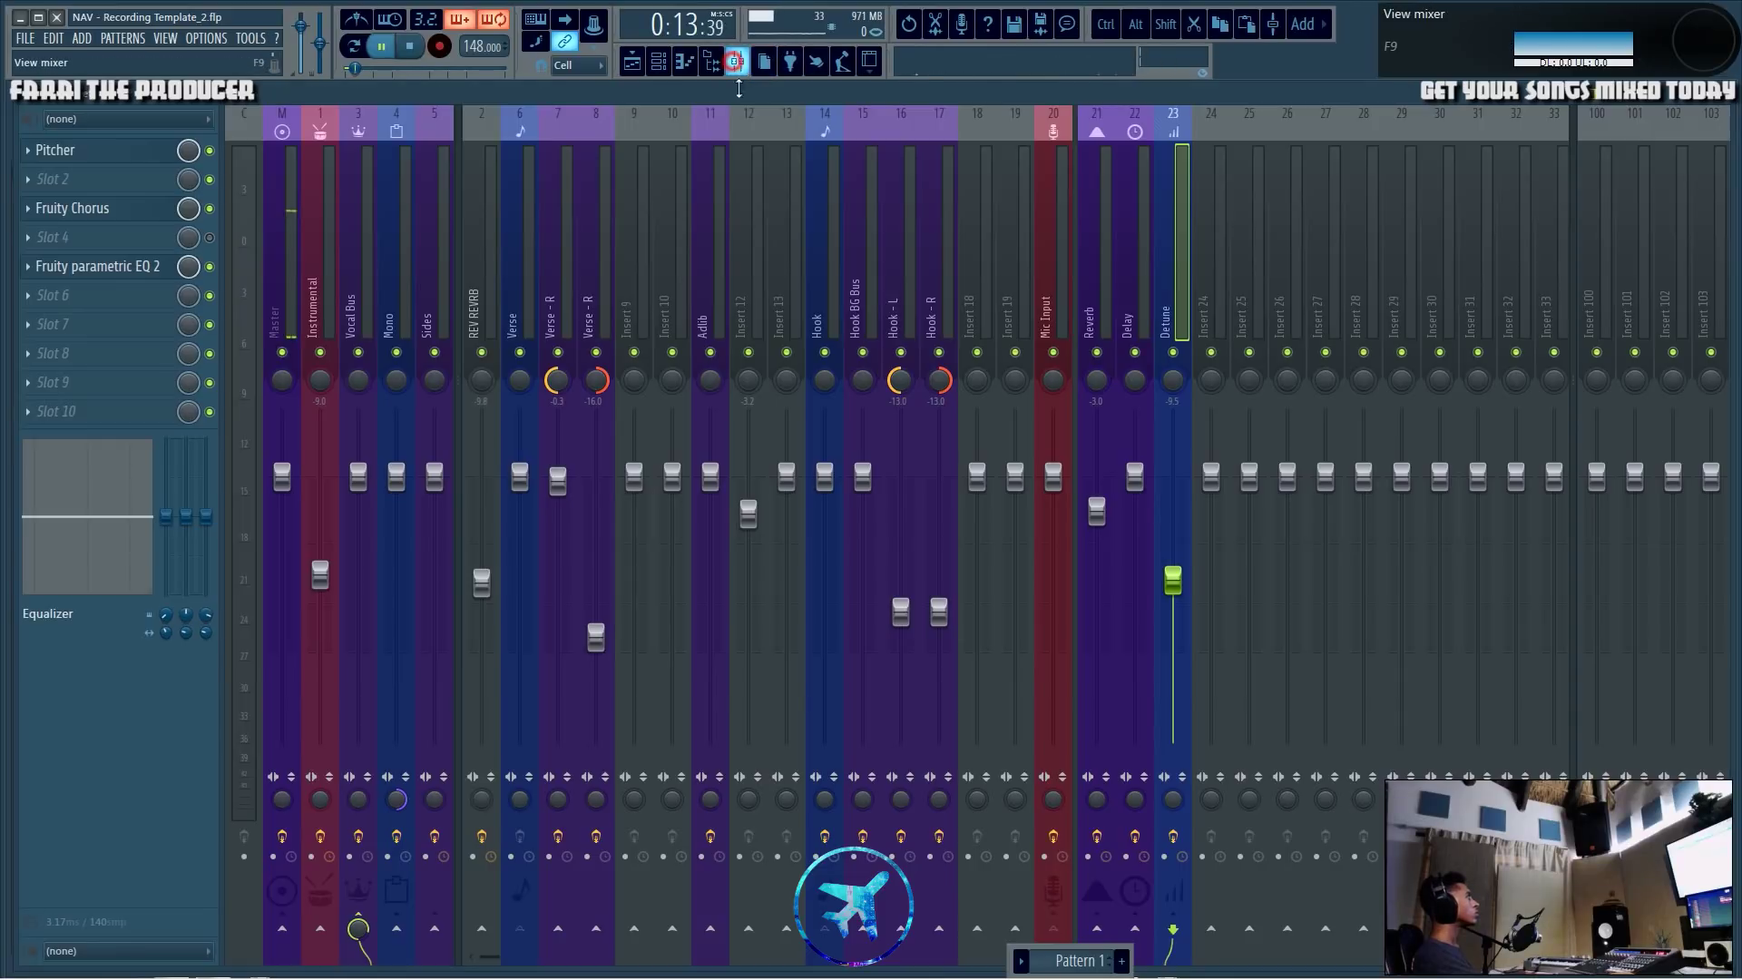
left_click_drag(1172, 581, 1173, 408)
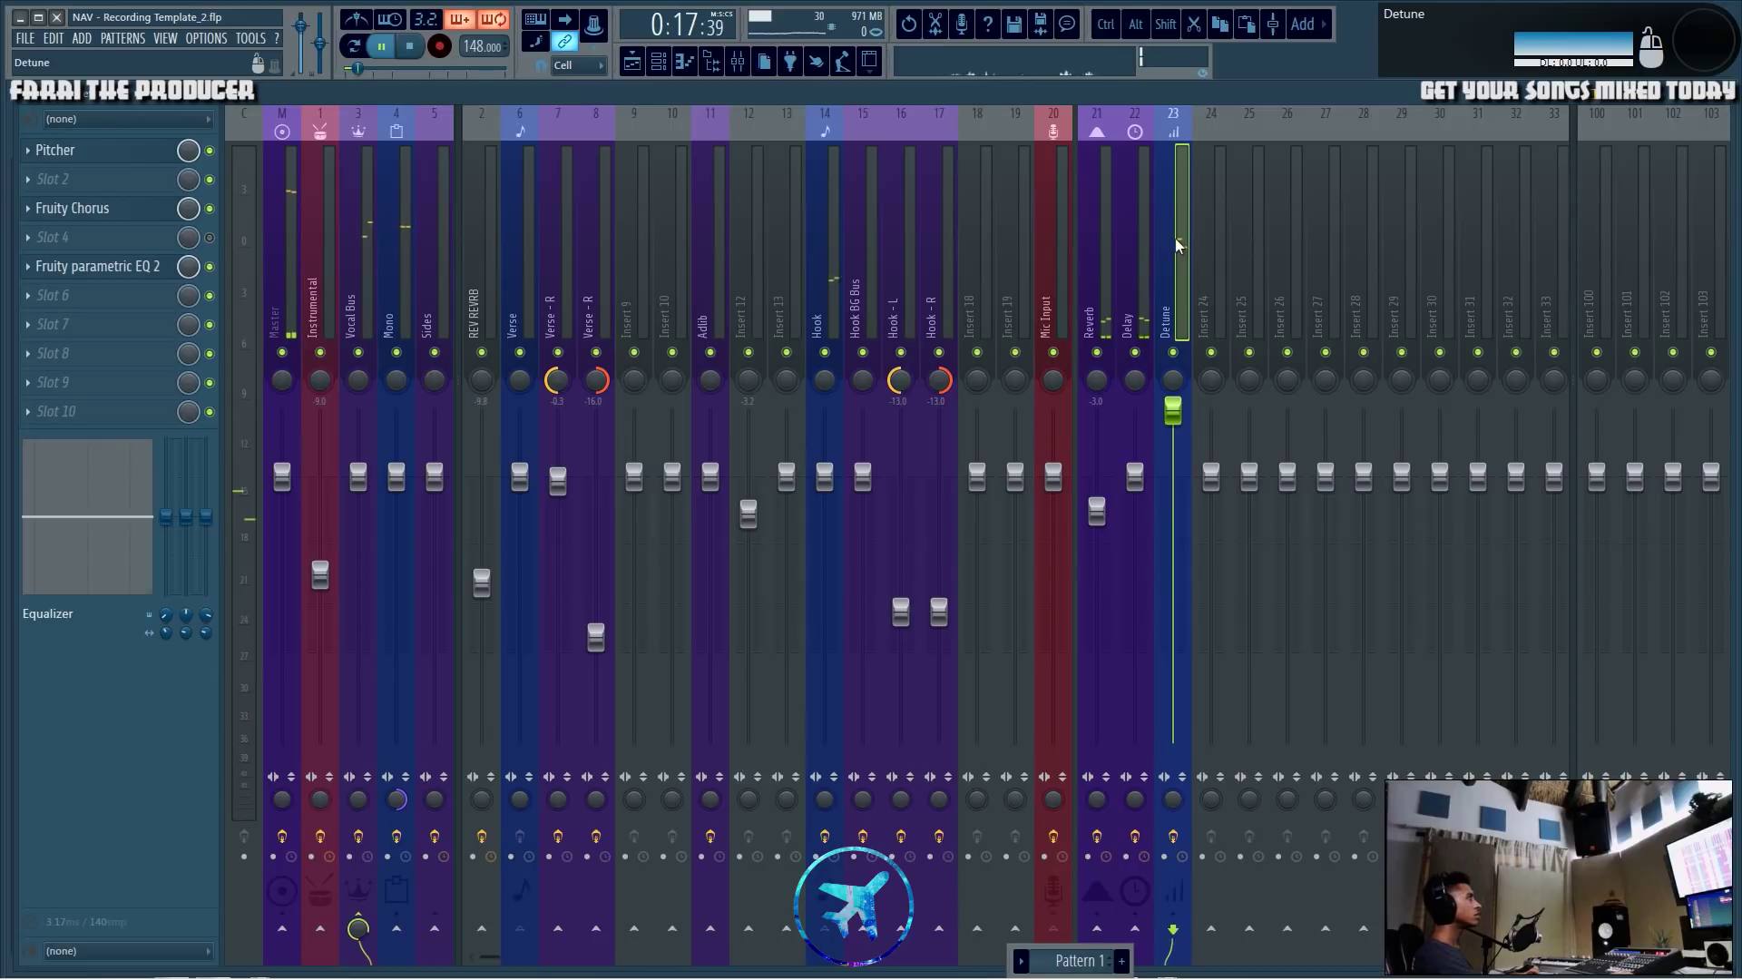
left_click(633, 61)
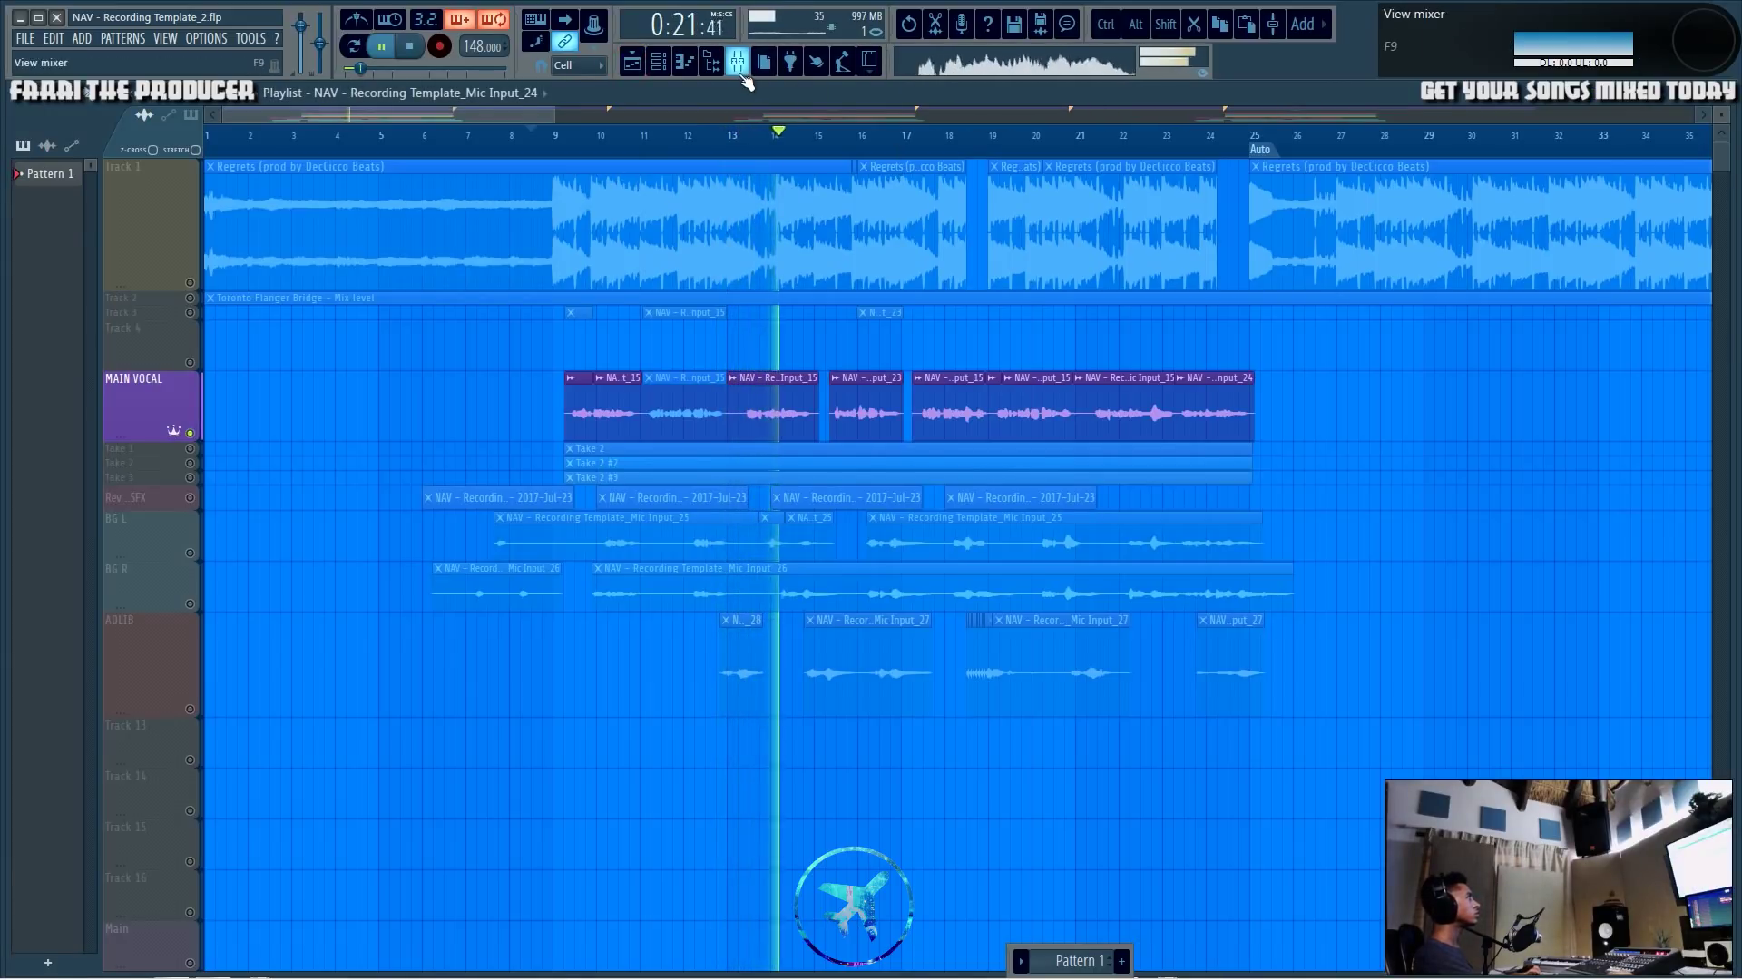
key("F9")
key("space")
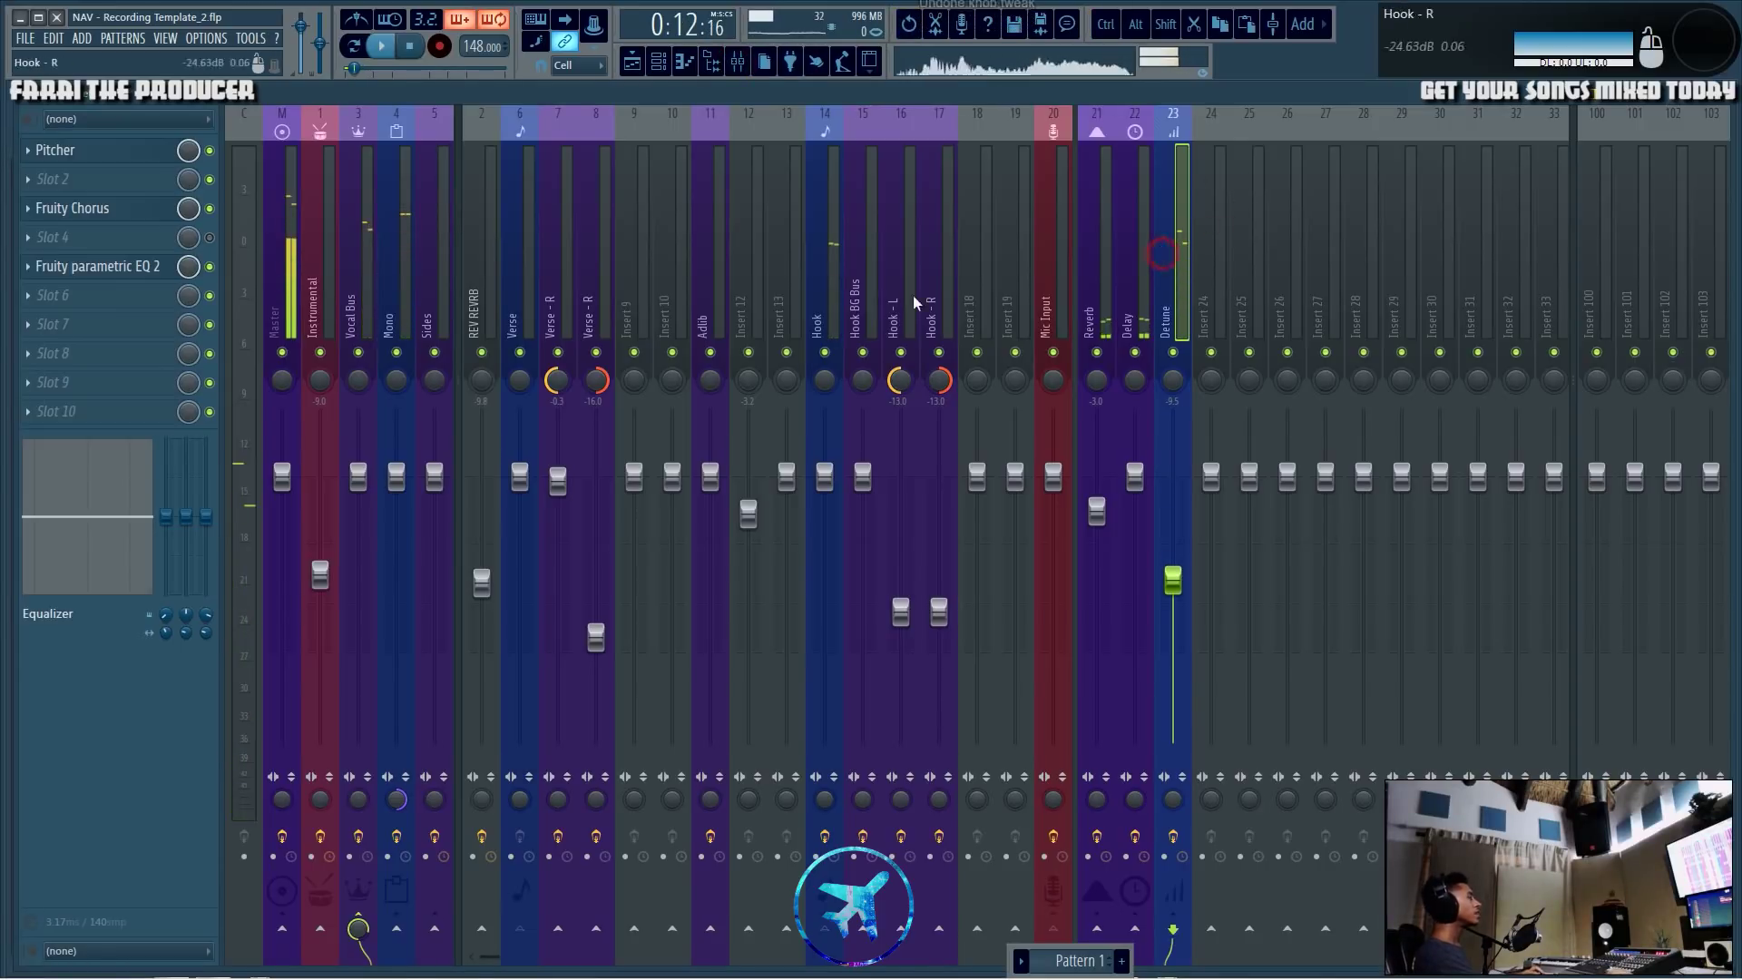
Inspect the curve of Fruity parametric EQ 2 on the Detune send and close it.
left_click(408, 274)
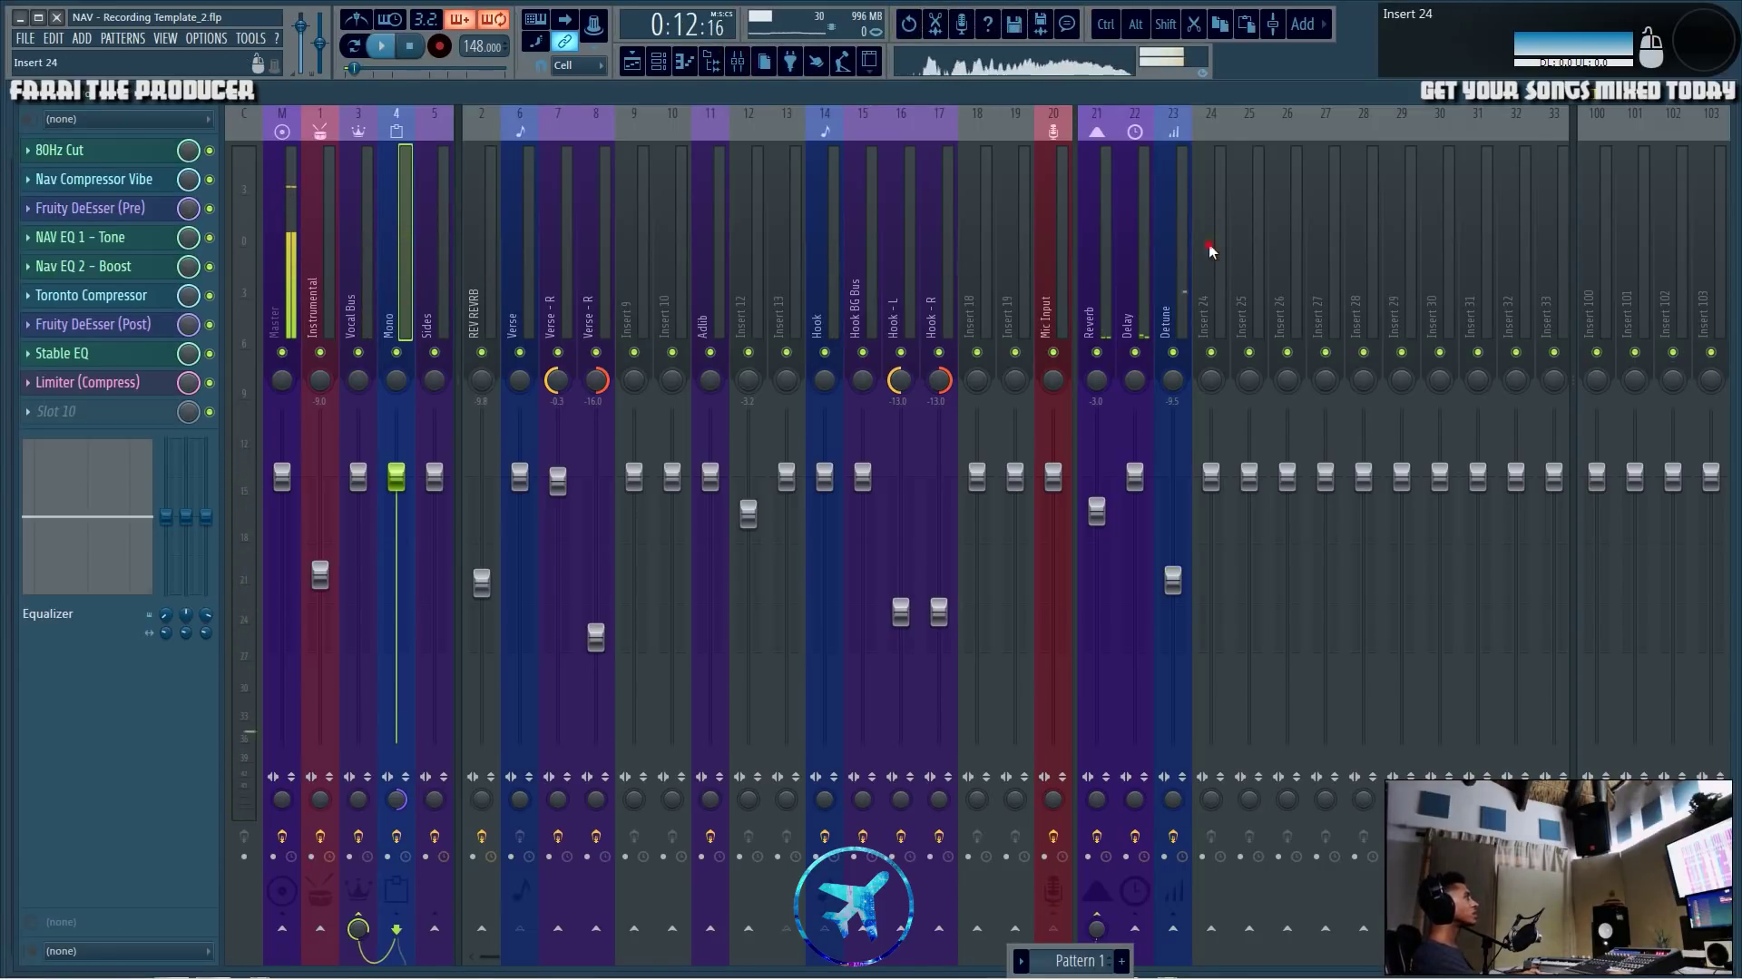
left_click(1185, 253)
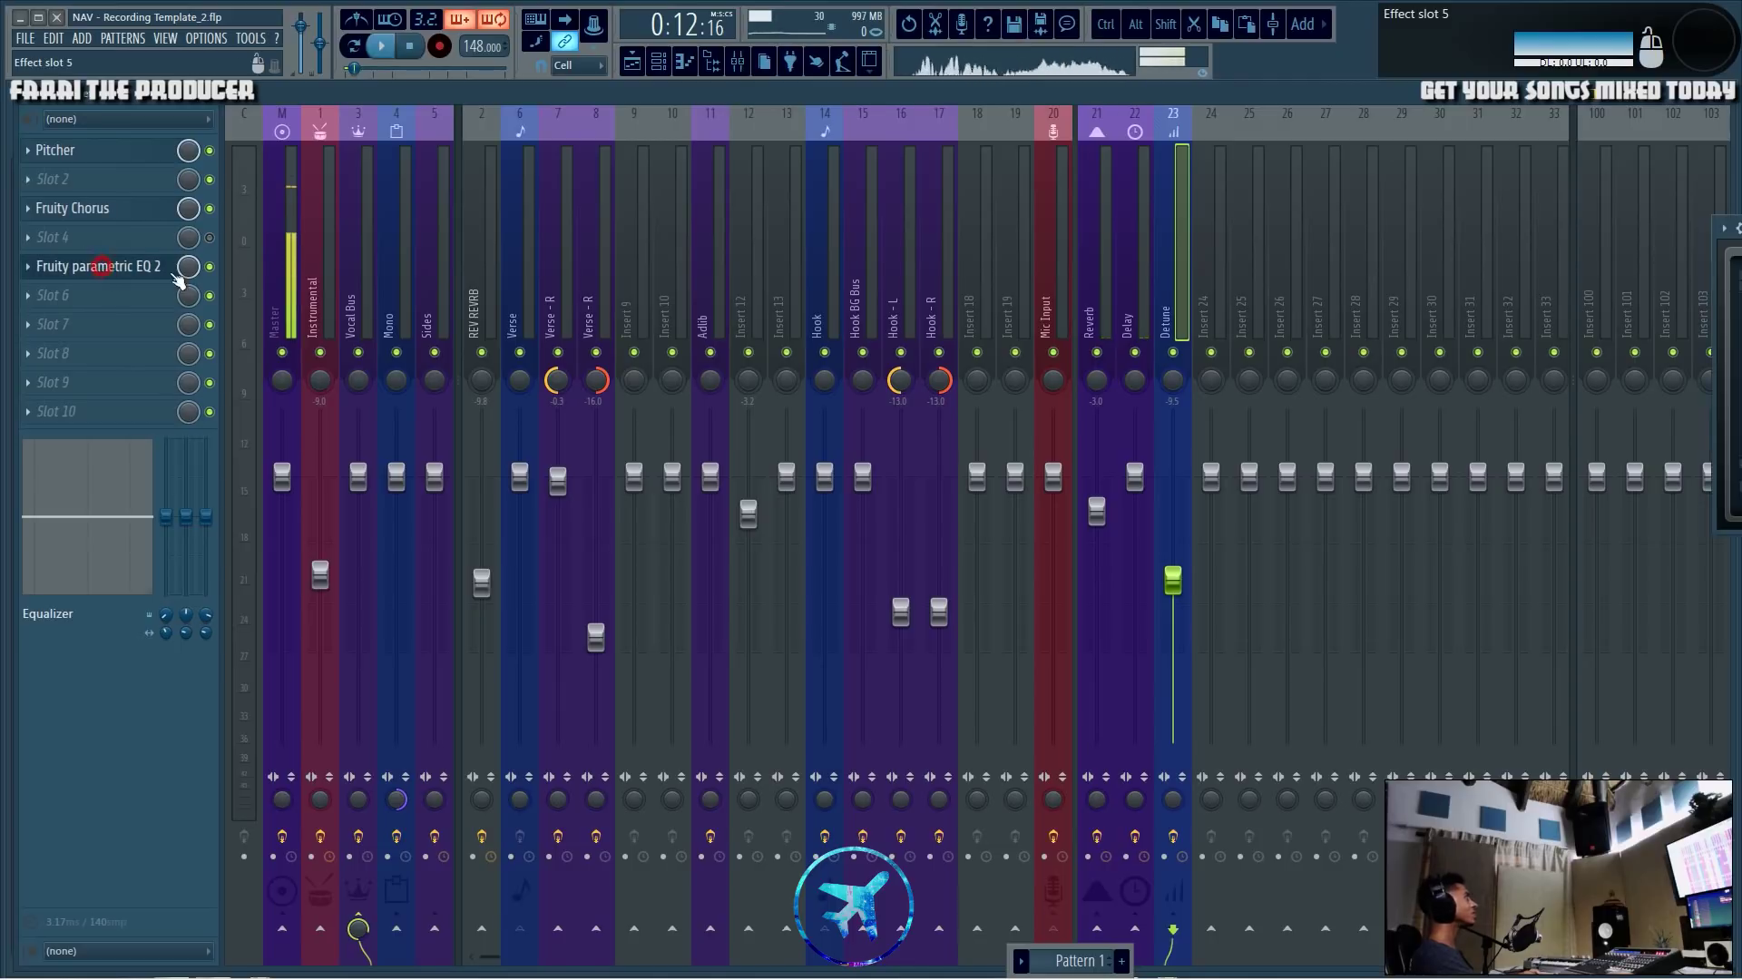
left_click(1724, 331)
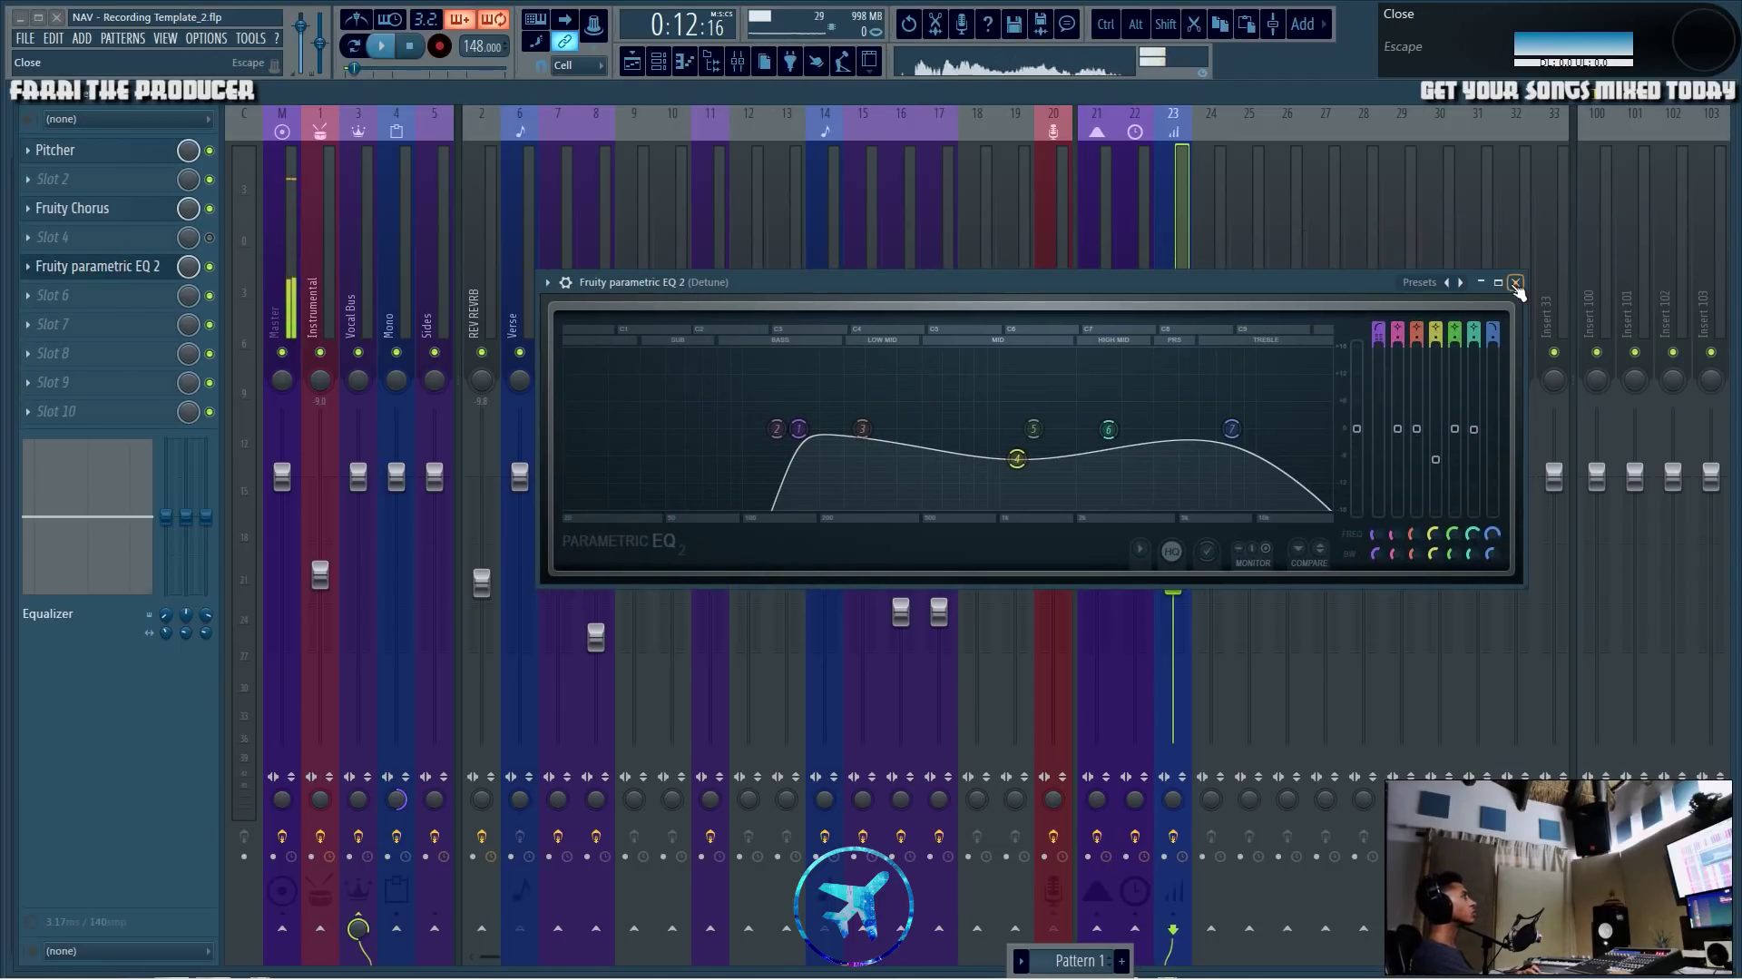
Compare the effect slots and routing of the Mono bus with those of the Reverb and Detune sends.
left_click(411, 207)
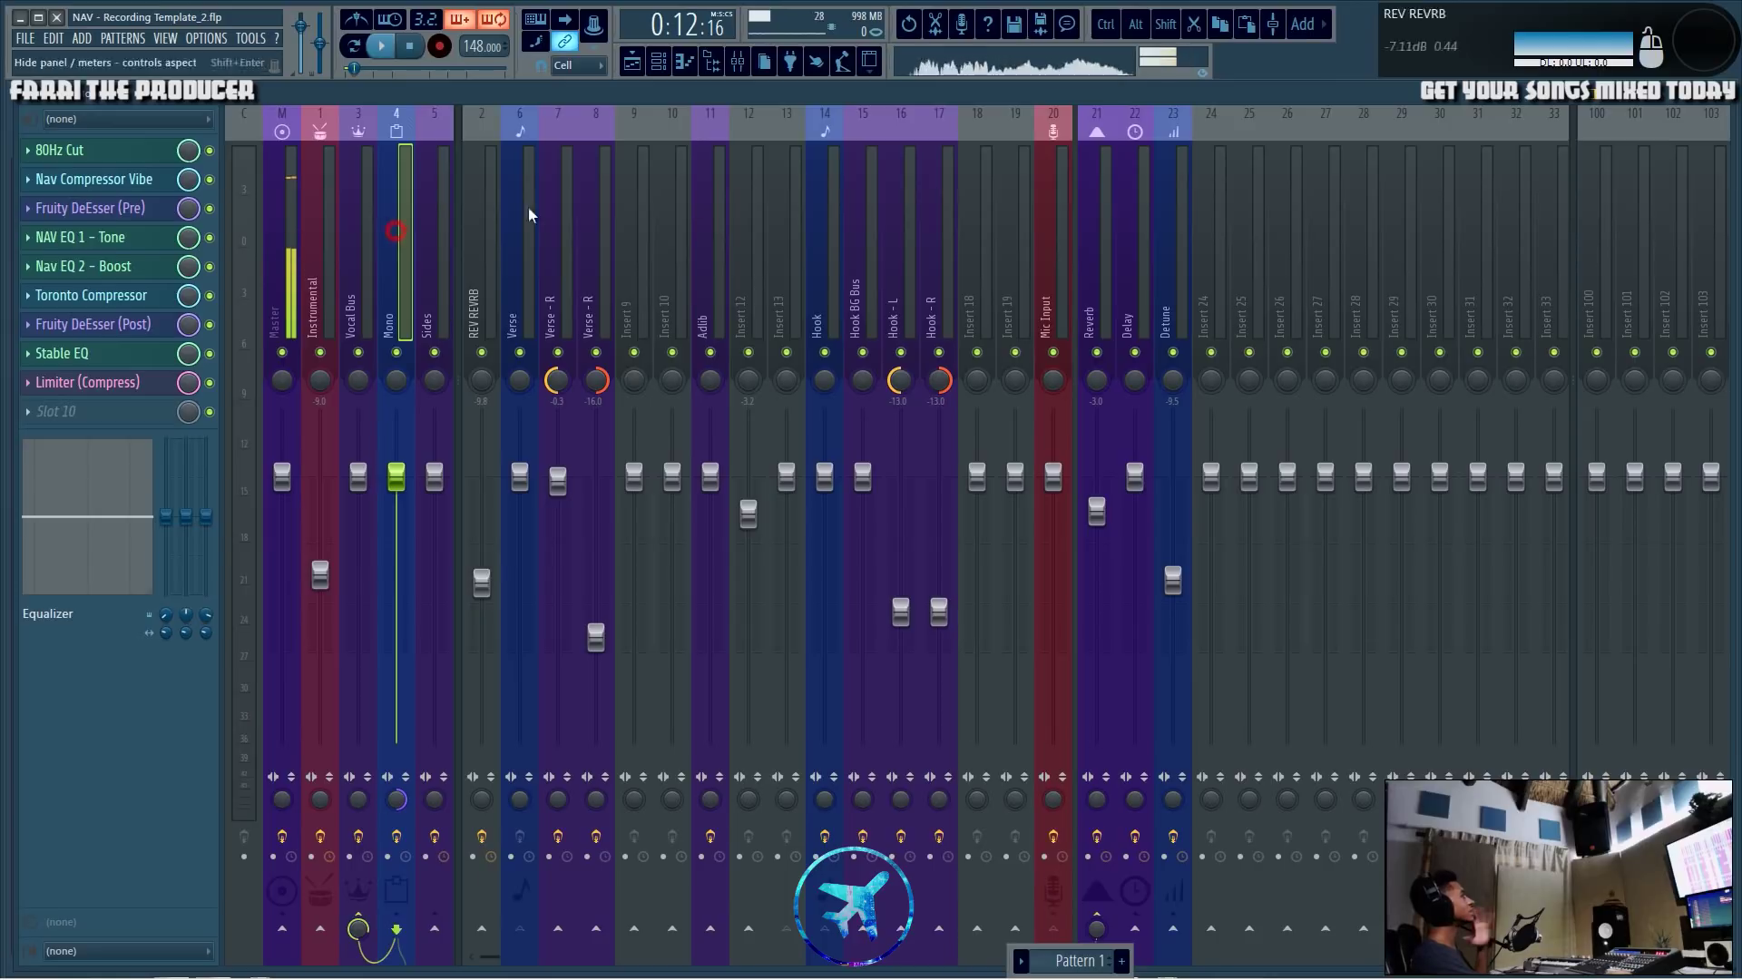
left_click(1103, 245)
left_click(1195, 250)
left_click(1108, 252)
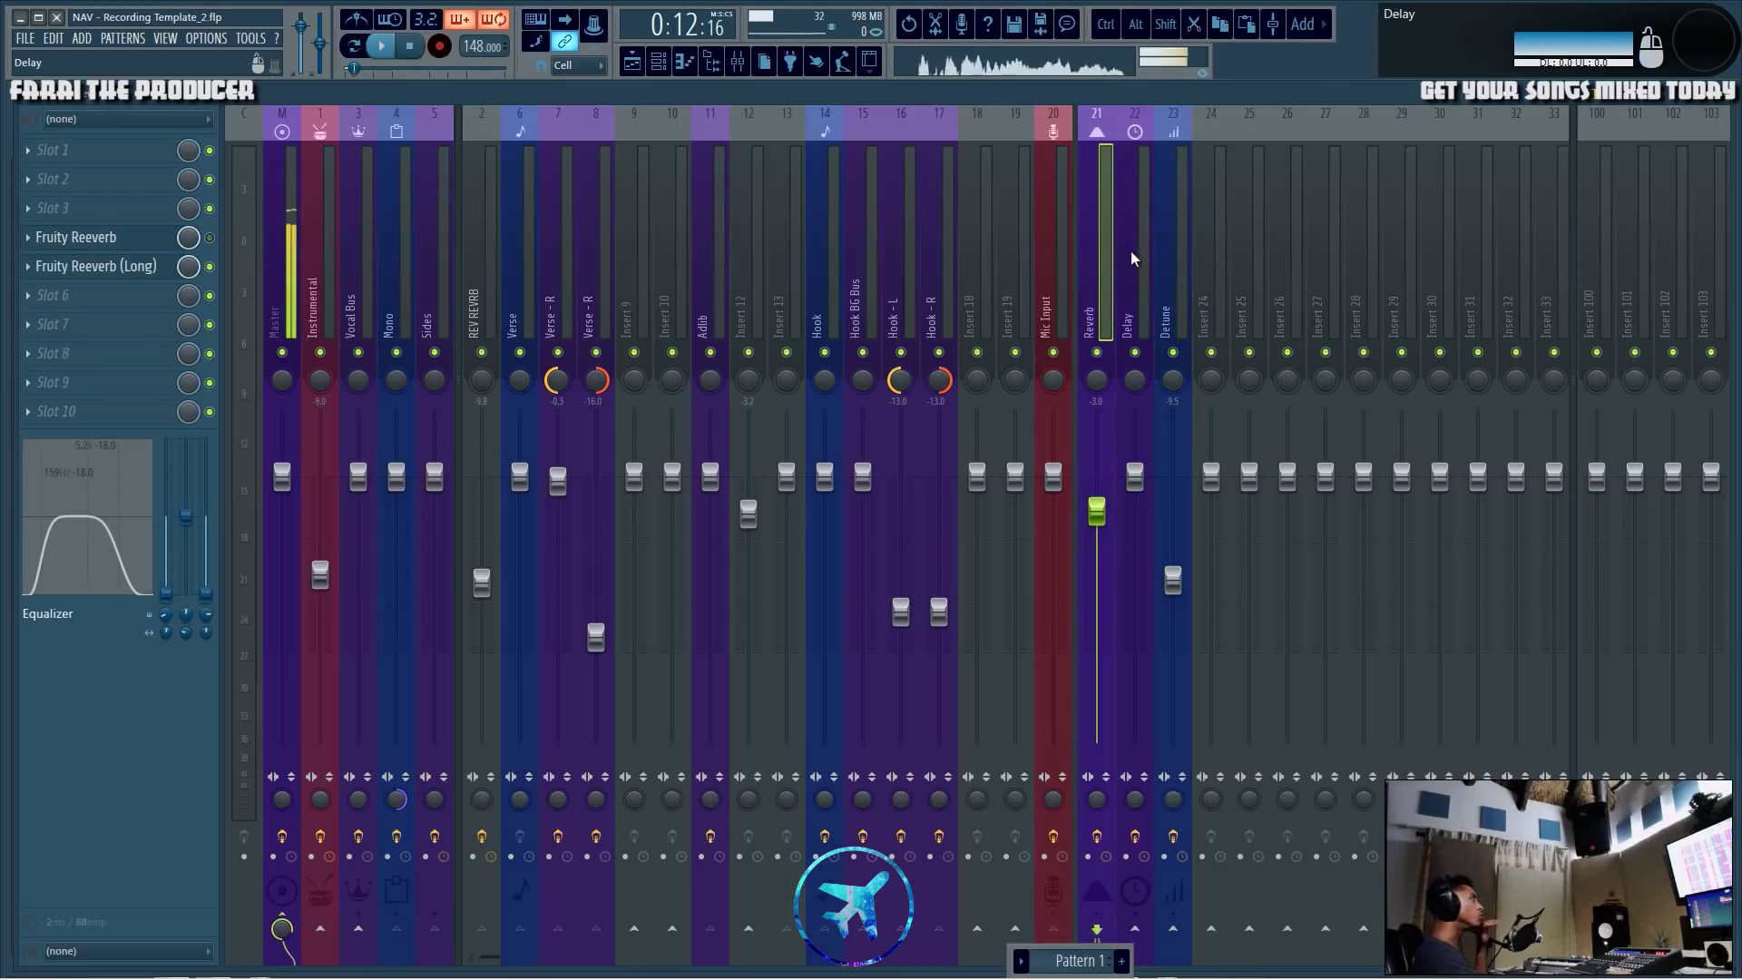
left_click(1167, 256)
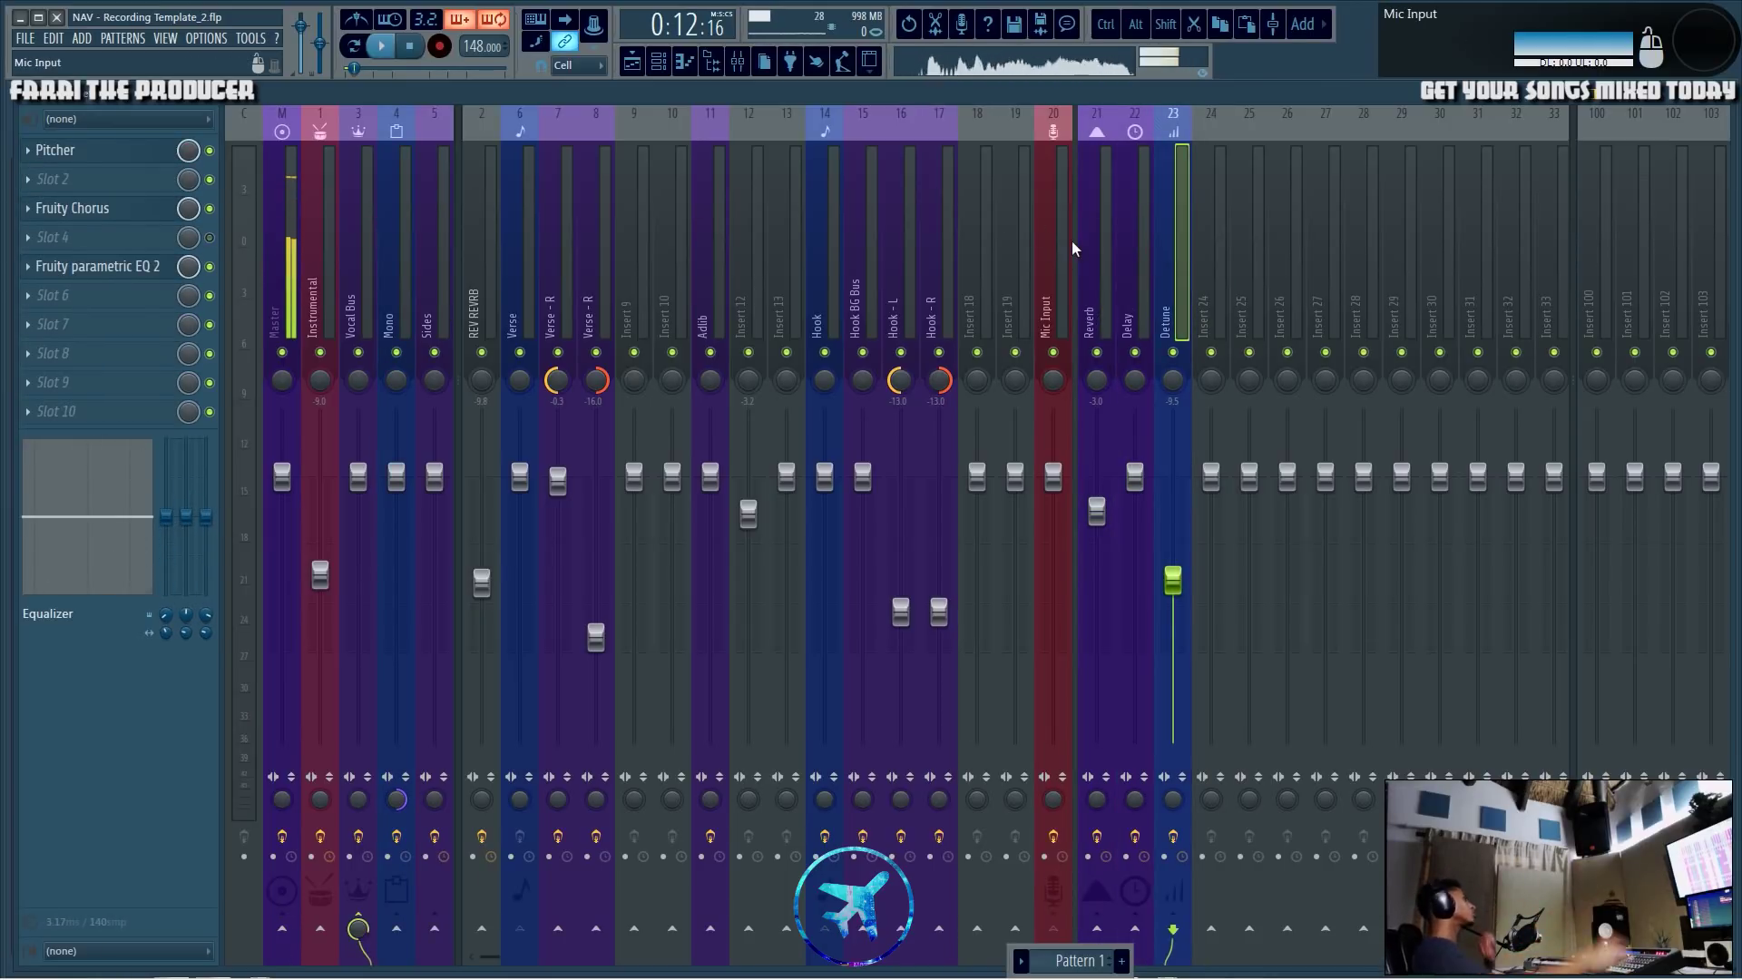
left_click(410, 252)
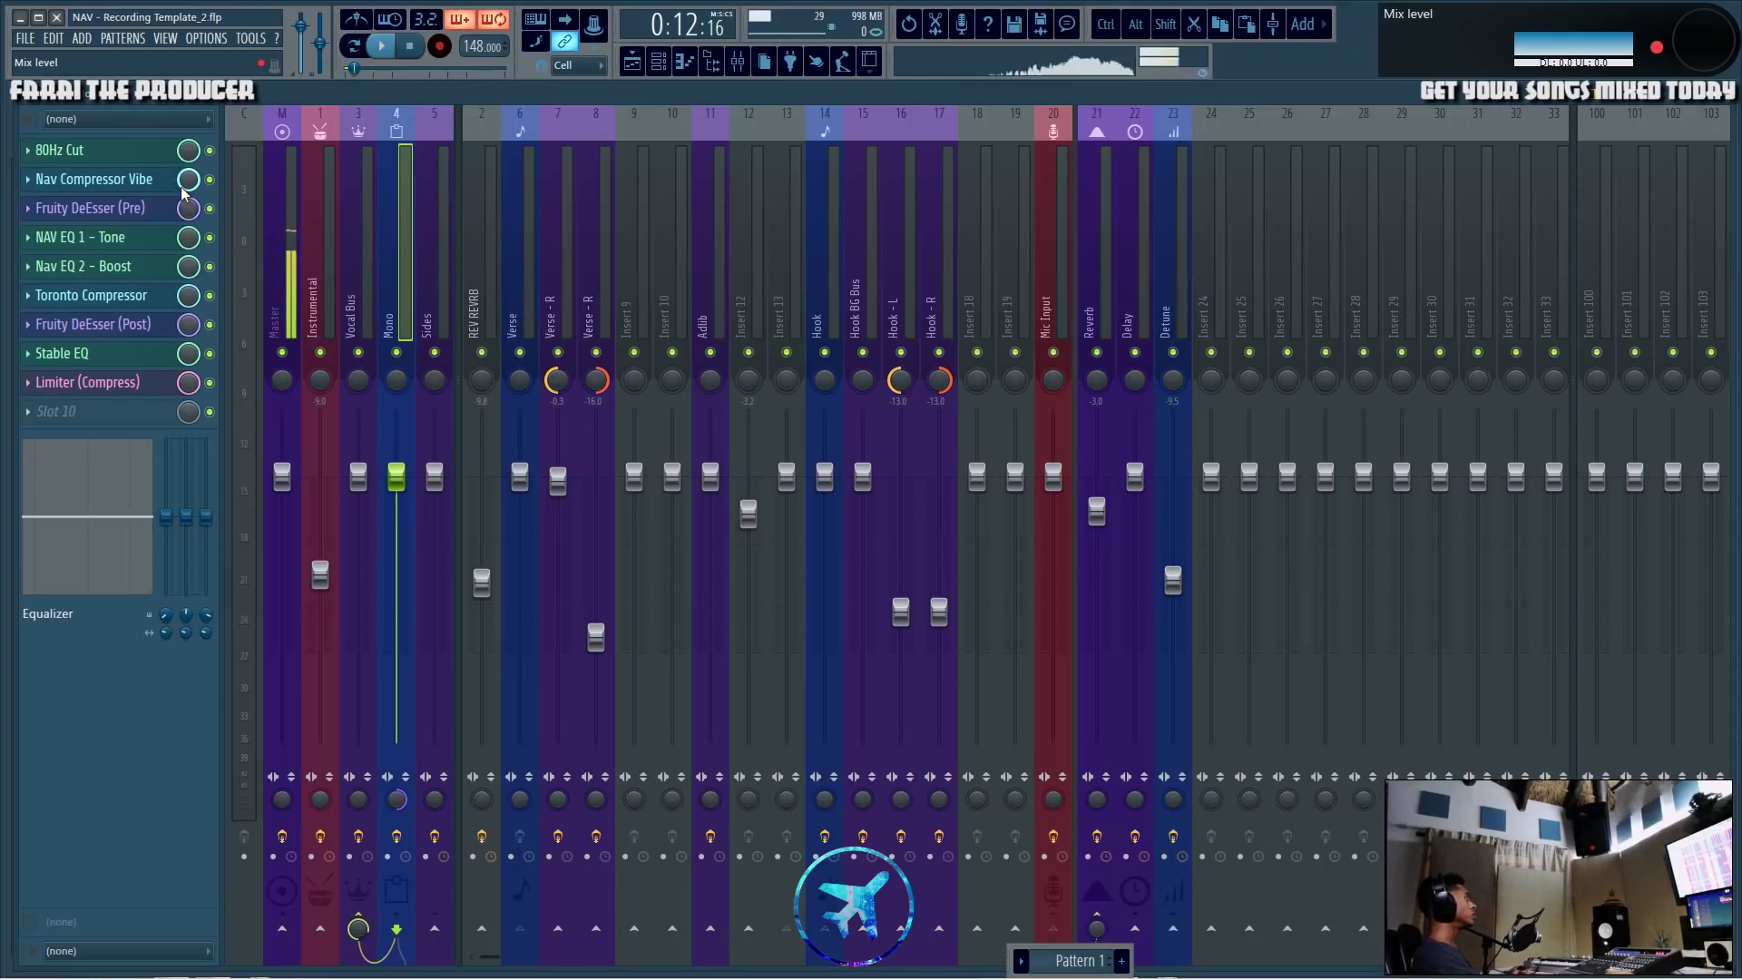
Review the Vocal Bus effect chain, inspect its Final Limiter and close the plugin.
left_click(362, 263)
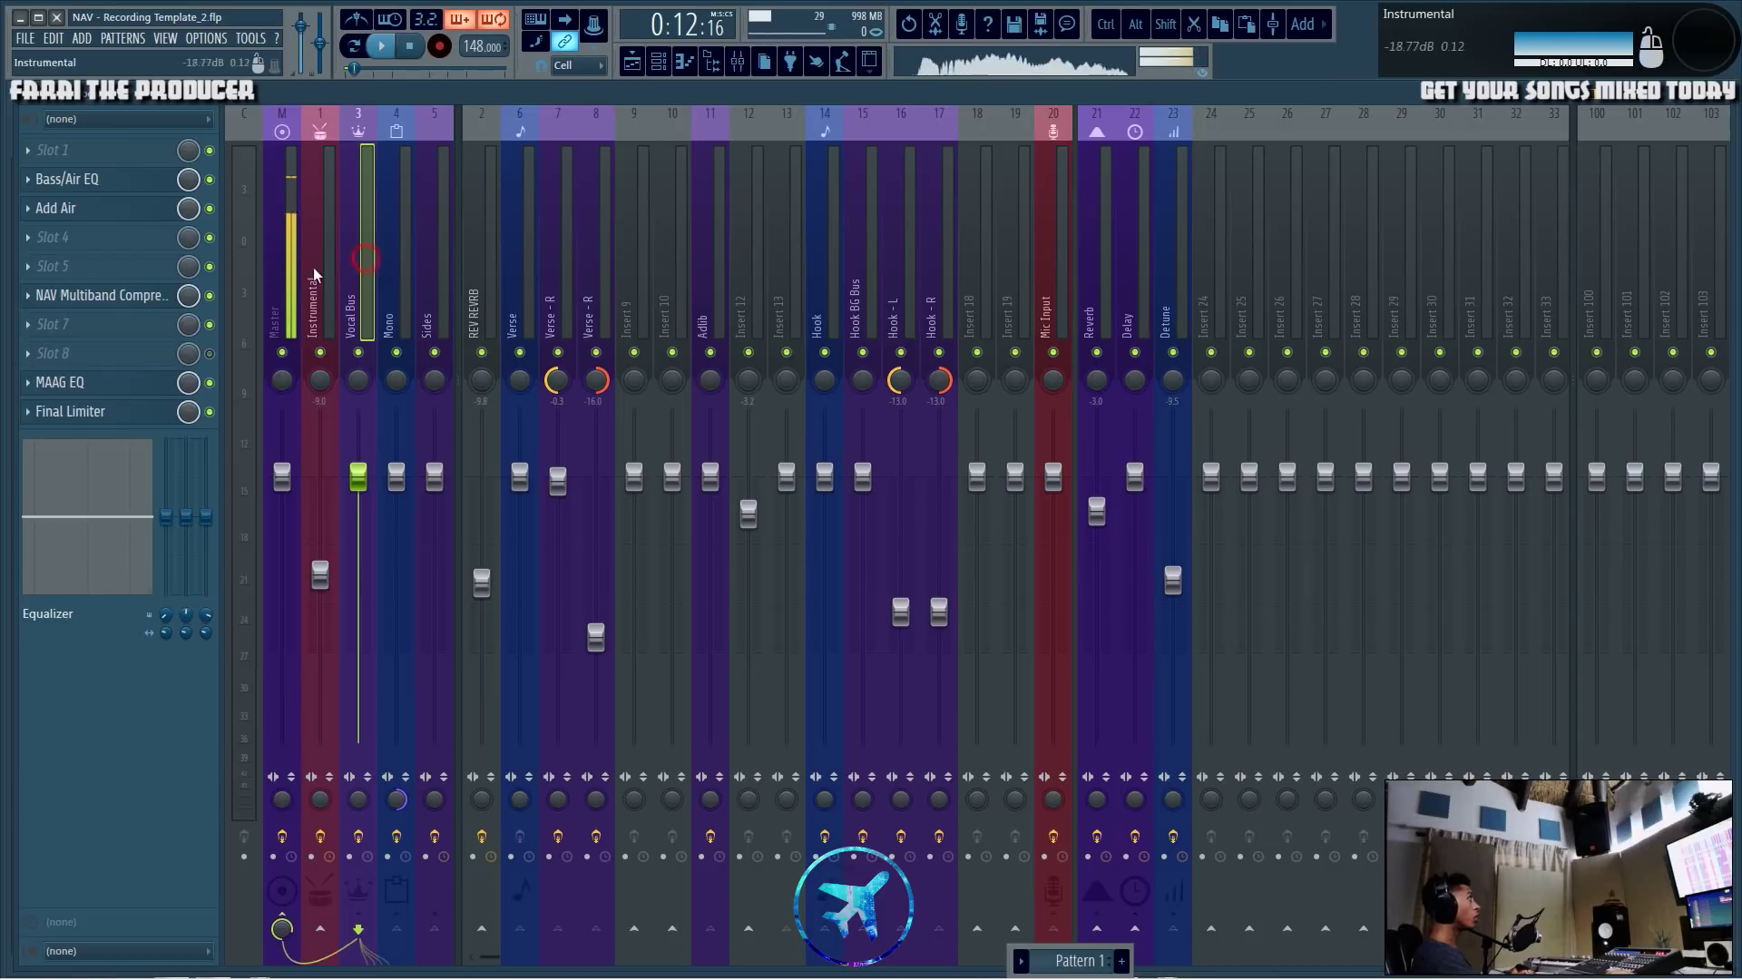
mouse_move(1706, 382)
left_click_drag(1726, 368, 1042, 264)
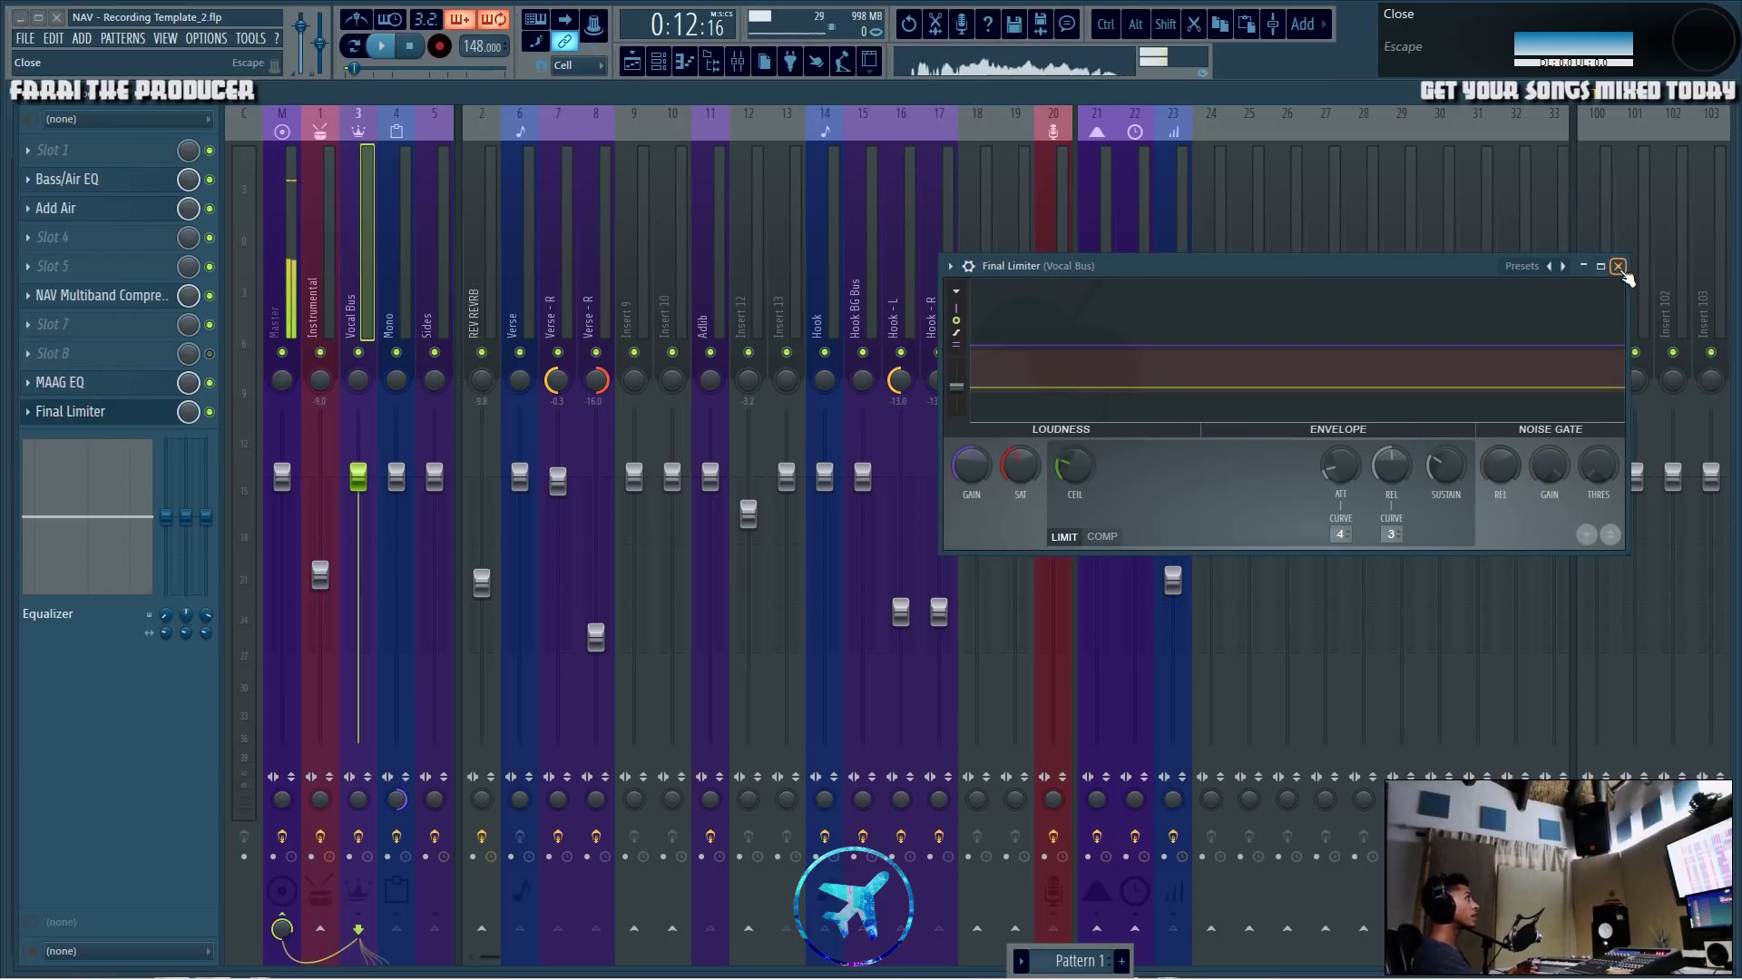
left_click(1618, 266)
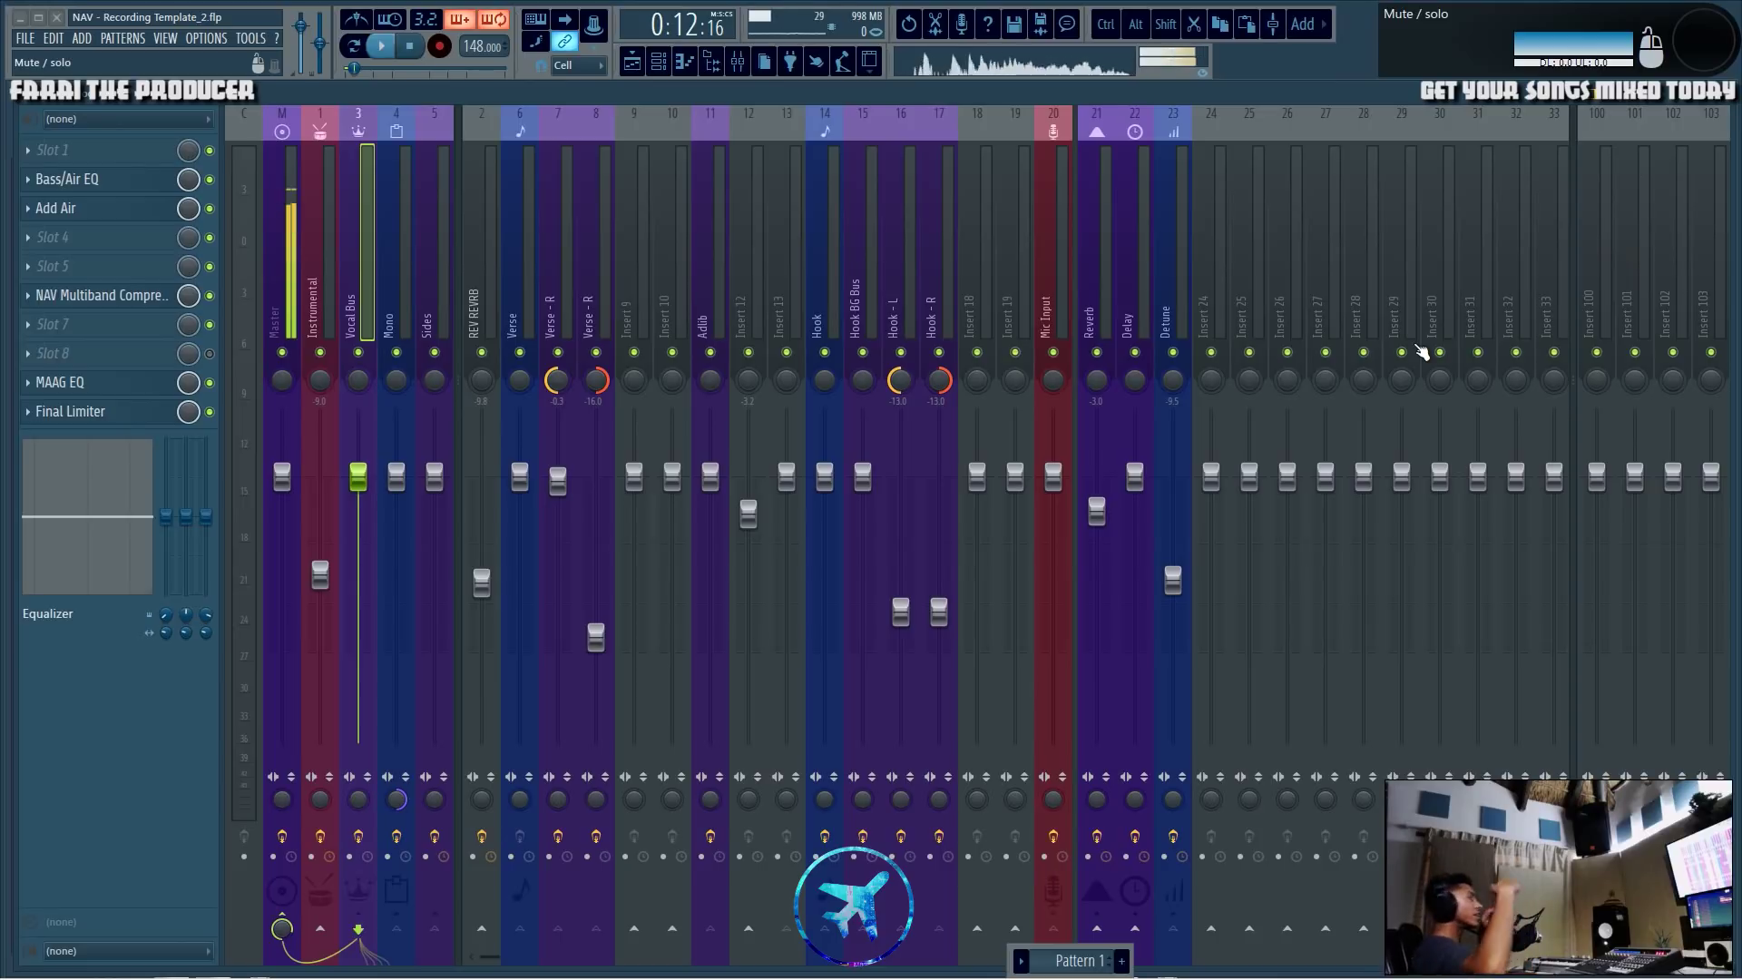
Review the Mono bus chain, the MAIN VOCAL clips in the playlist and the Master's effect slots.
left_click(407, 238)
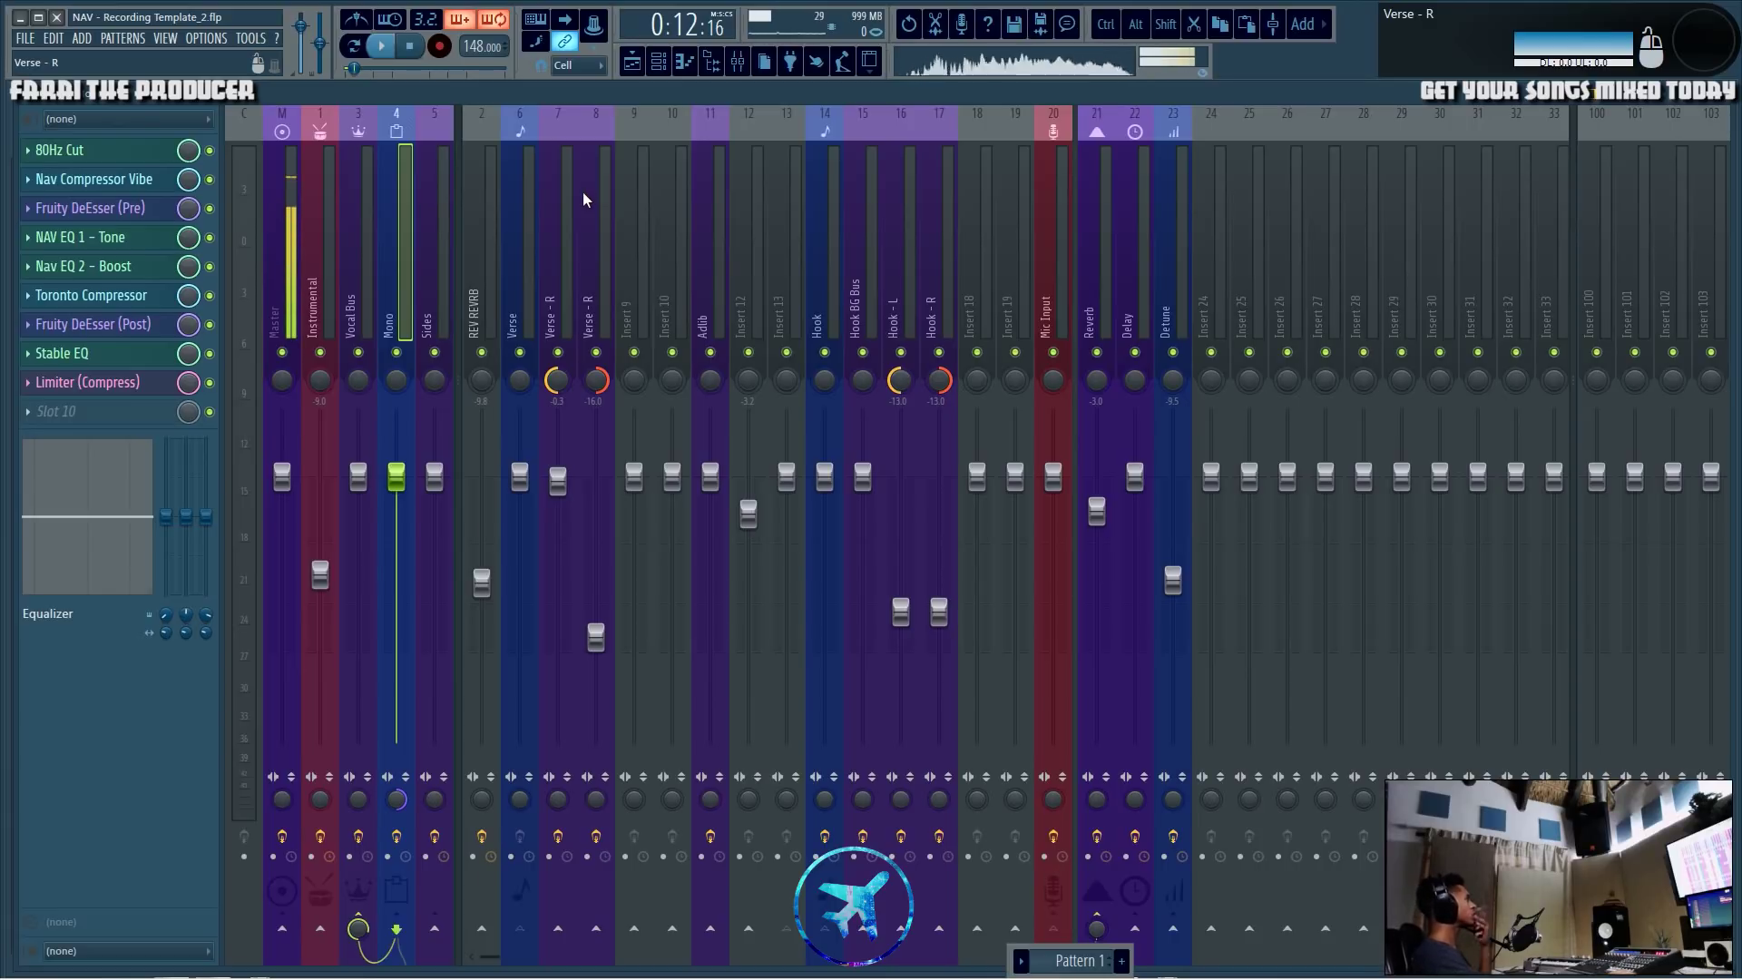
left_click(632, 63)
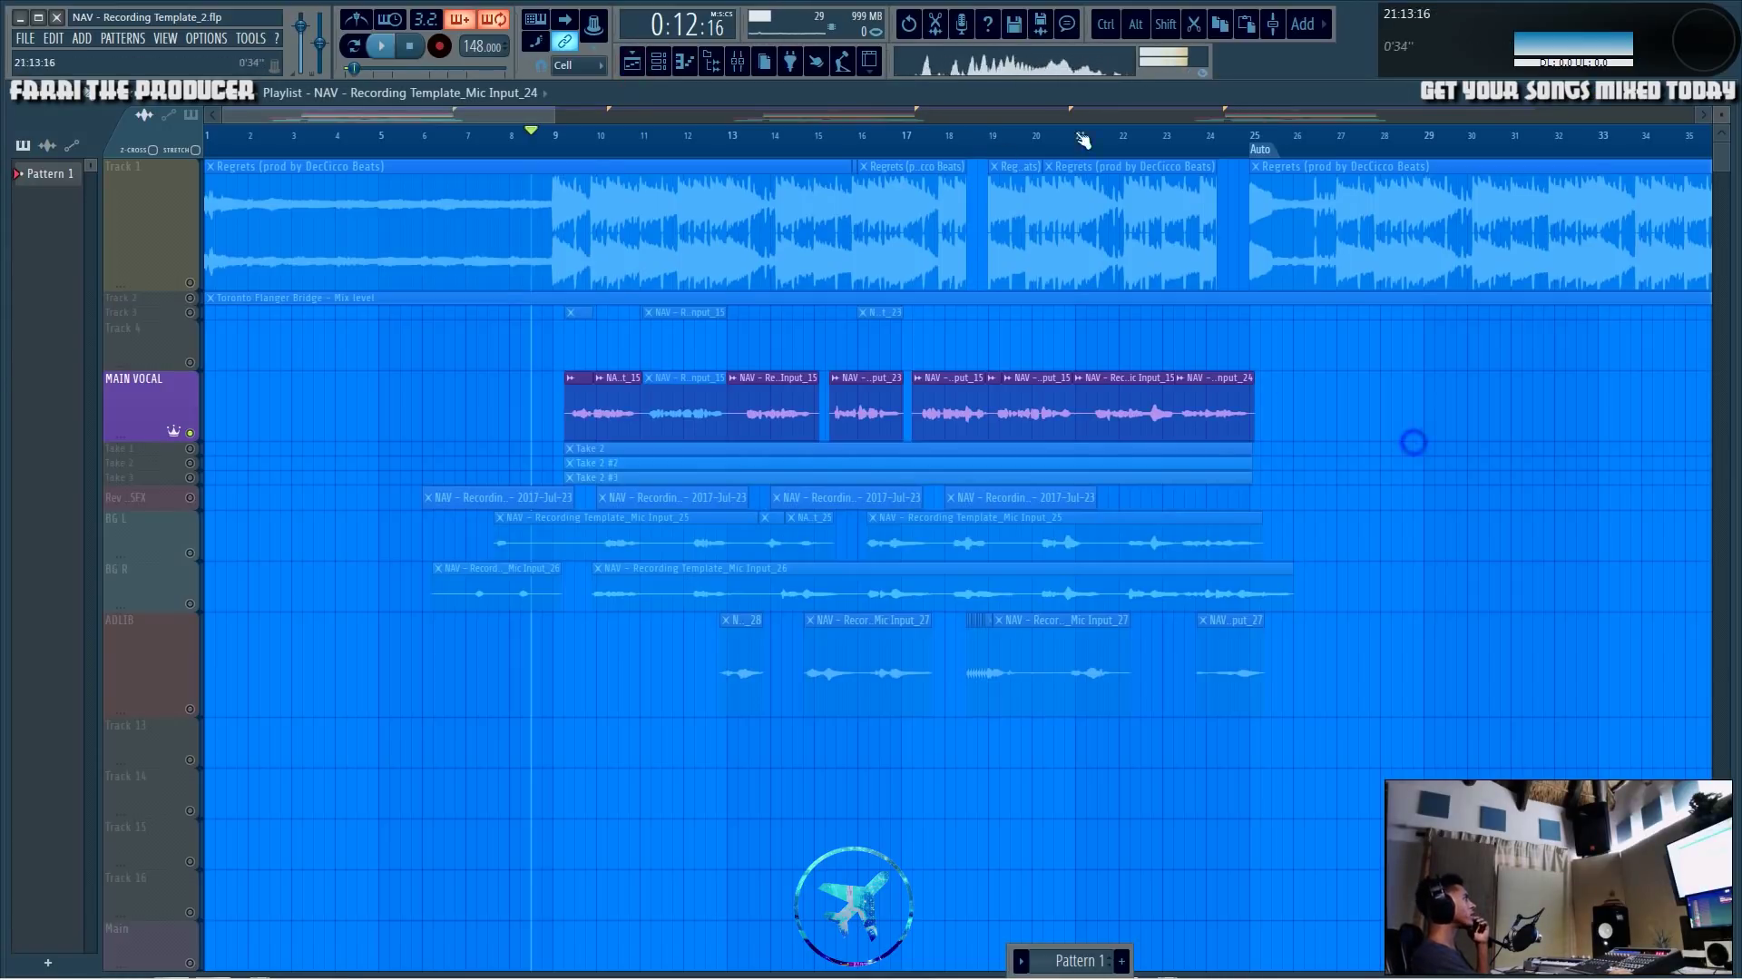
left_click(738, 63)
left_click(295, 220)
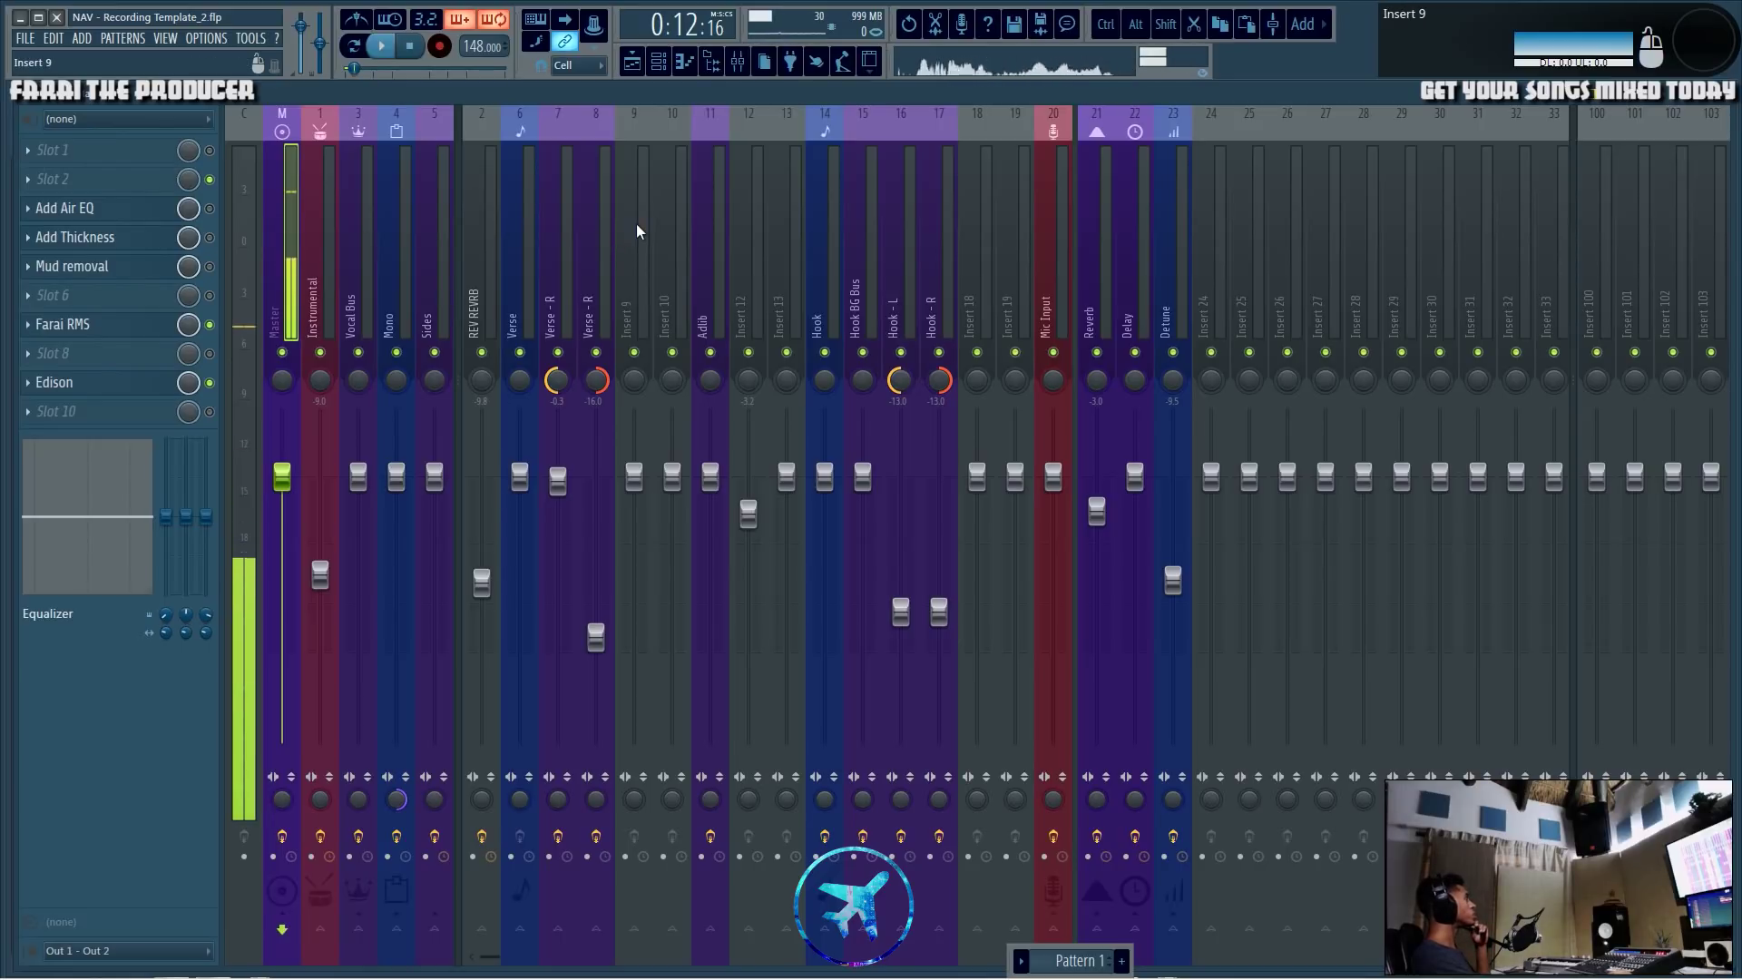
Inspect the effect slots of the Hook - L and Hook - R tracks.
left_click(892, 259)
left_click(935, 259, "ctrl")
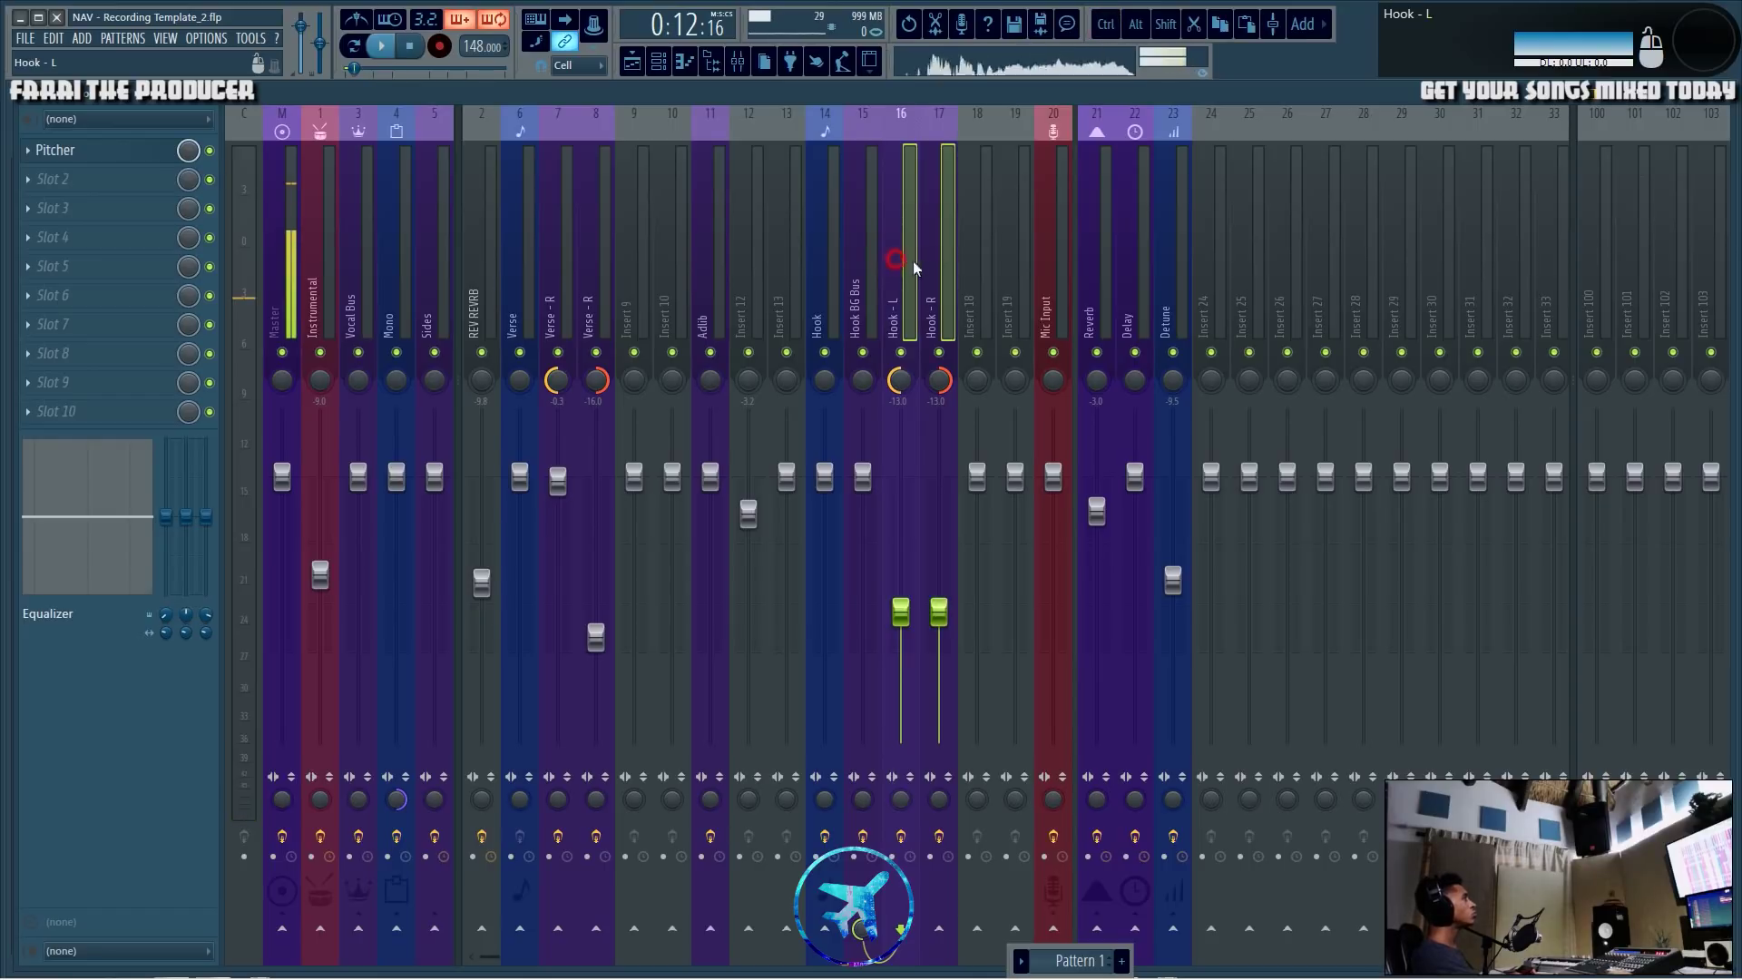
left_click(903, 264)
Solo the BG L and BG R playlist tracks together and play them with the mixer in view.
key("F5")
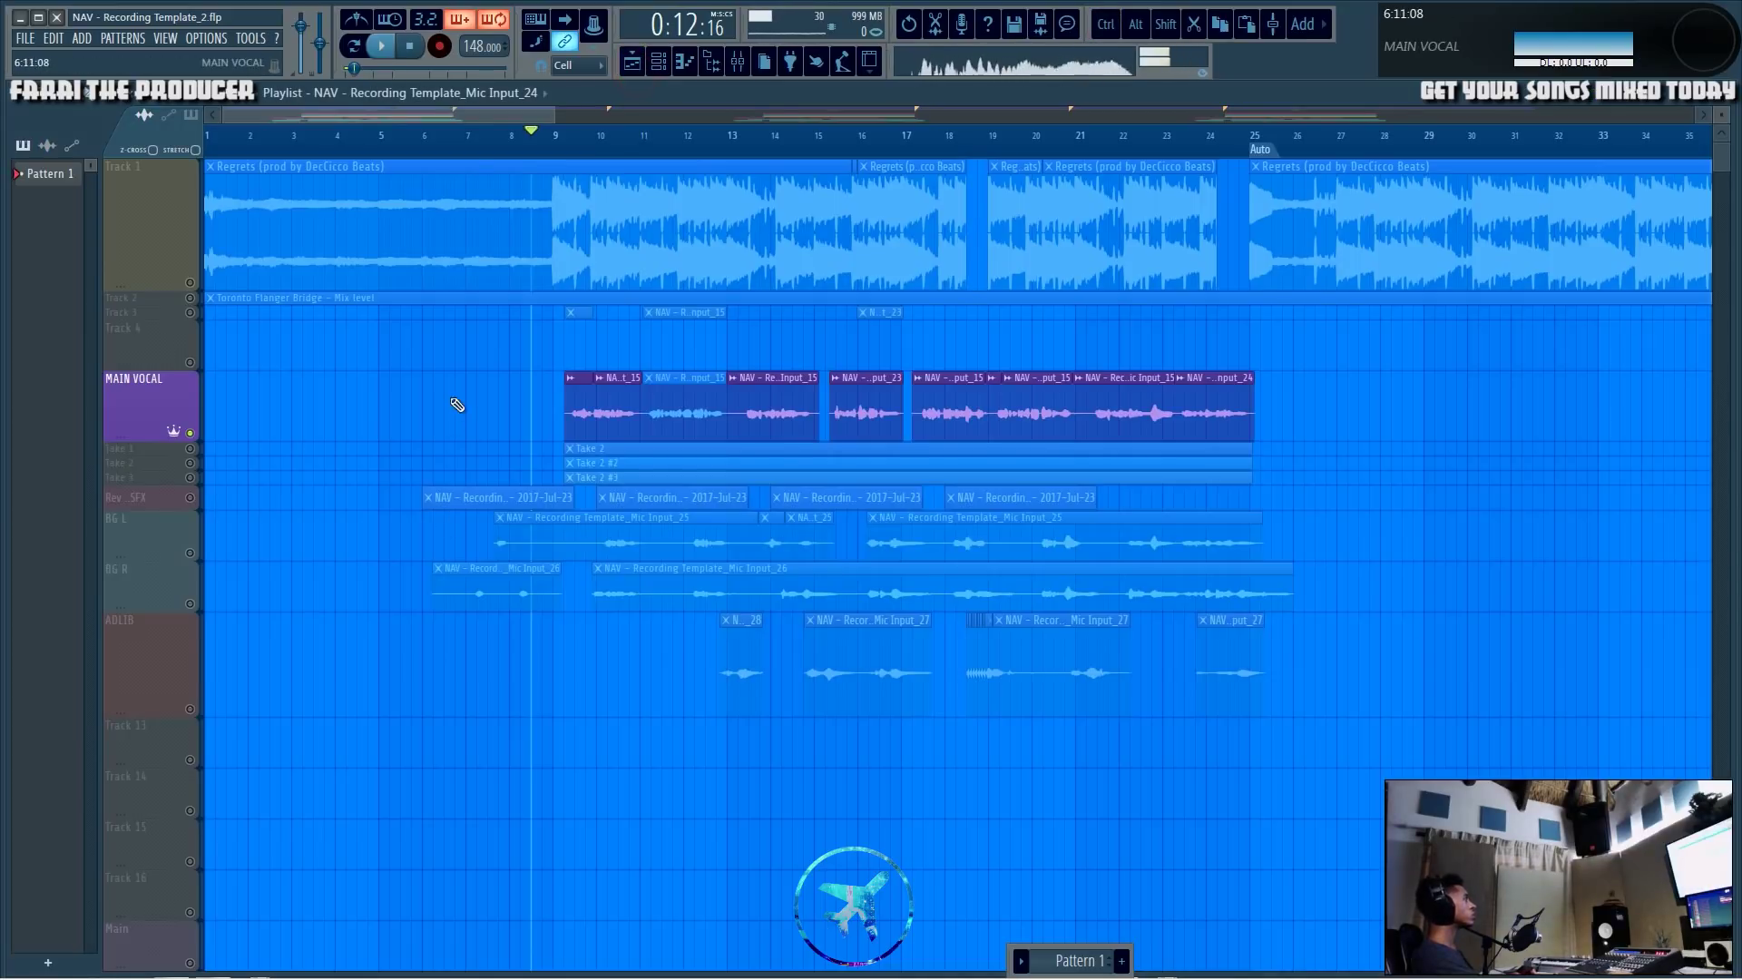
left_click(194, 551)
left_click(195, 601, "ctrl")
key("space")
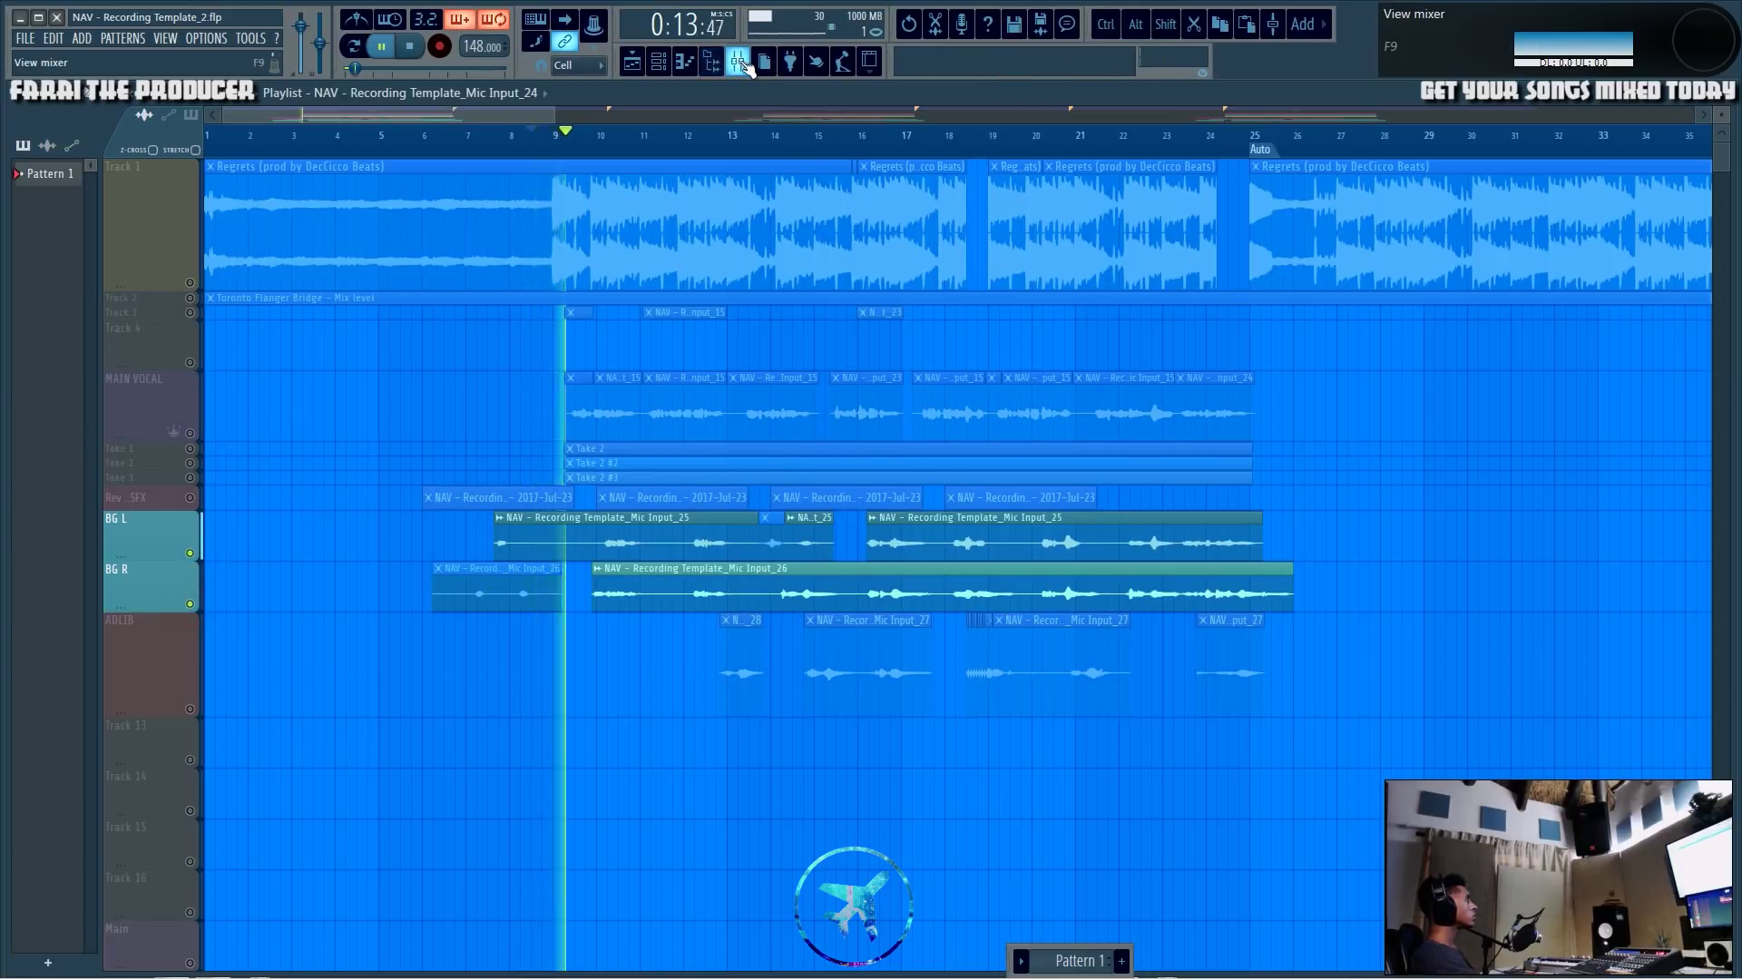
key("F9")
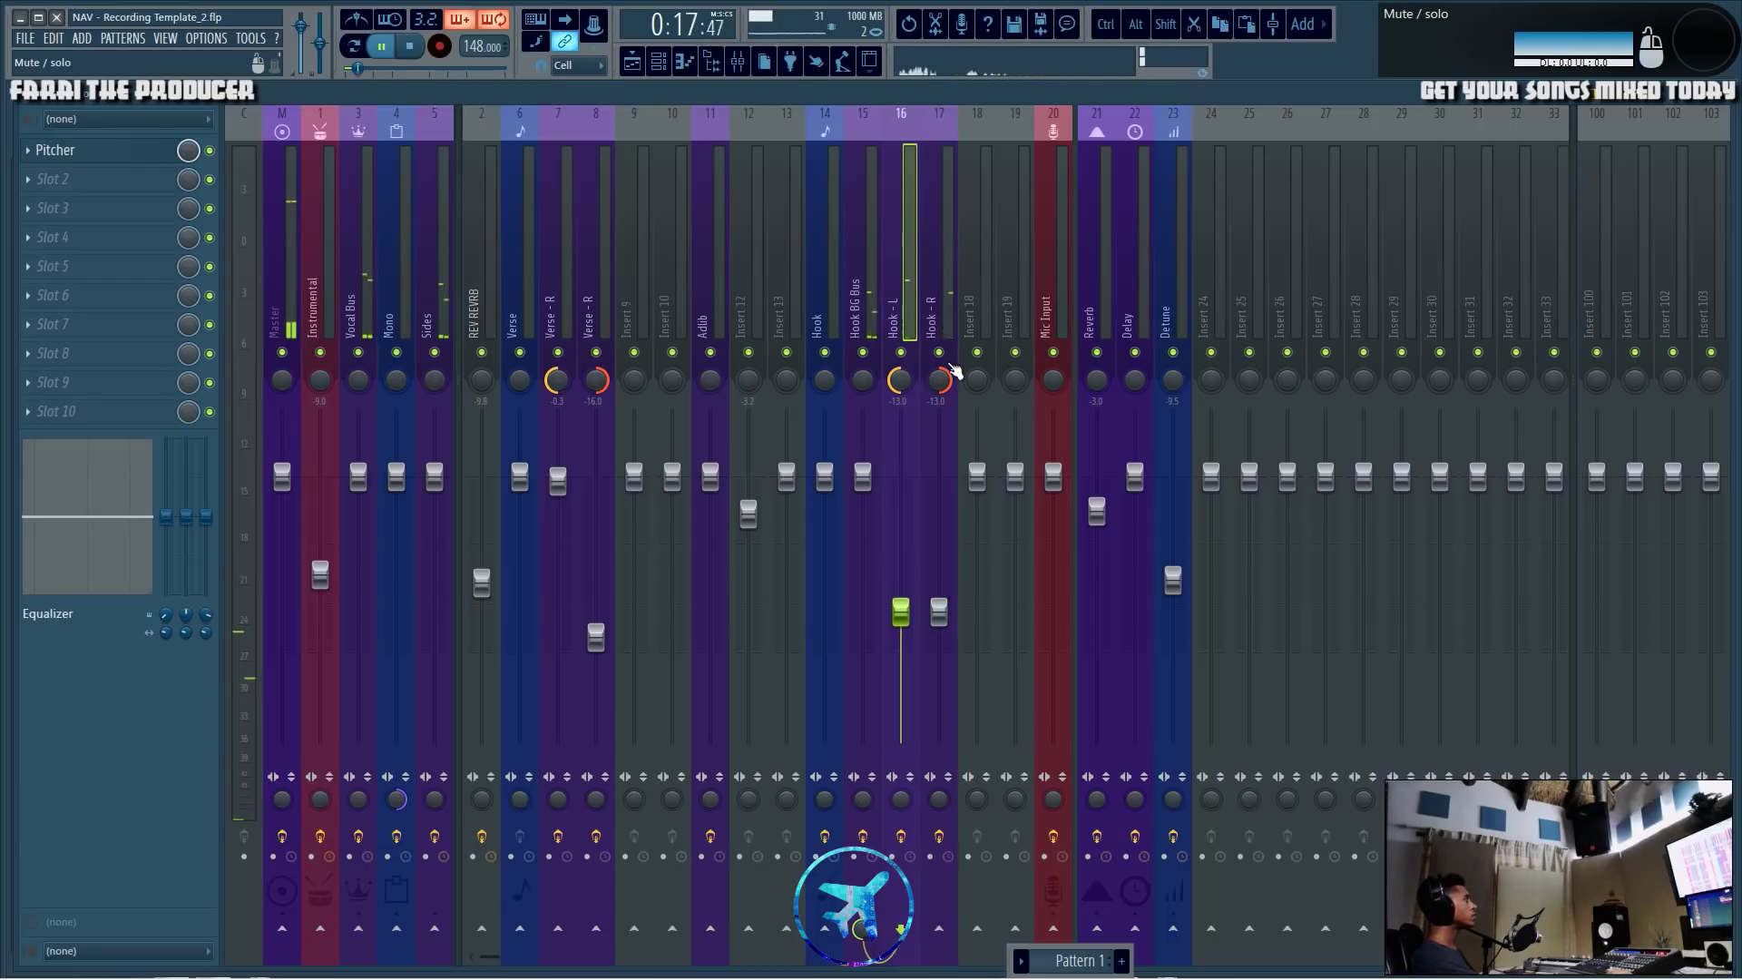
Audition Hook - L and Hook - R separately by muting each in turn, then unmute both and stop playback.
left_click(939, 353)
left_click(901, 352)
left_click(939, 352)
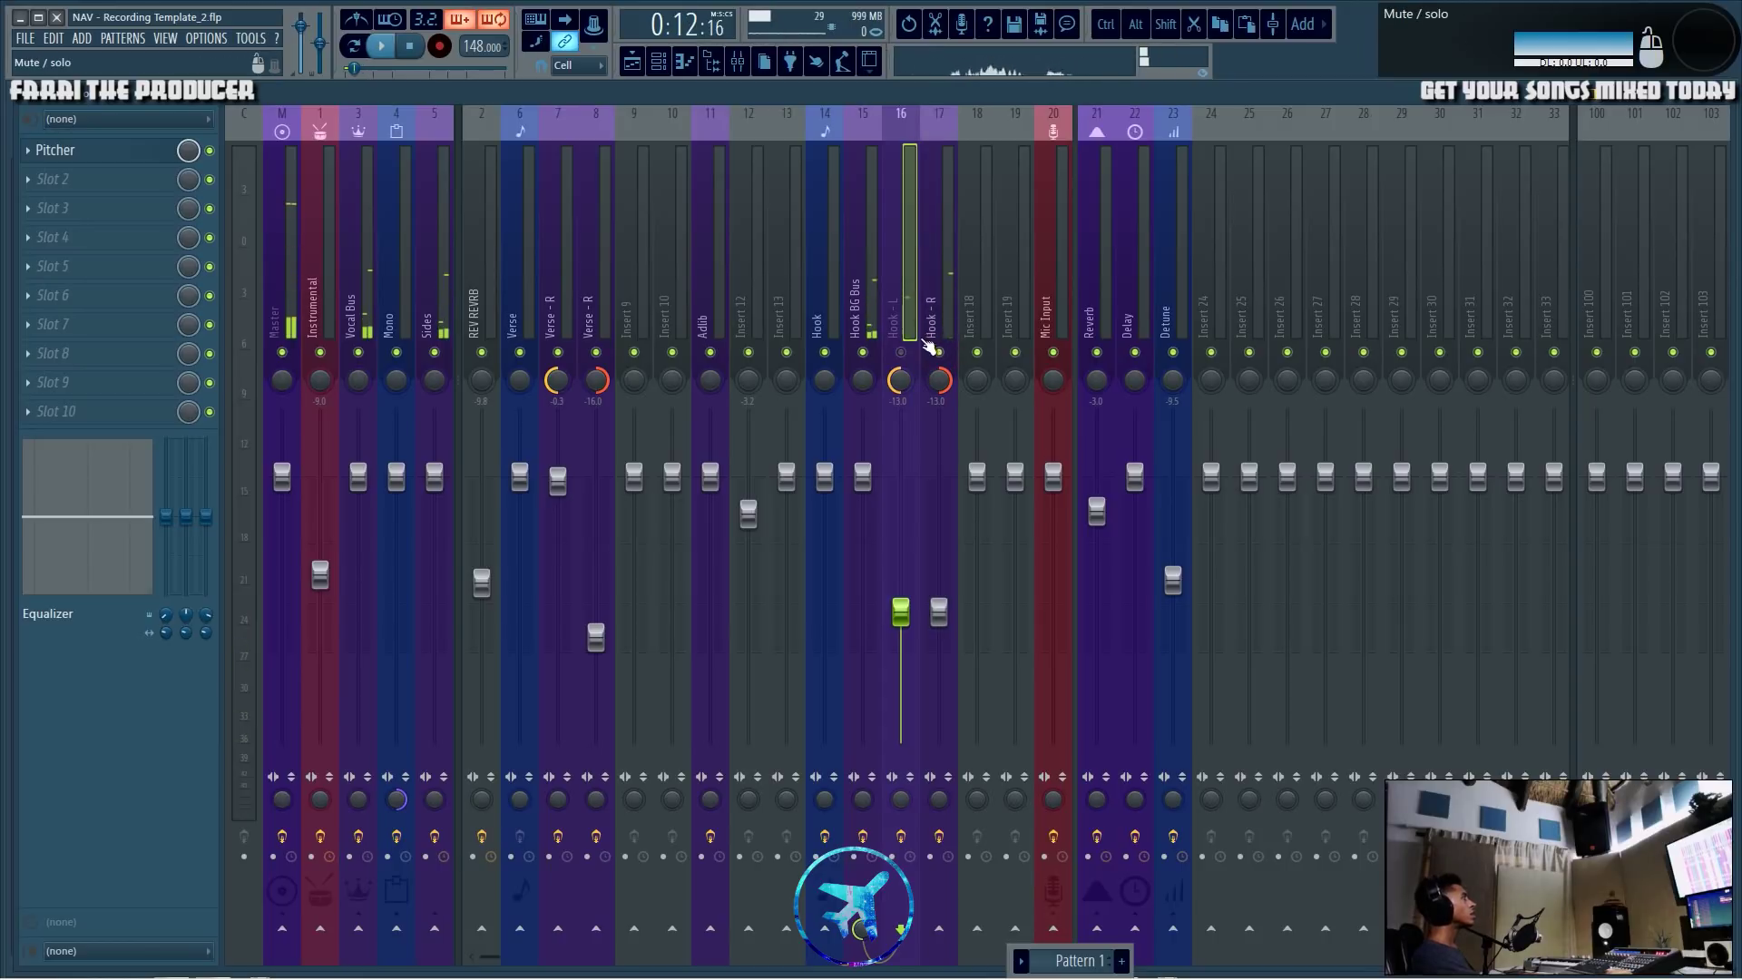
left_click(901, 352)
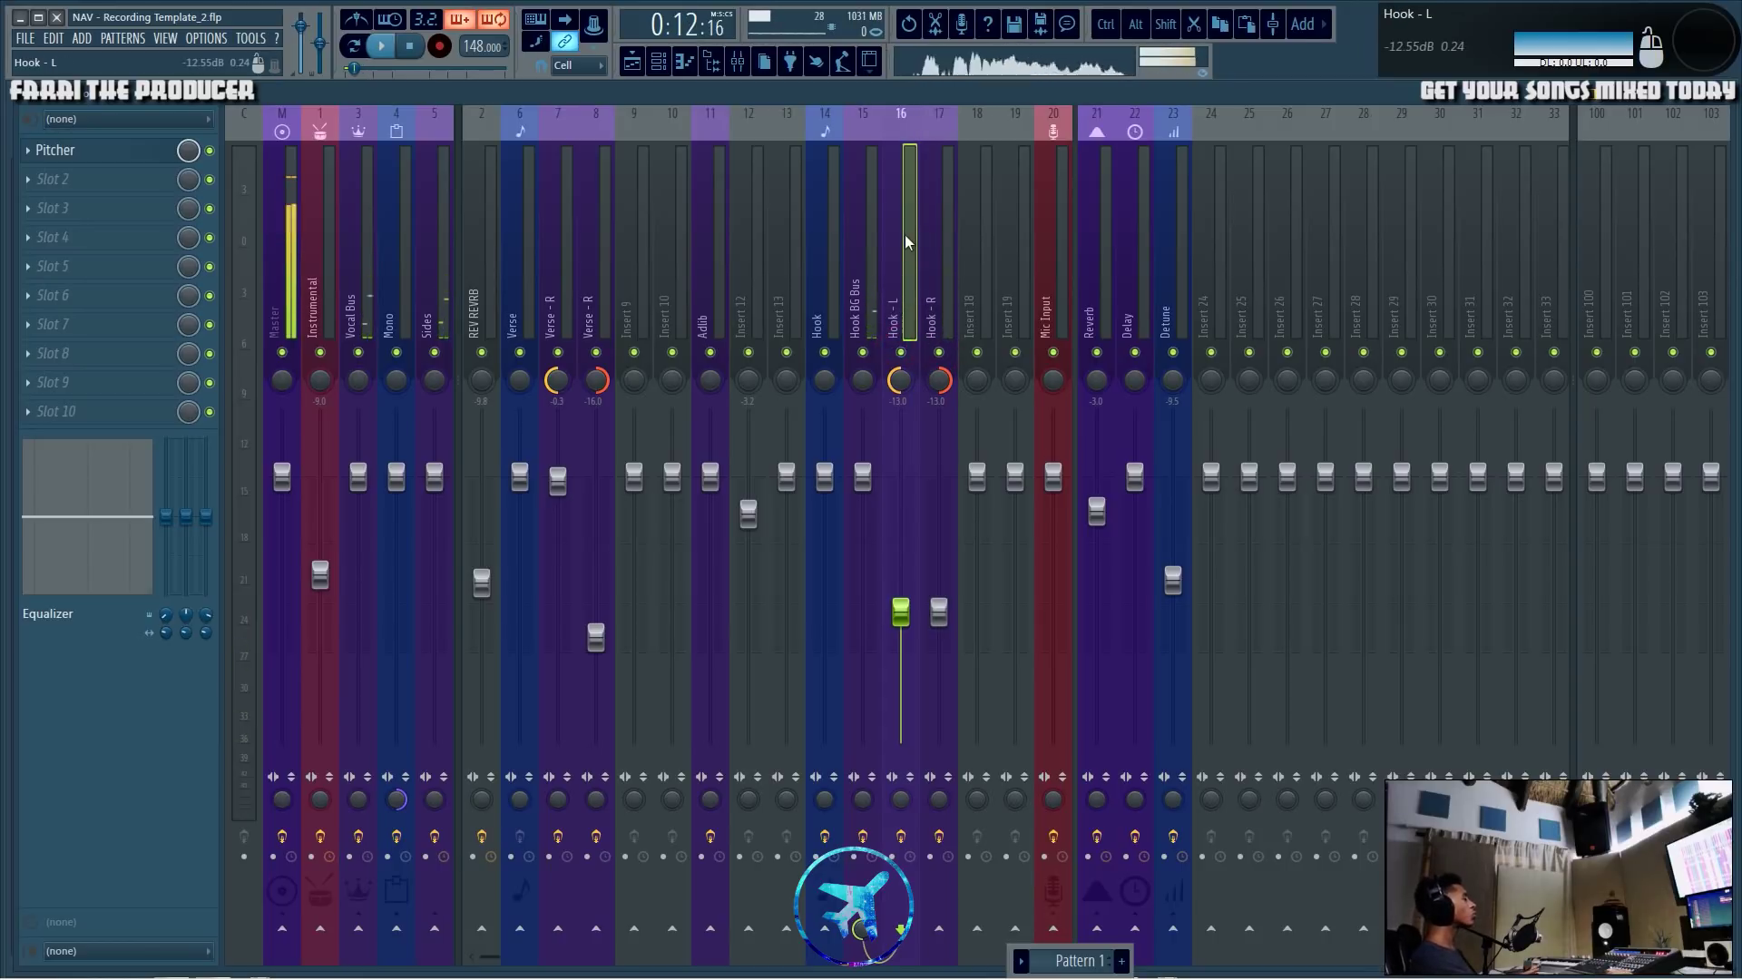
Highlight Hook - L and Hook - R together, and check each track's Pitcher slot.
left_click(939, 263, "ctrl")
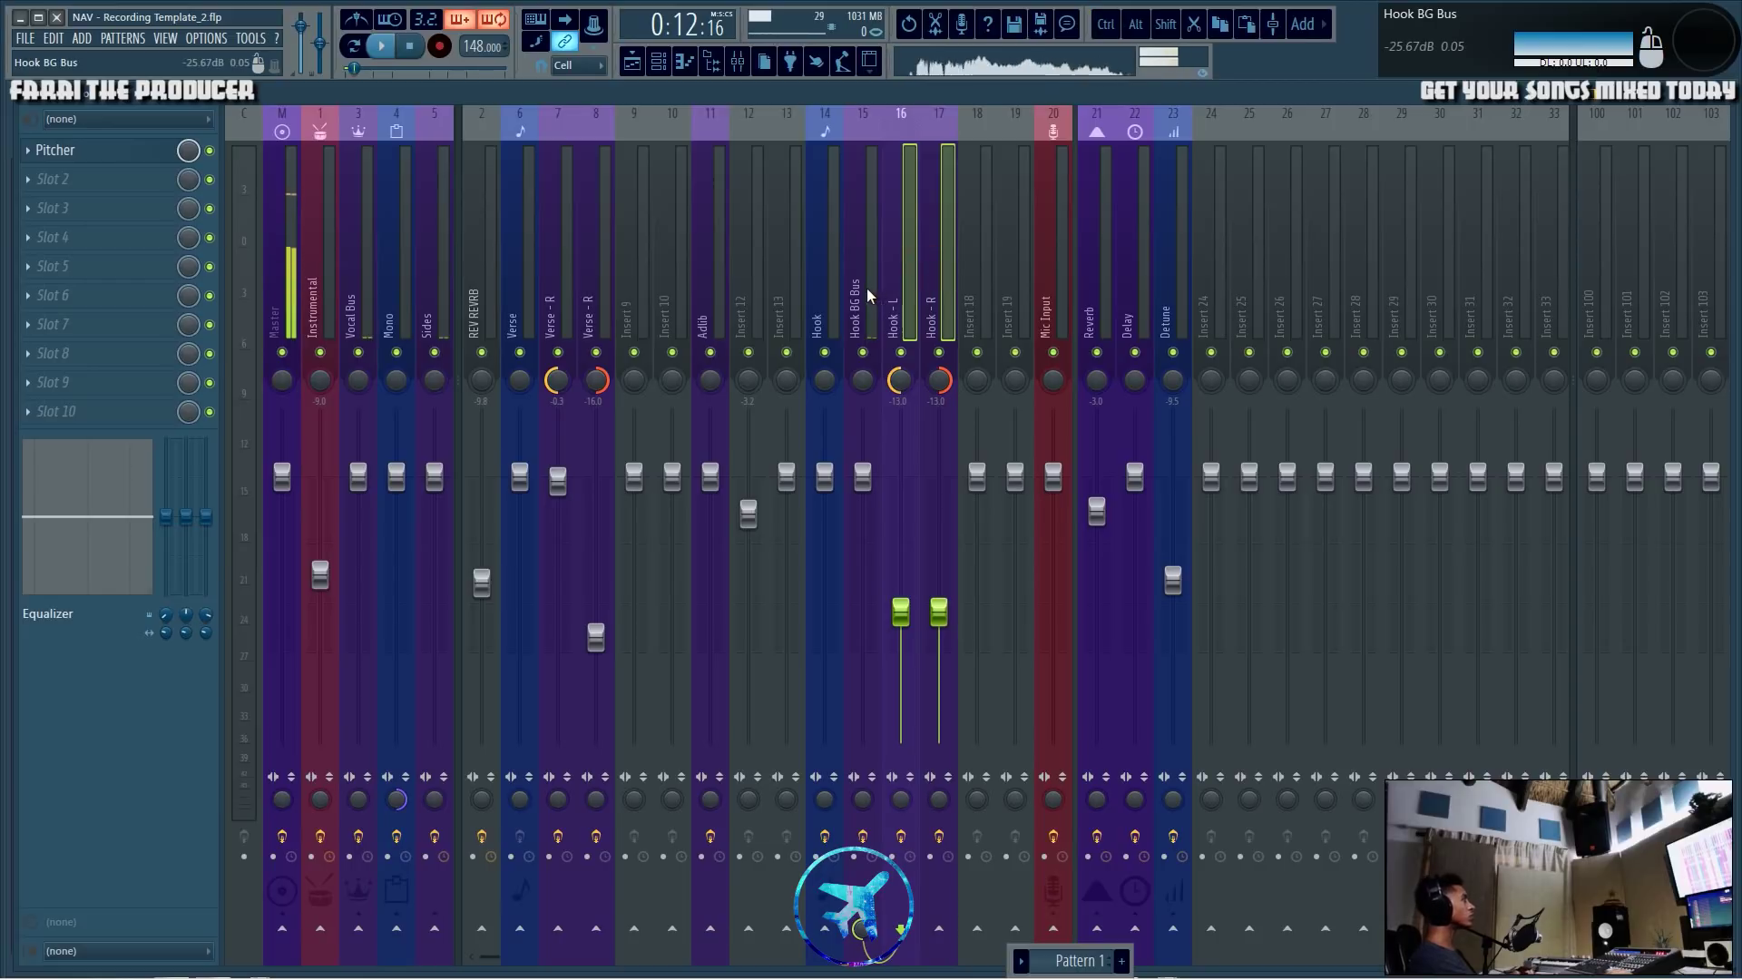
left_click(910, 315, "ctrl")
left_click(906, 308)
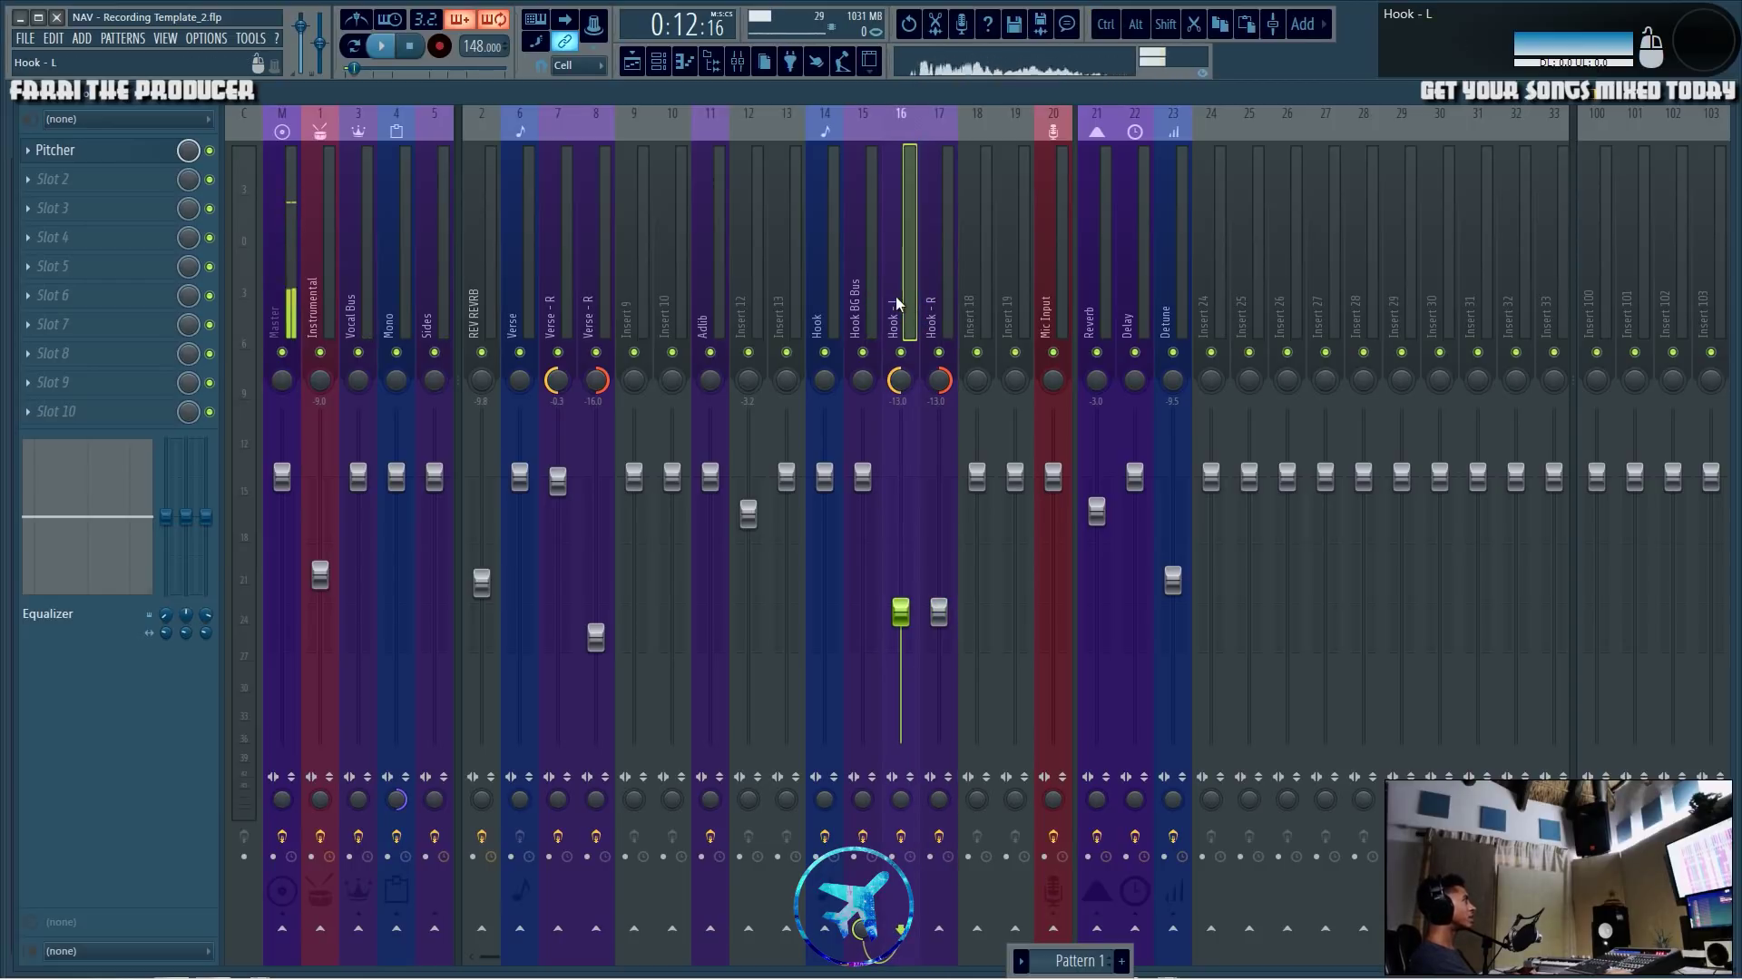
left_click(944, 309)
Open Fruity Reeverb (Long) on the Hook BG Bus and move its window clear of the effect slots.
left_click(853, 211)
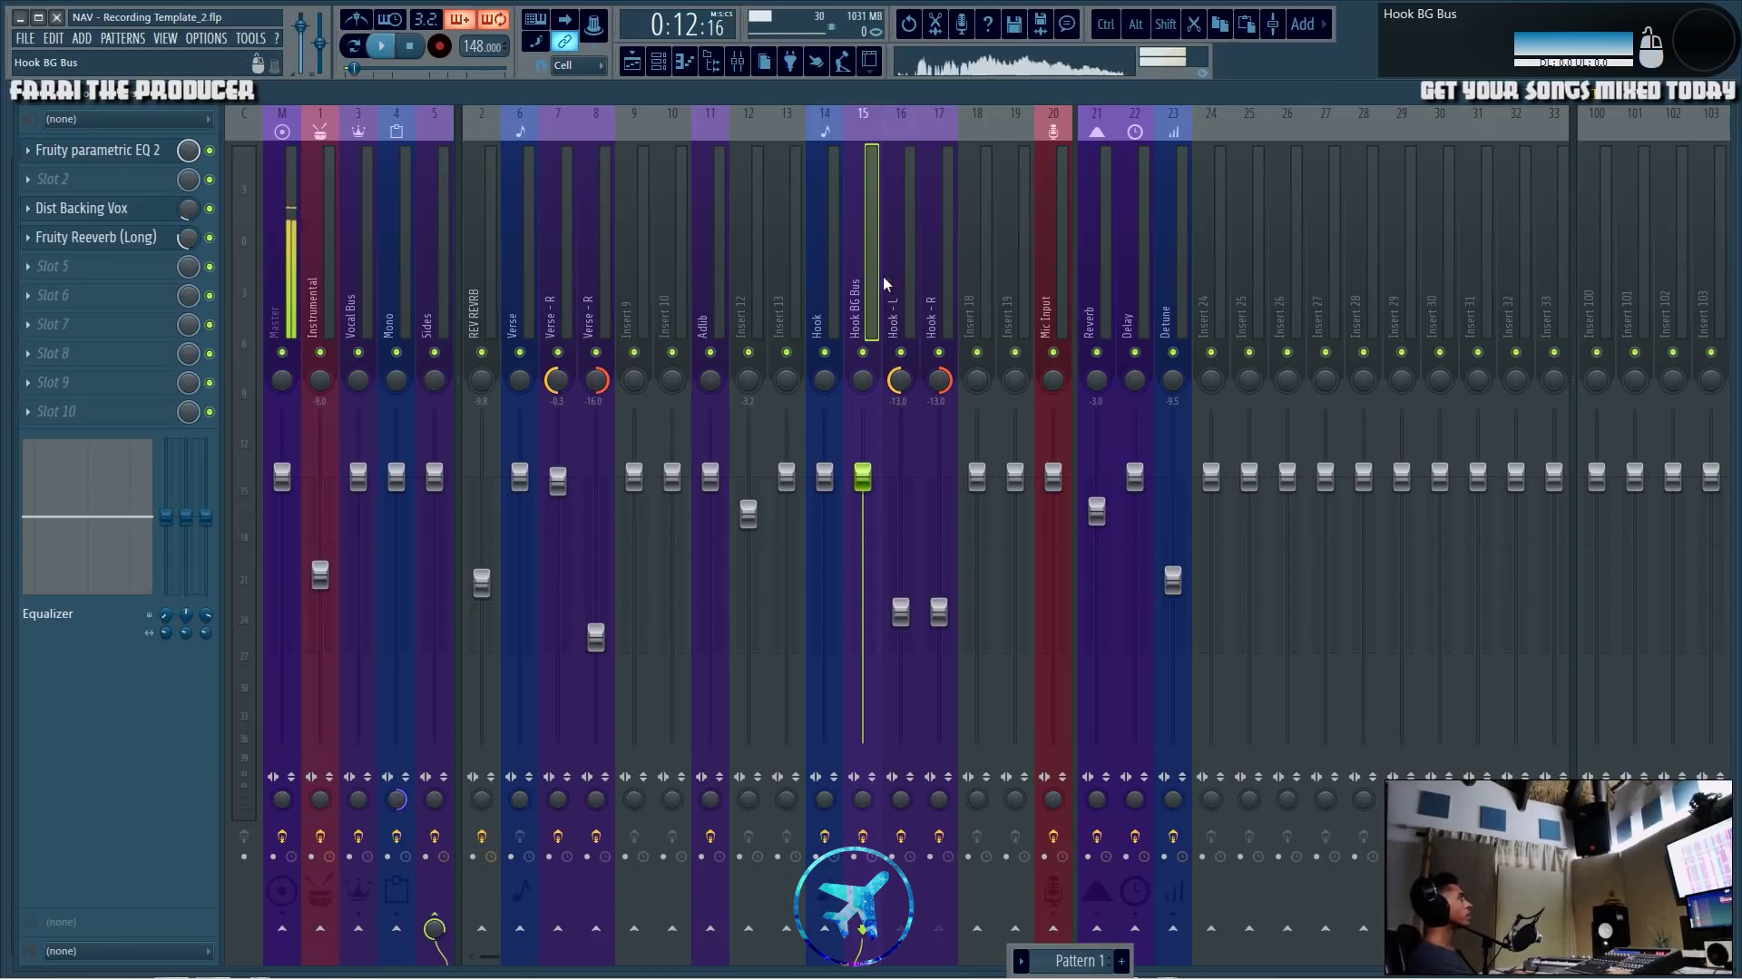
left_click(145, 238)
left_click_drag(250, 161, 1118, 398)
Compare the effects and output routing of the Sides bus with those of the Mono bus and Vocal Bus.
left_click(435, 283)
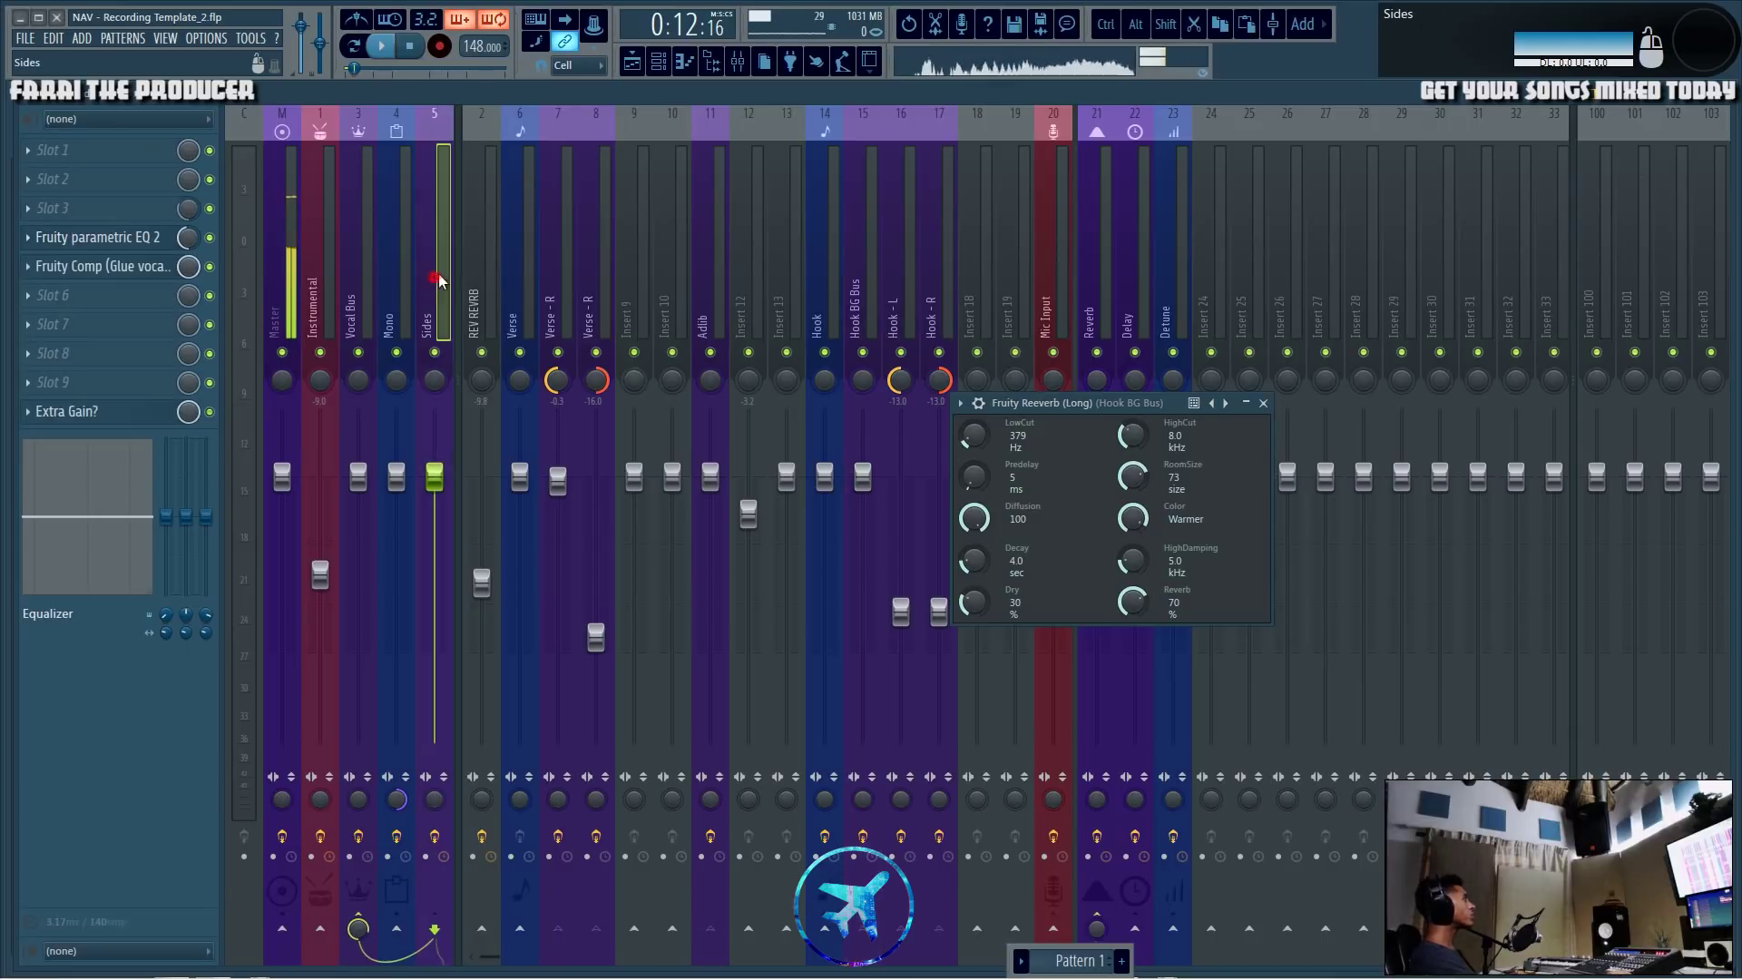
left_click(383, 226)
left_click(362, 236)
left_click(399, 213)
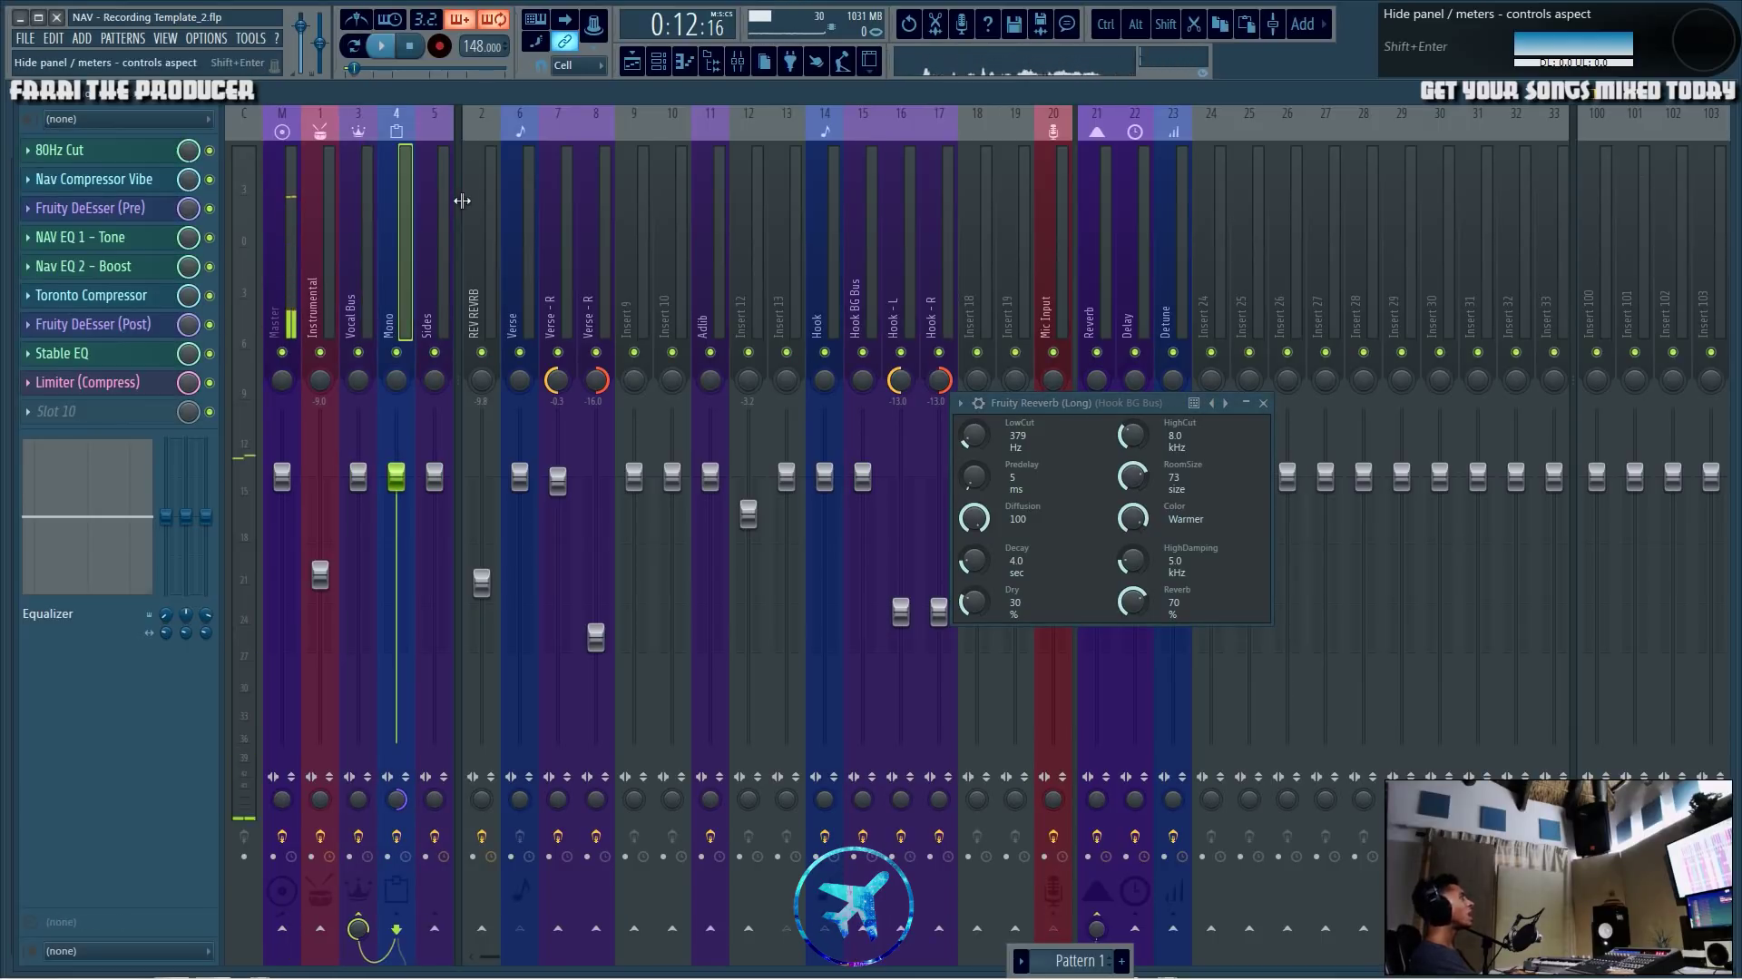
left_click(433, 194)
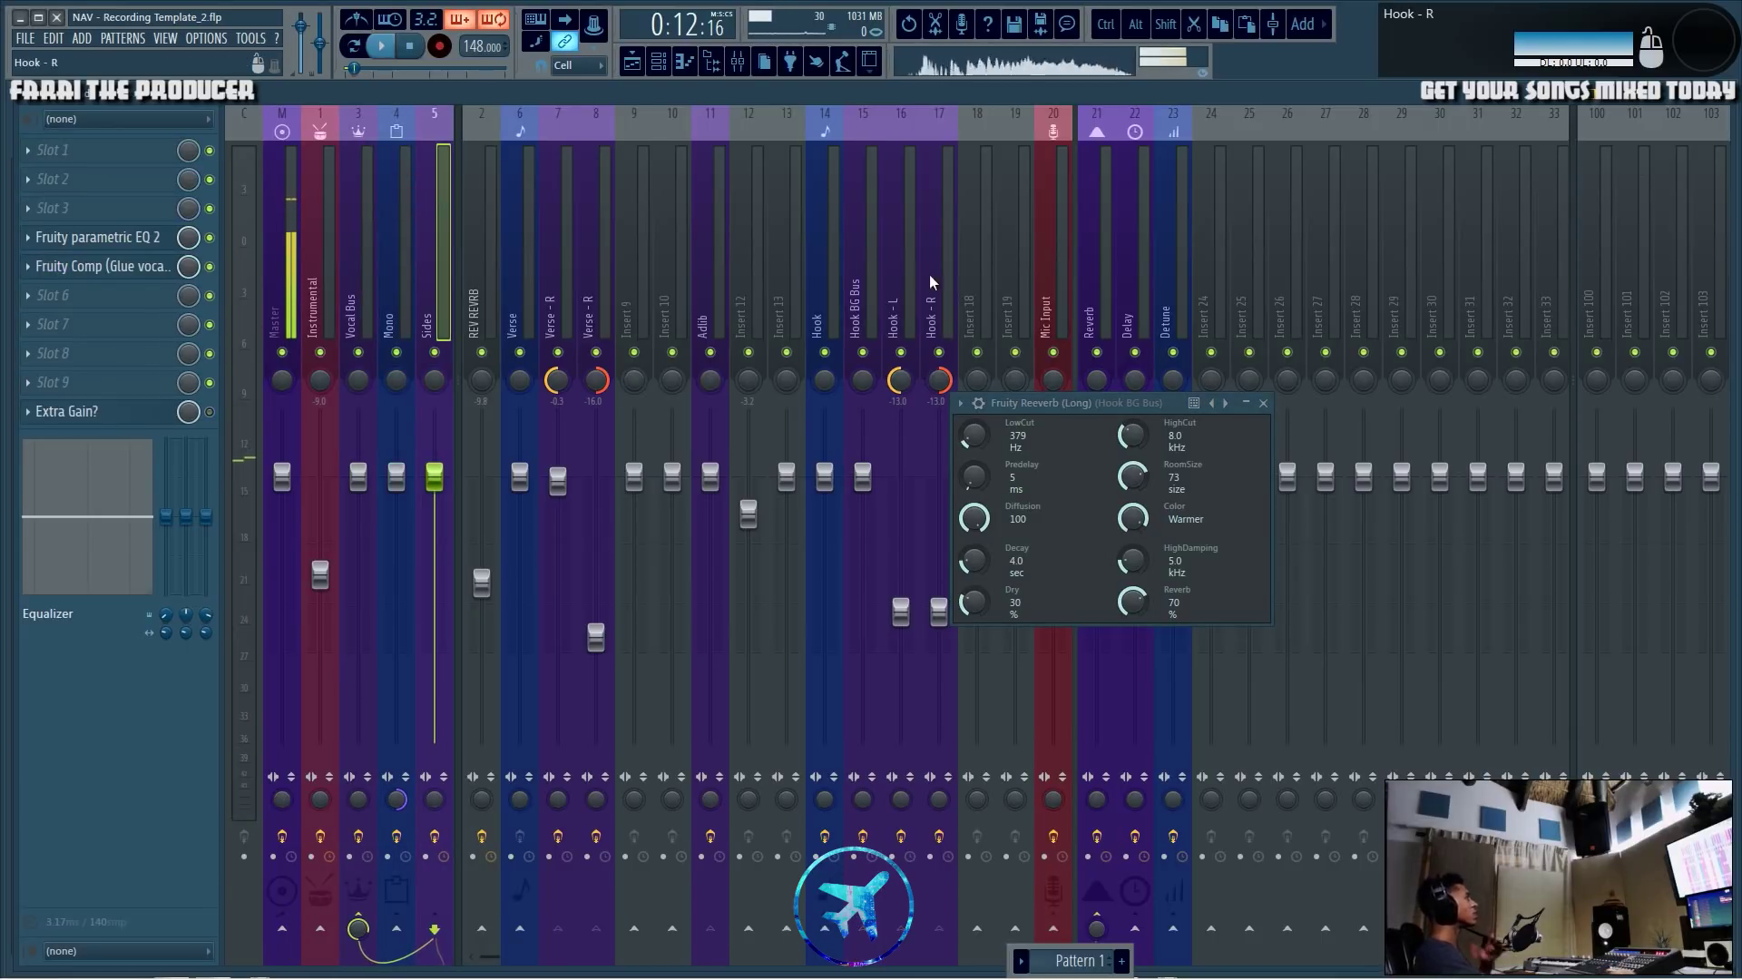
Compare the Hook BG Bus effects with the Hook - L and Hook - R slots, and close Fruity Reeverb (Long).
left_click(863, 267)
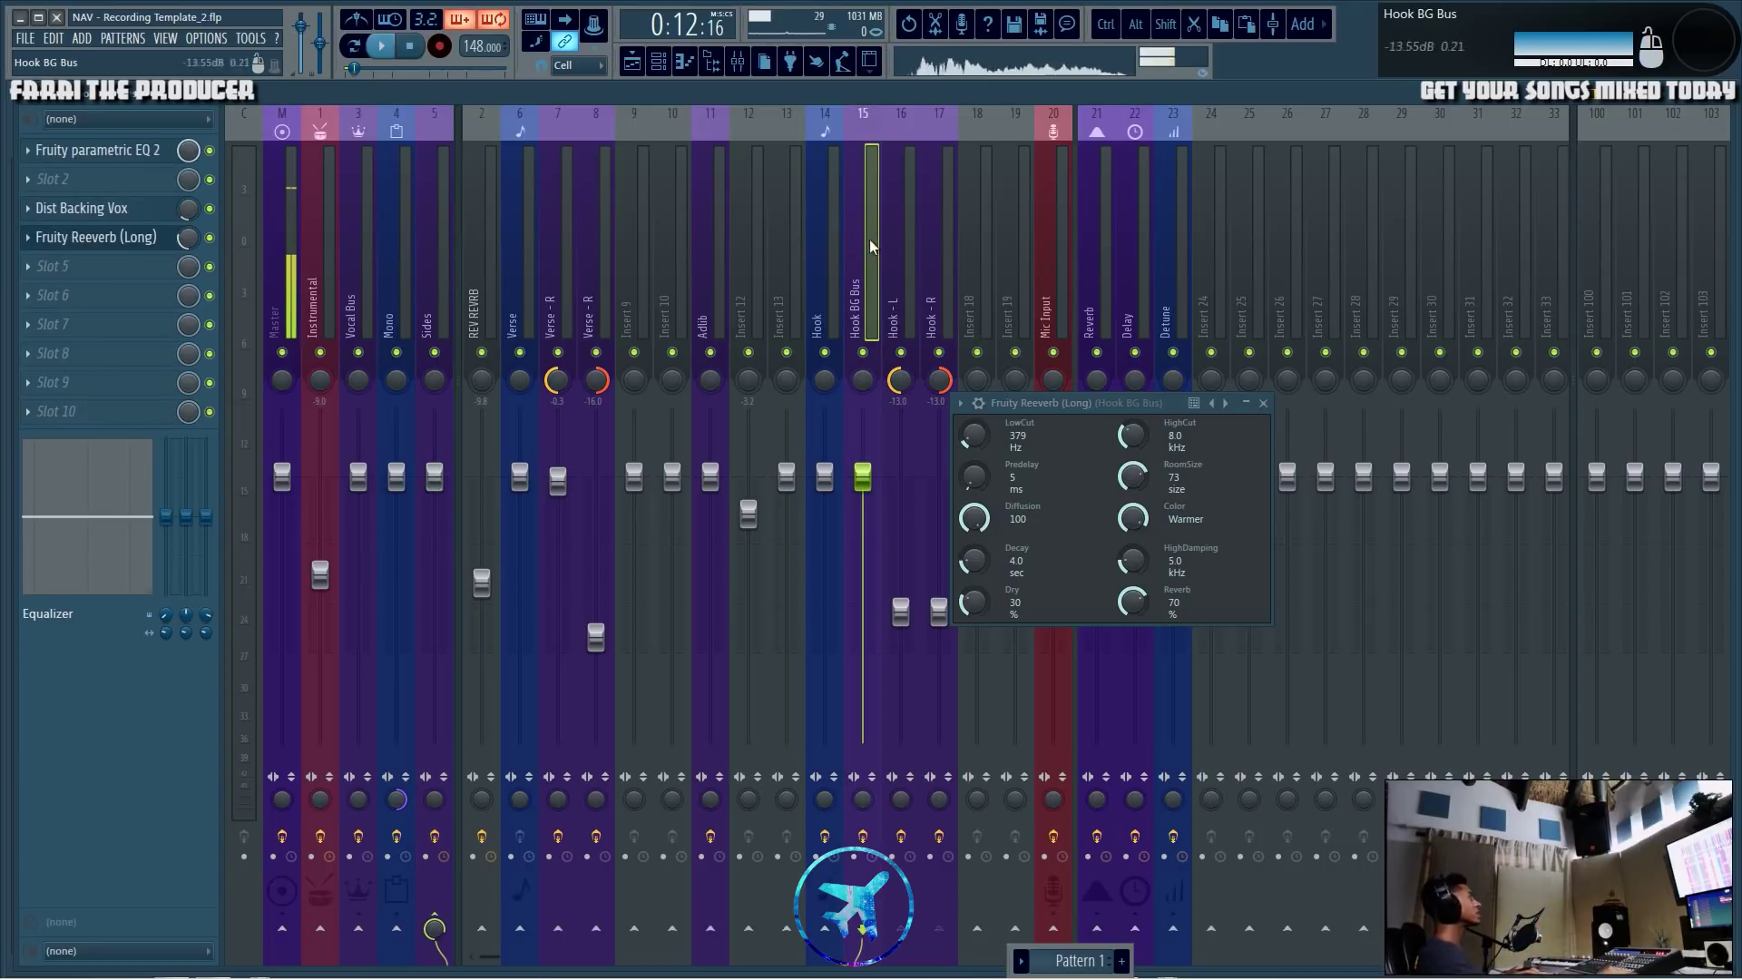
left_click(908, 260)
left_click(875, 253)
left_click(890, 270)
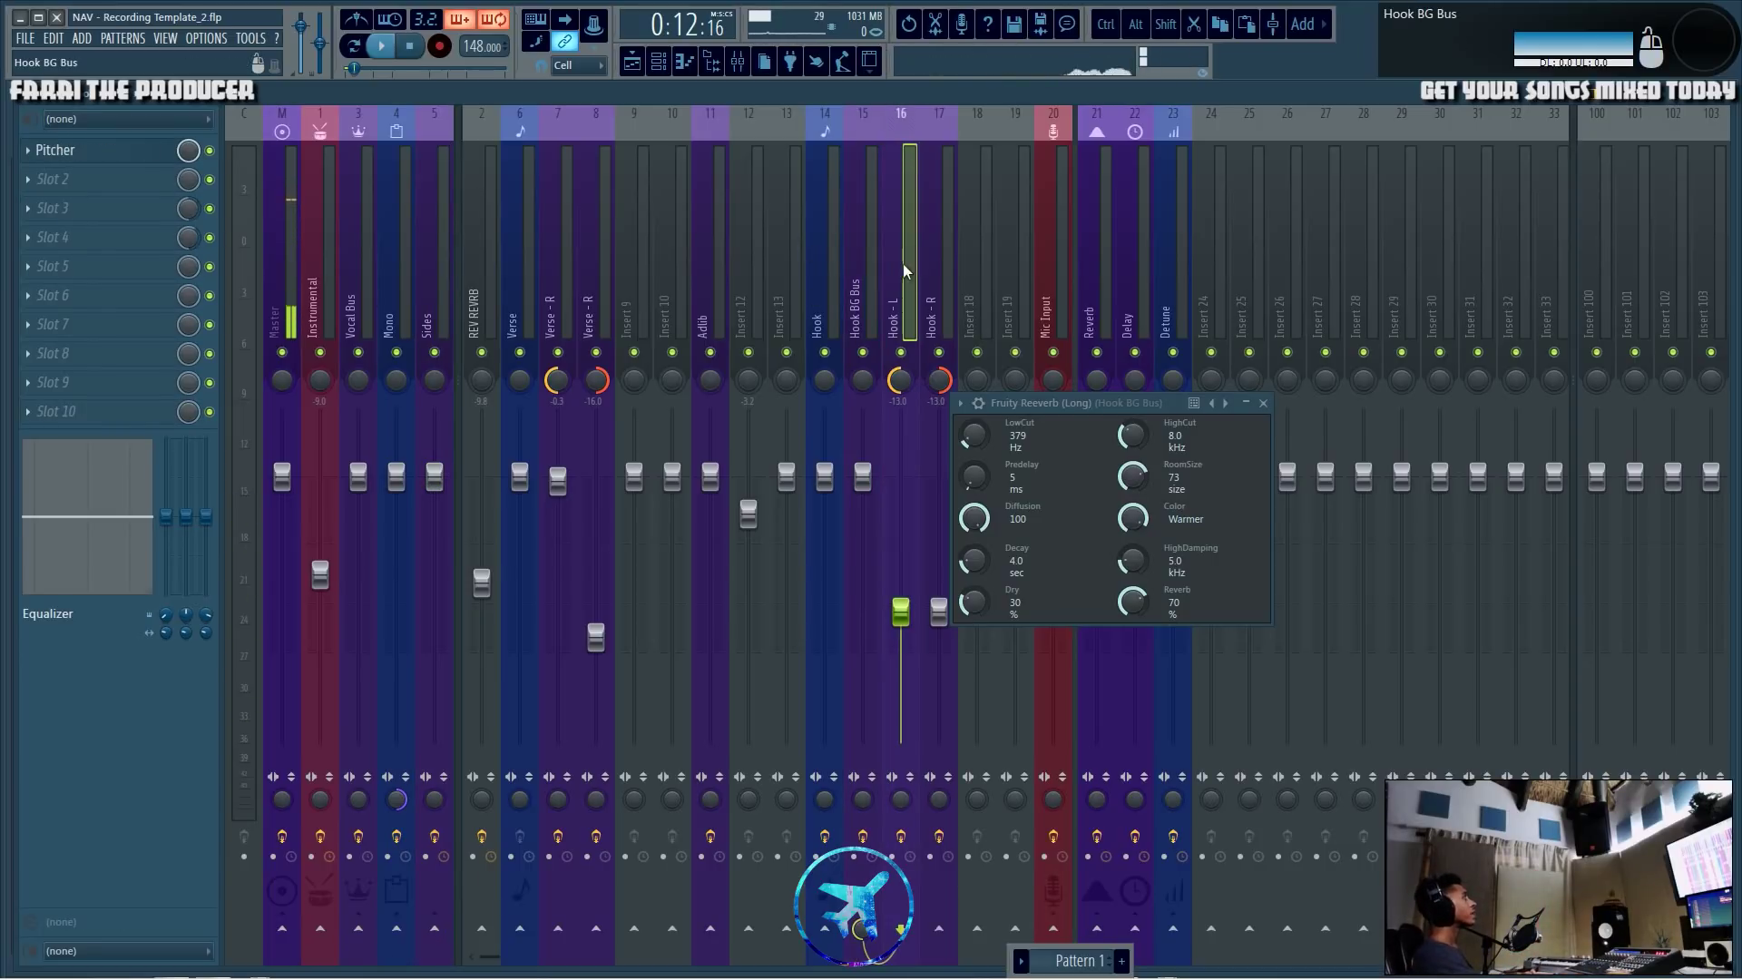
left_click(951, 265)
left_click(1262, 401)
Trace the routing of Hook - L and Hook - R into the Hook BG Bus.
left_click(894, 272)
left_click(943, 273)
left_click(894, 278)
left_click(862, 272)
left_click(903, 281)
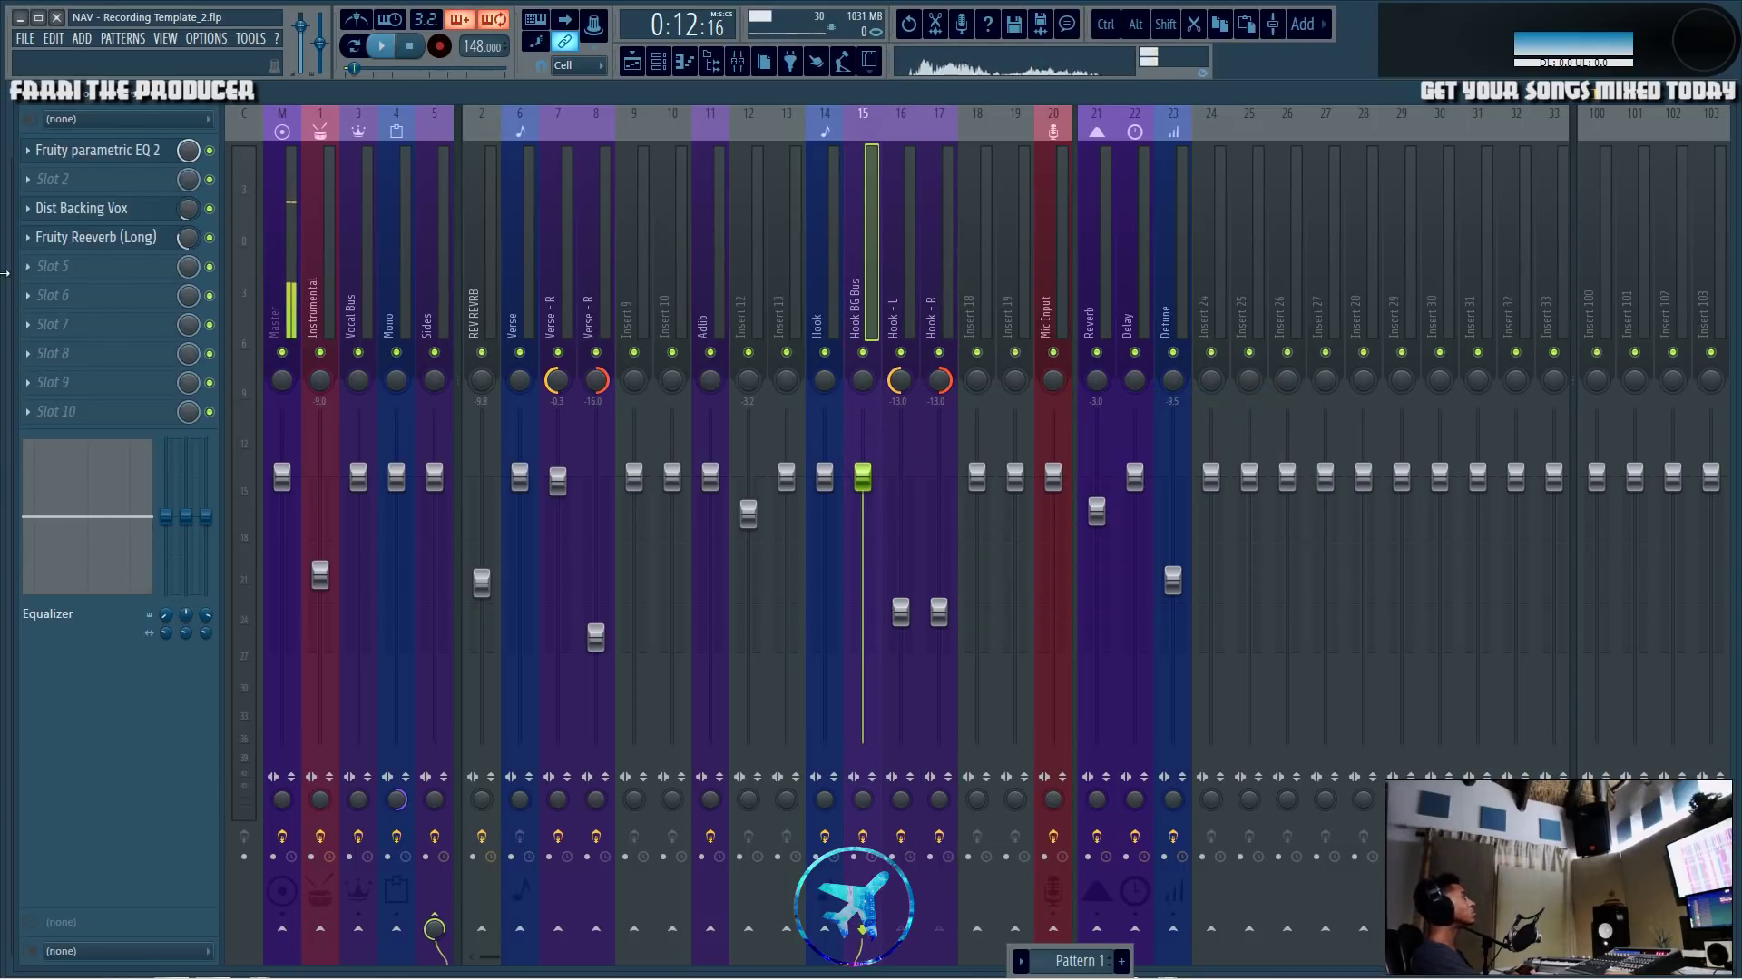
left_click(915, 277)
left_click(866, 275)
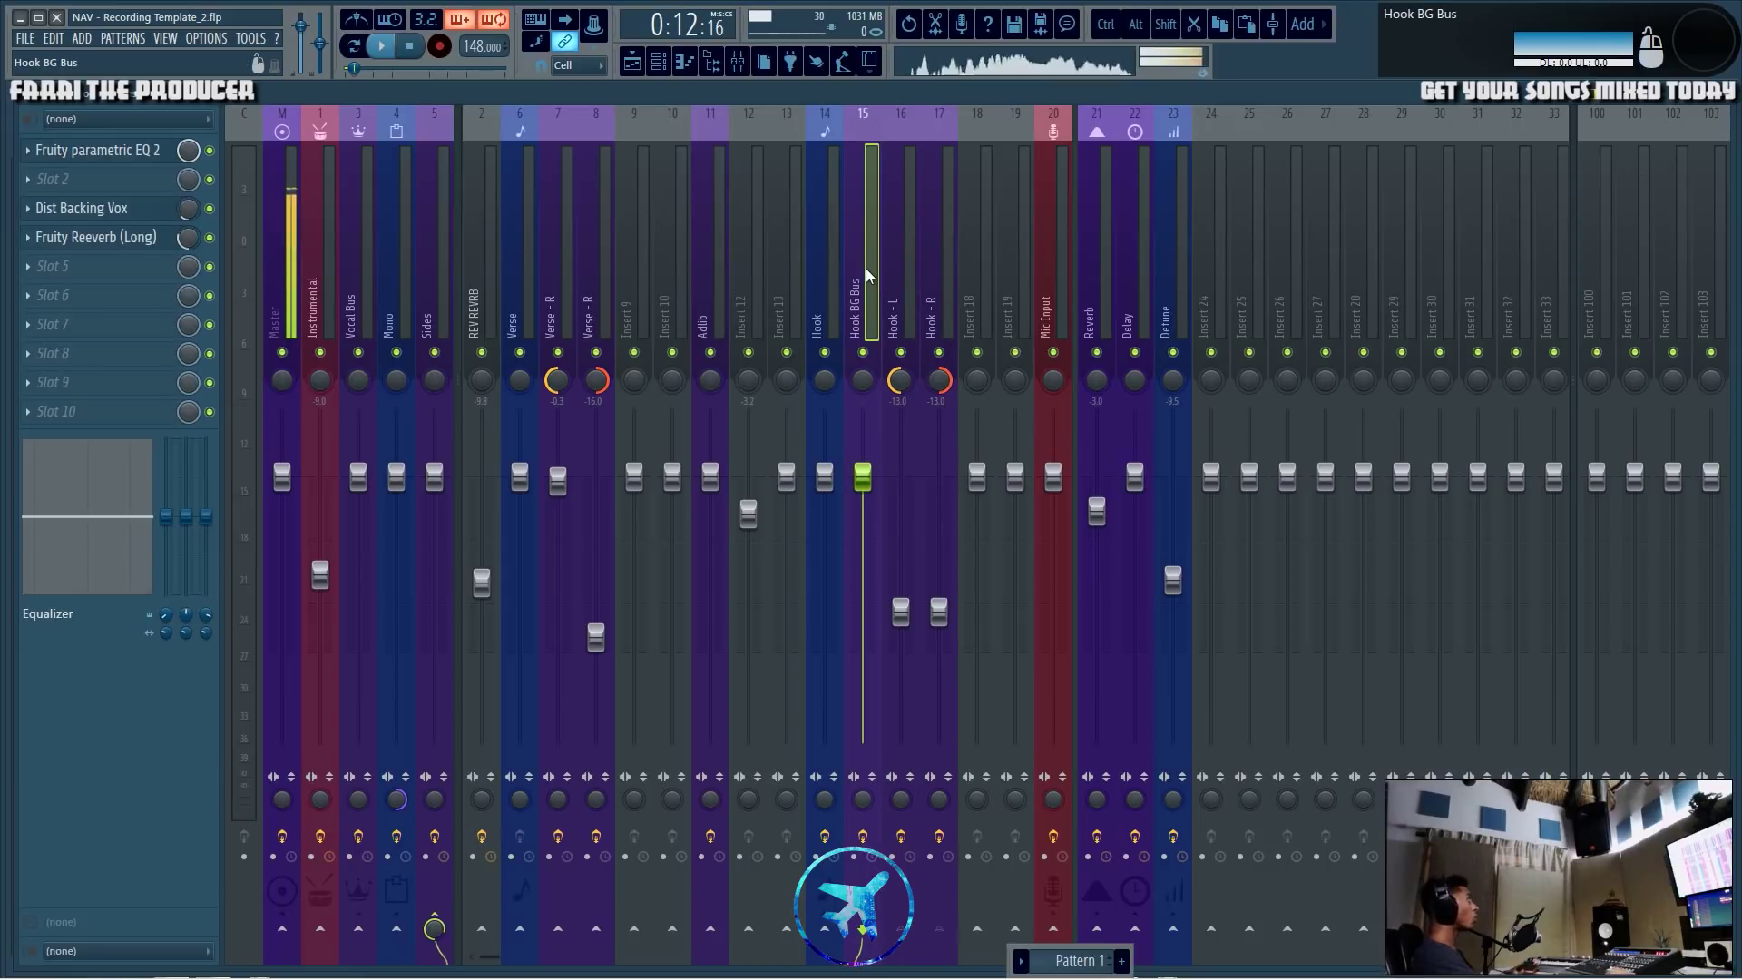
Set the playlist playhead to bar 10 and audition the background vocals while viewing the mixer.
key("F5")
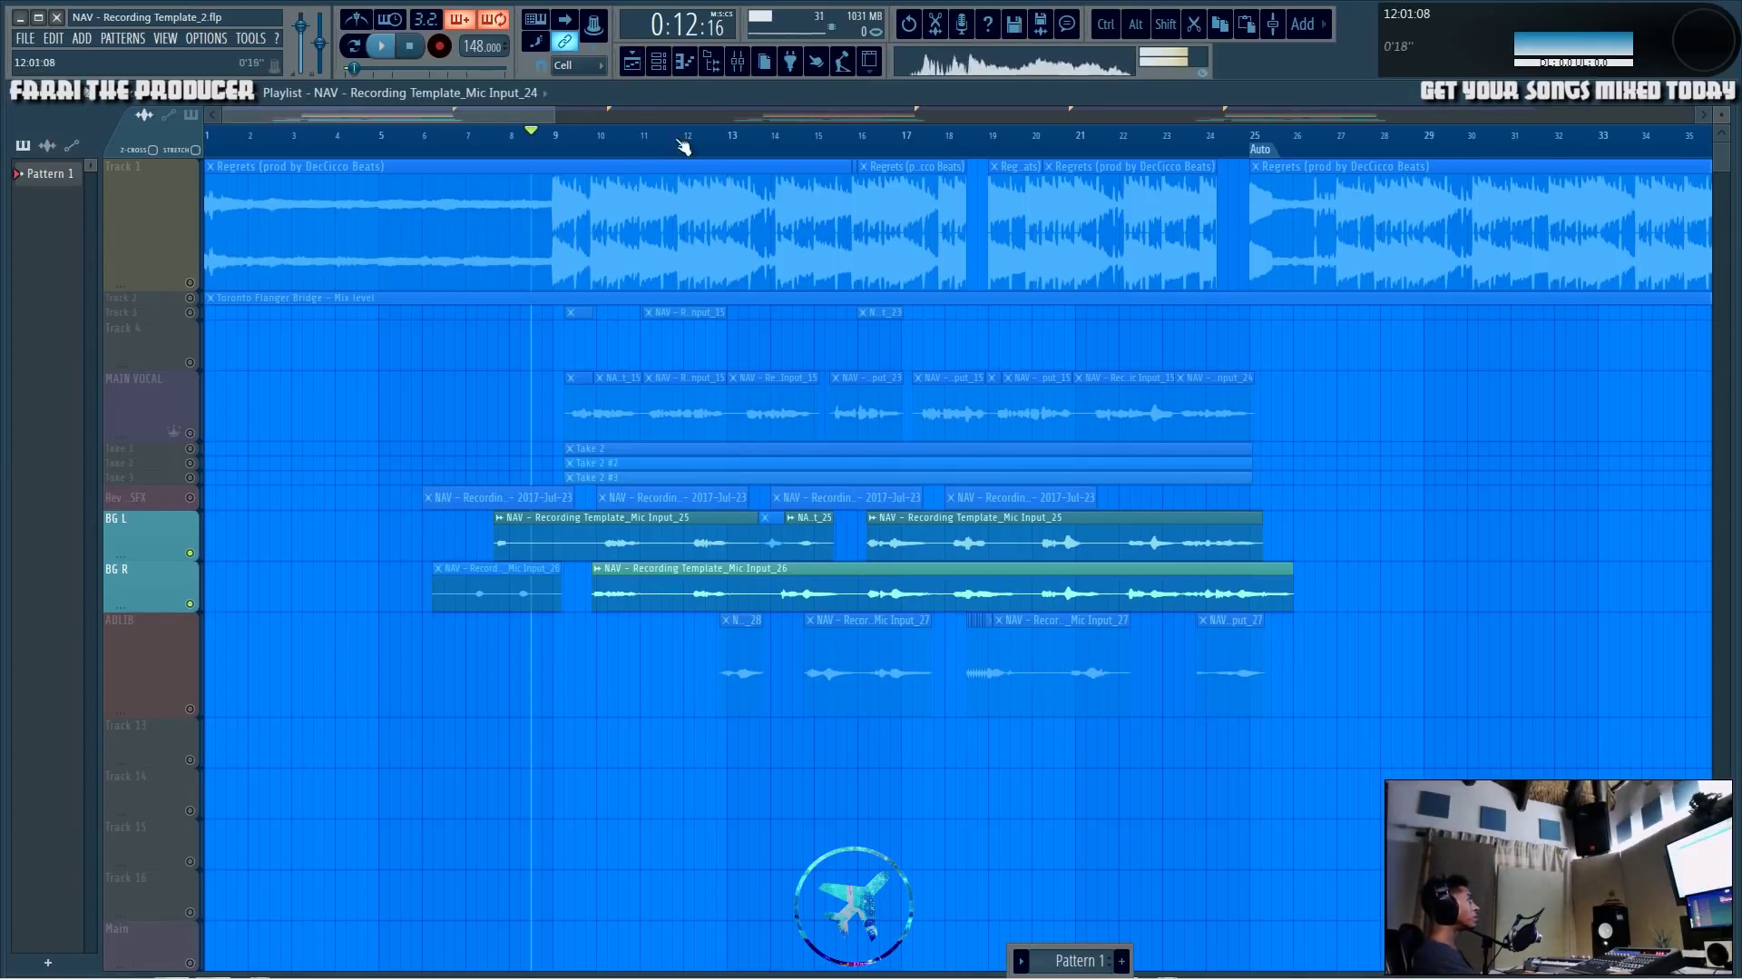
left_click(602, 138)
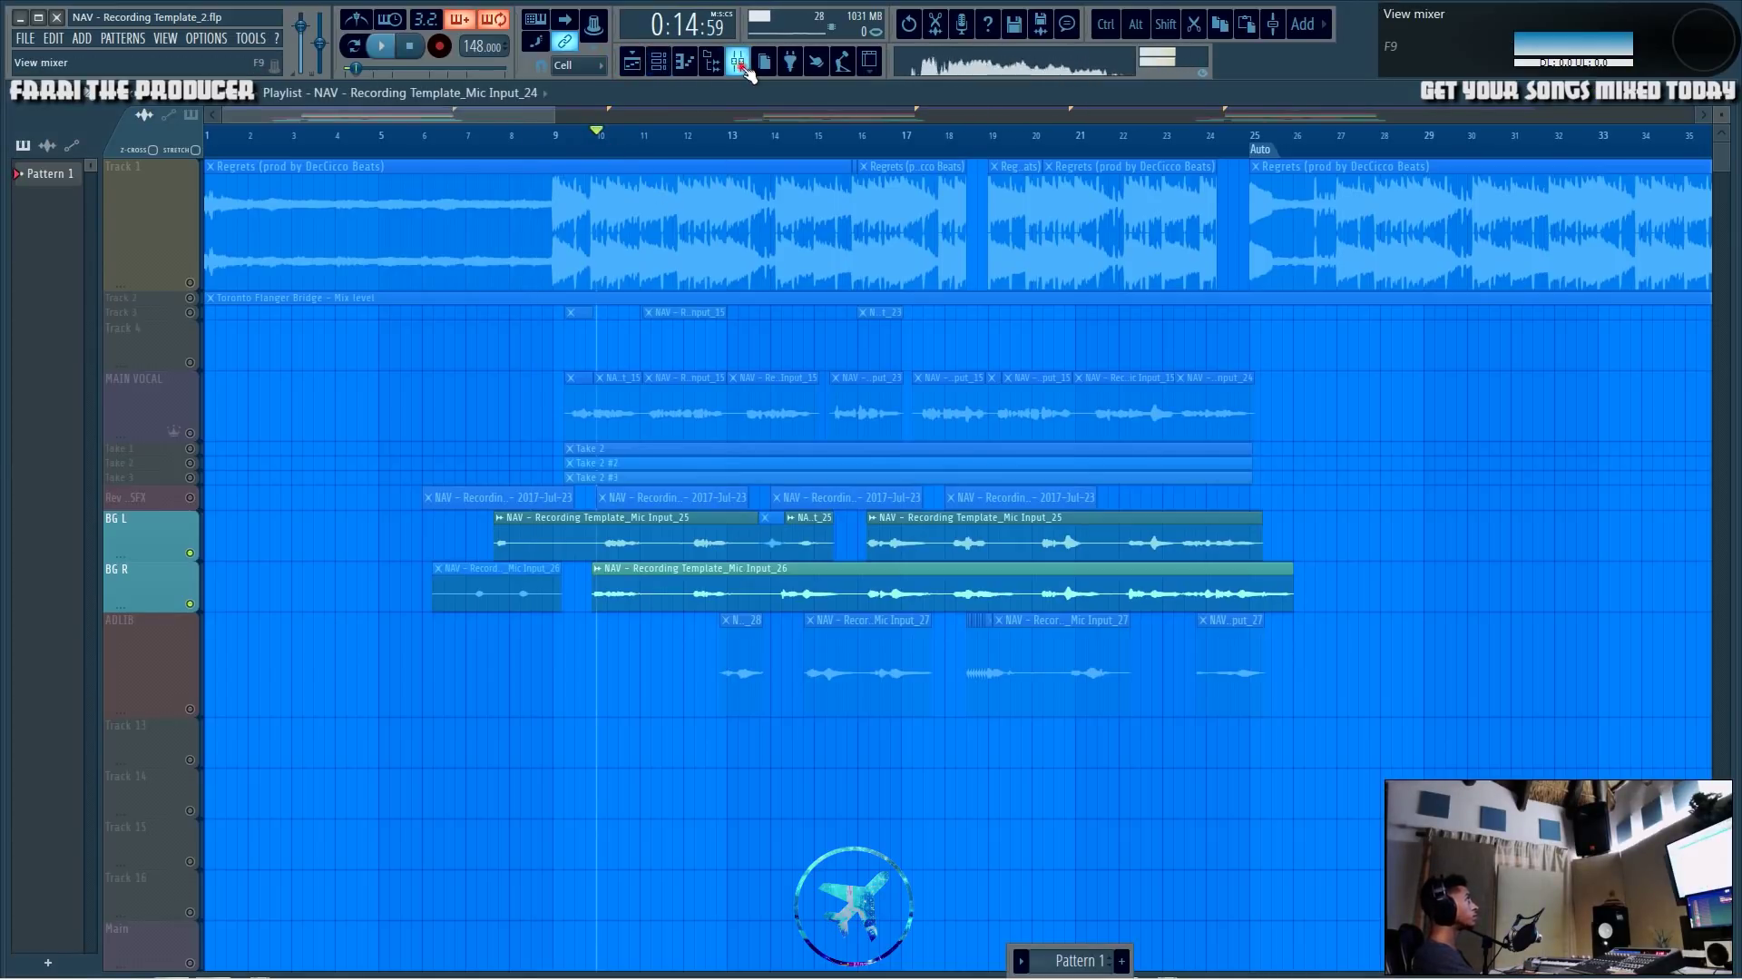
key("F9")
key("space")
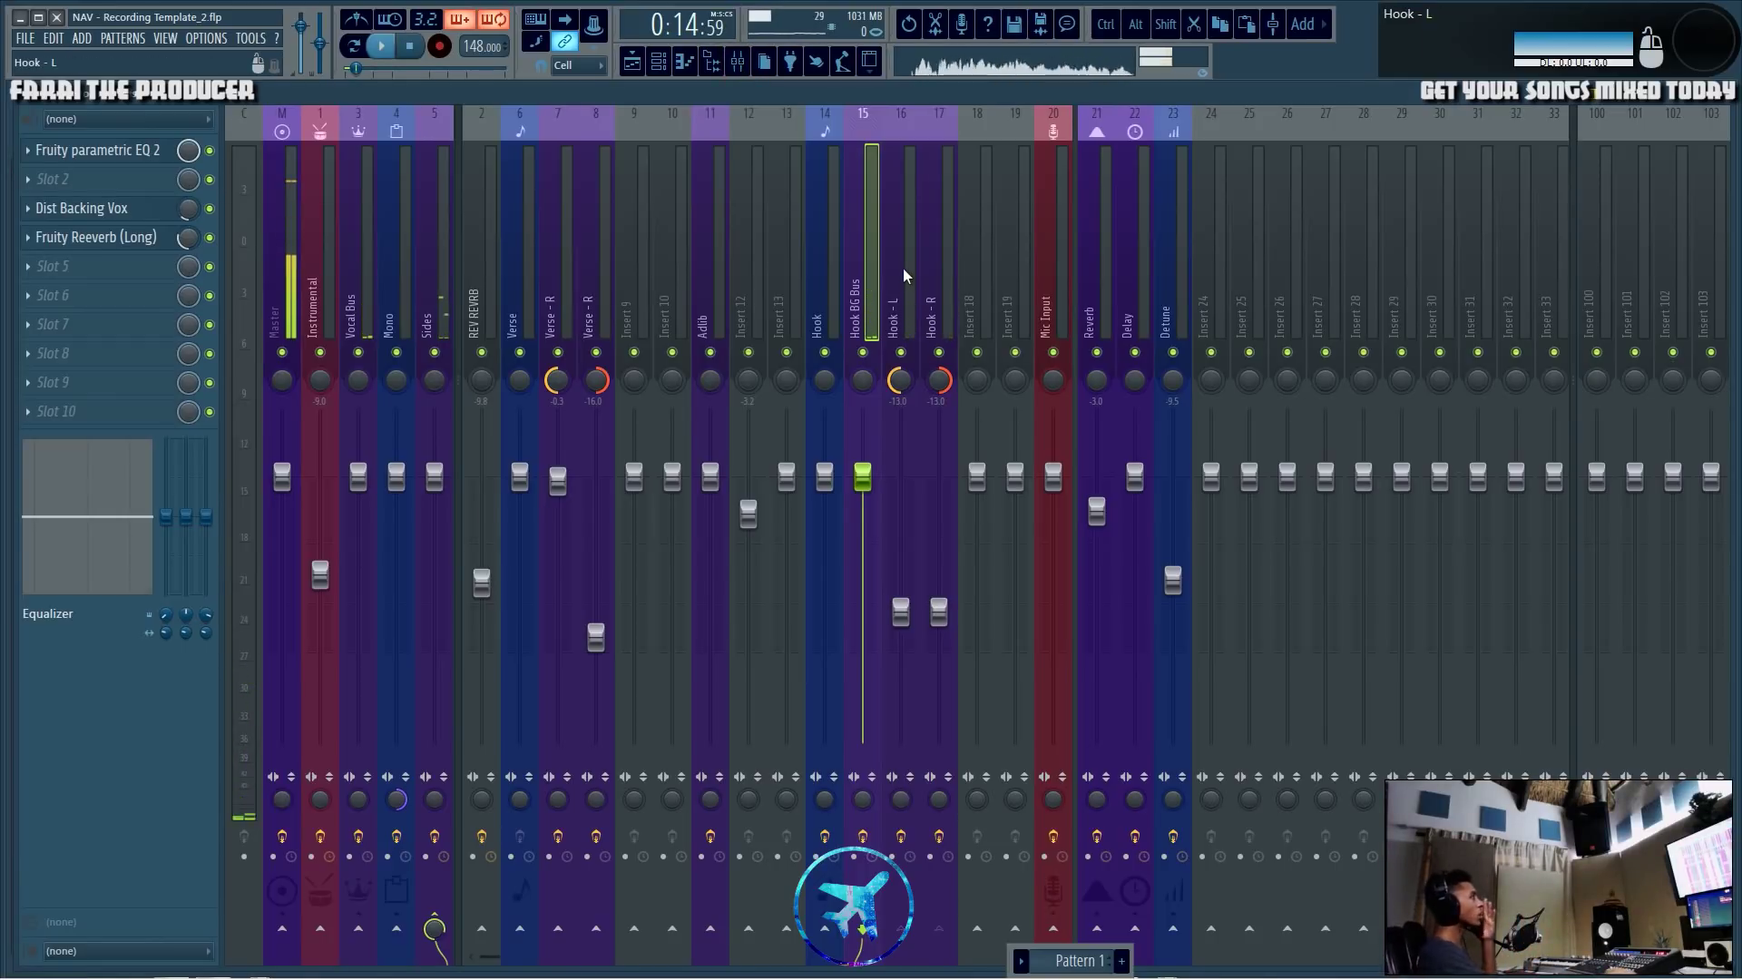
Compare the effects and routing of Hook - L with those of Mono, Hook BG Bus and Hook - R.
left_click(903, 273)
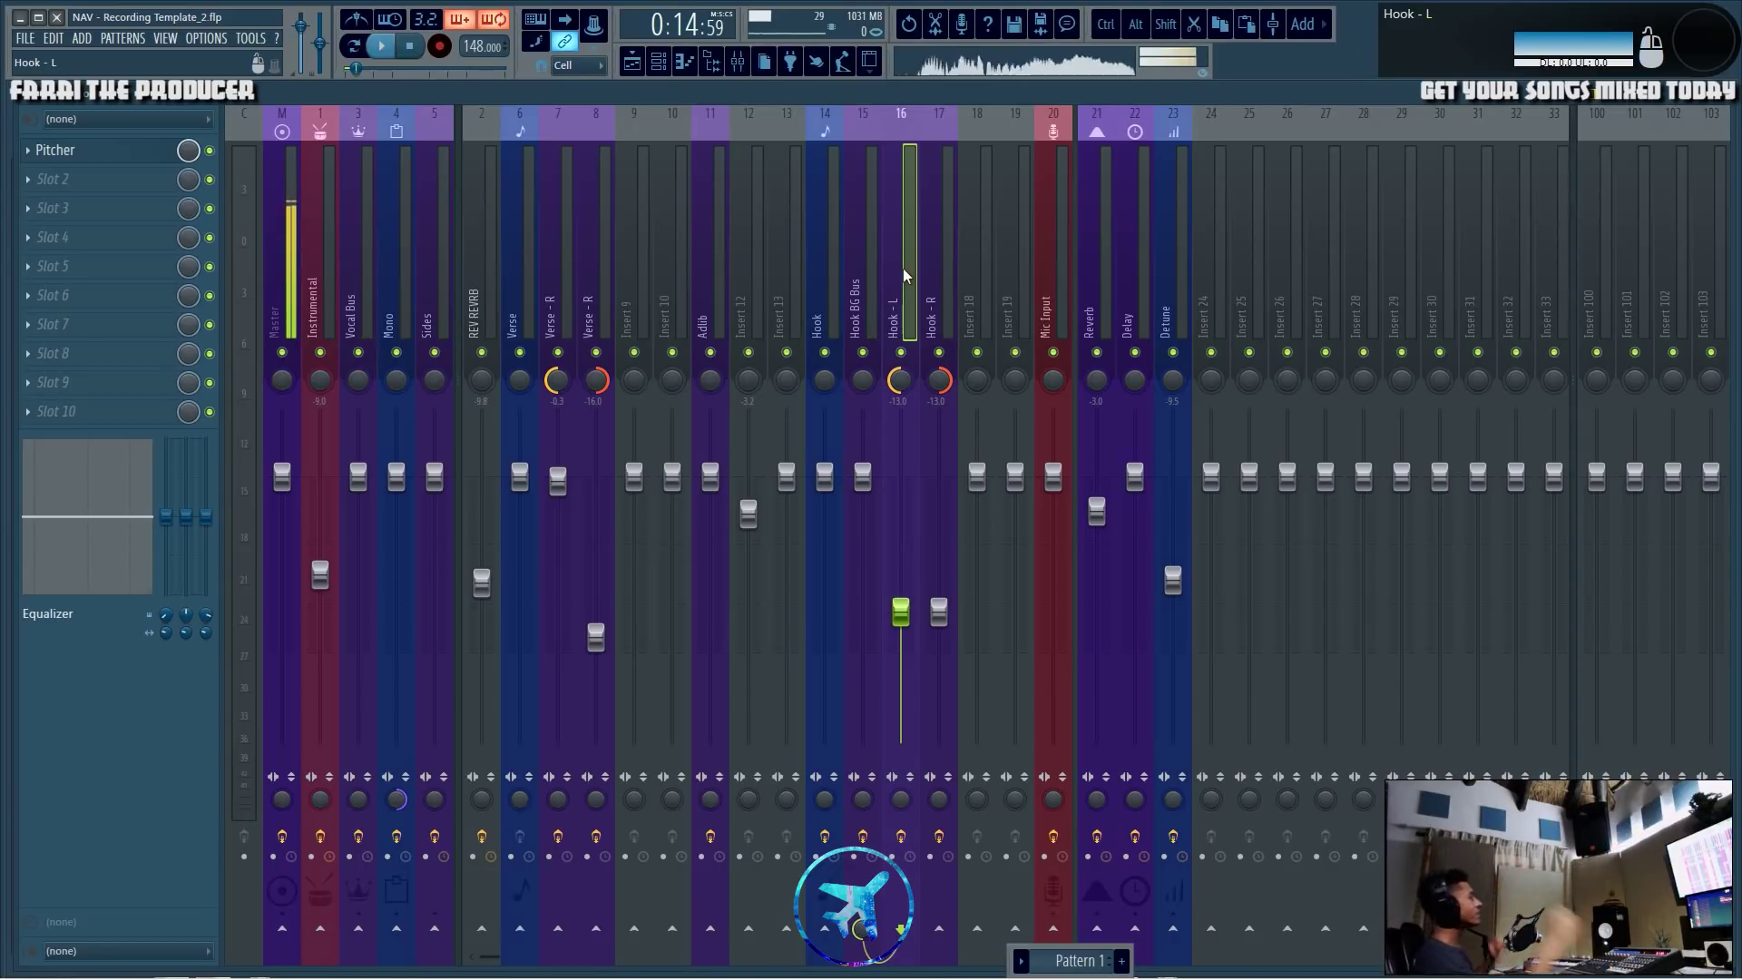
left_click(392, 255)
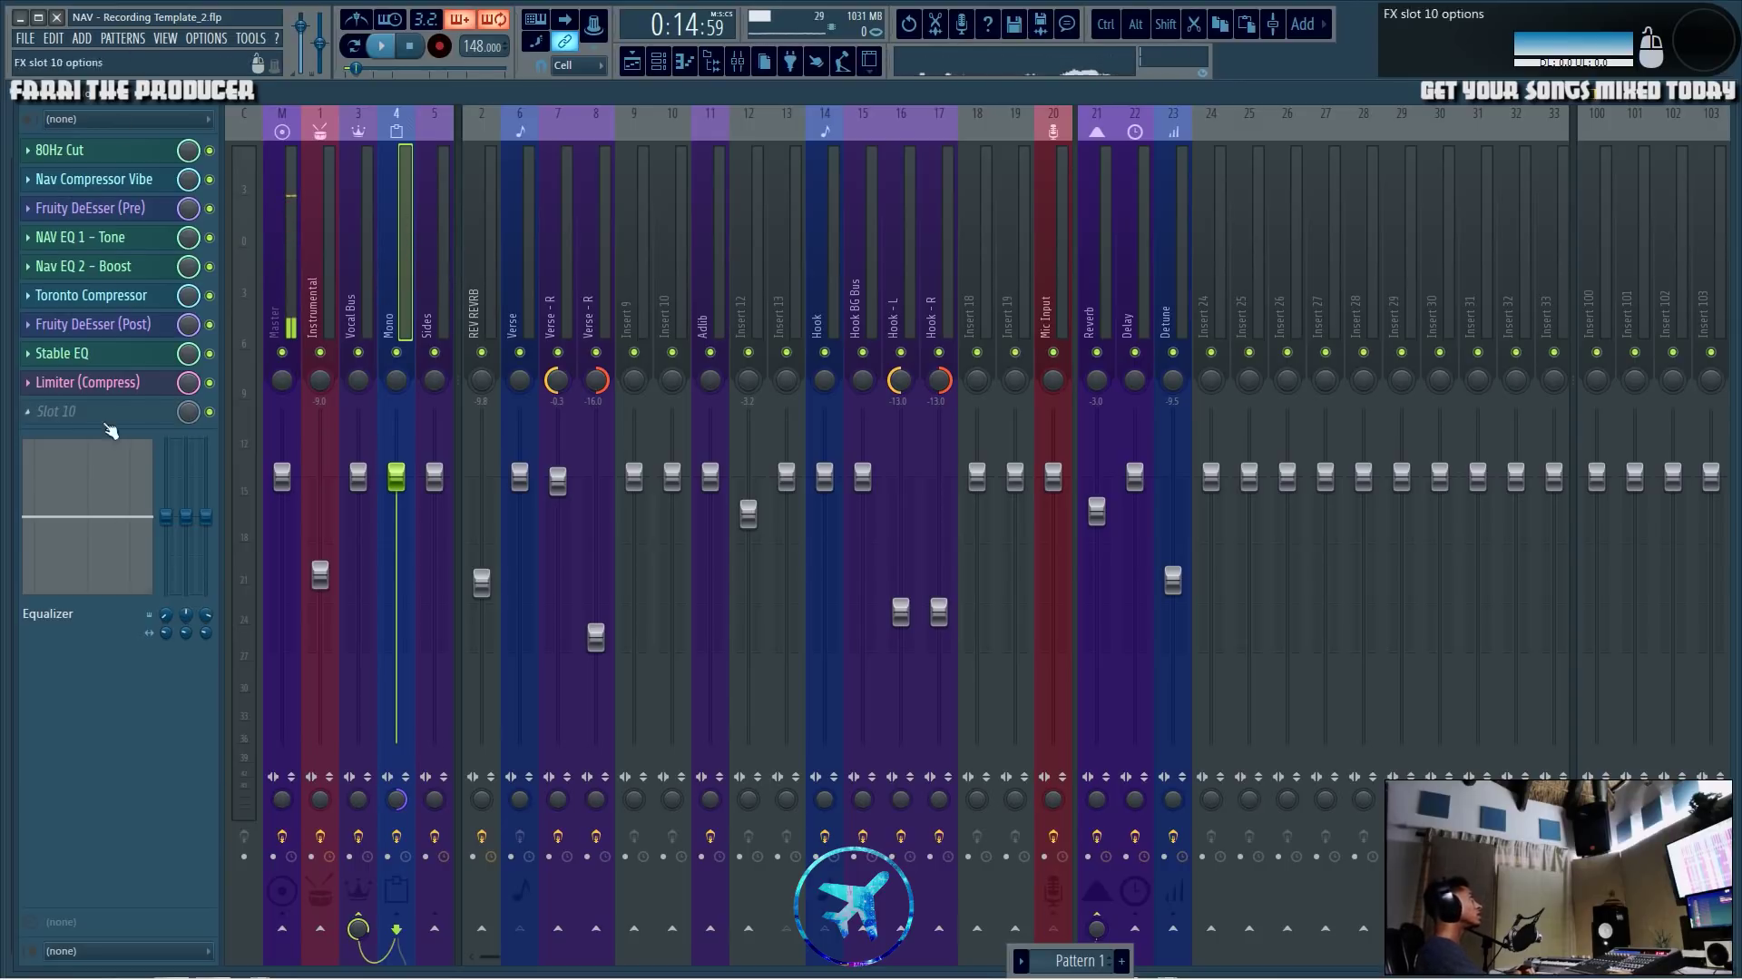
left_click(904, 281)
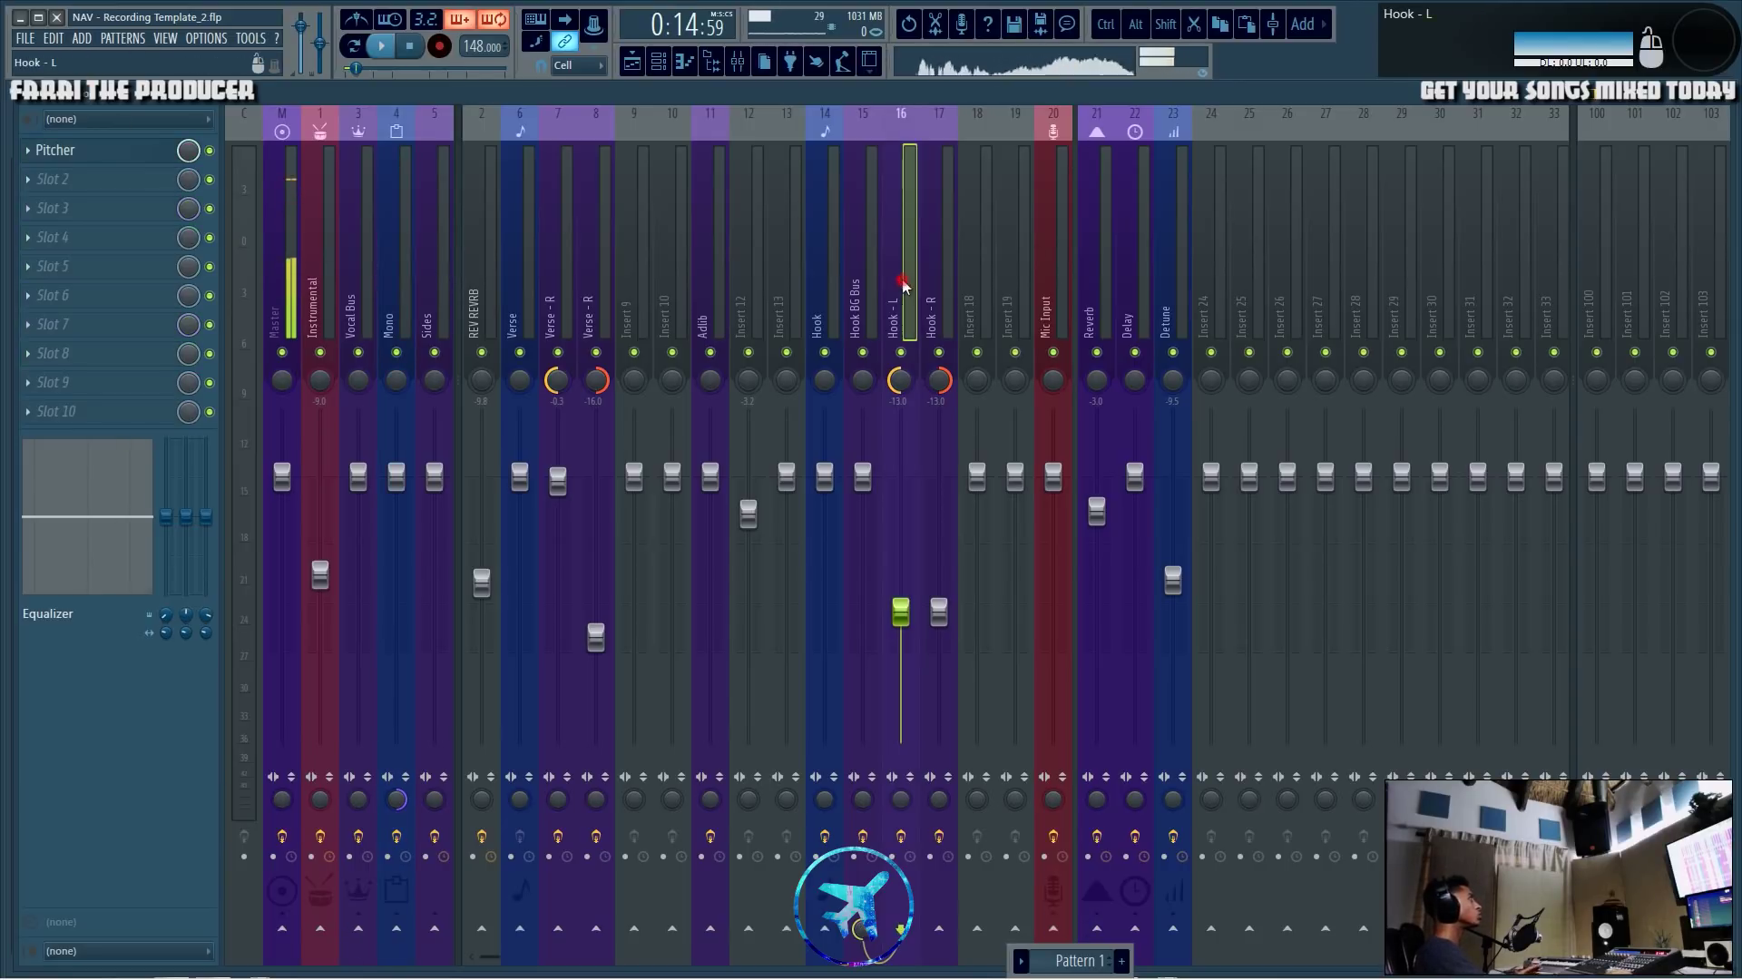
left_click(877, 265)
left_click(906, 277)
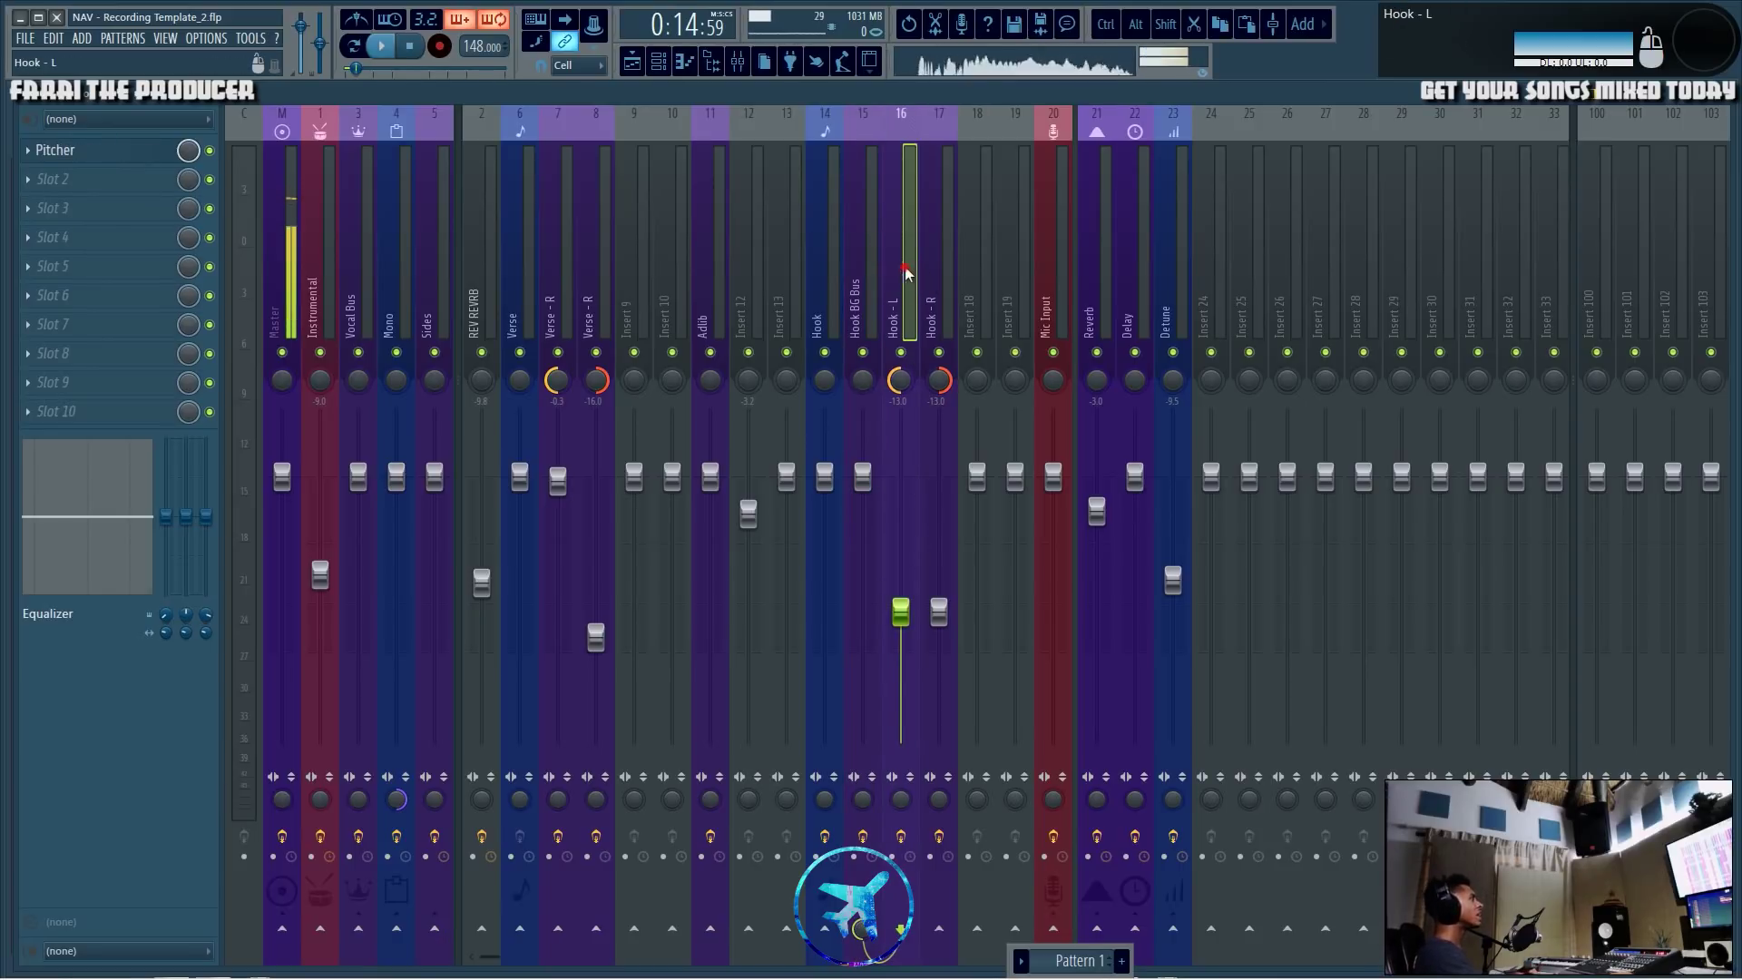
left_click(944, 286)
left_click(899, 270)
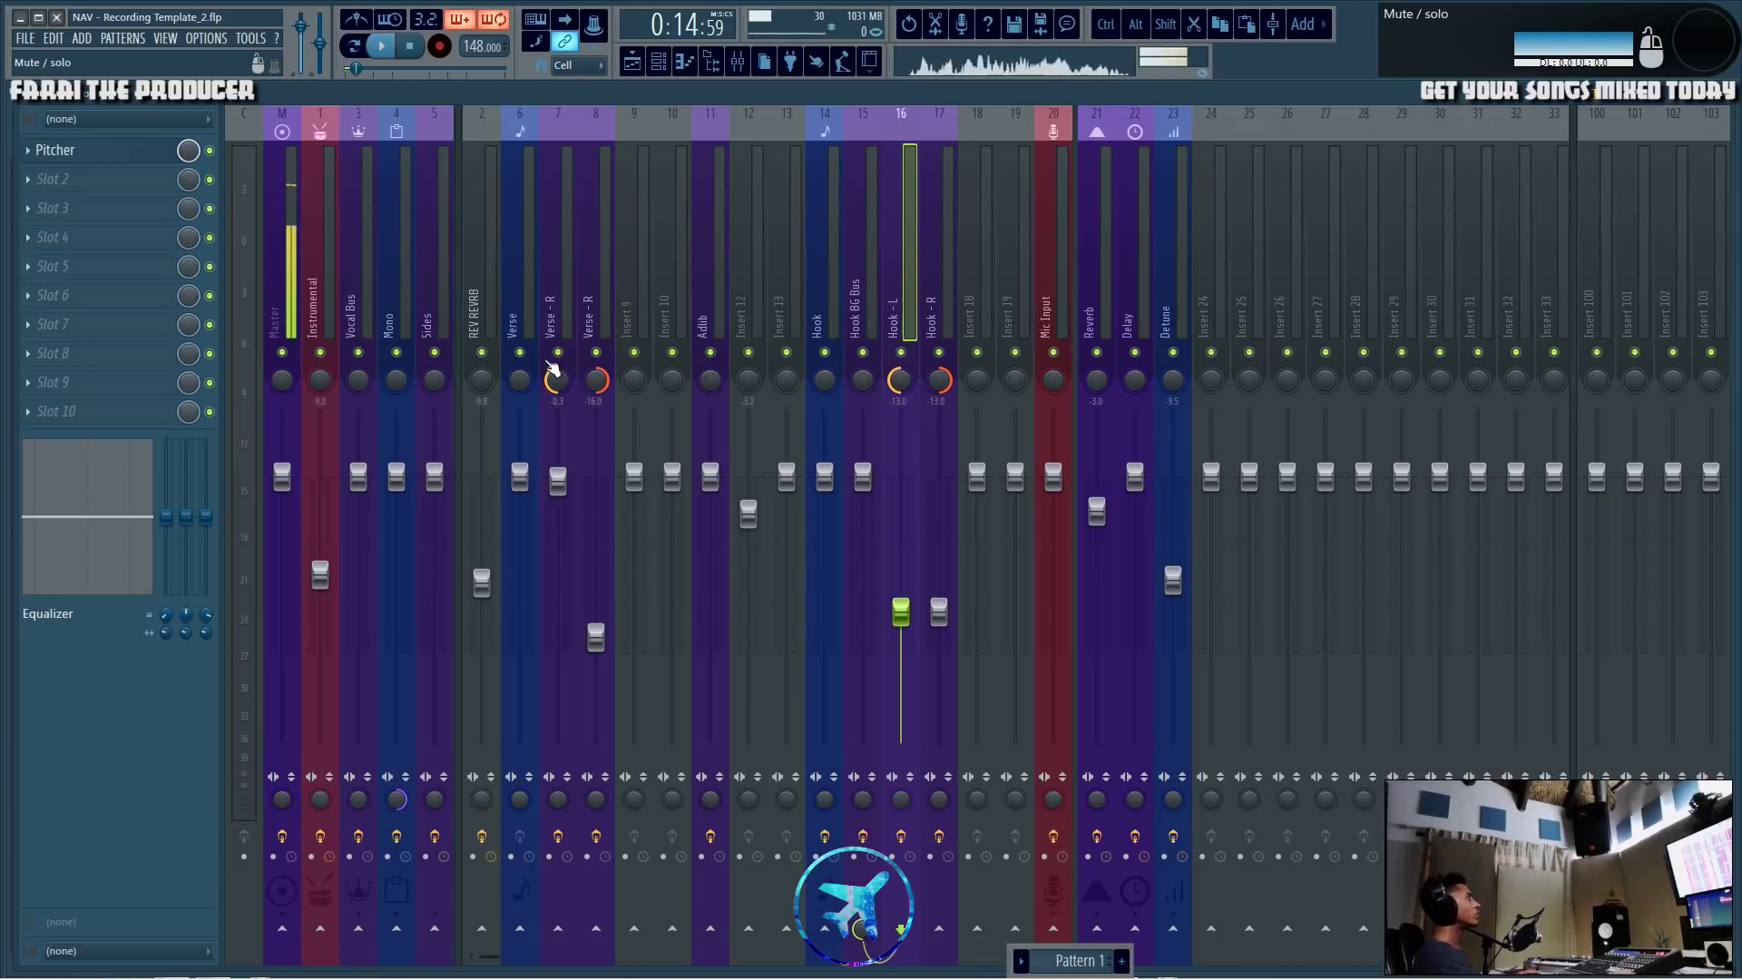
Try lowering the Mono bus to -8.5 dB and reset its level.
left_click_drag(400, 482, 397, 571)
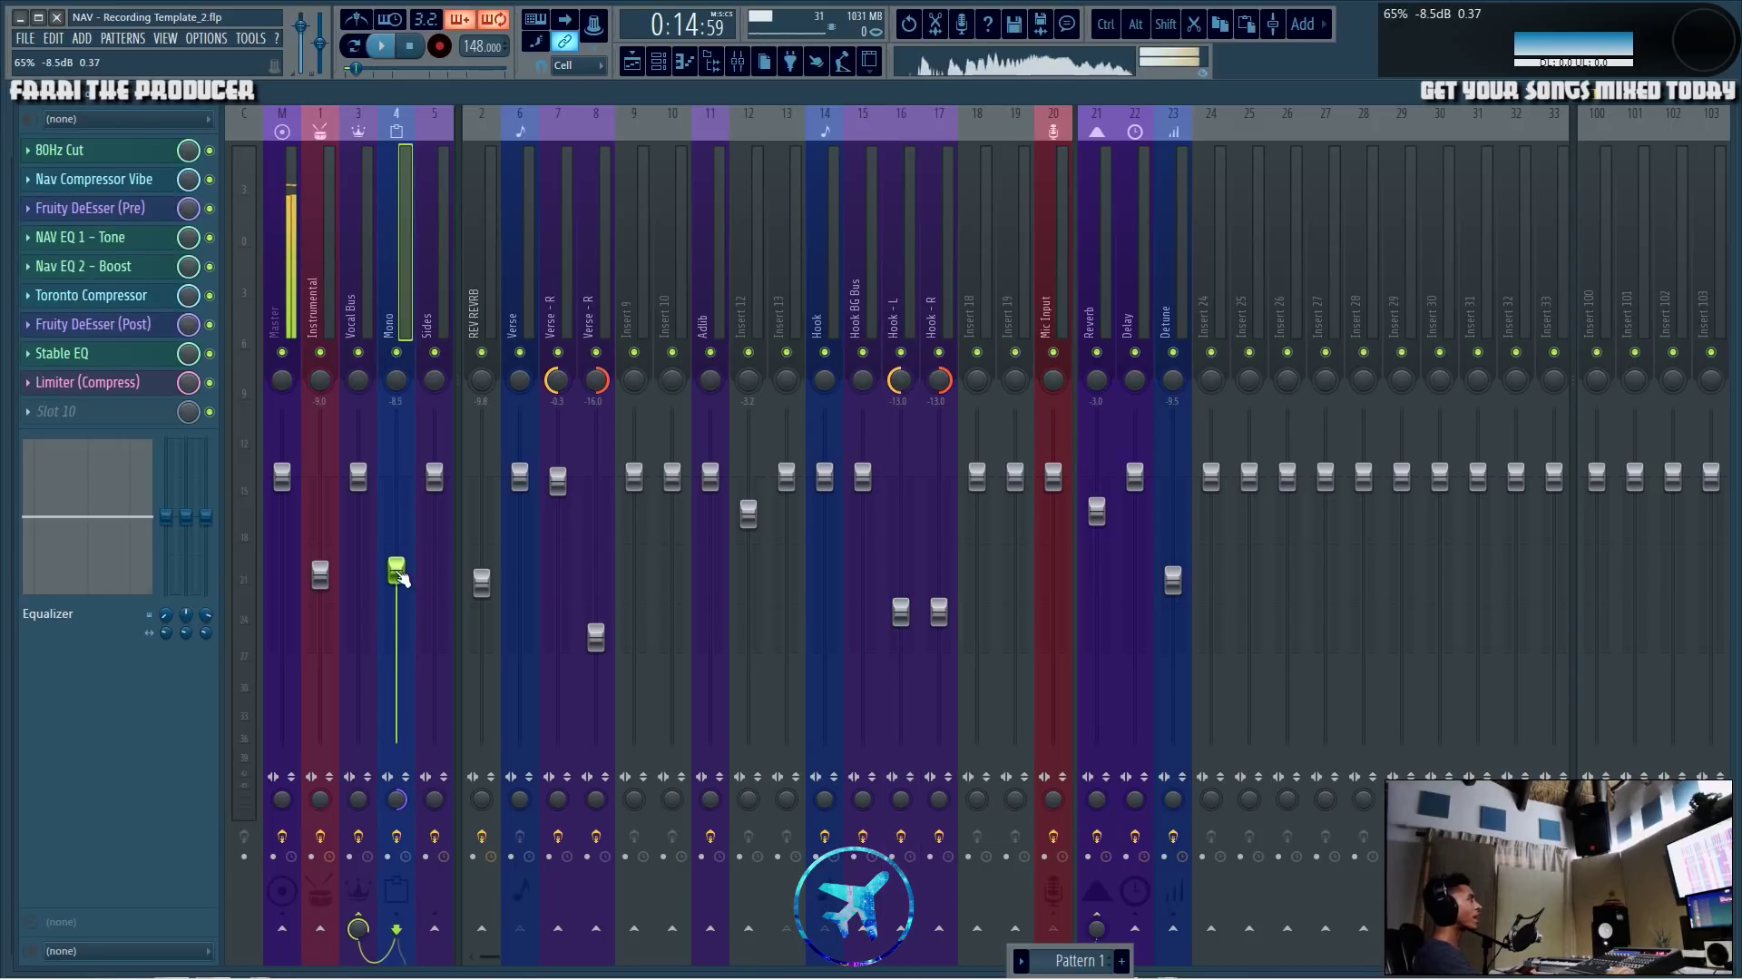
right_click(397, 571)
left_click(423, 580)
Audition the background vocals with Hook - L lowered to -15.9 dB, and restore the track's level.
left_click(901, 611)
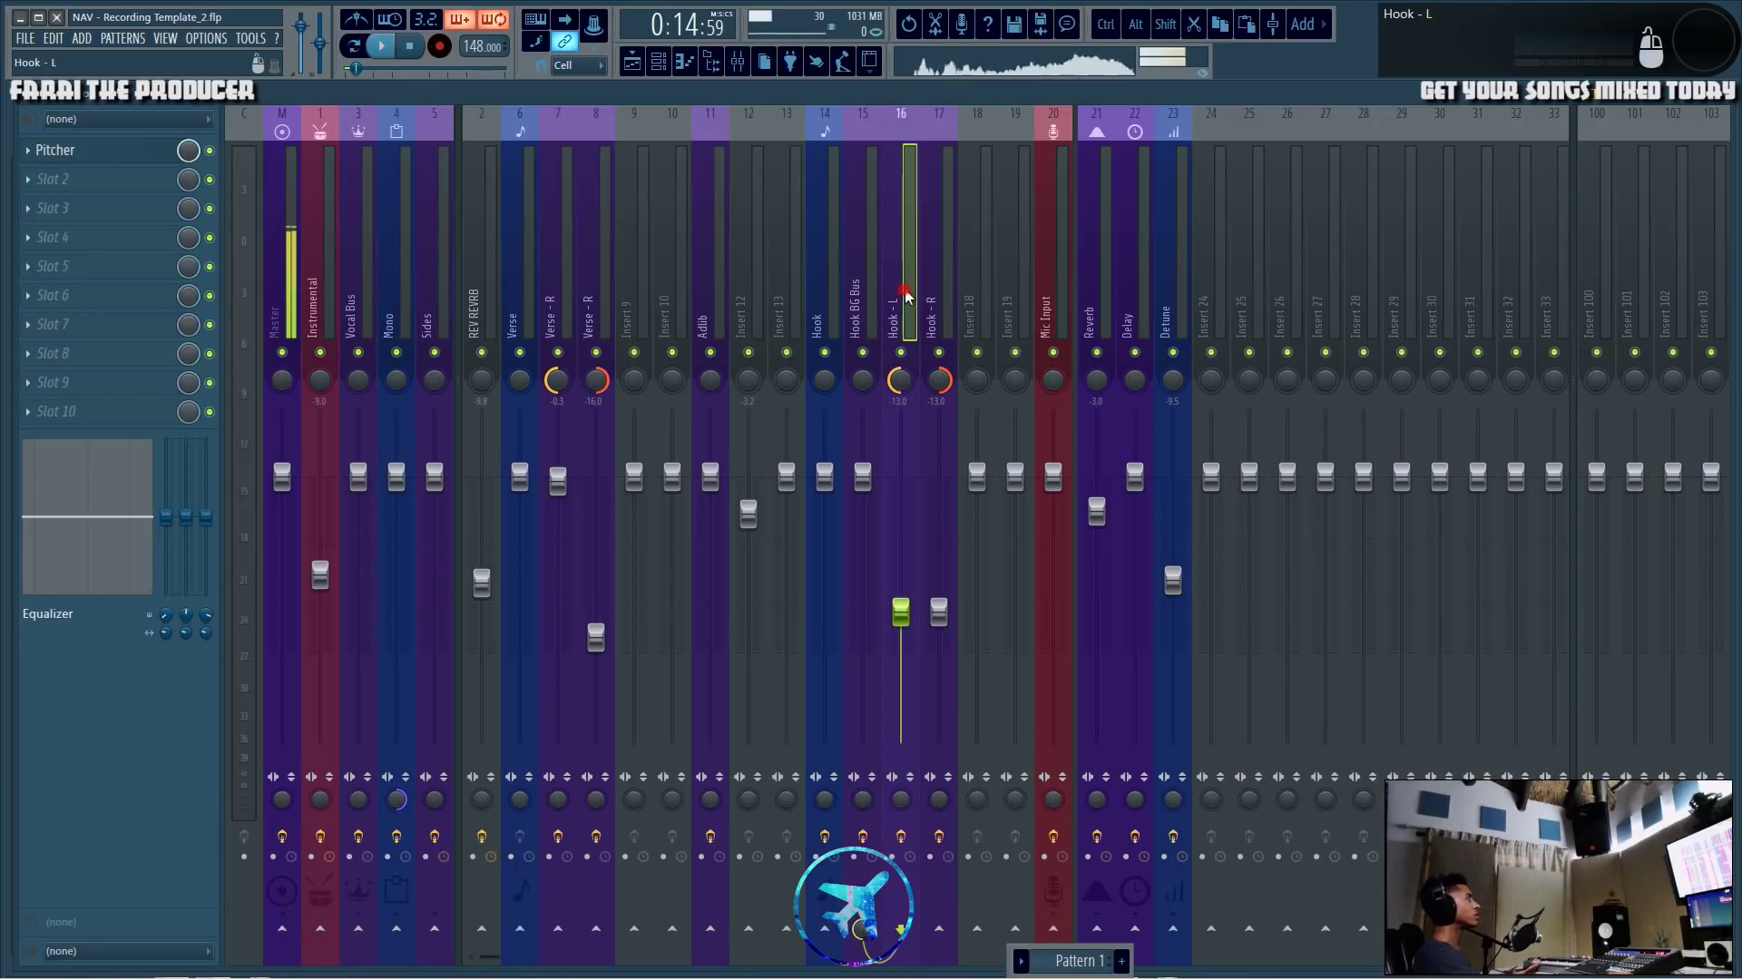
left_click_drag(909, 618, 909, 627)
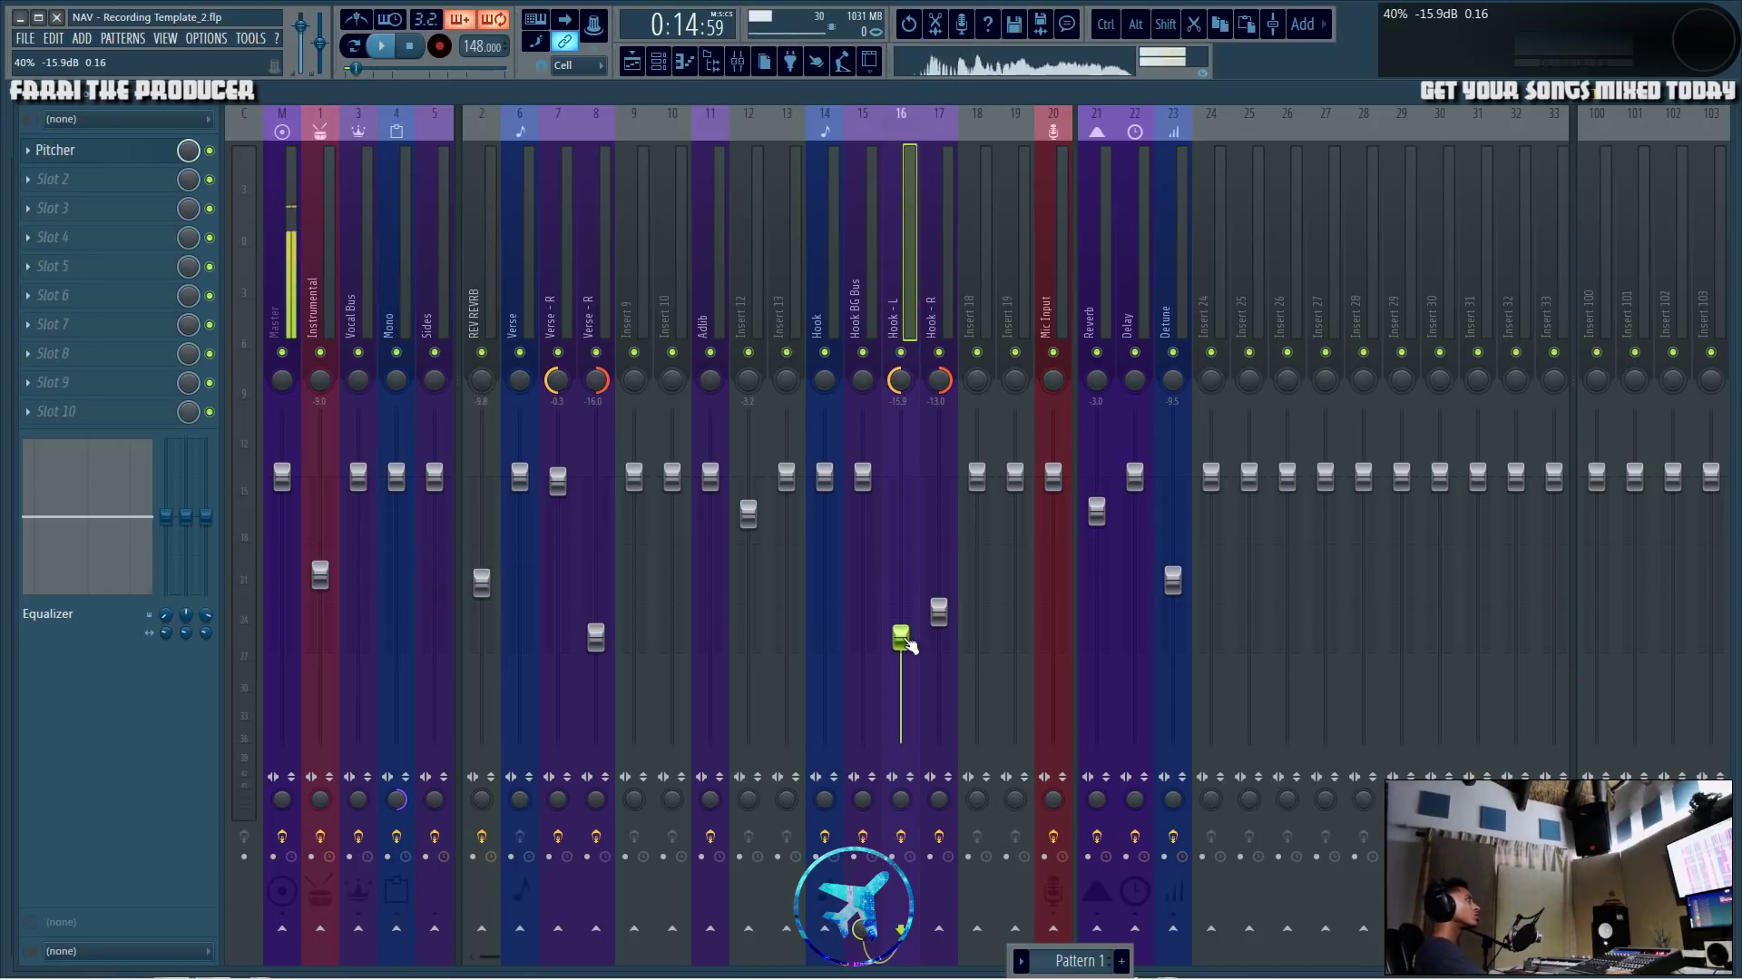
key("space")
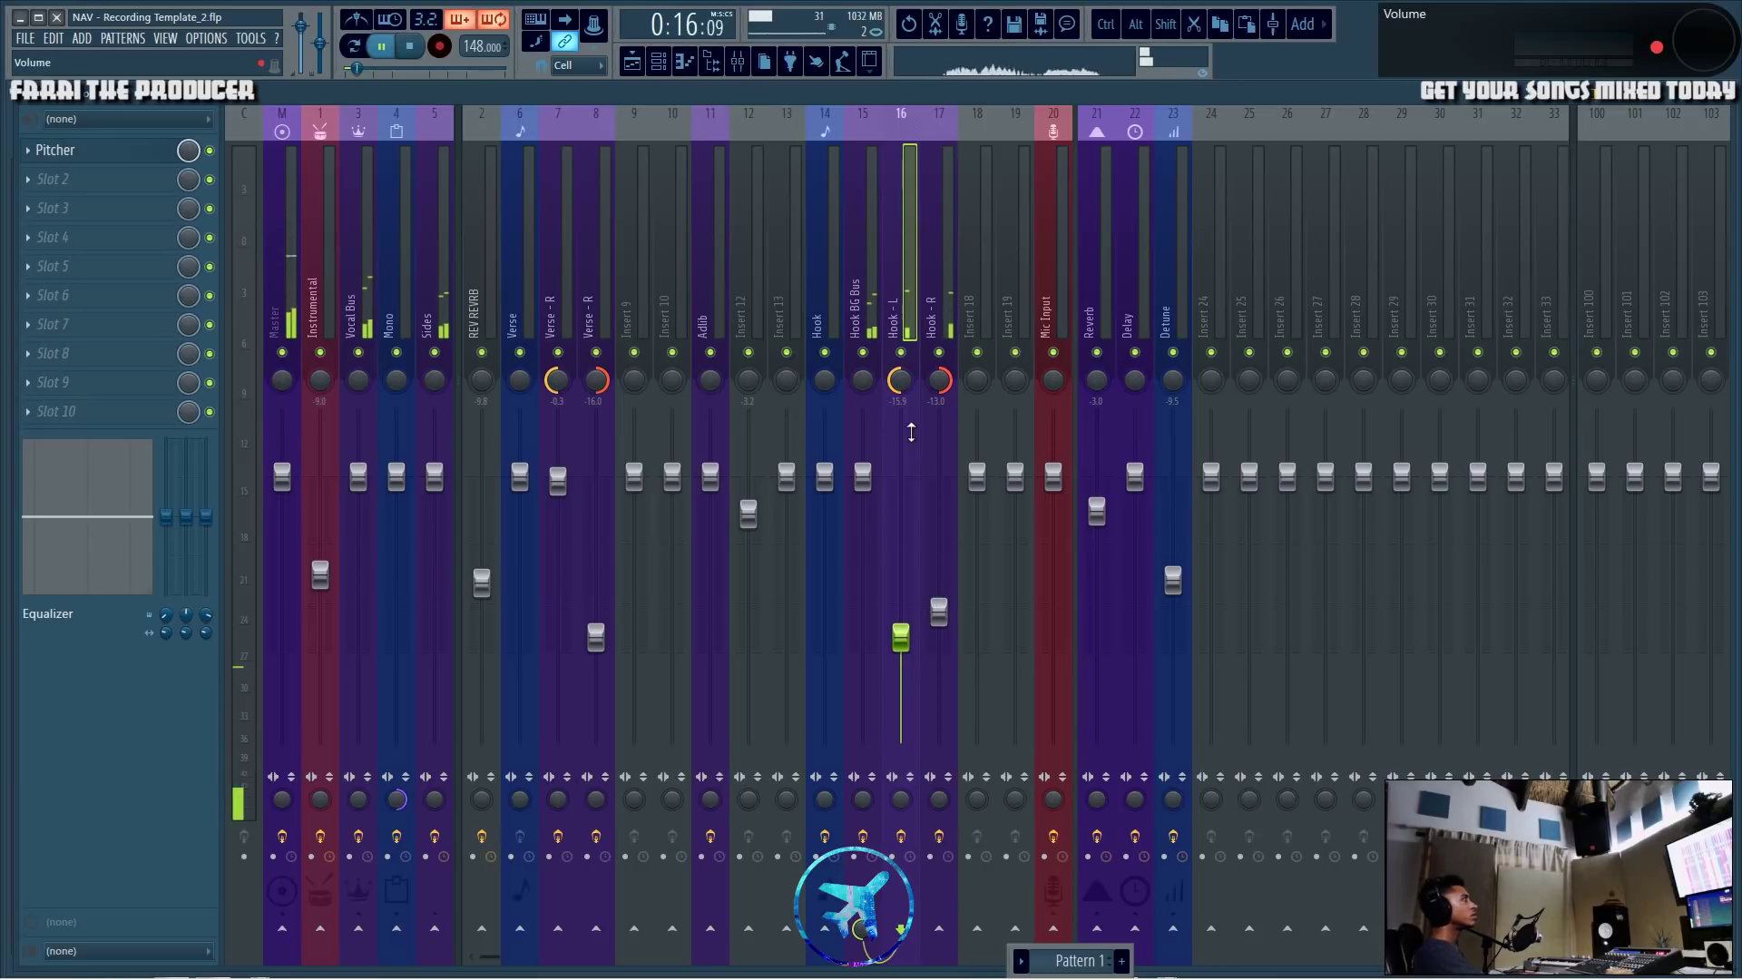
scroll(911, 433, "up", 3)
key("space")
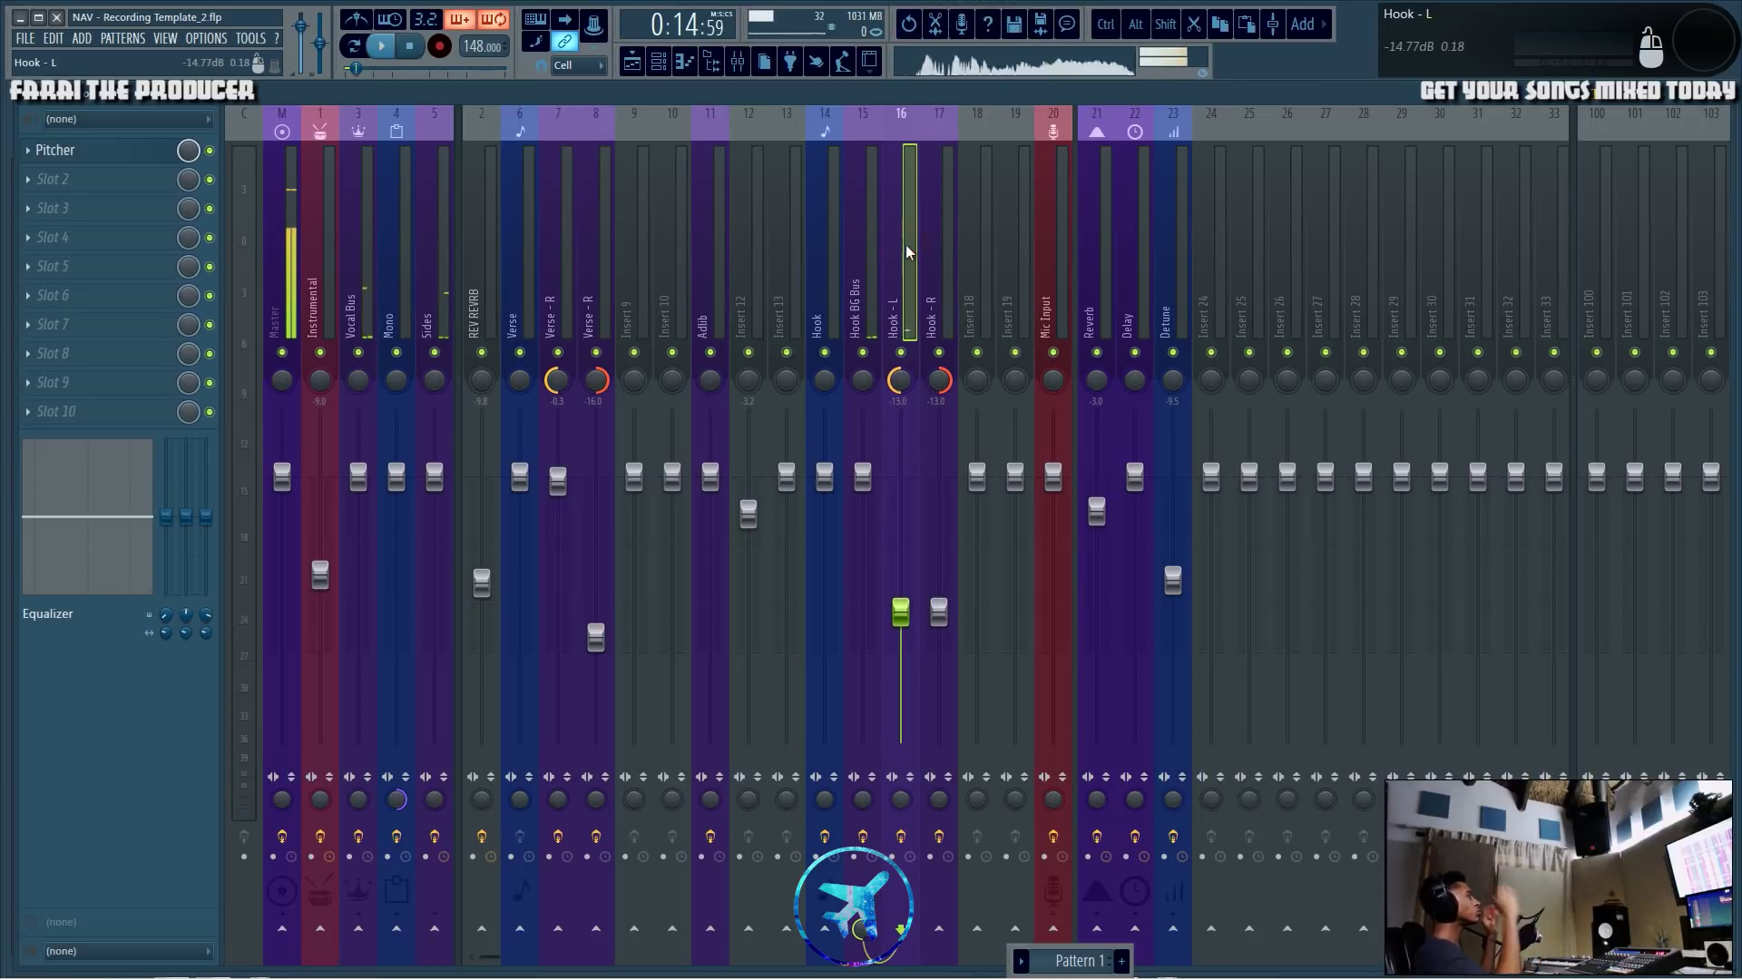
View NAV EQ 1 - Tone on the Mono bus, moving its window into sight, and close it.
left_click(870, 272)
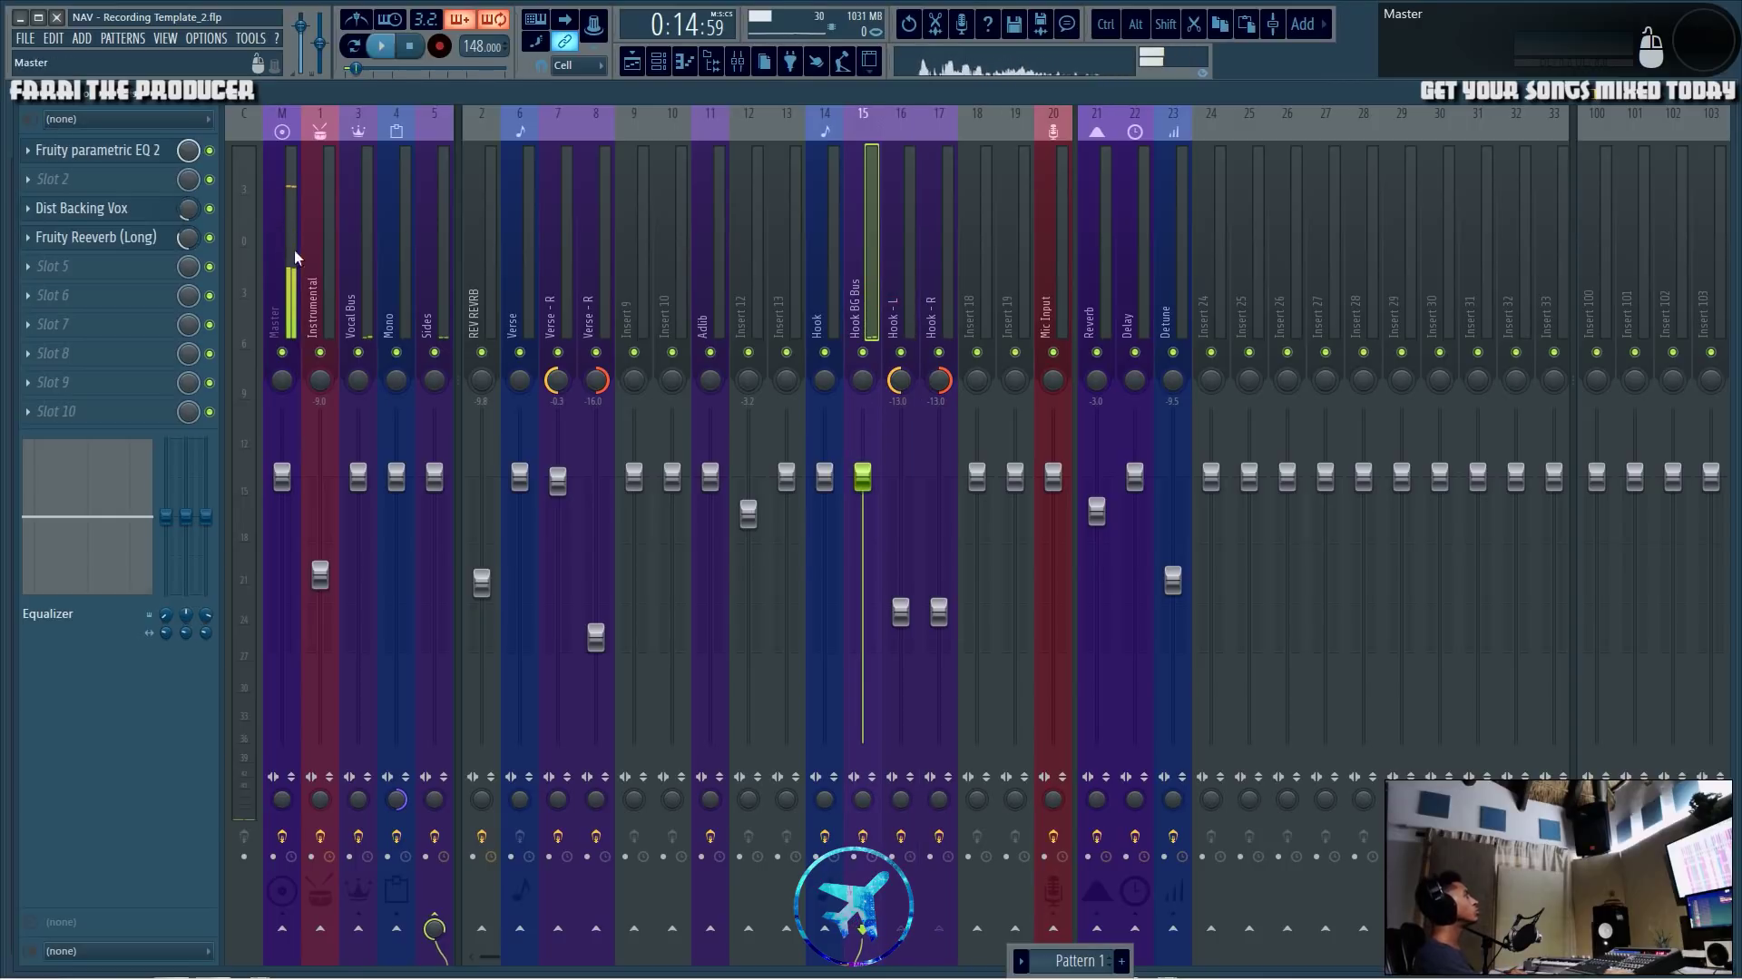
left_click(404, 274)
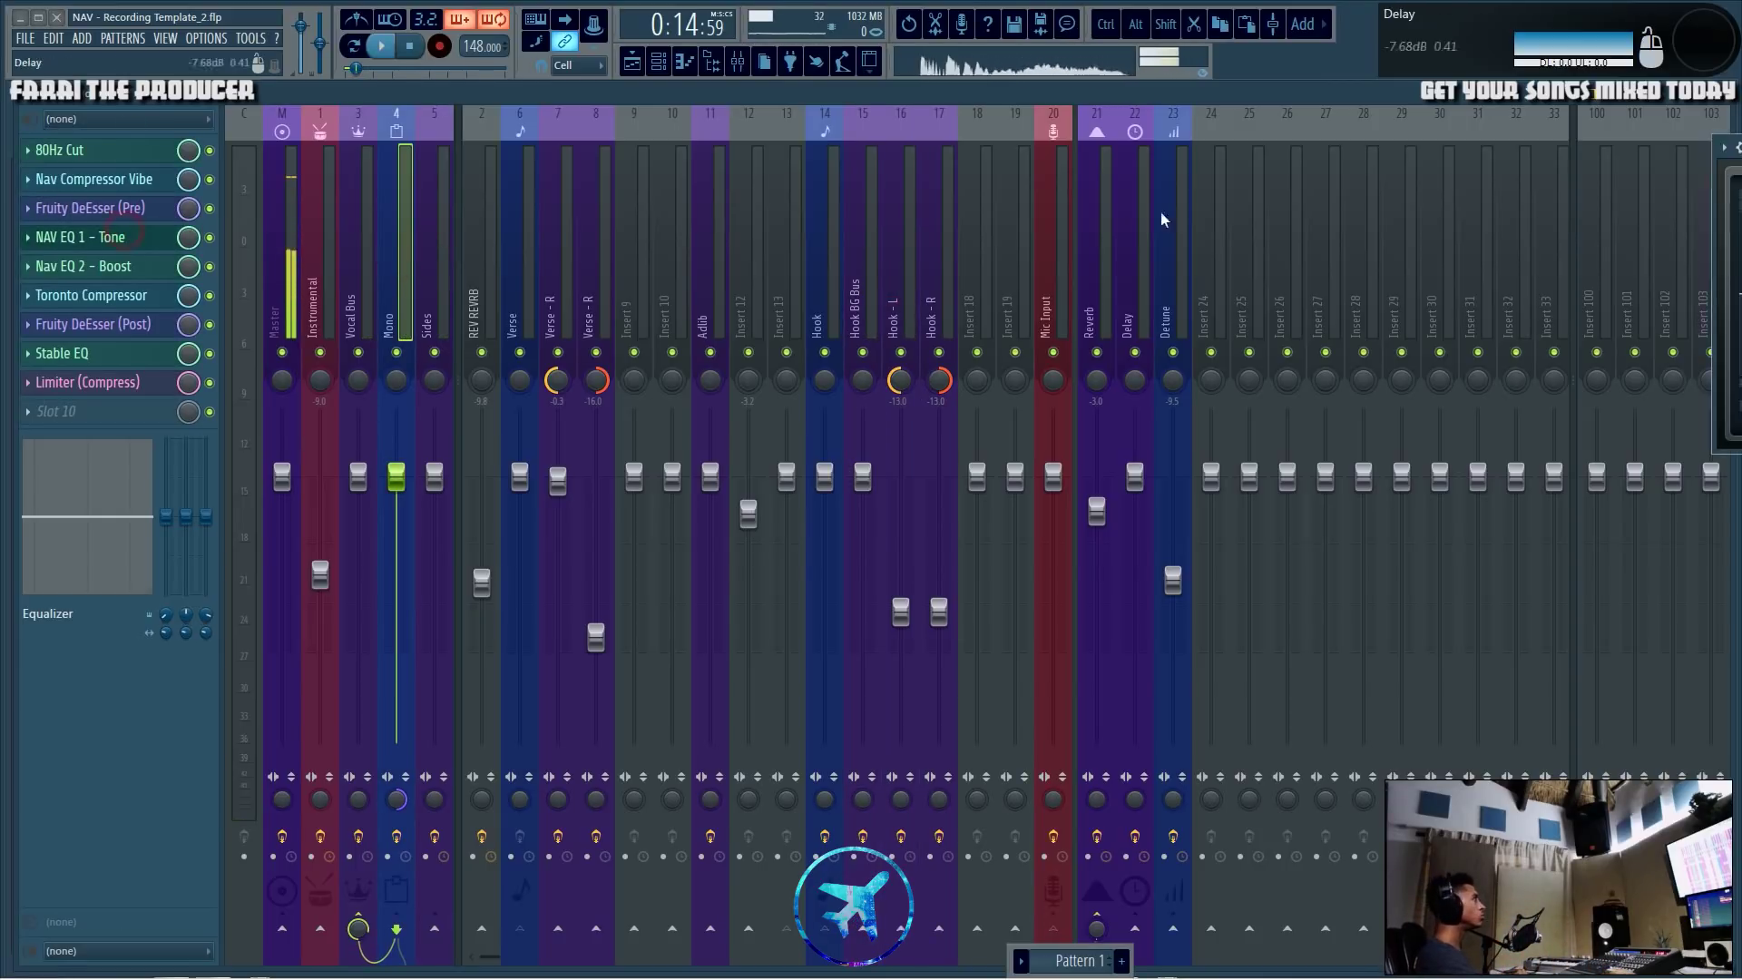
left_click_drag(1715, 265, 1398, 263)
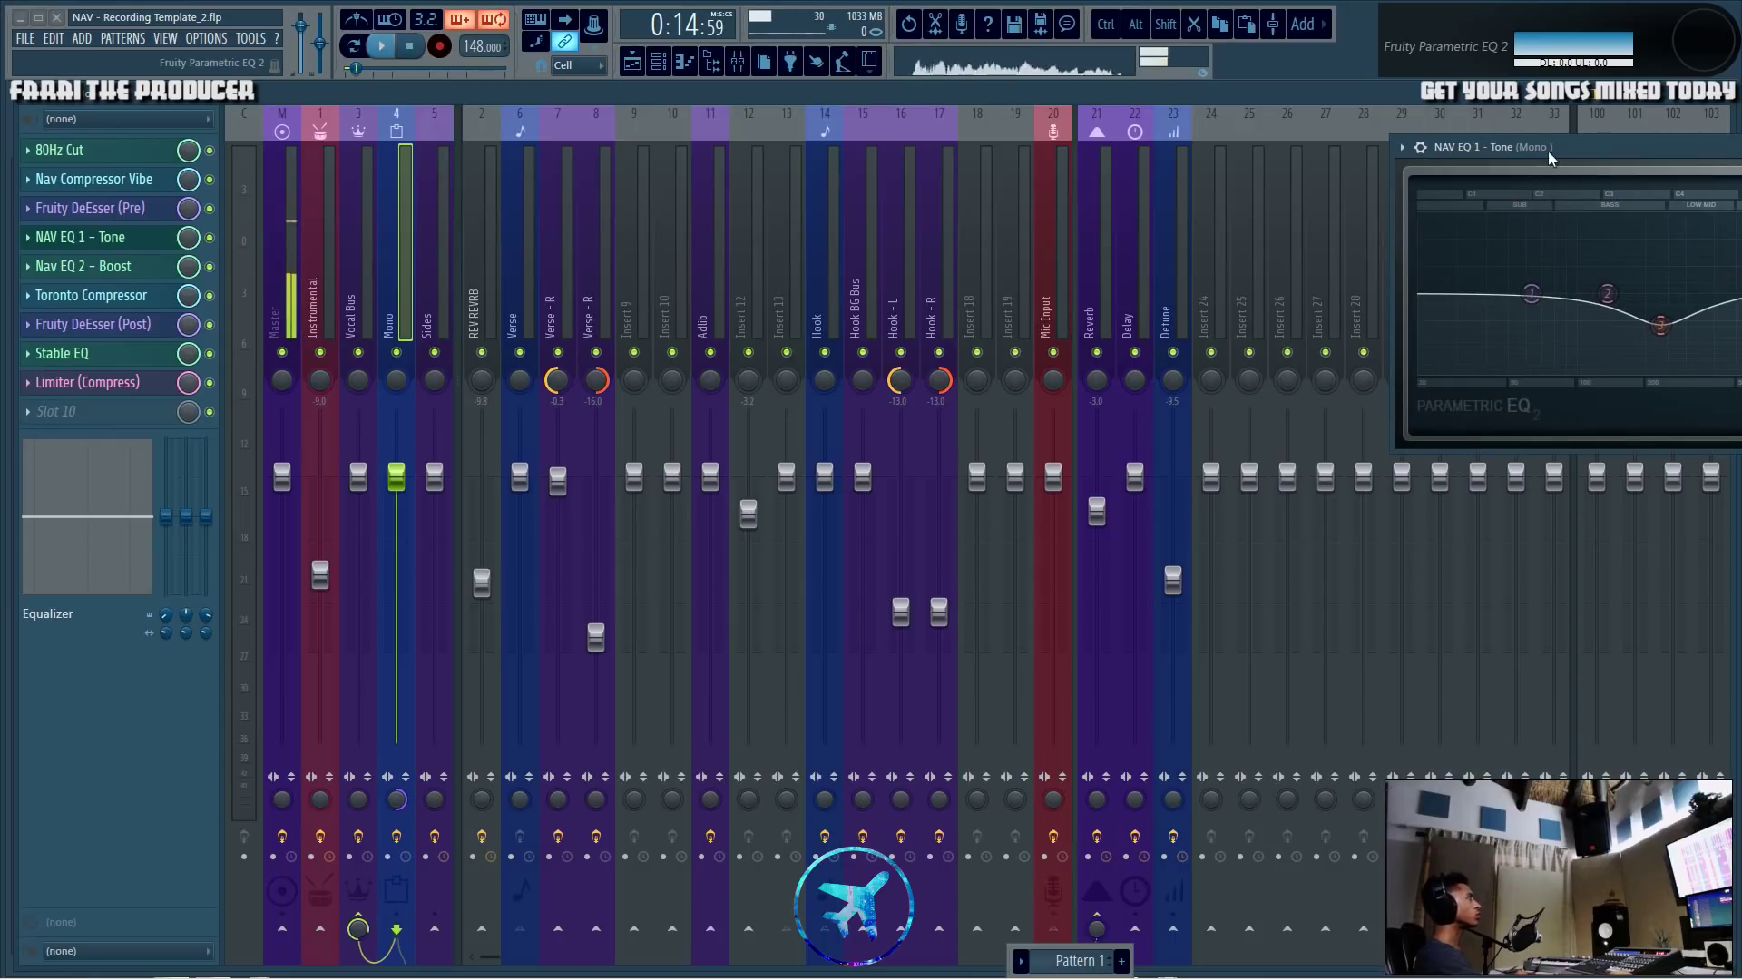
left_click(1625, 208)
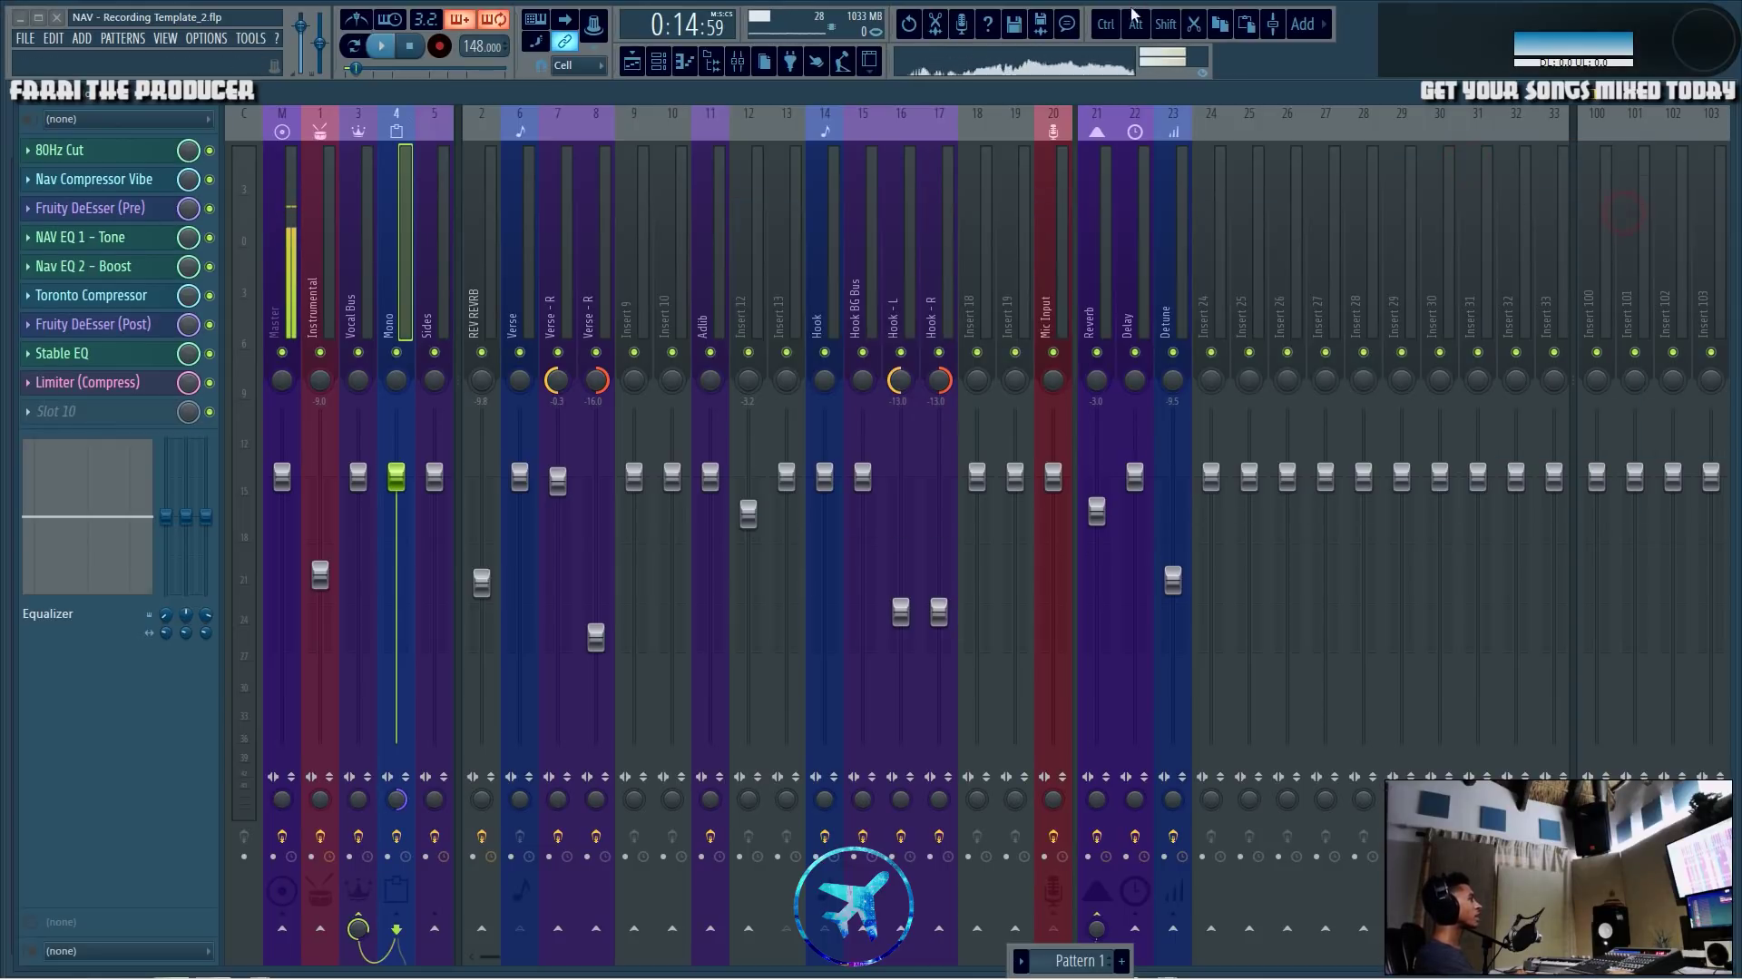
Select the Mic Input track to examine its effects and output routing.
left_click(934, 216)
left_click(1052, 239)
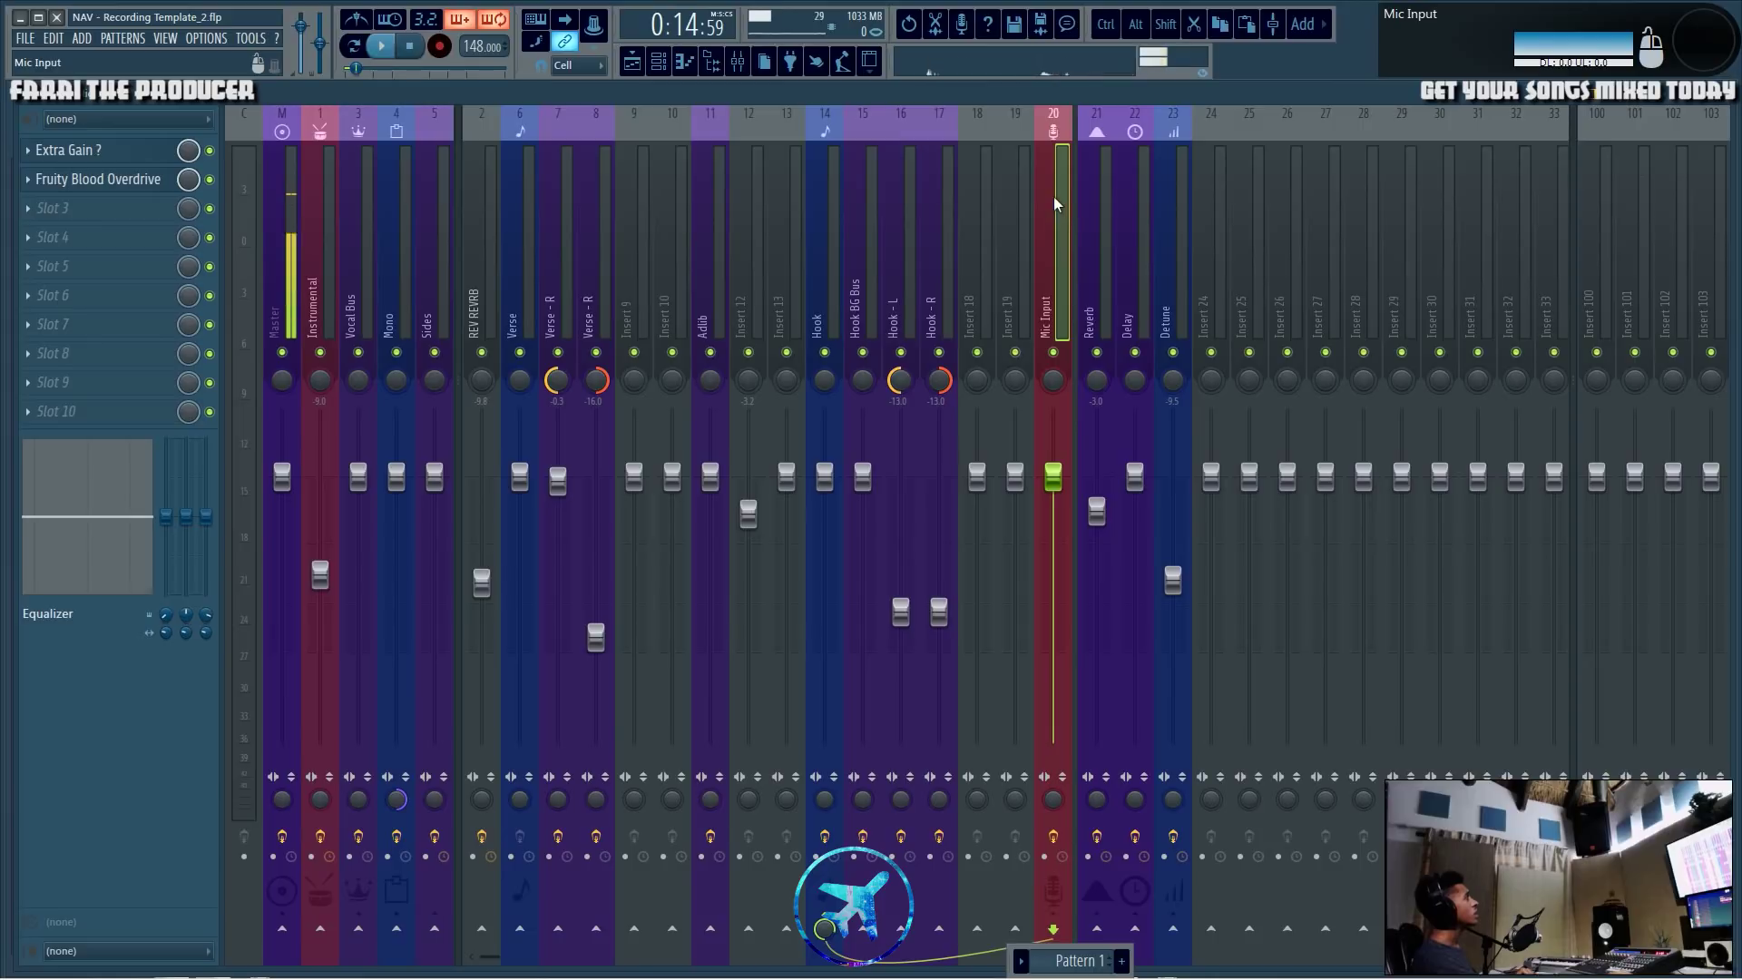
left_click_drag(1050, 144, 1043, 109)
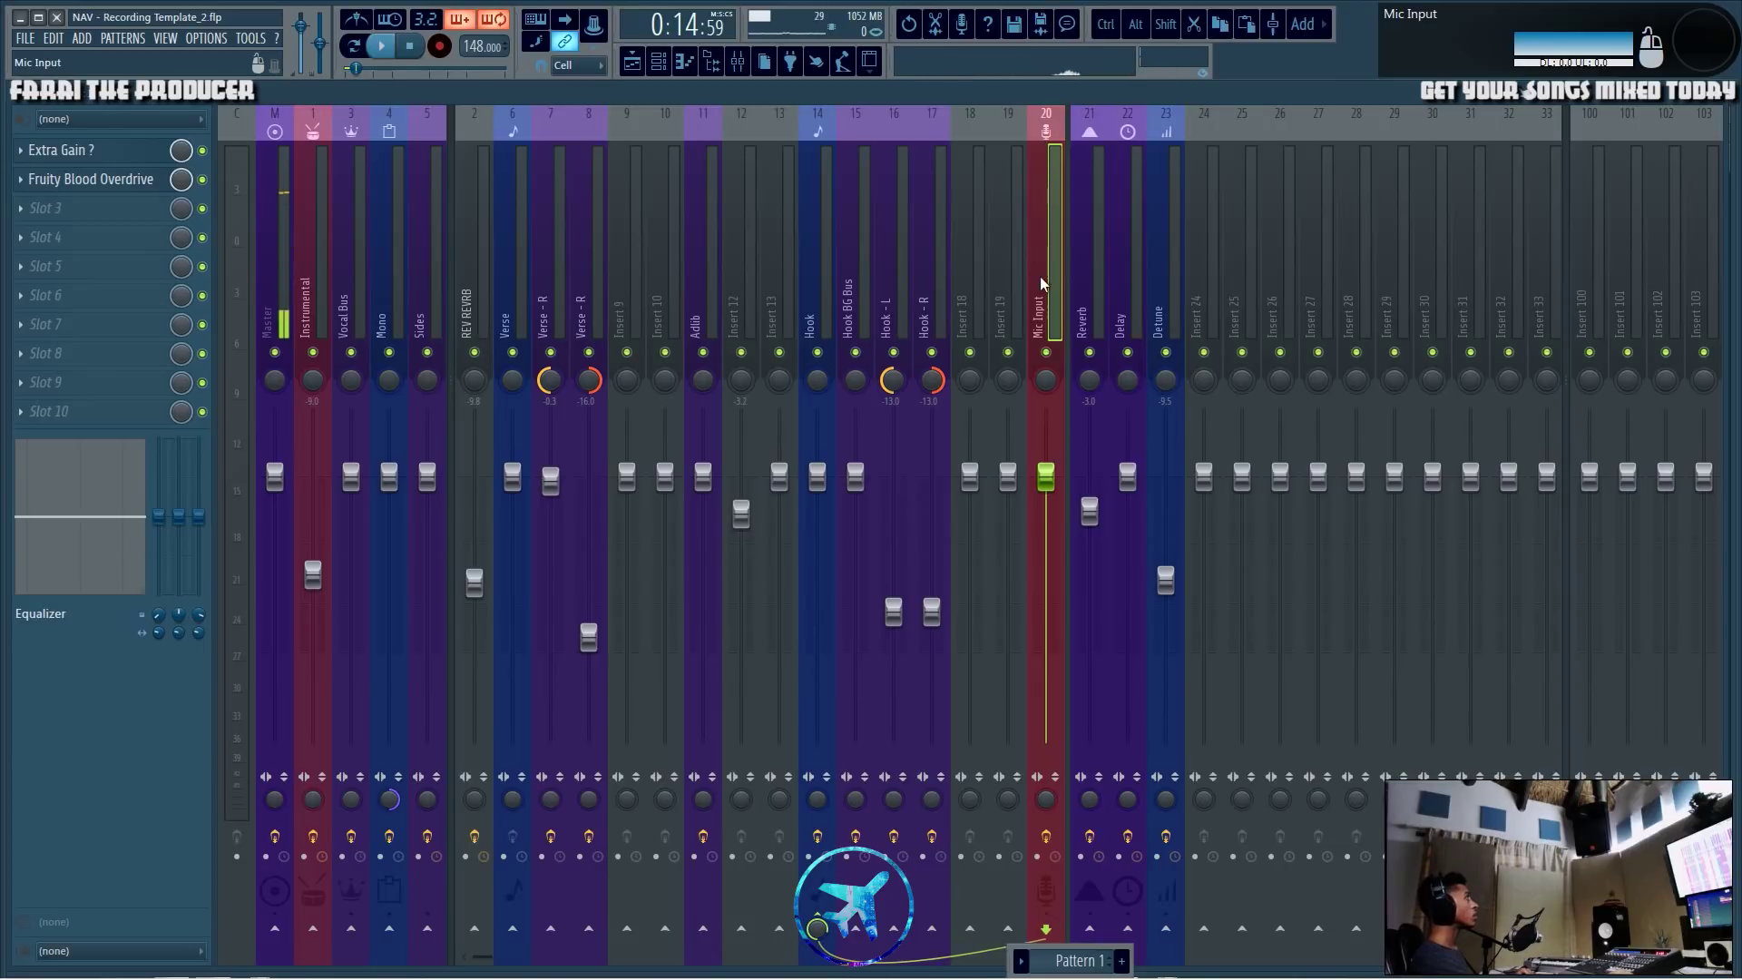
Open Pitcher on the Hook track, bring its window into view over the faders, and close it.
left_click(822, 291)
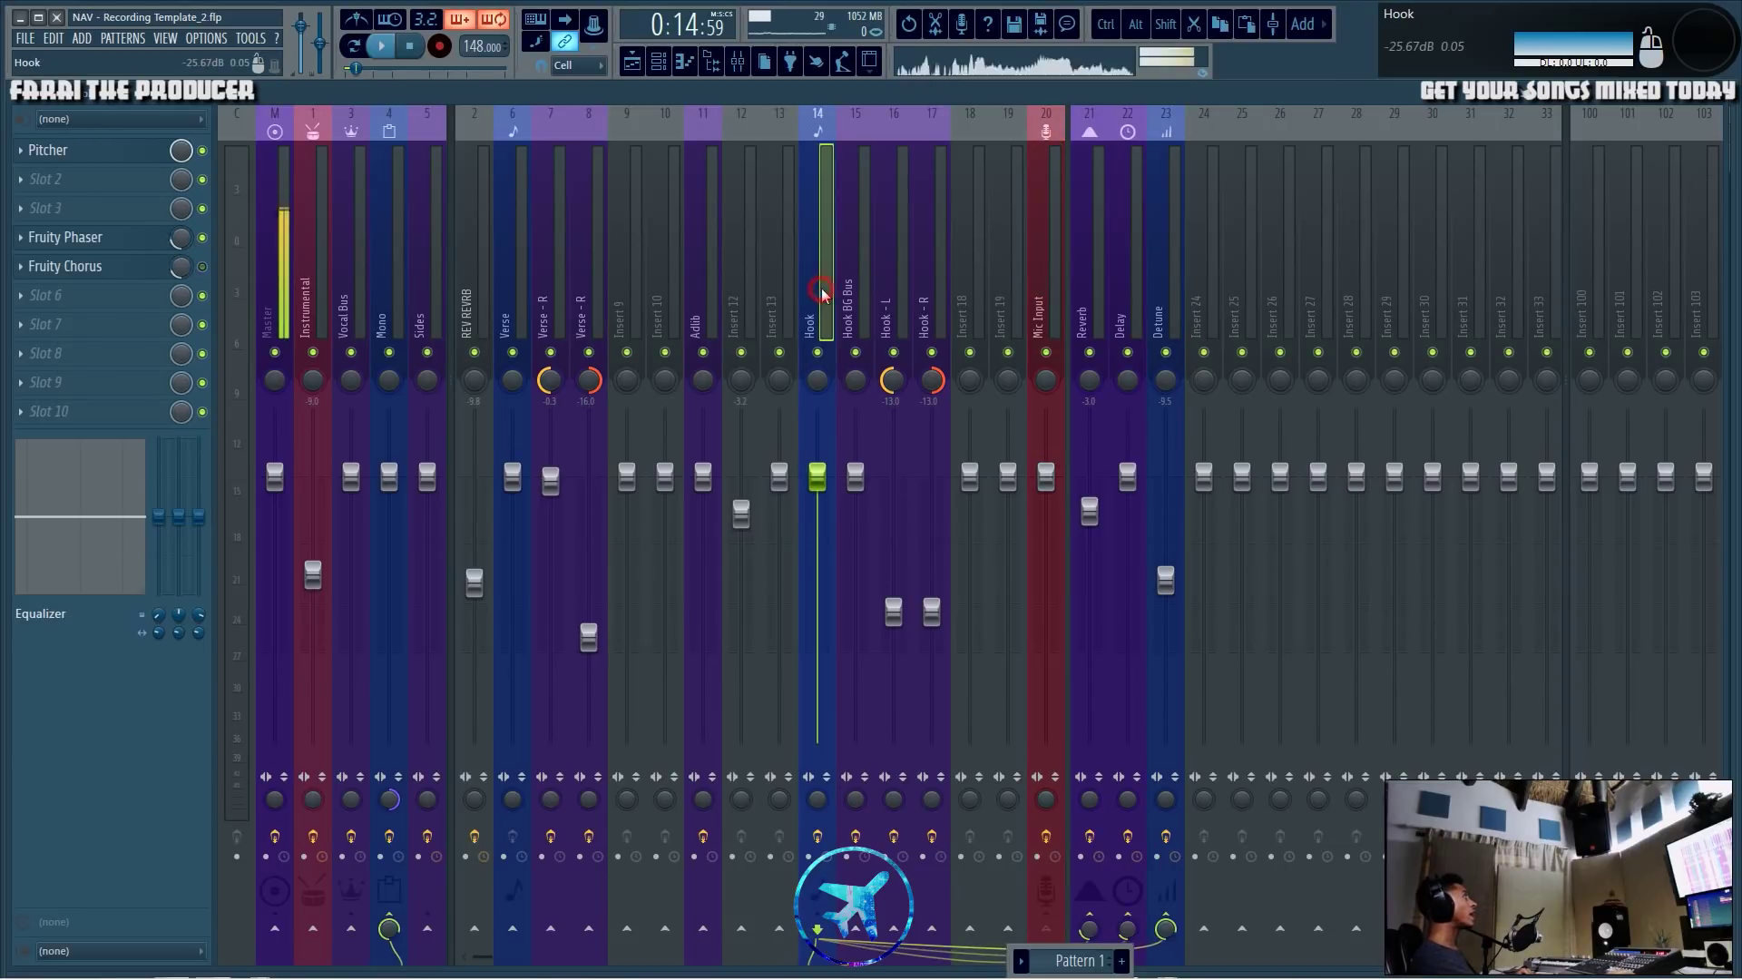
left_click(163, 148)
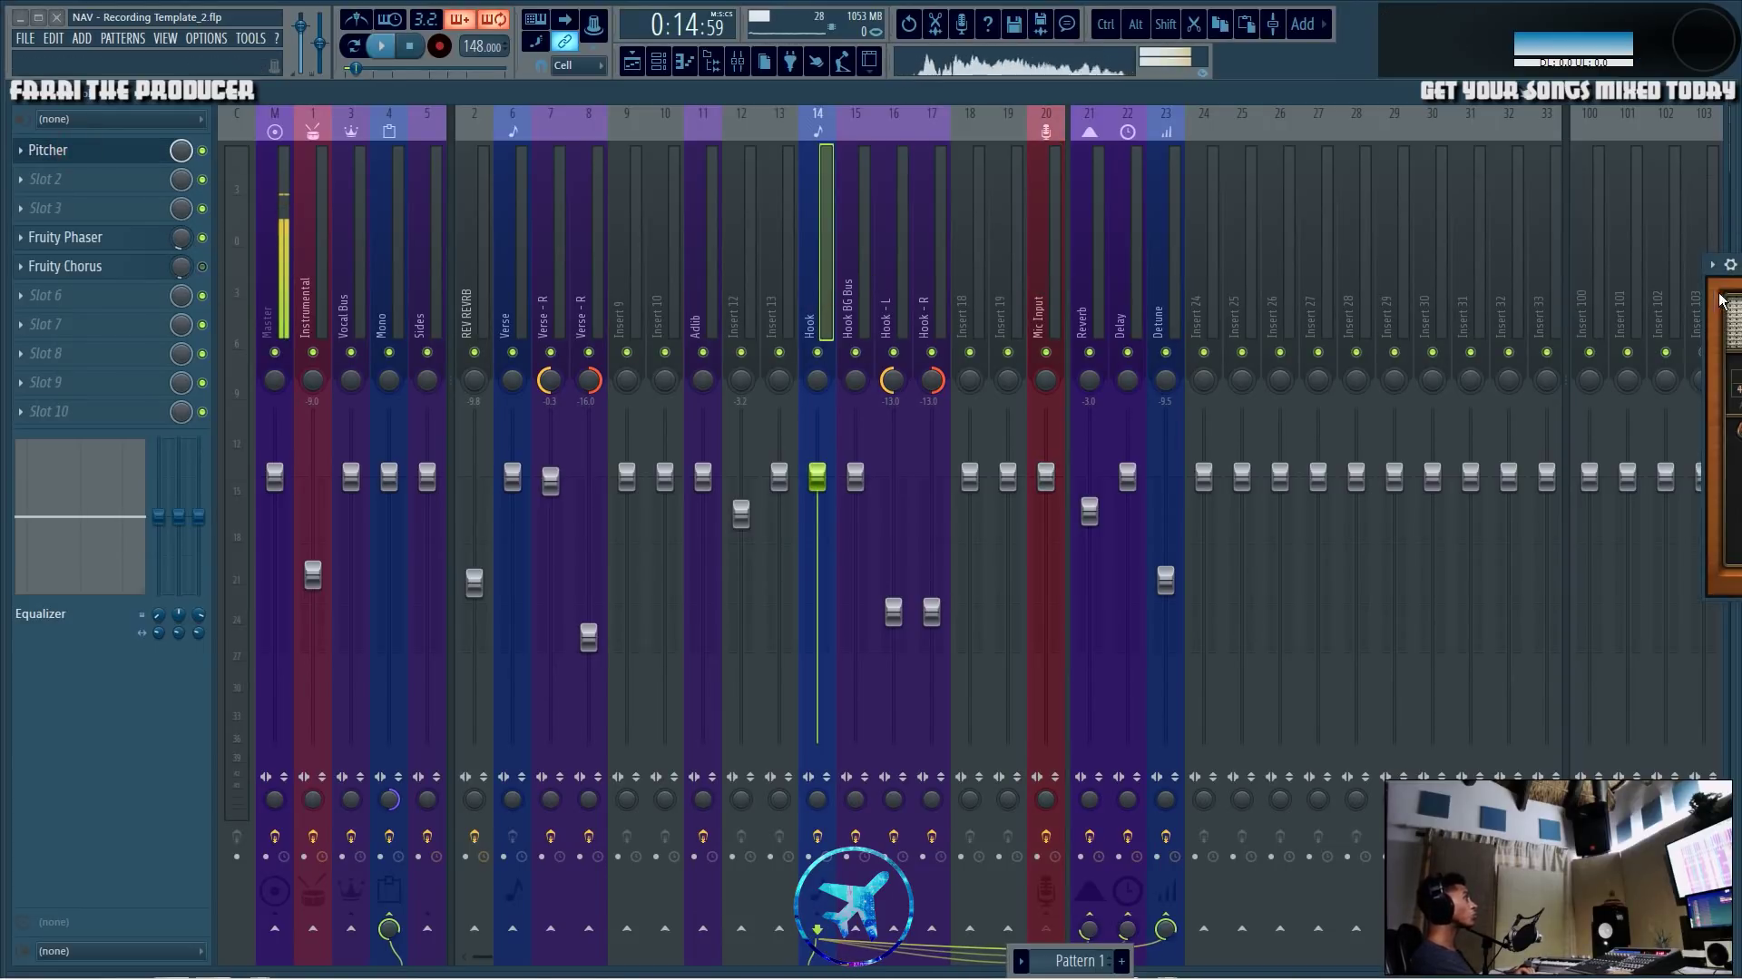
left_click_drag(1735, 295, 681, 285)
left_click_drag(937, 279, 828, 514)
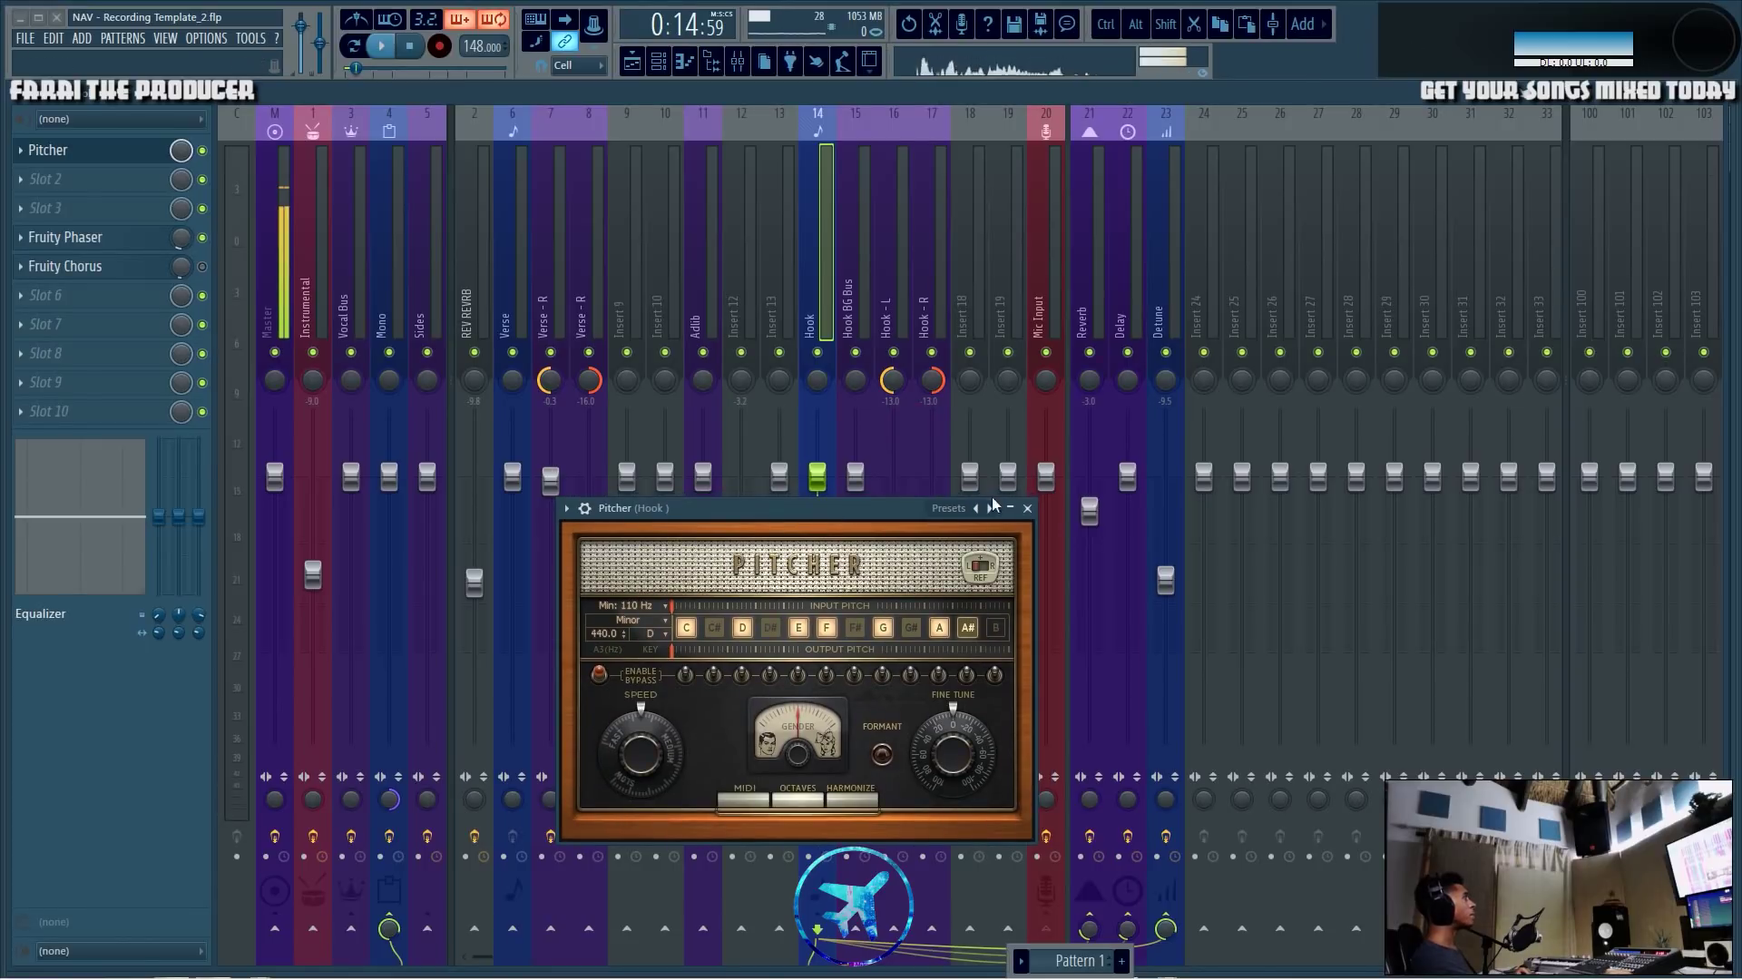
left_click(1027, 509)
Trace the Mic Input track's routing and compare its effects with those of Insert 13 and Hook.
left_click(1094, 263)
left_click(1058, 261)
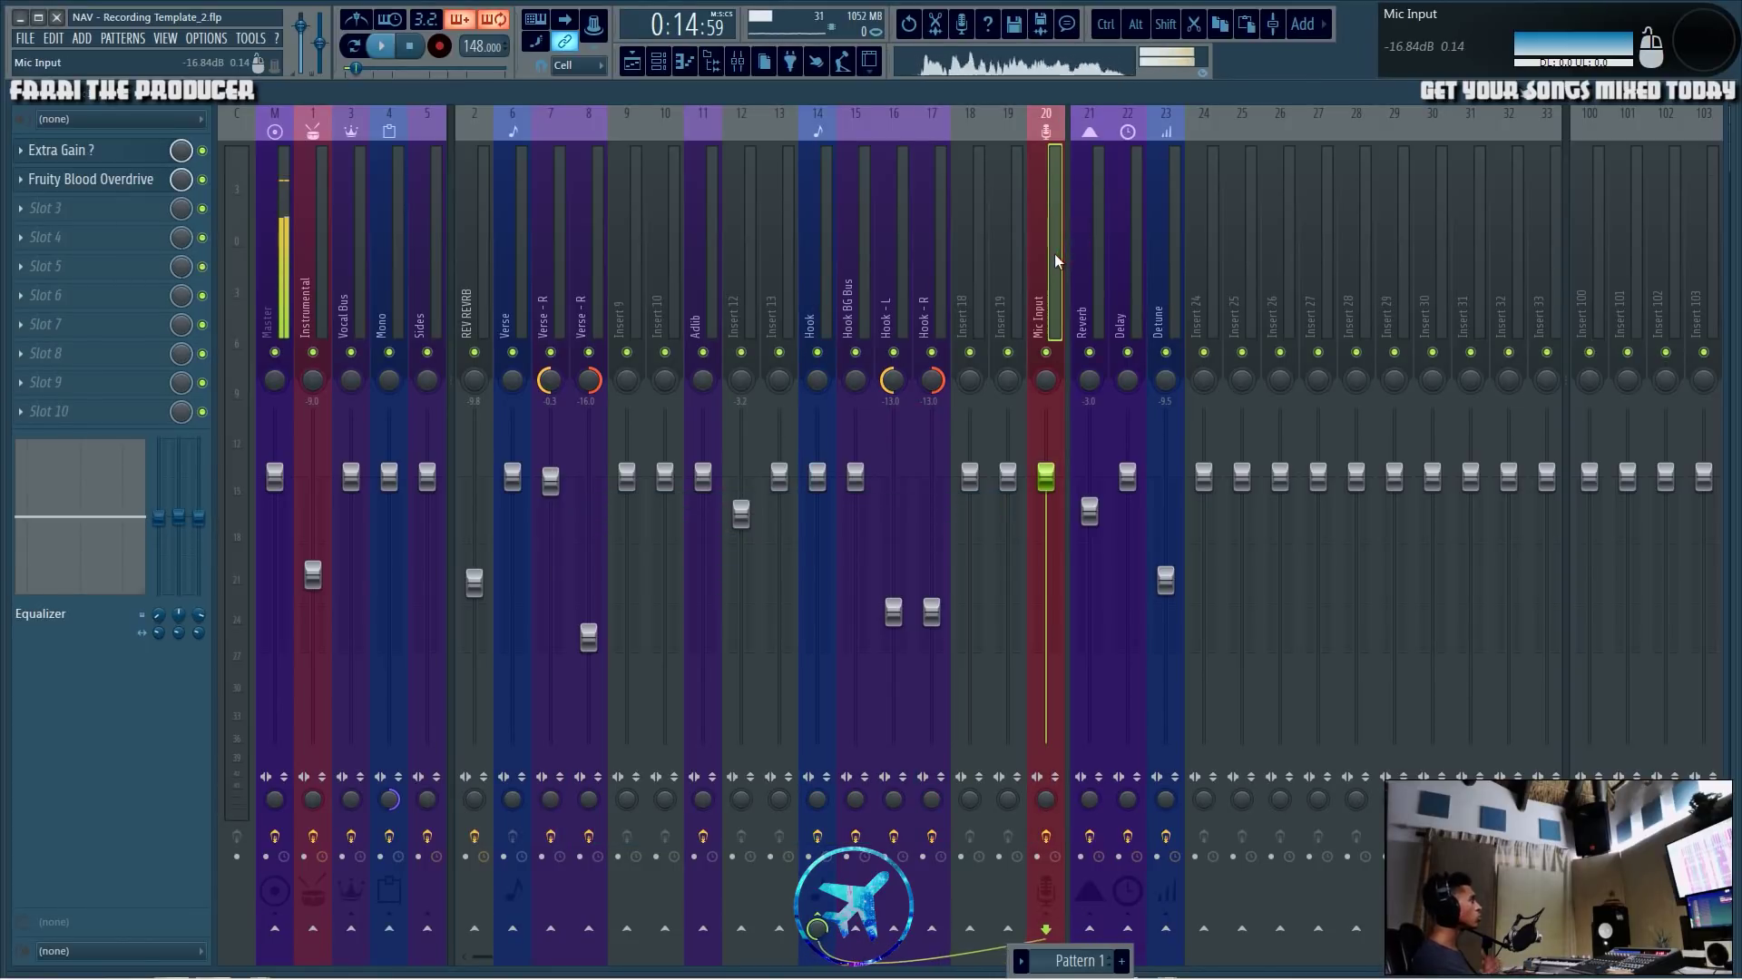
left_click(795, 264)
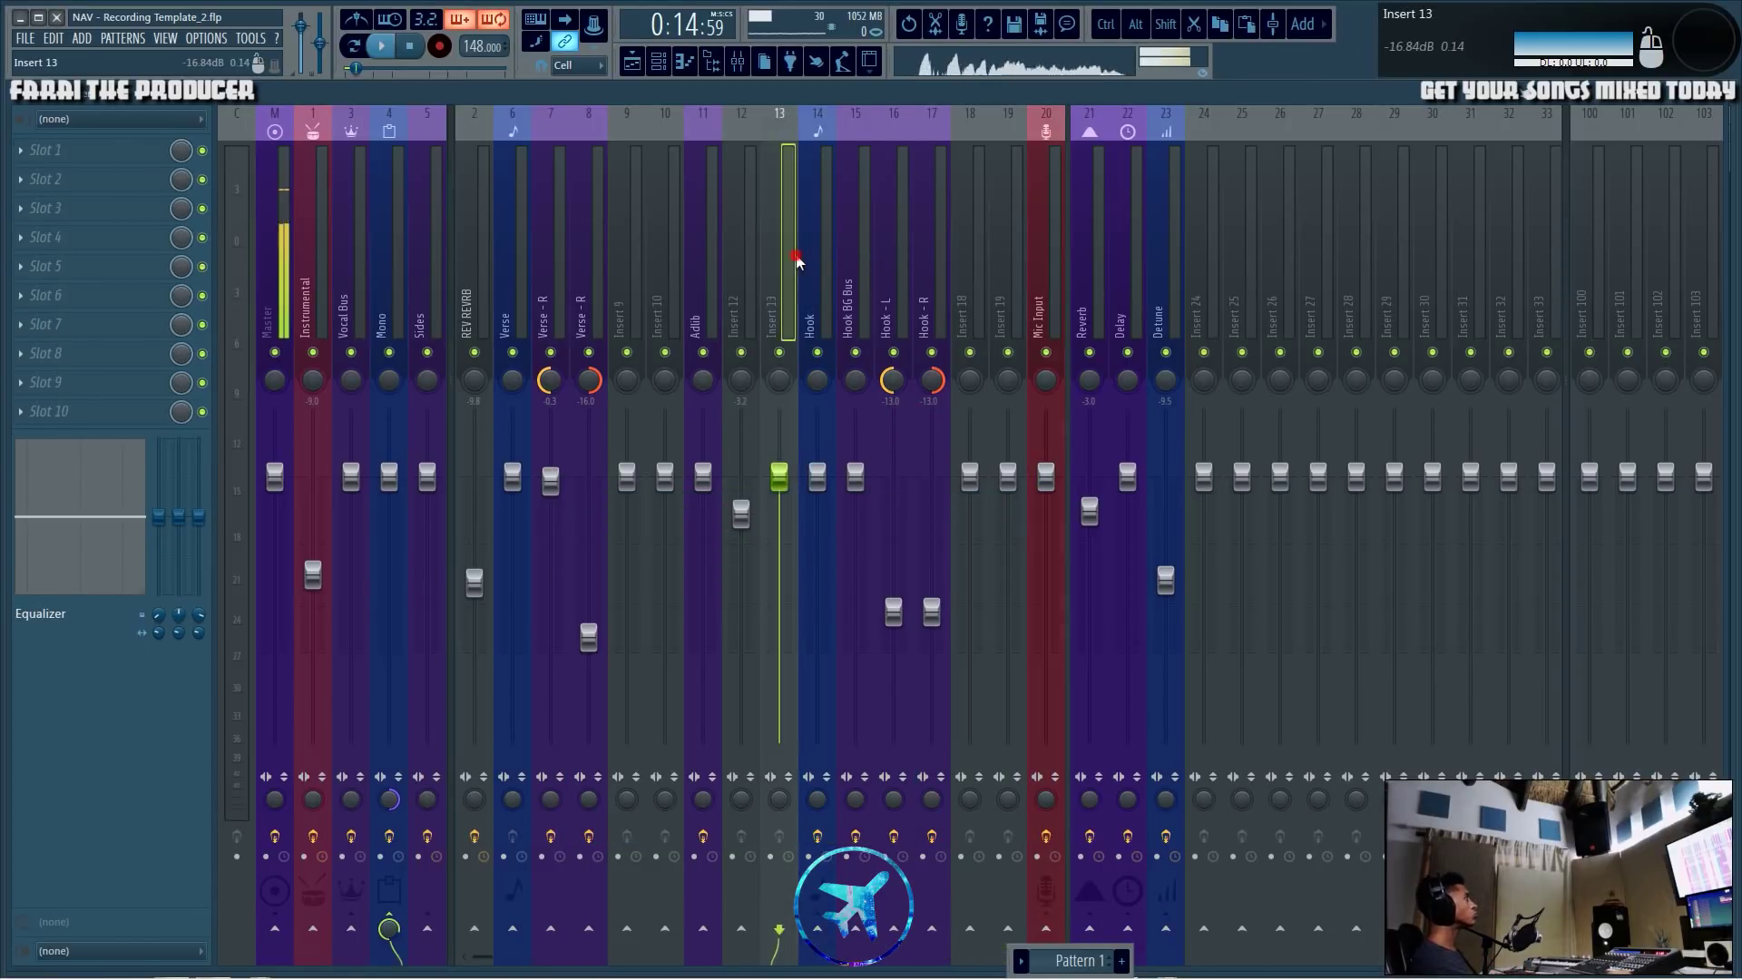
left_click(802, 274)
left_click(1045, 248)
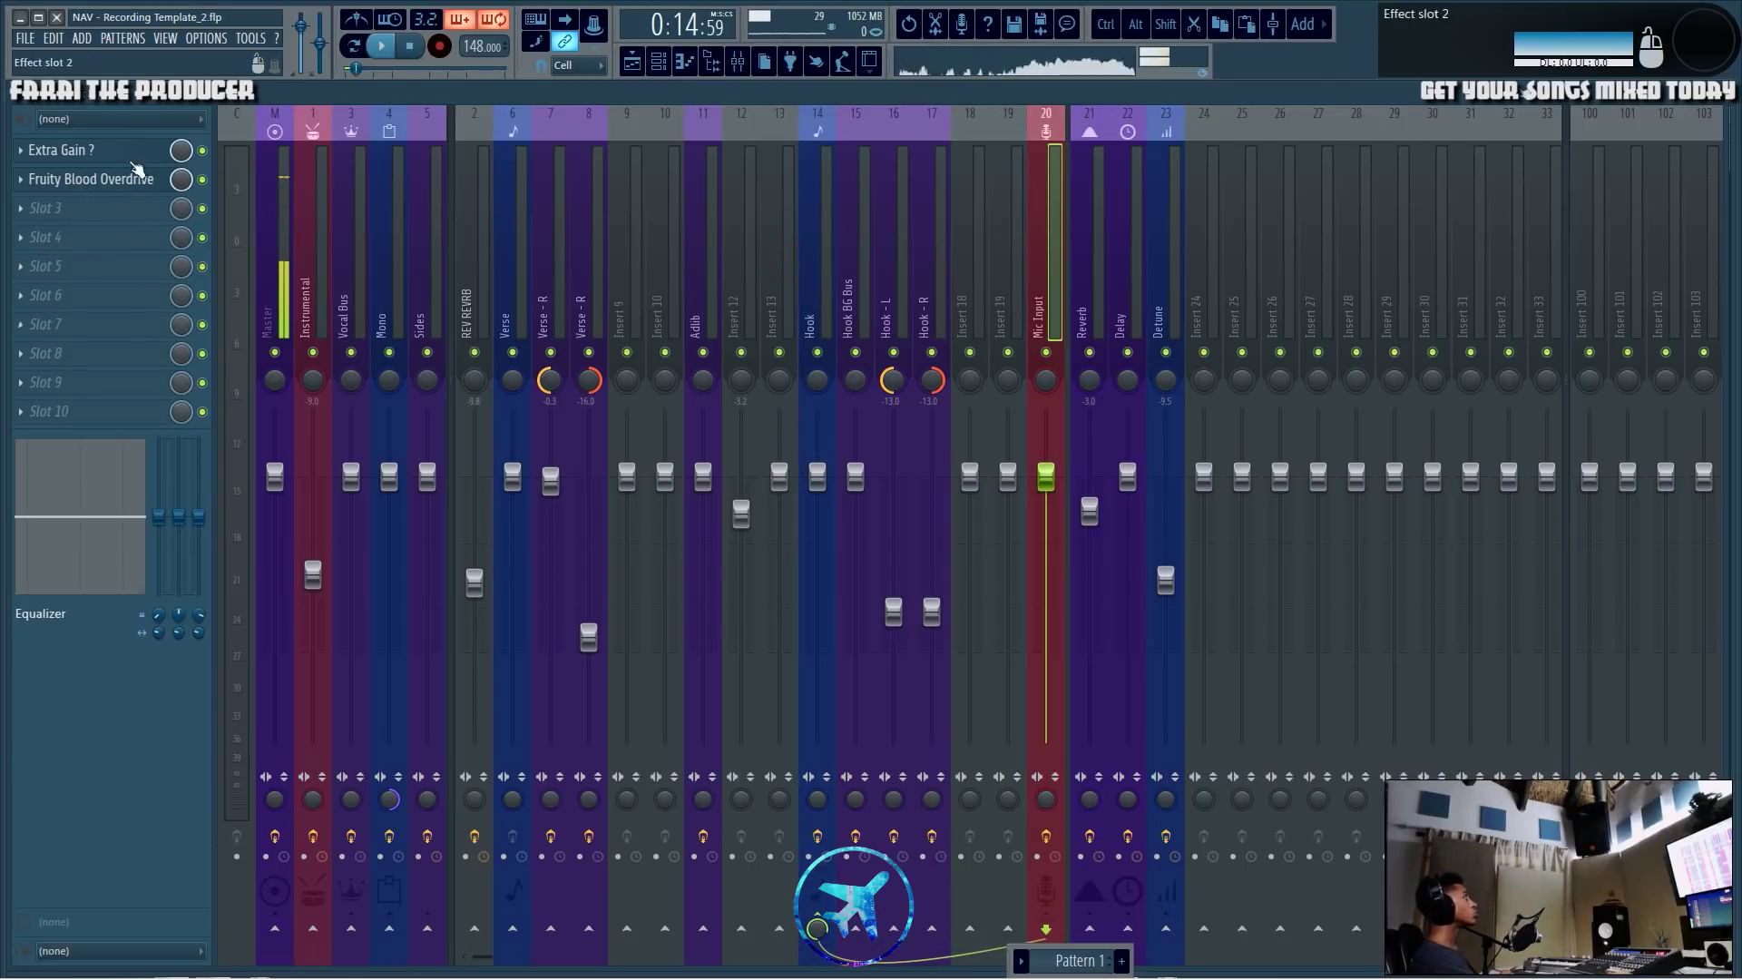
left_click(1037, 857)
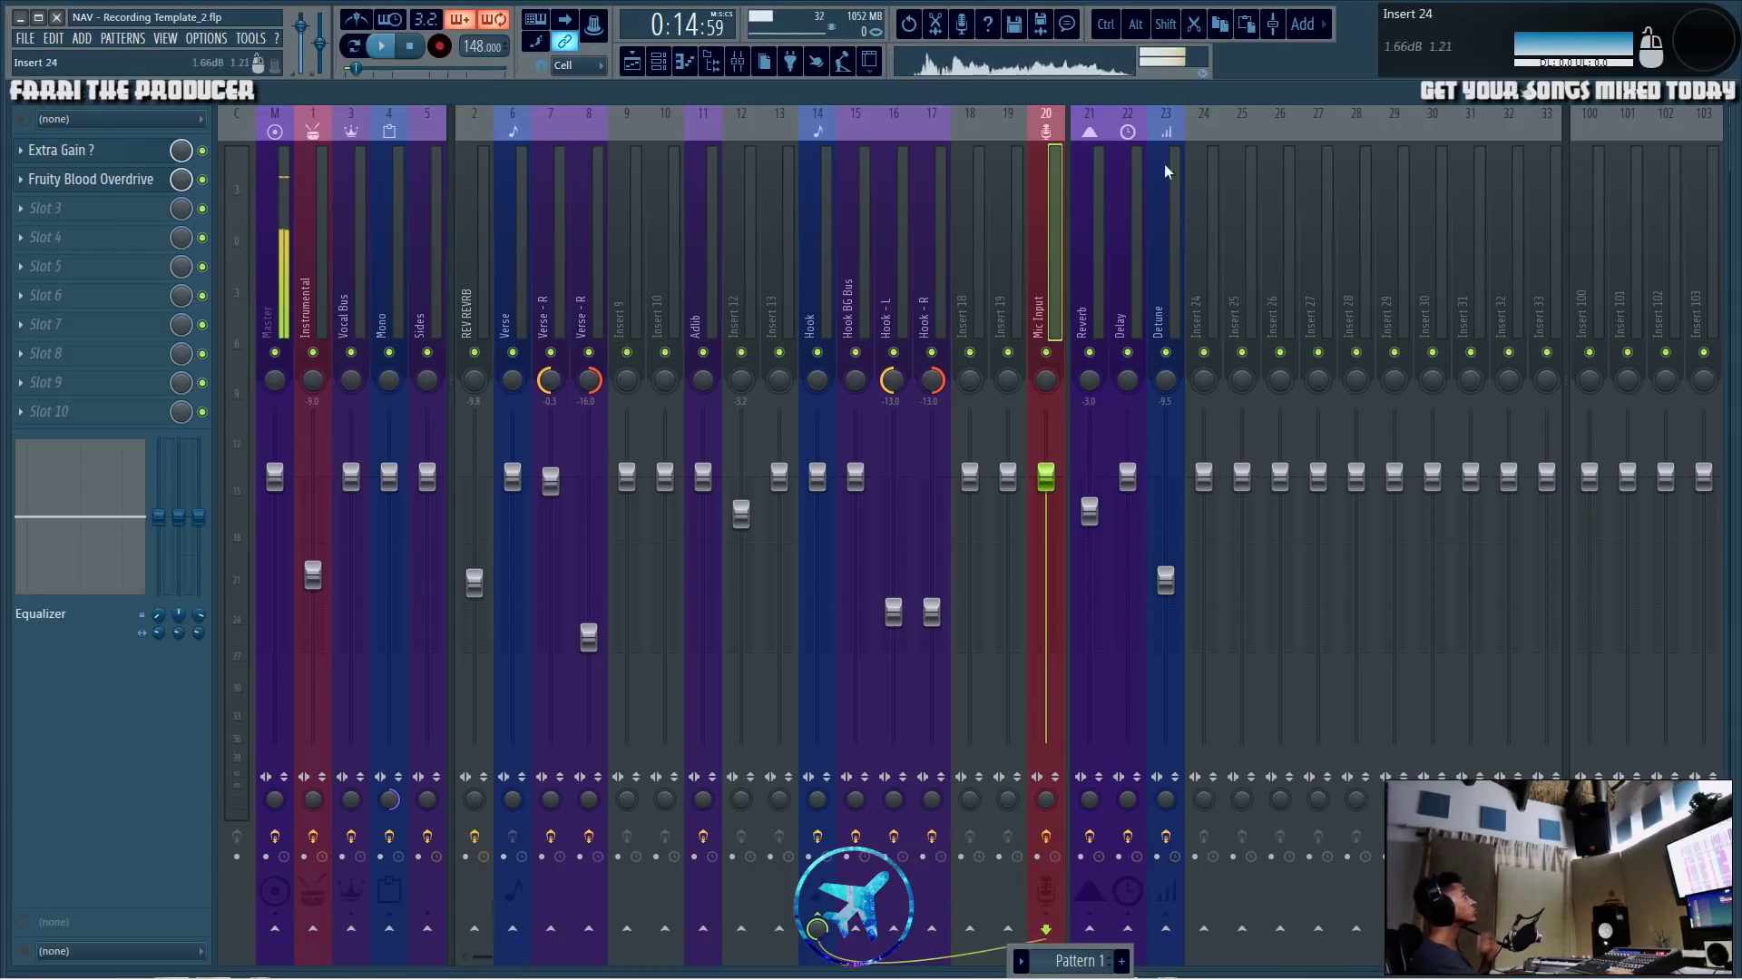
Solo the MAIN VOCAL track in the playlist and audition it while viewing the mixer.
left_click(633, 61)
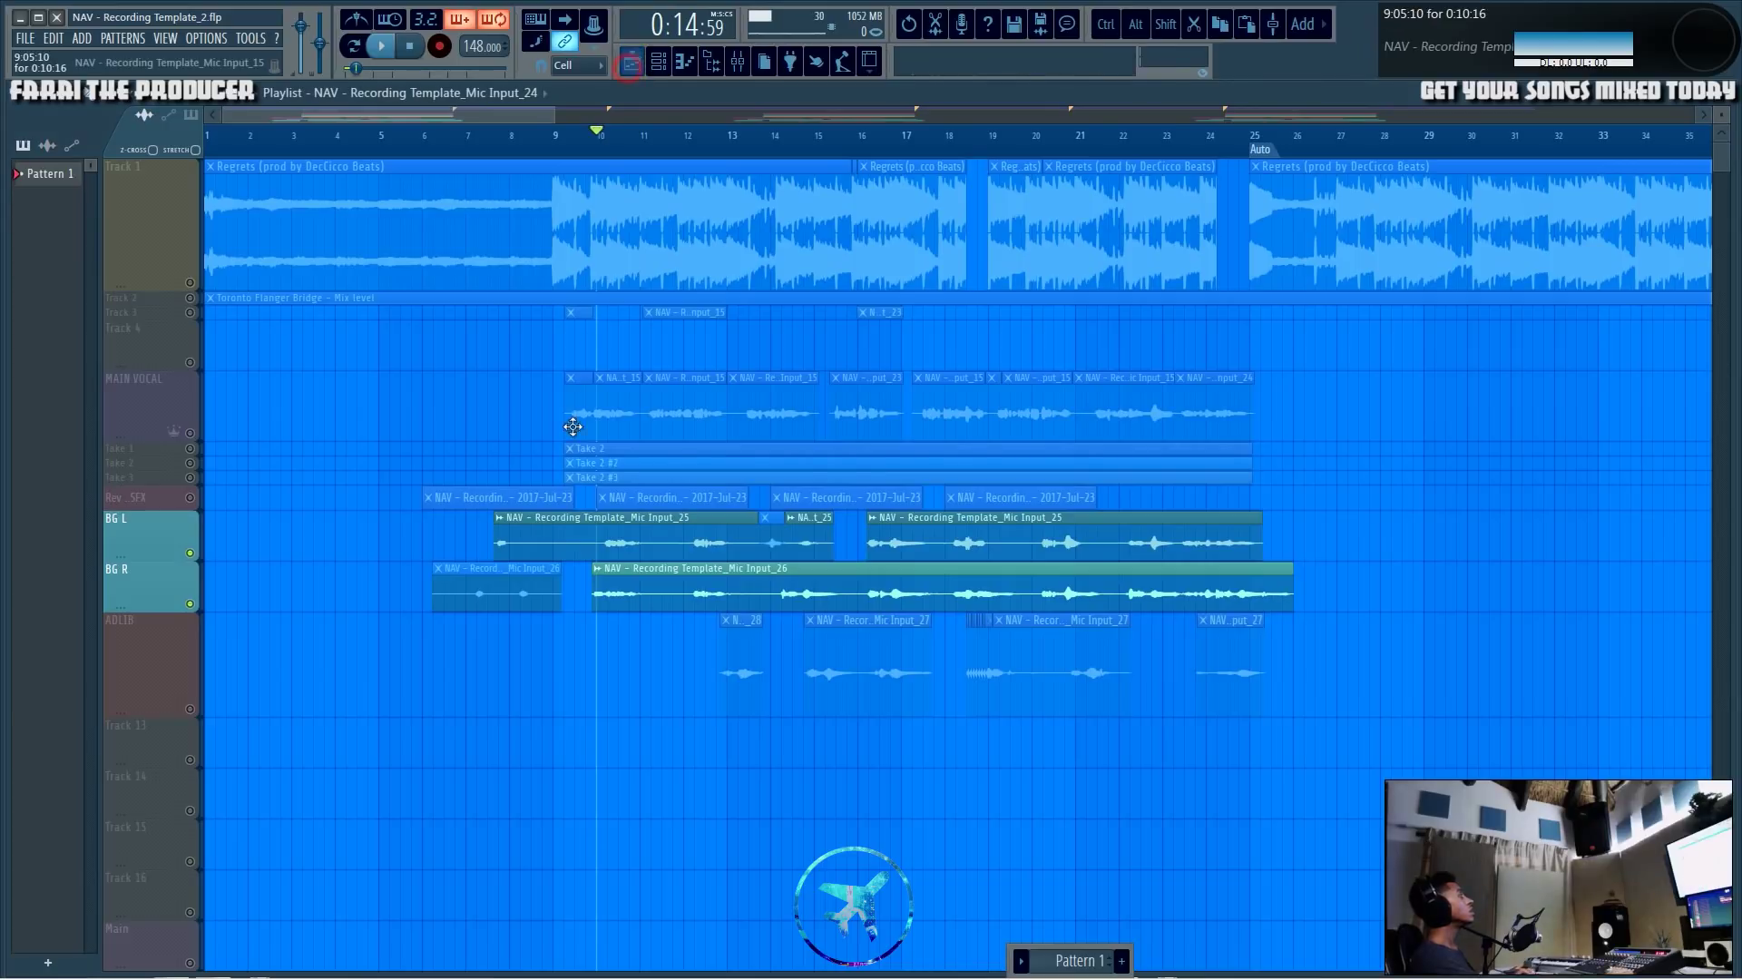
left_click(198, 424)
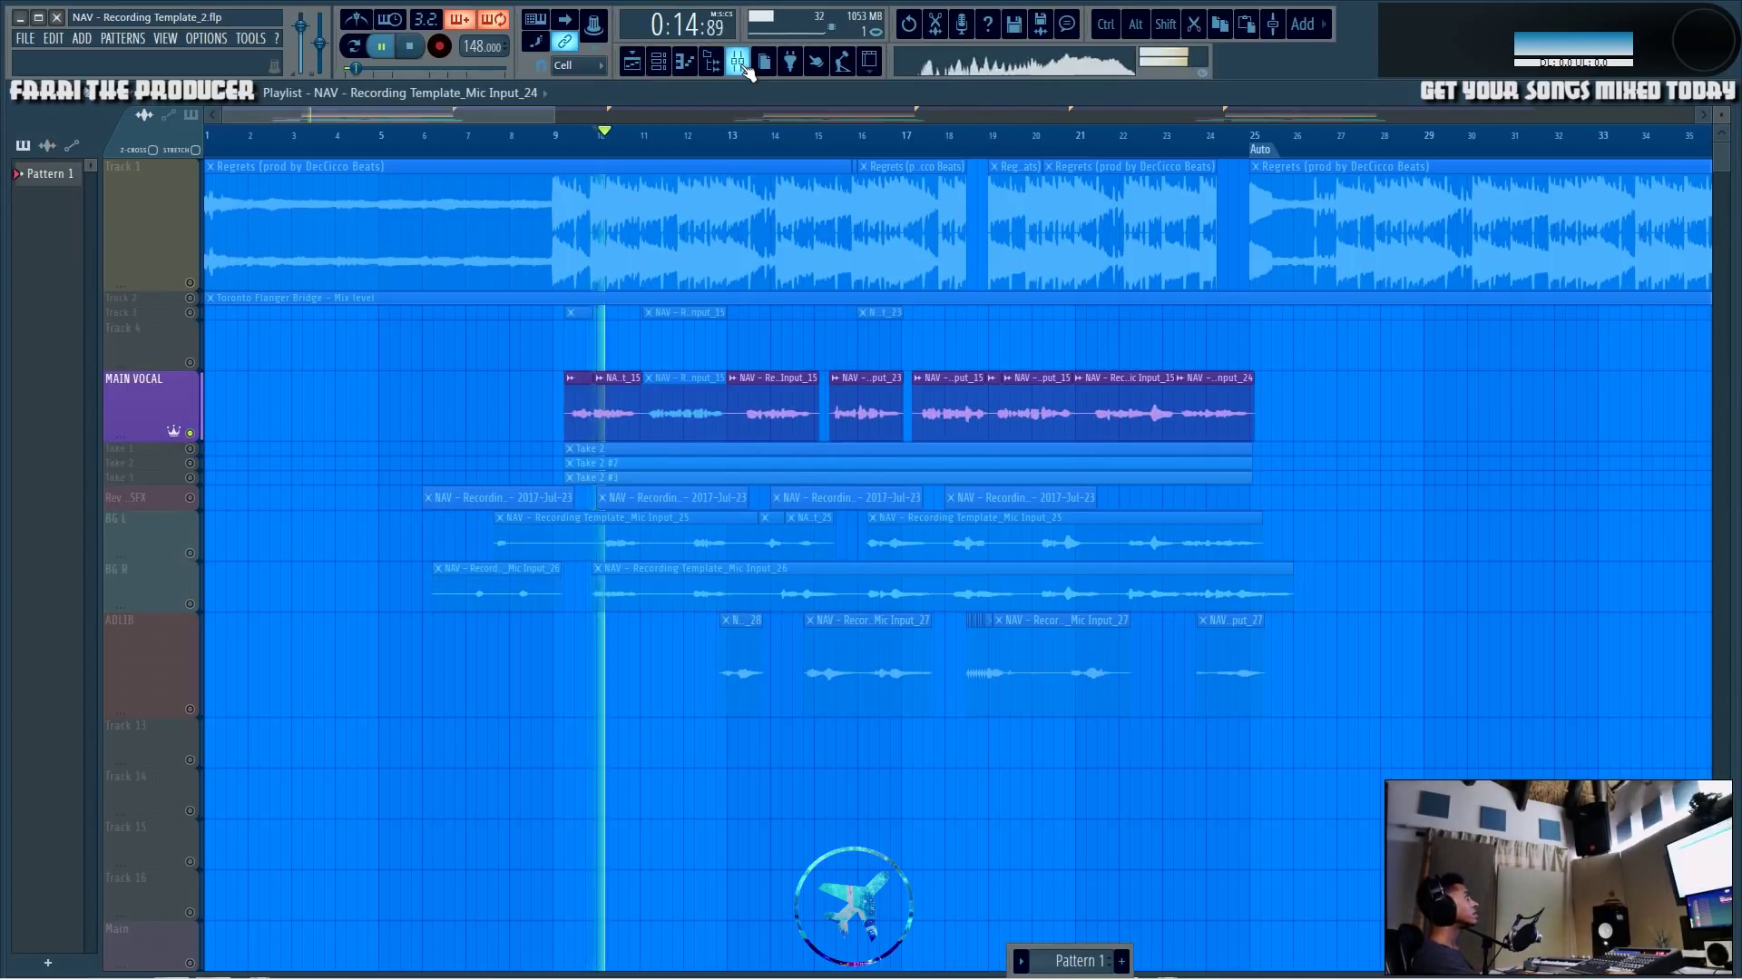
left_click(740, 61)
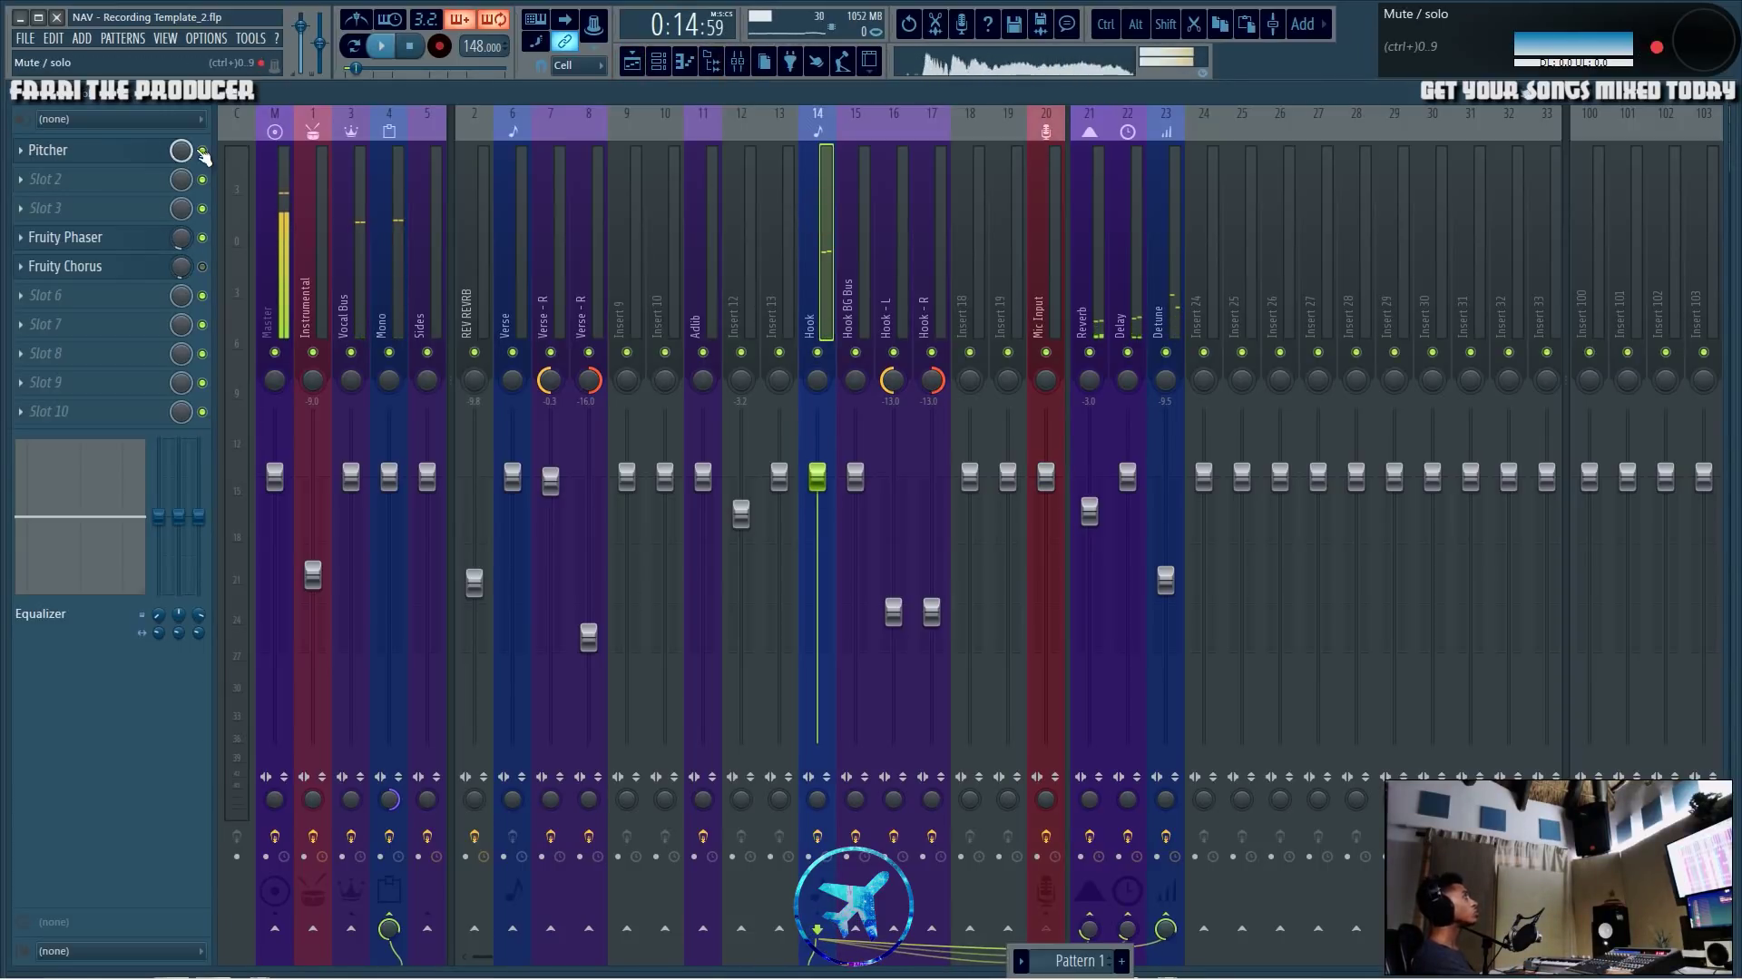
key("space")
key("space")
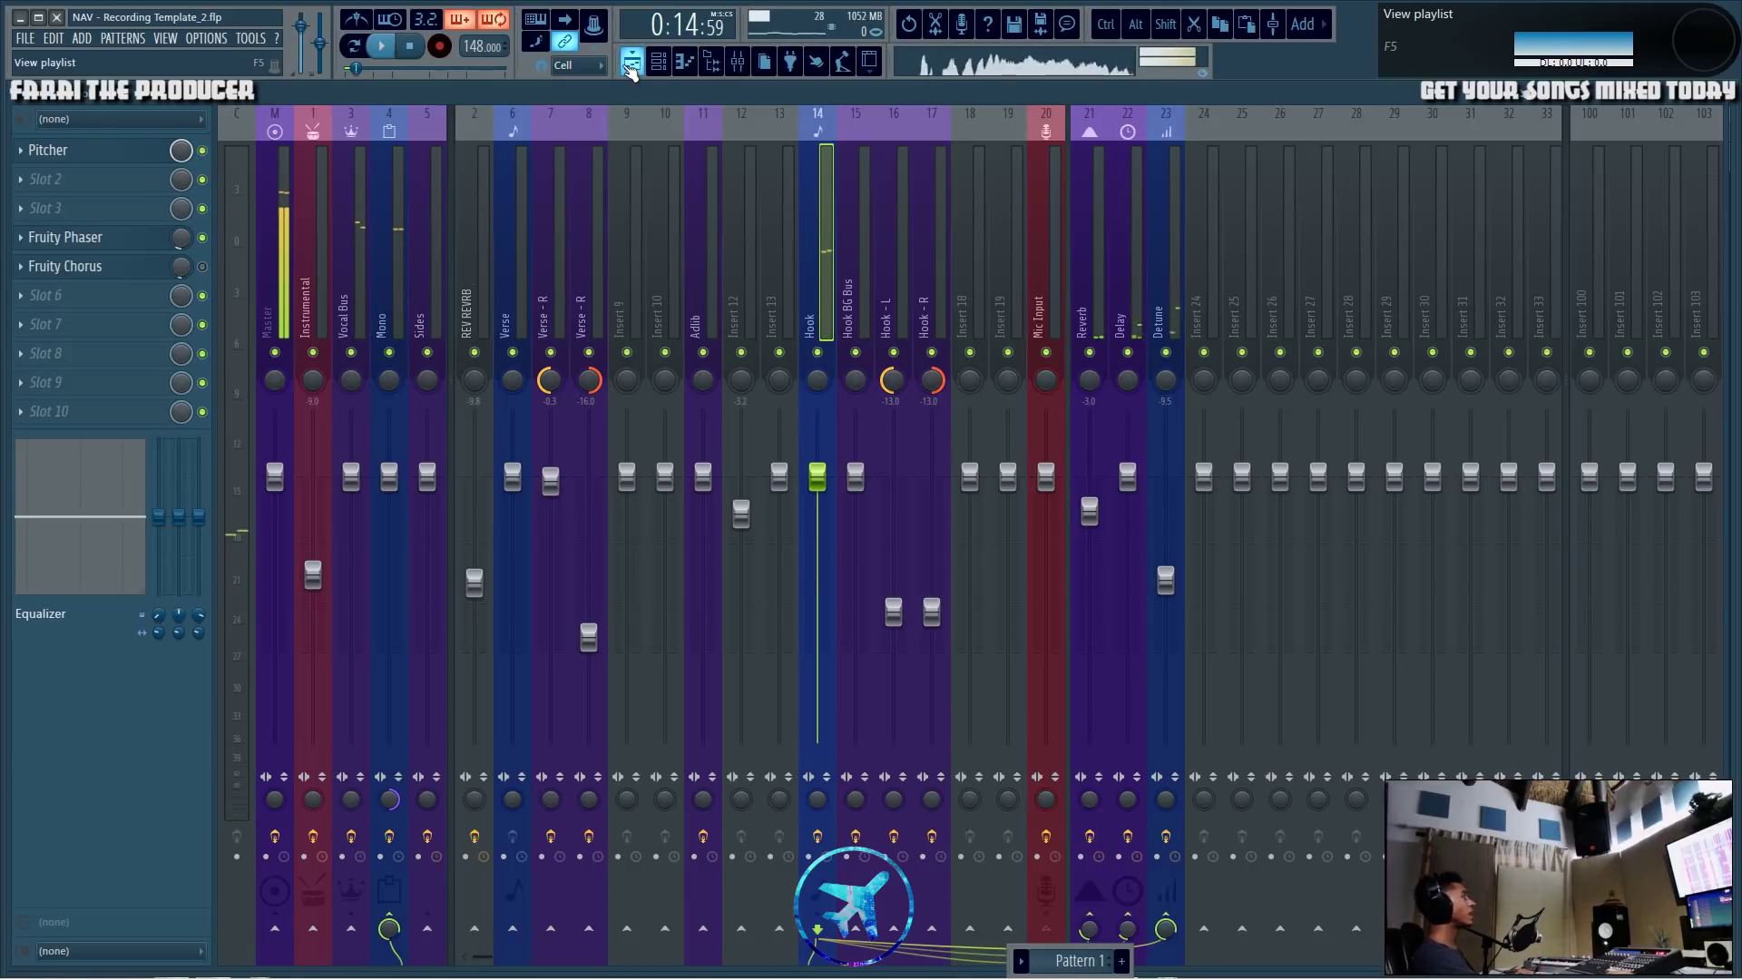
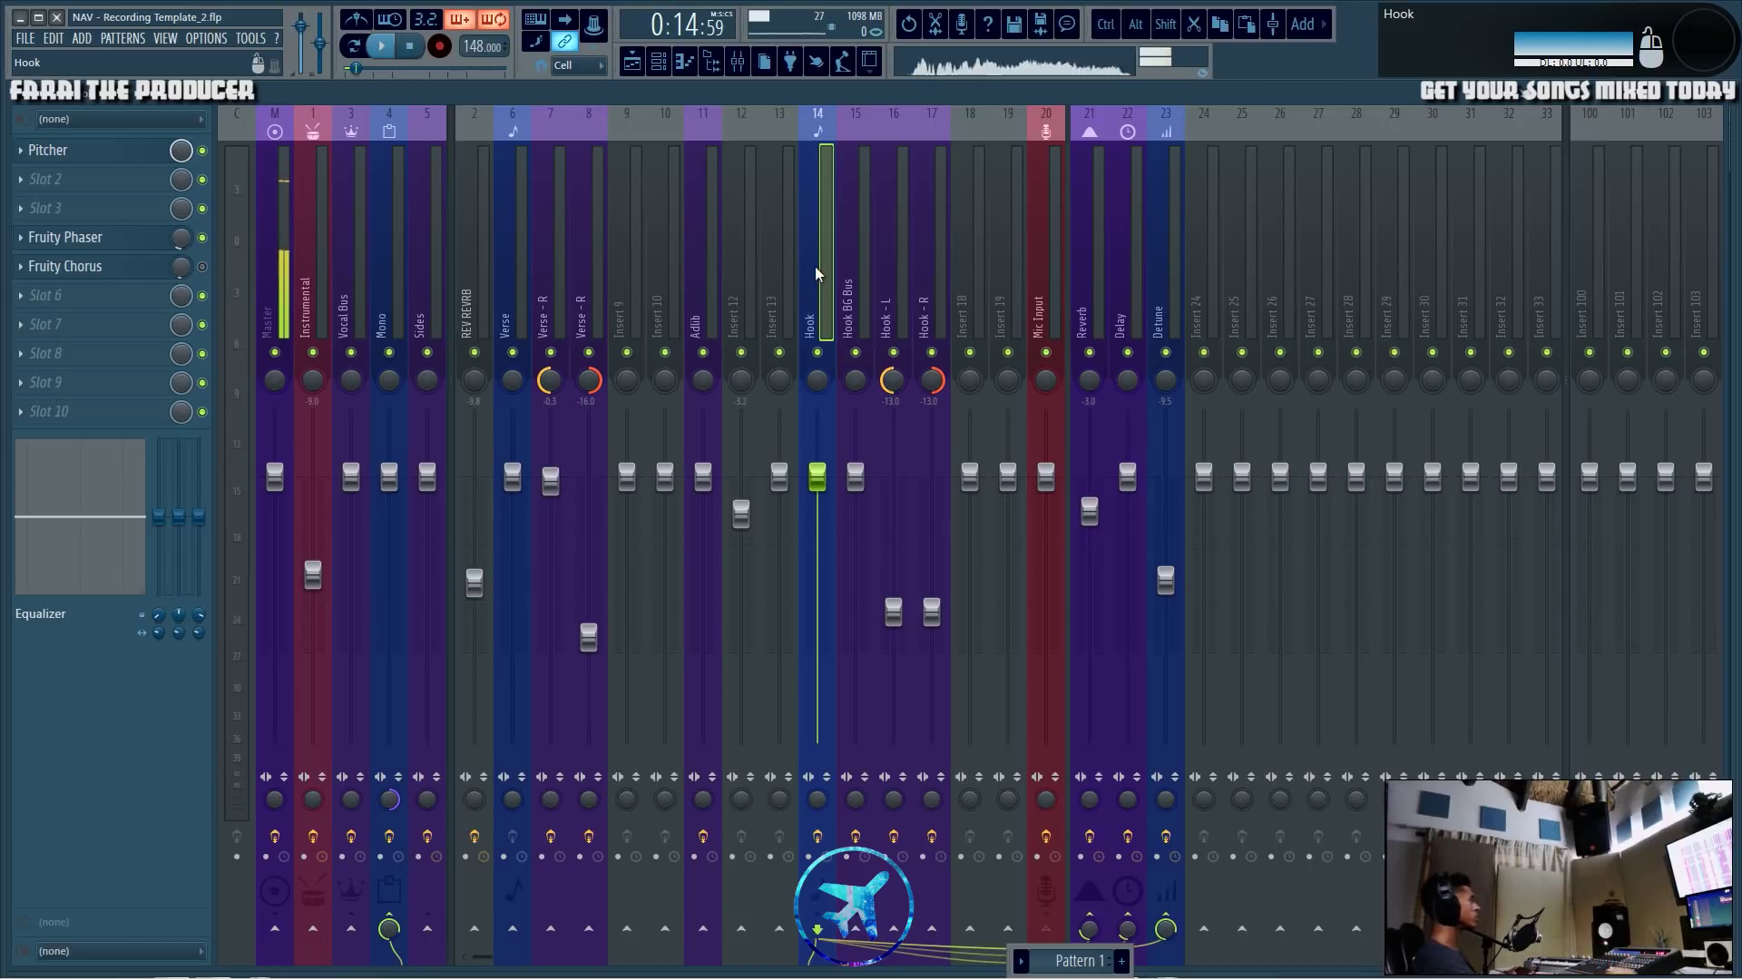
Check the Pitcher settings on the Hook track, and compare the effects of the Mono bus and Mic Input.
left_click(74, 156)
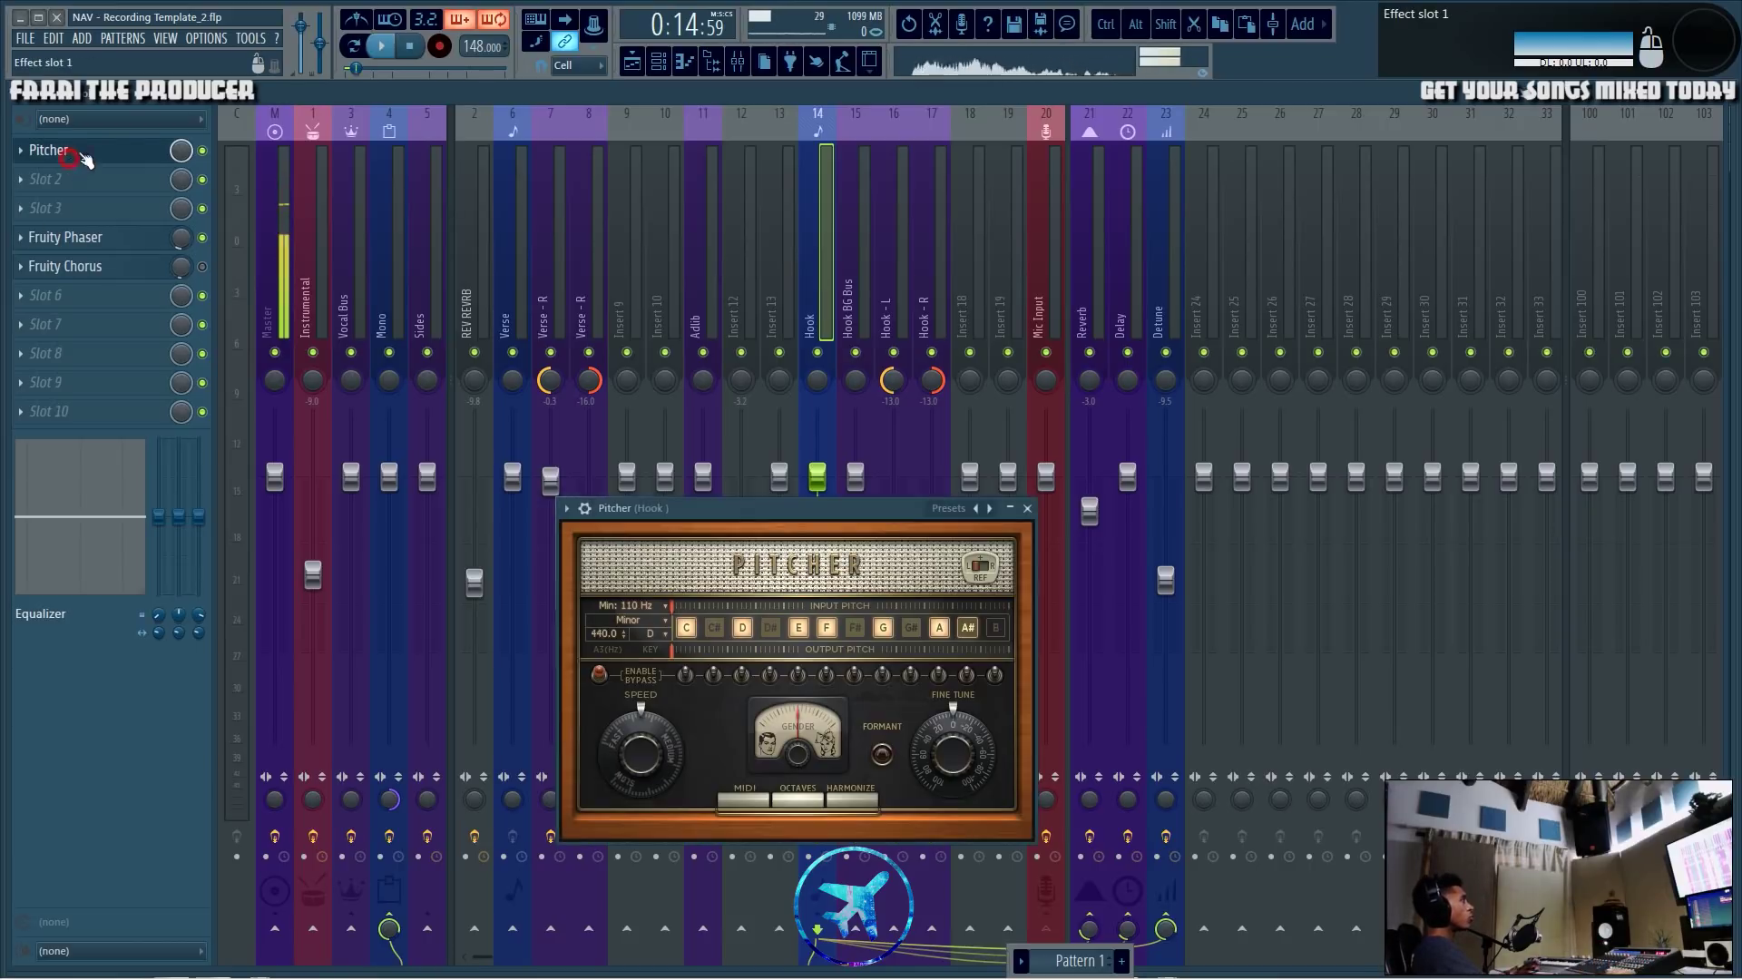
left_click(1027, 508)
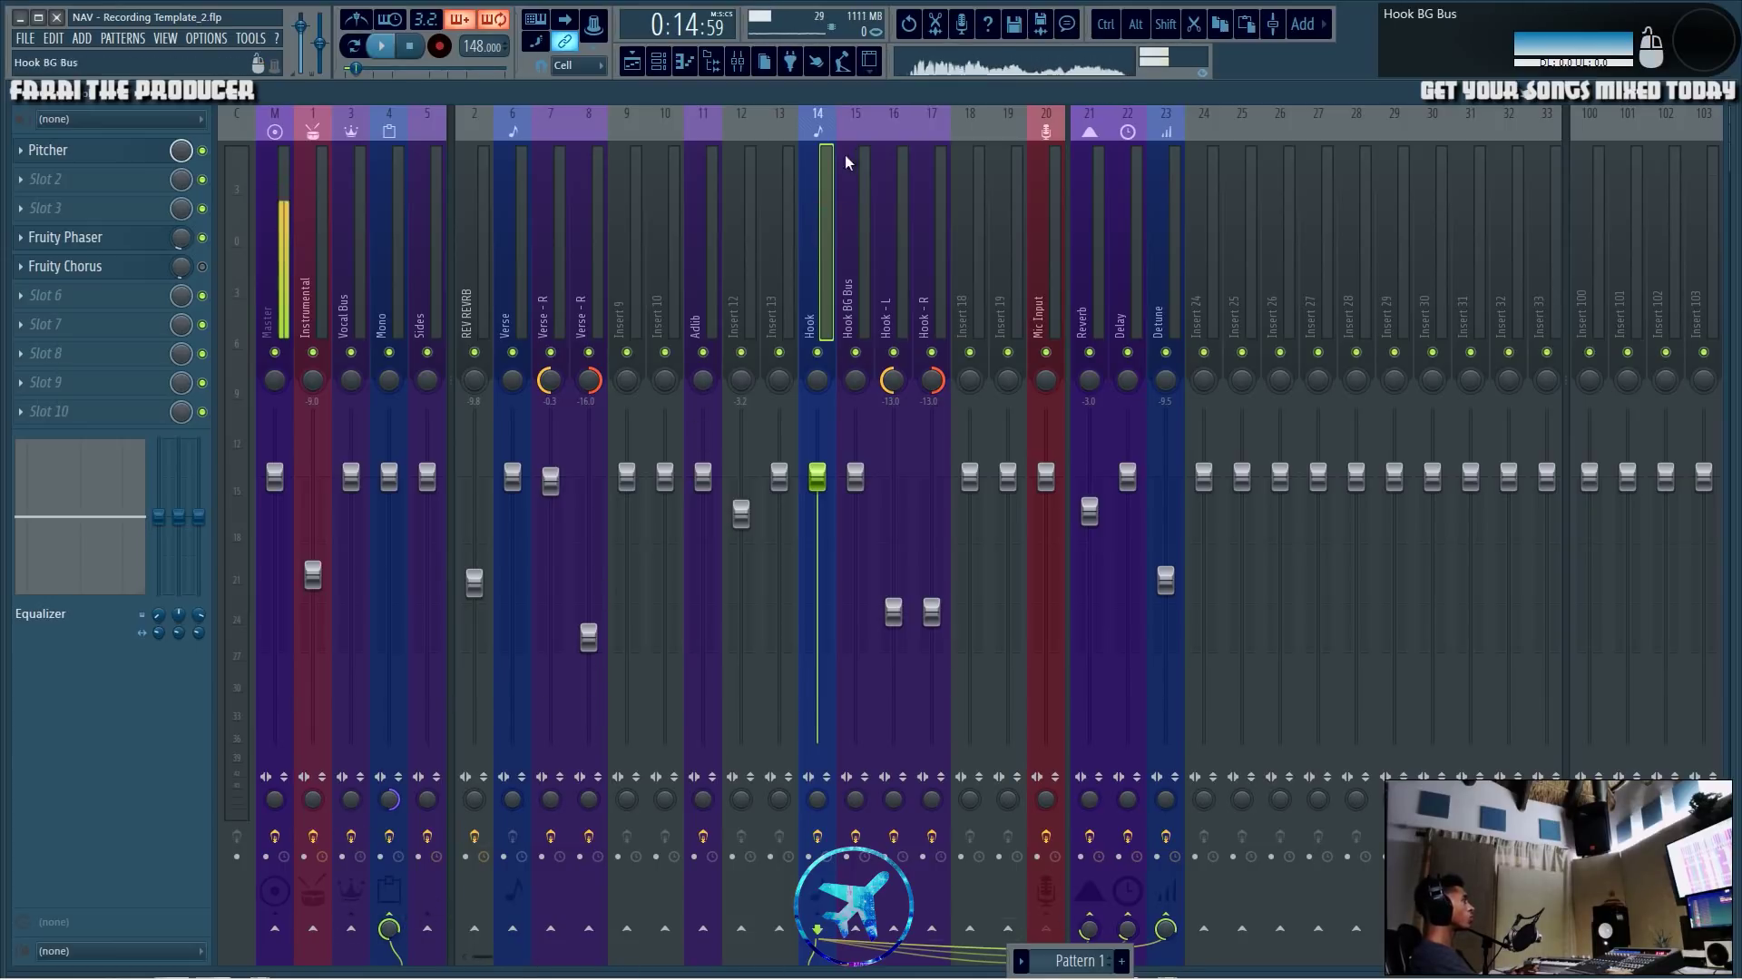
left_click(393, 279)
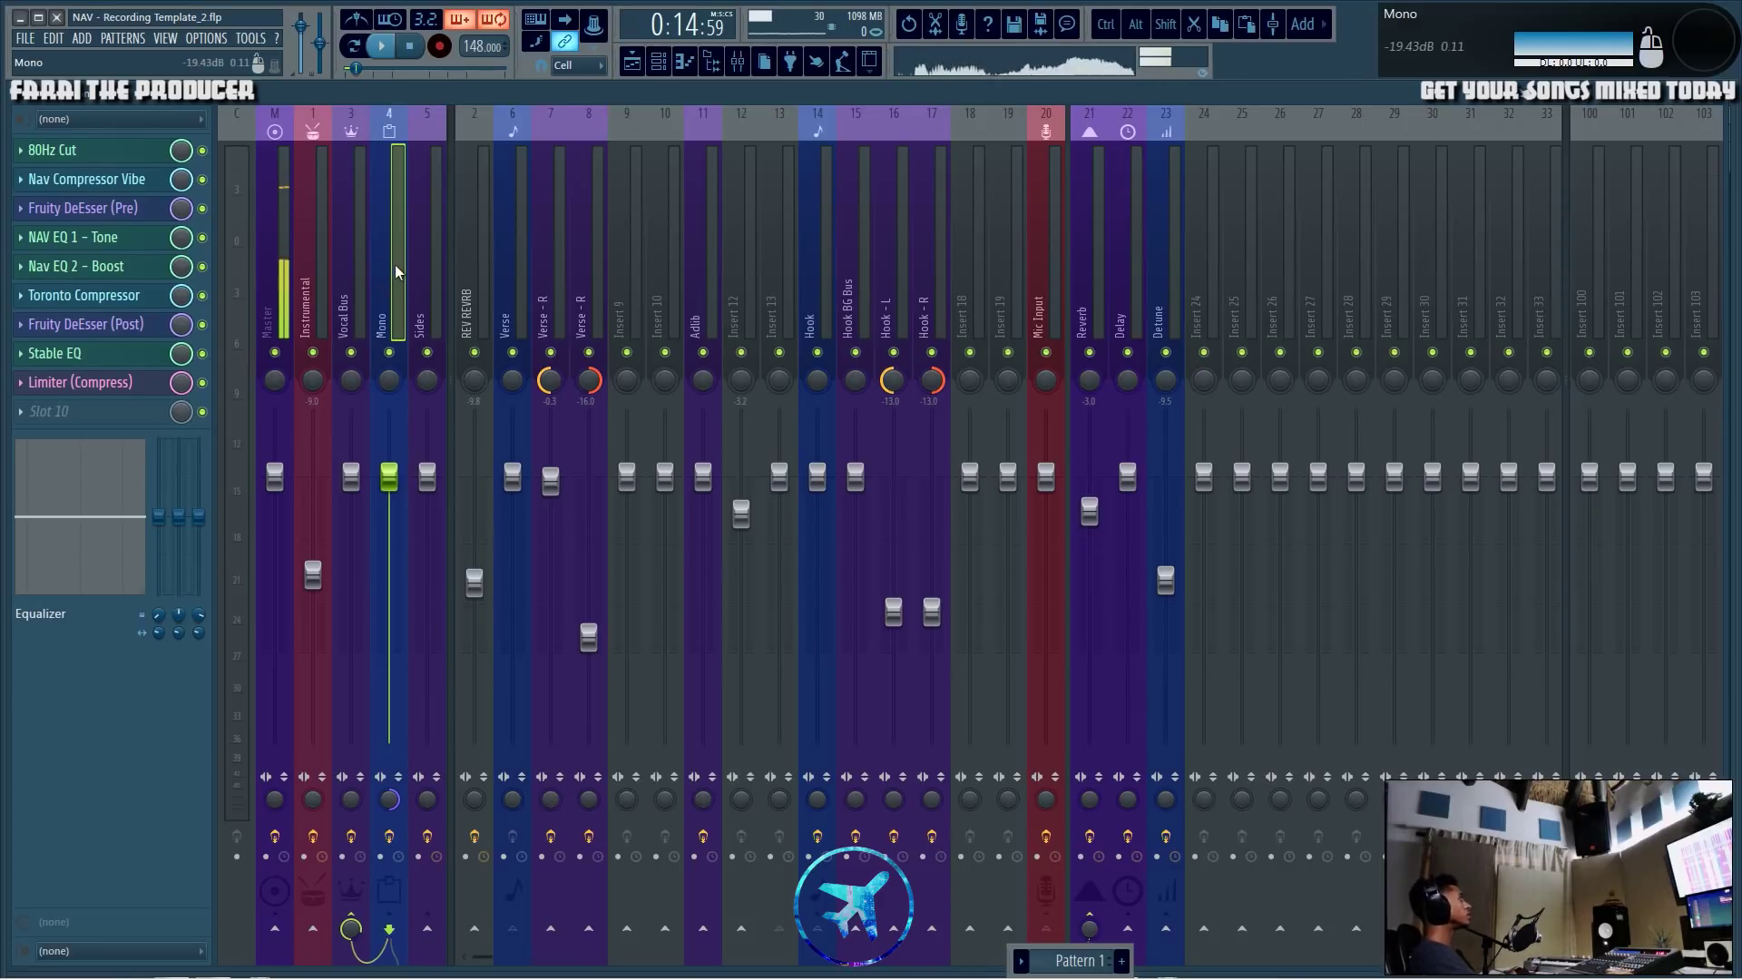
left_click(1060, 272)
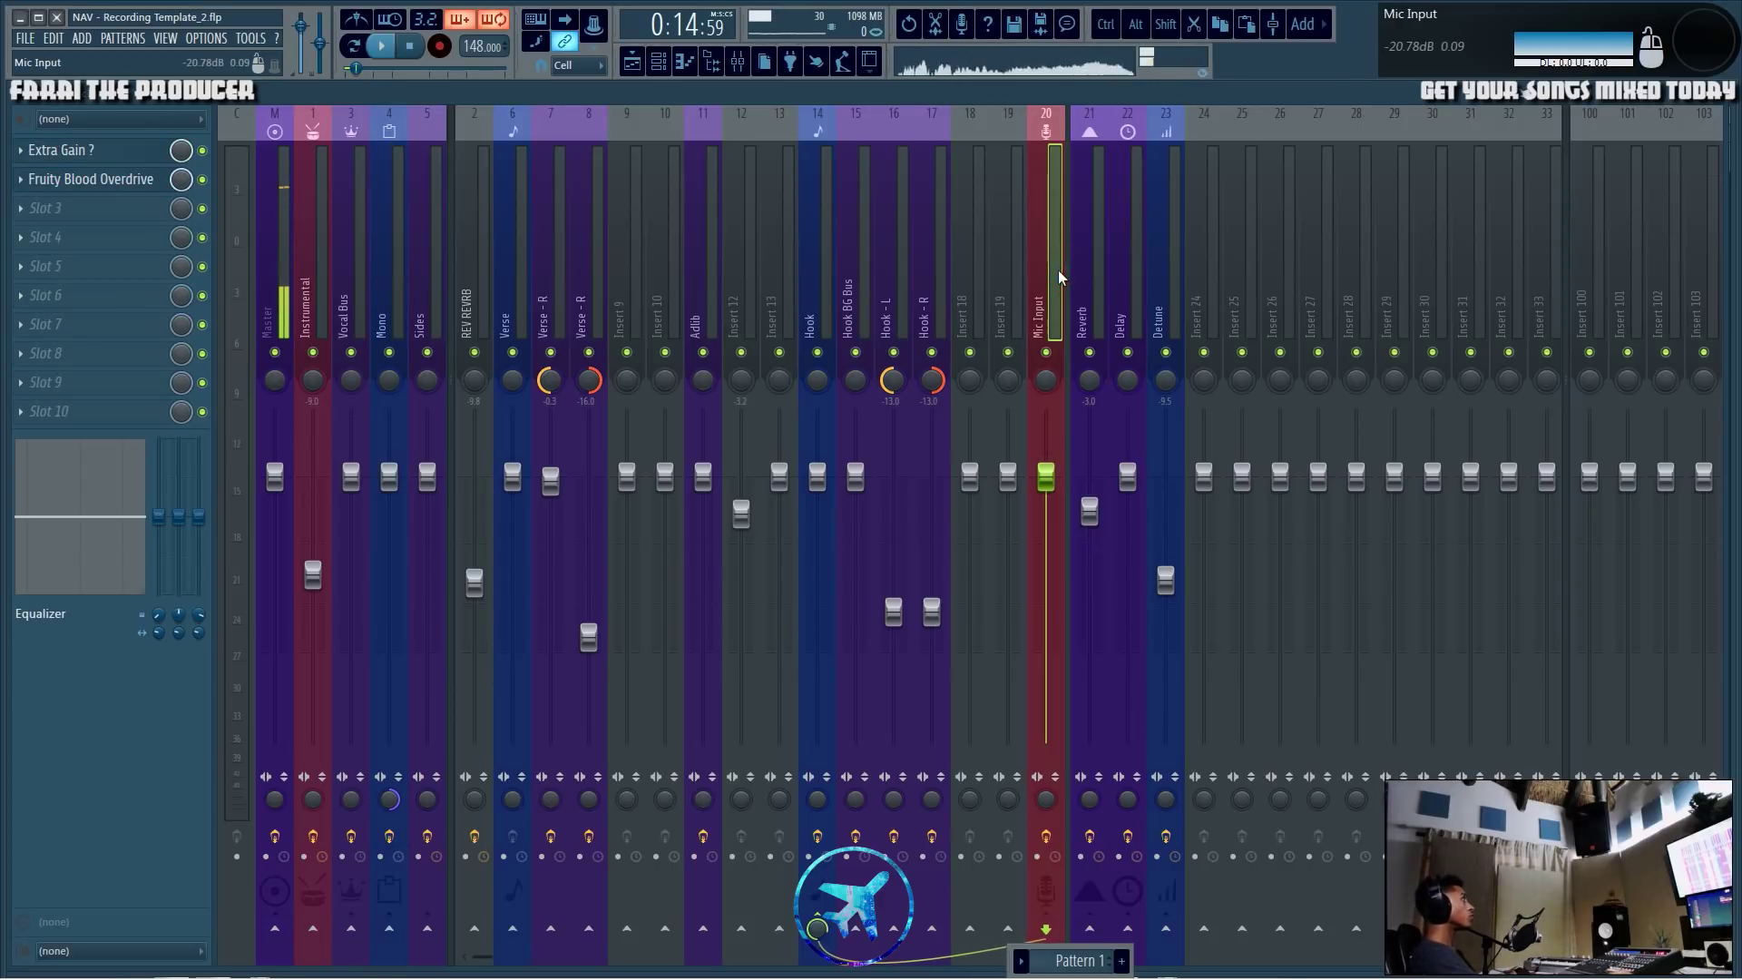
Trace the routing of the Hook and Hook - R tracks, comparing their effects with those of the Mono and Sides buses.
left_click(807, 295)
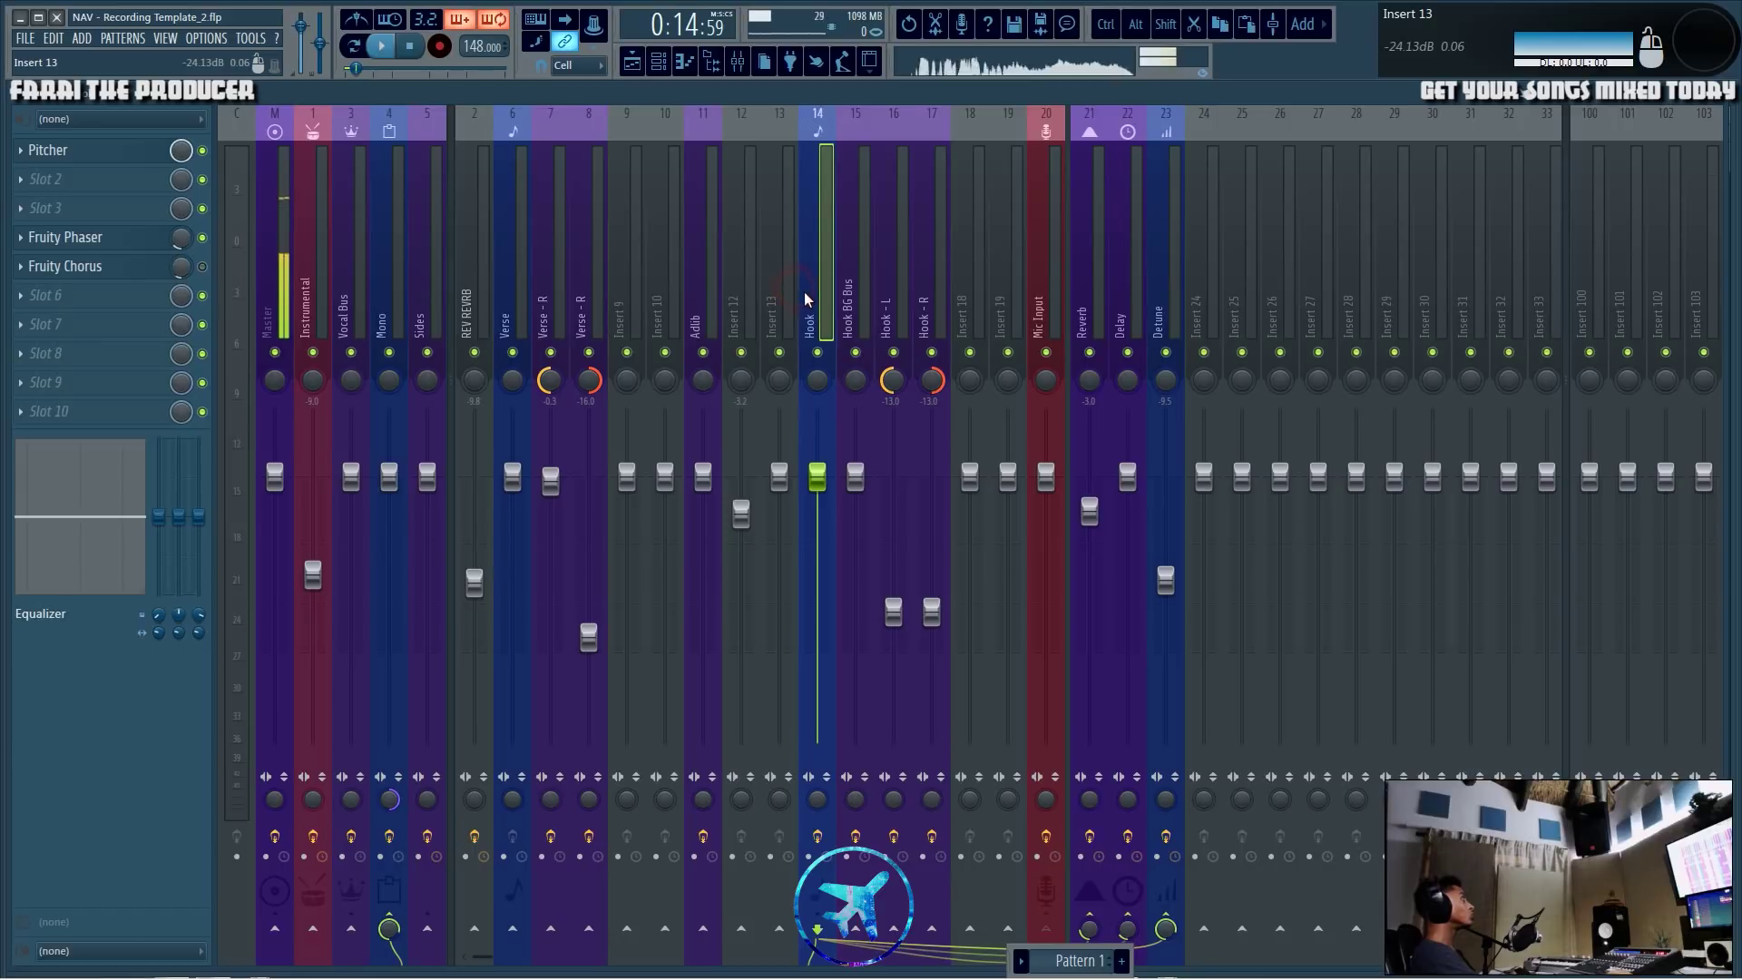
left_click(400, 295)
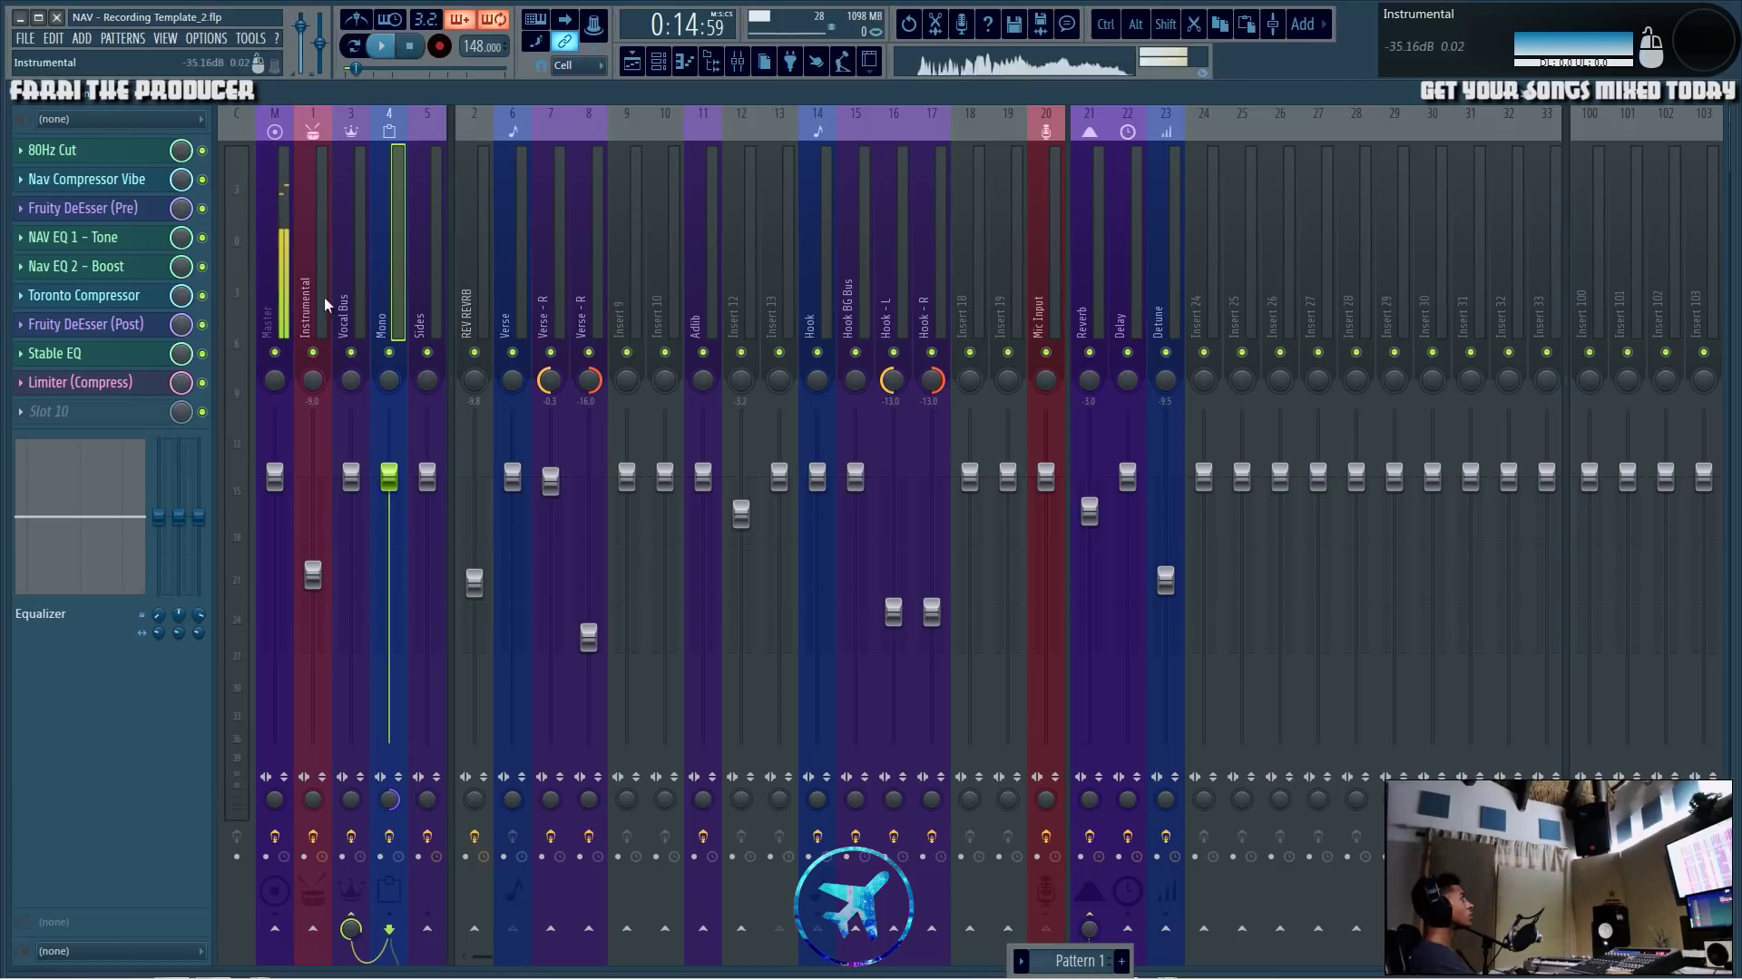
left_click(916, 274)
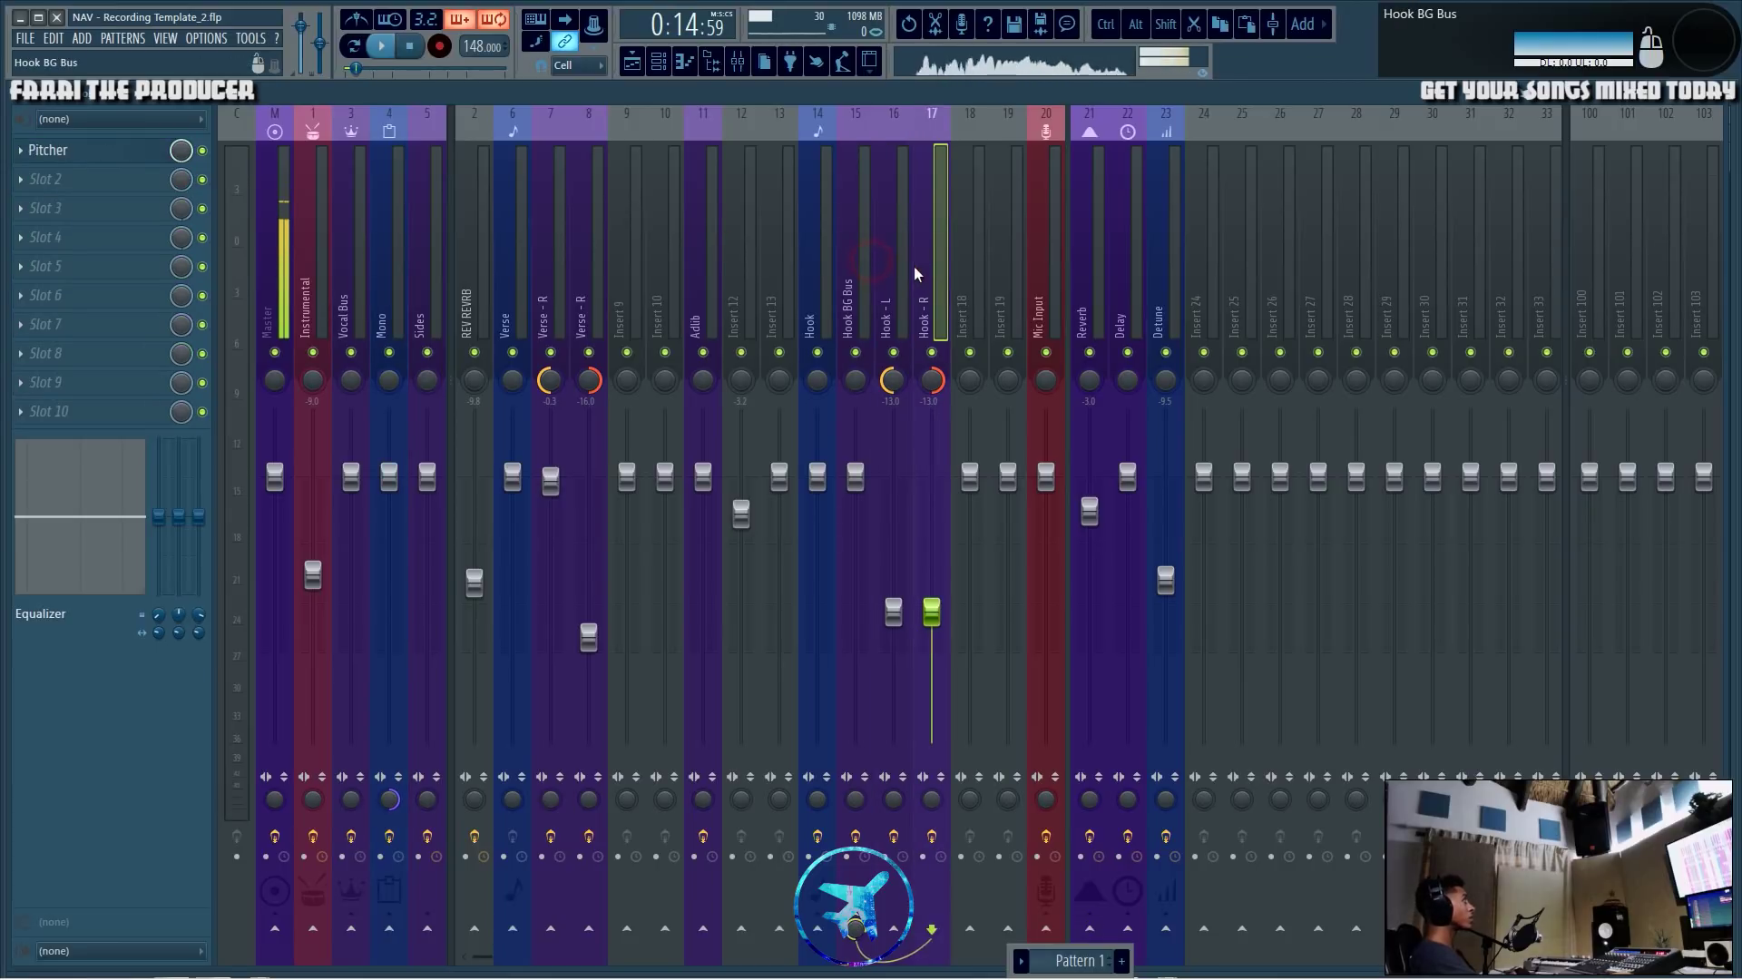
left_click(388, 276)
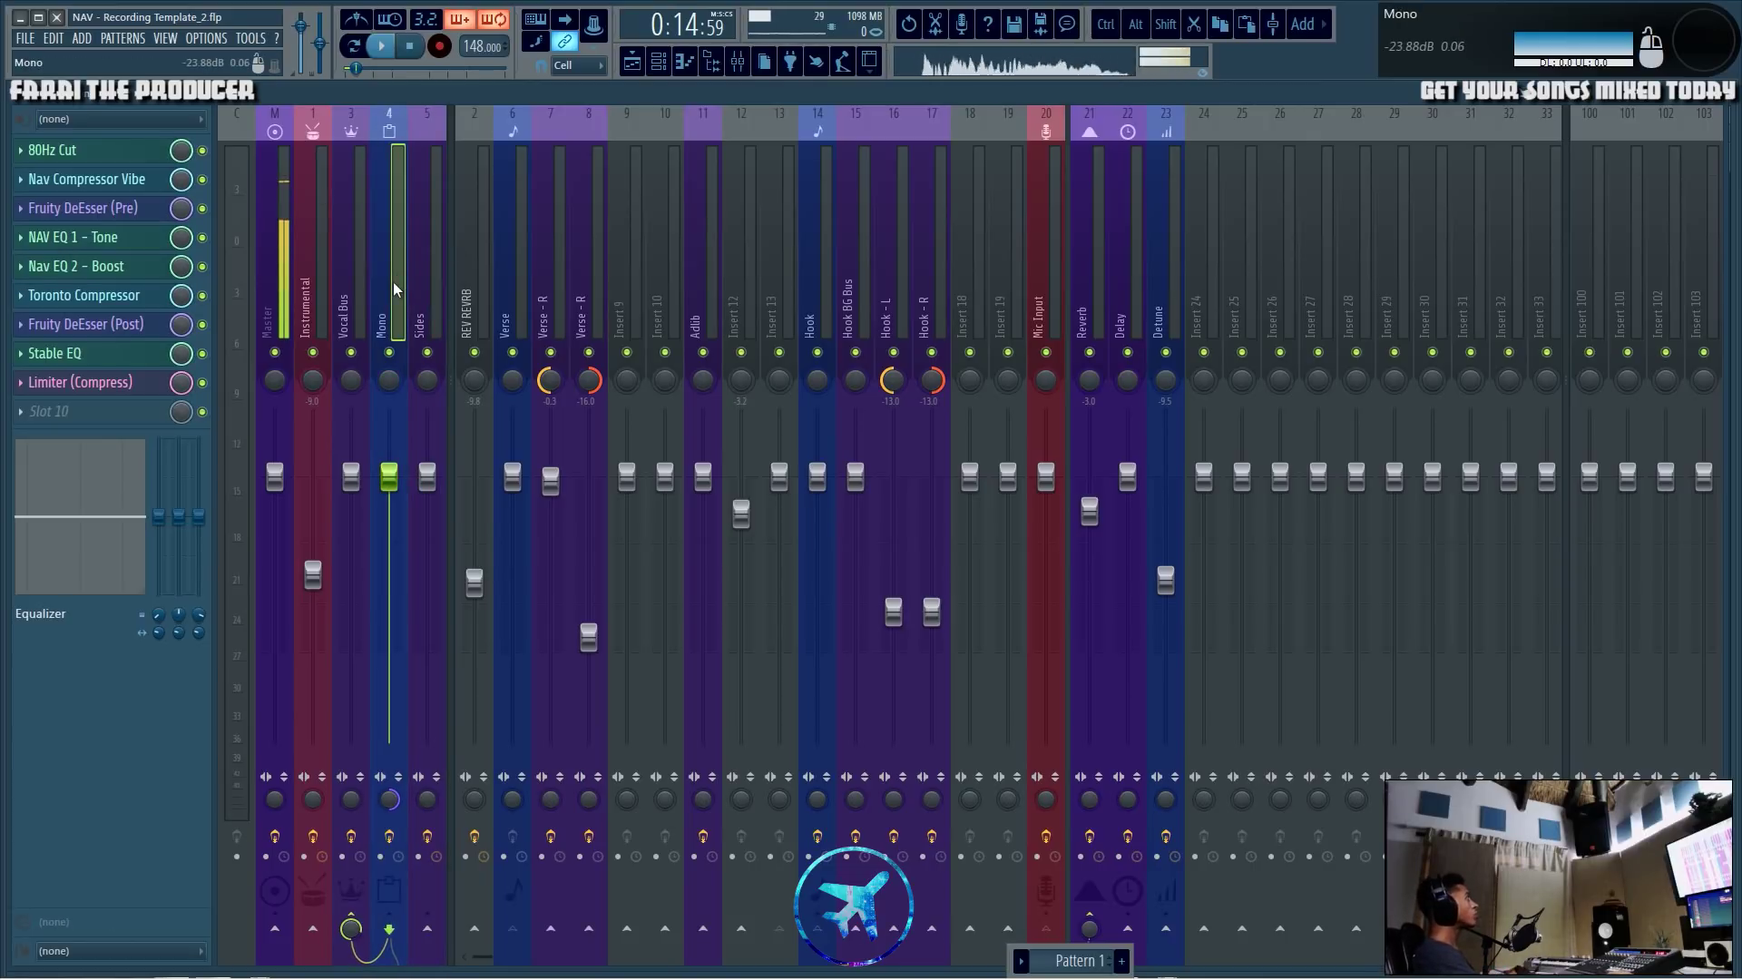
left_click(432, 277)
left_click(557, 283)
left_click(441, 275)
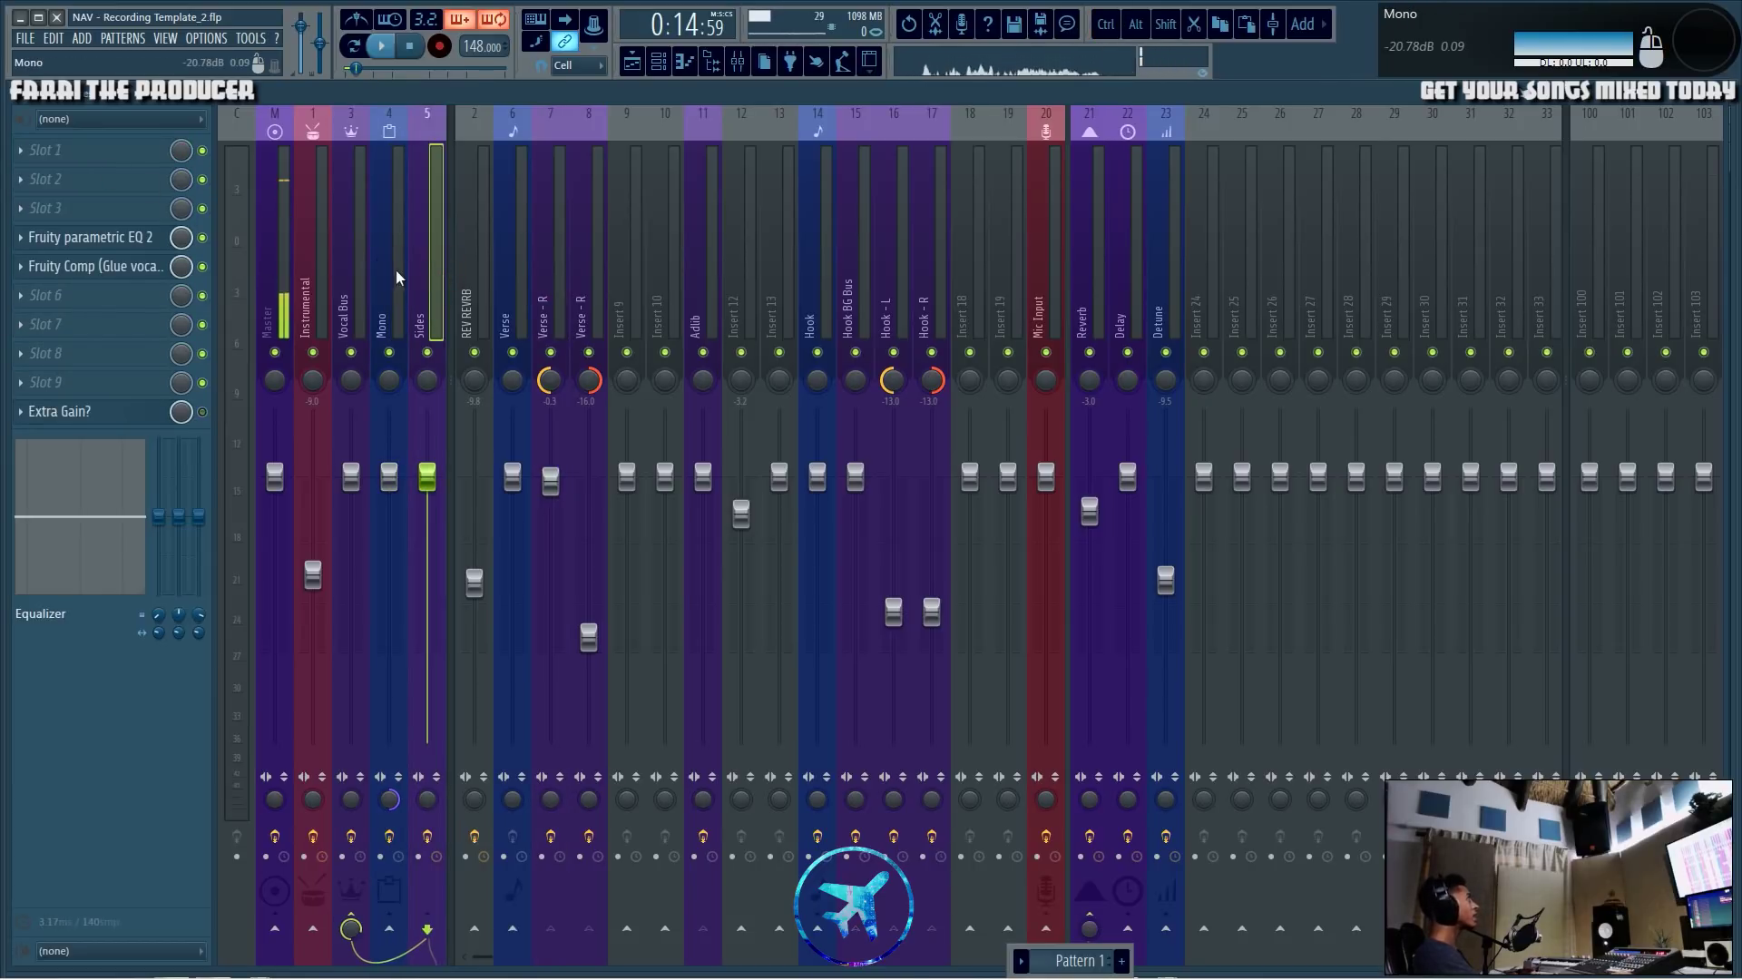
Examine how the Mono and Sides buses, Vocal Bus and Instrumental track route toward the Master, and view their effect chains.
left_click(352, 286)
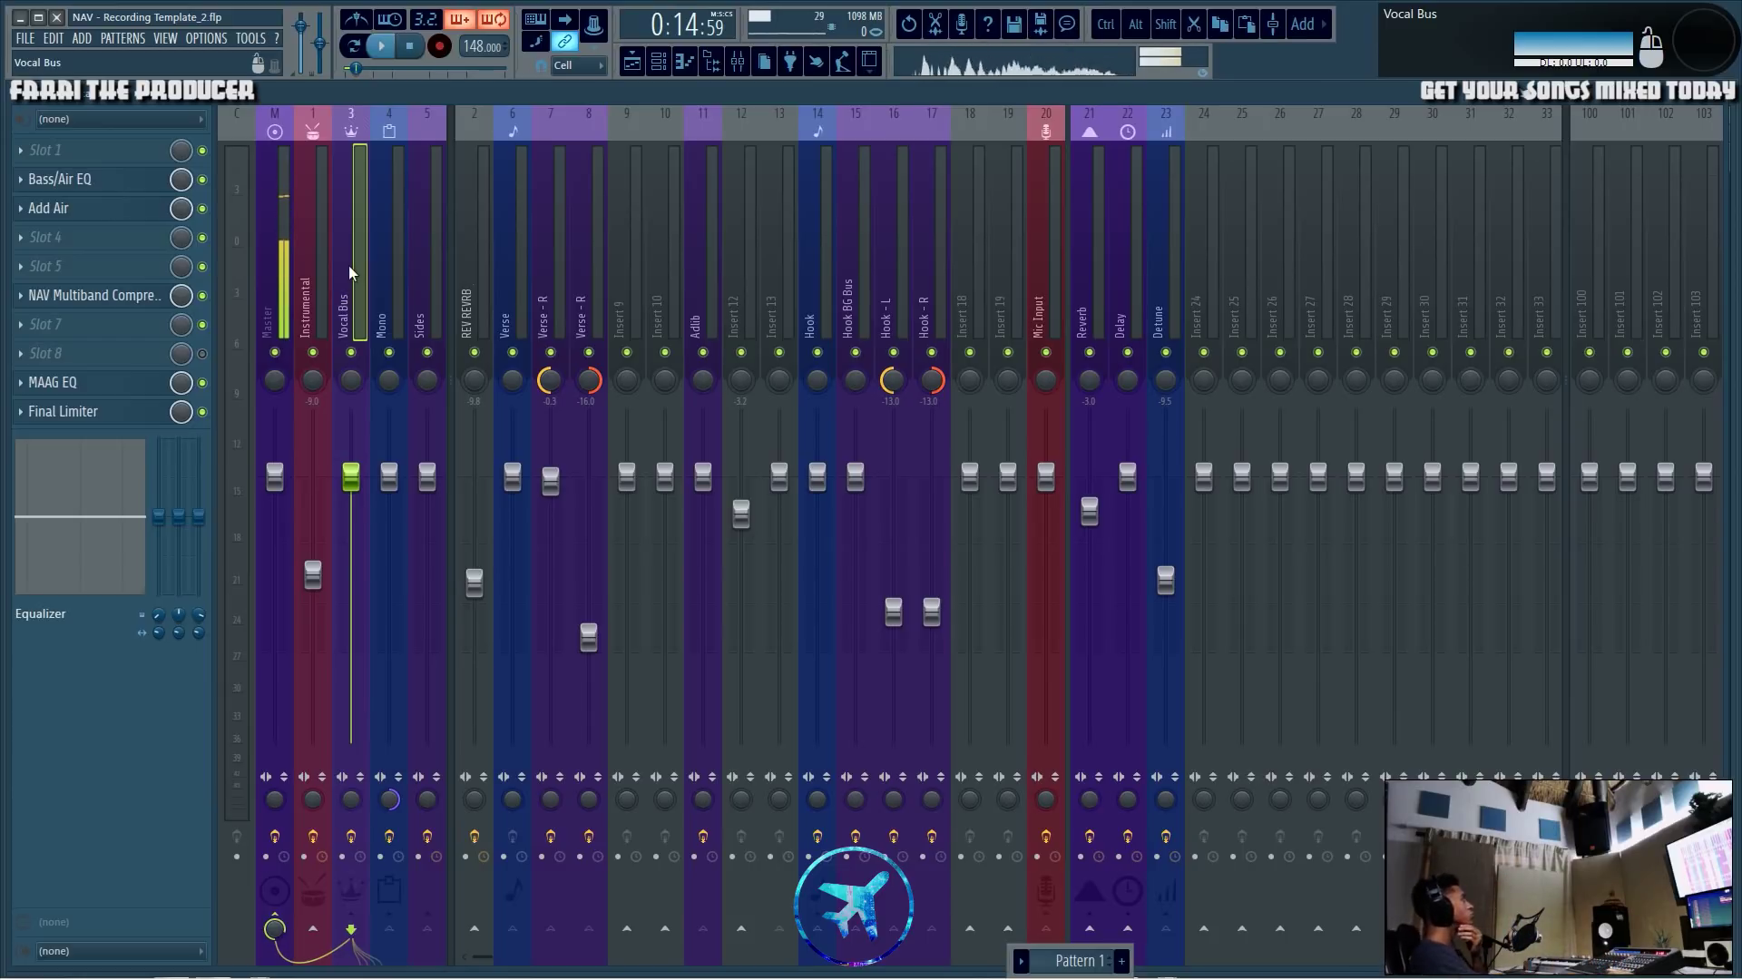
left_click(381, 247)
left_click(417, 265)
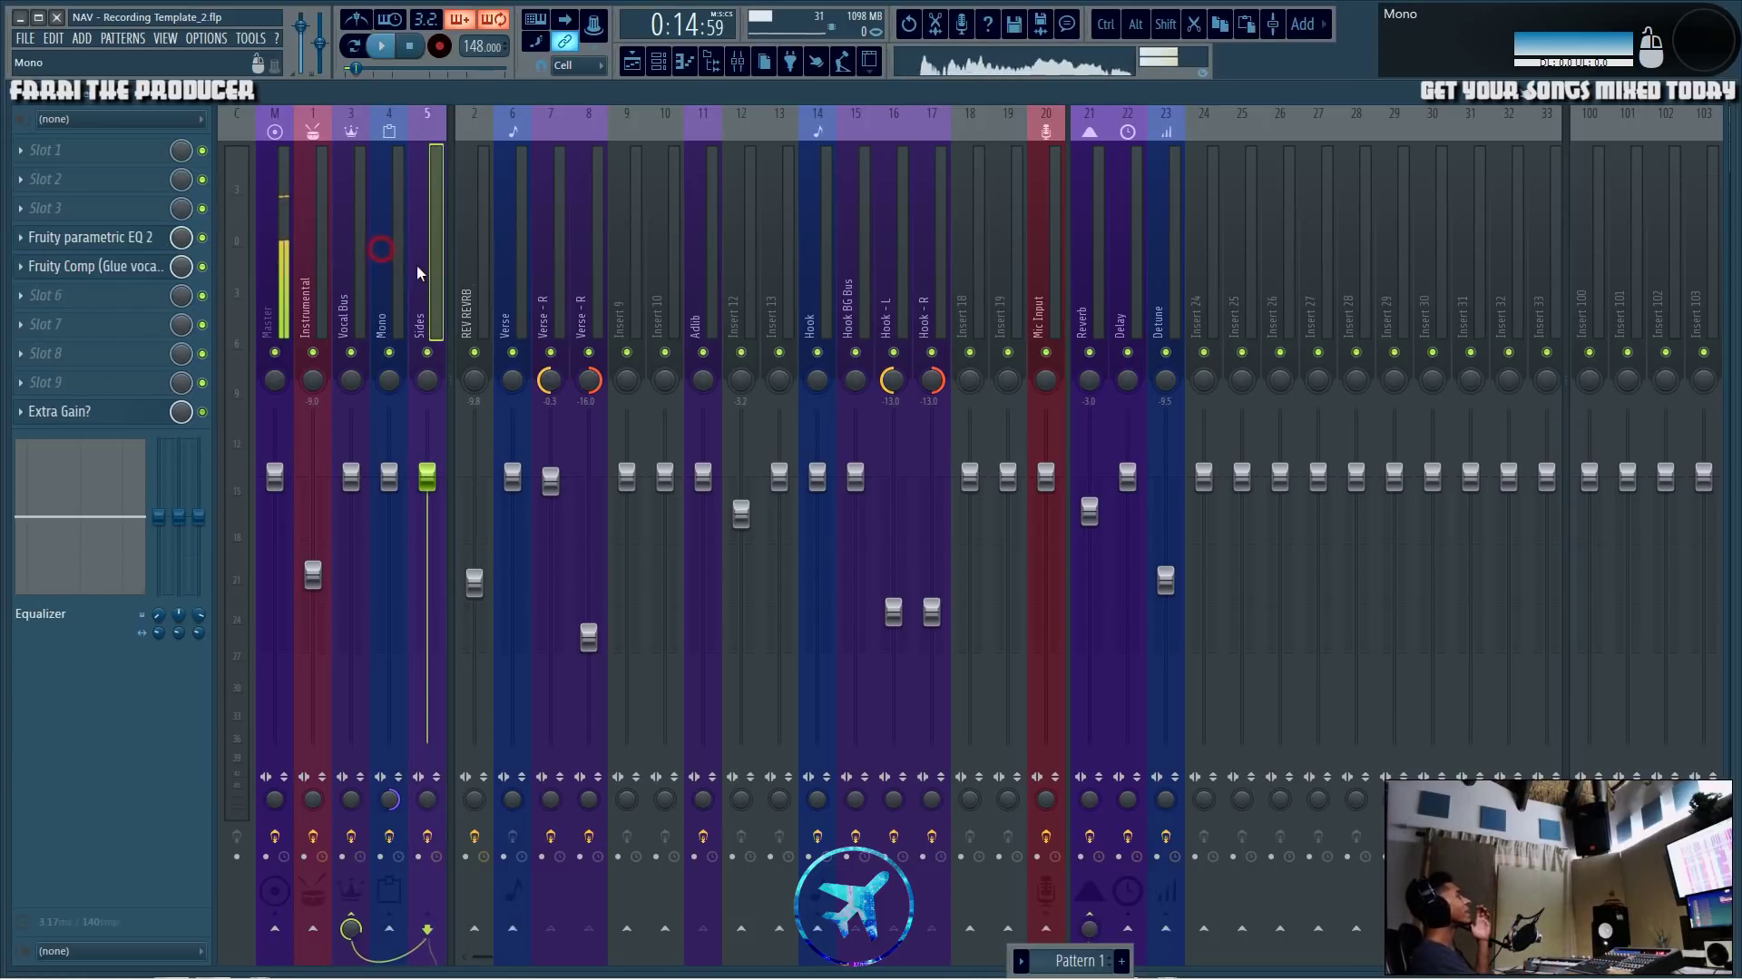
left_click(387, 260)
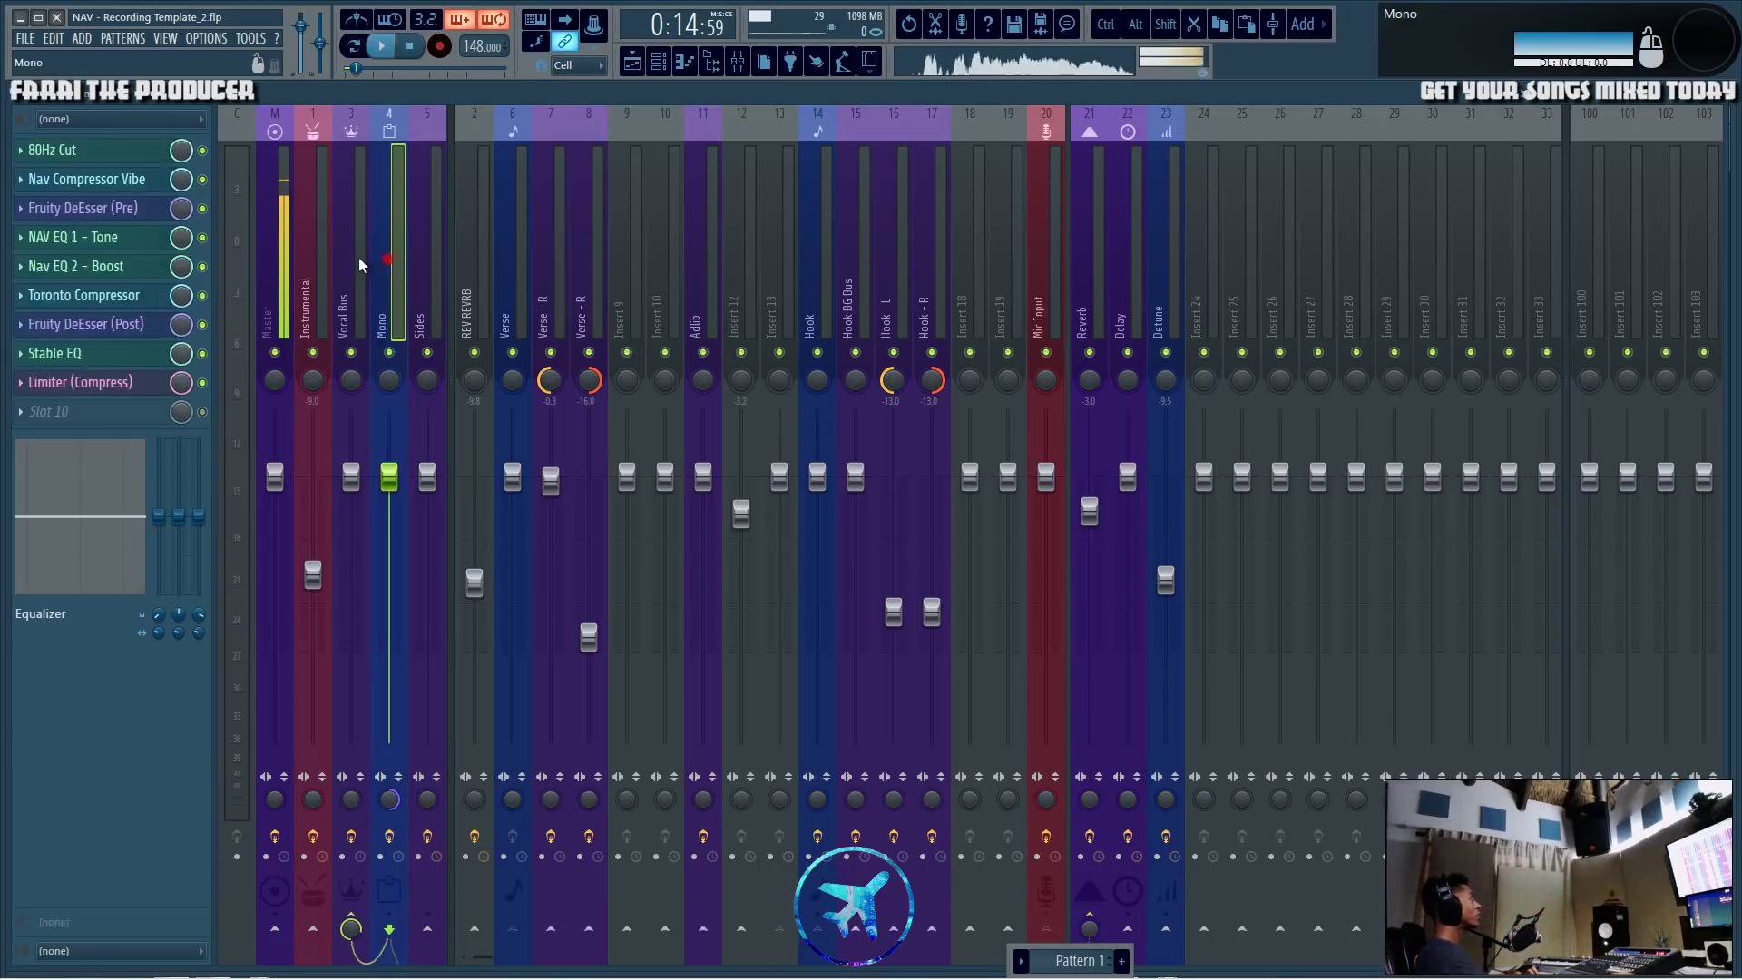
left_click(263, 246)
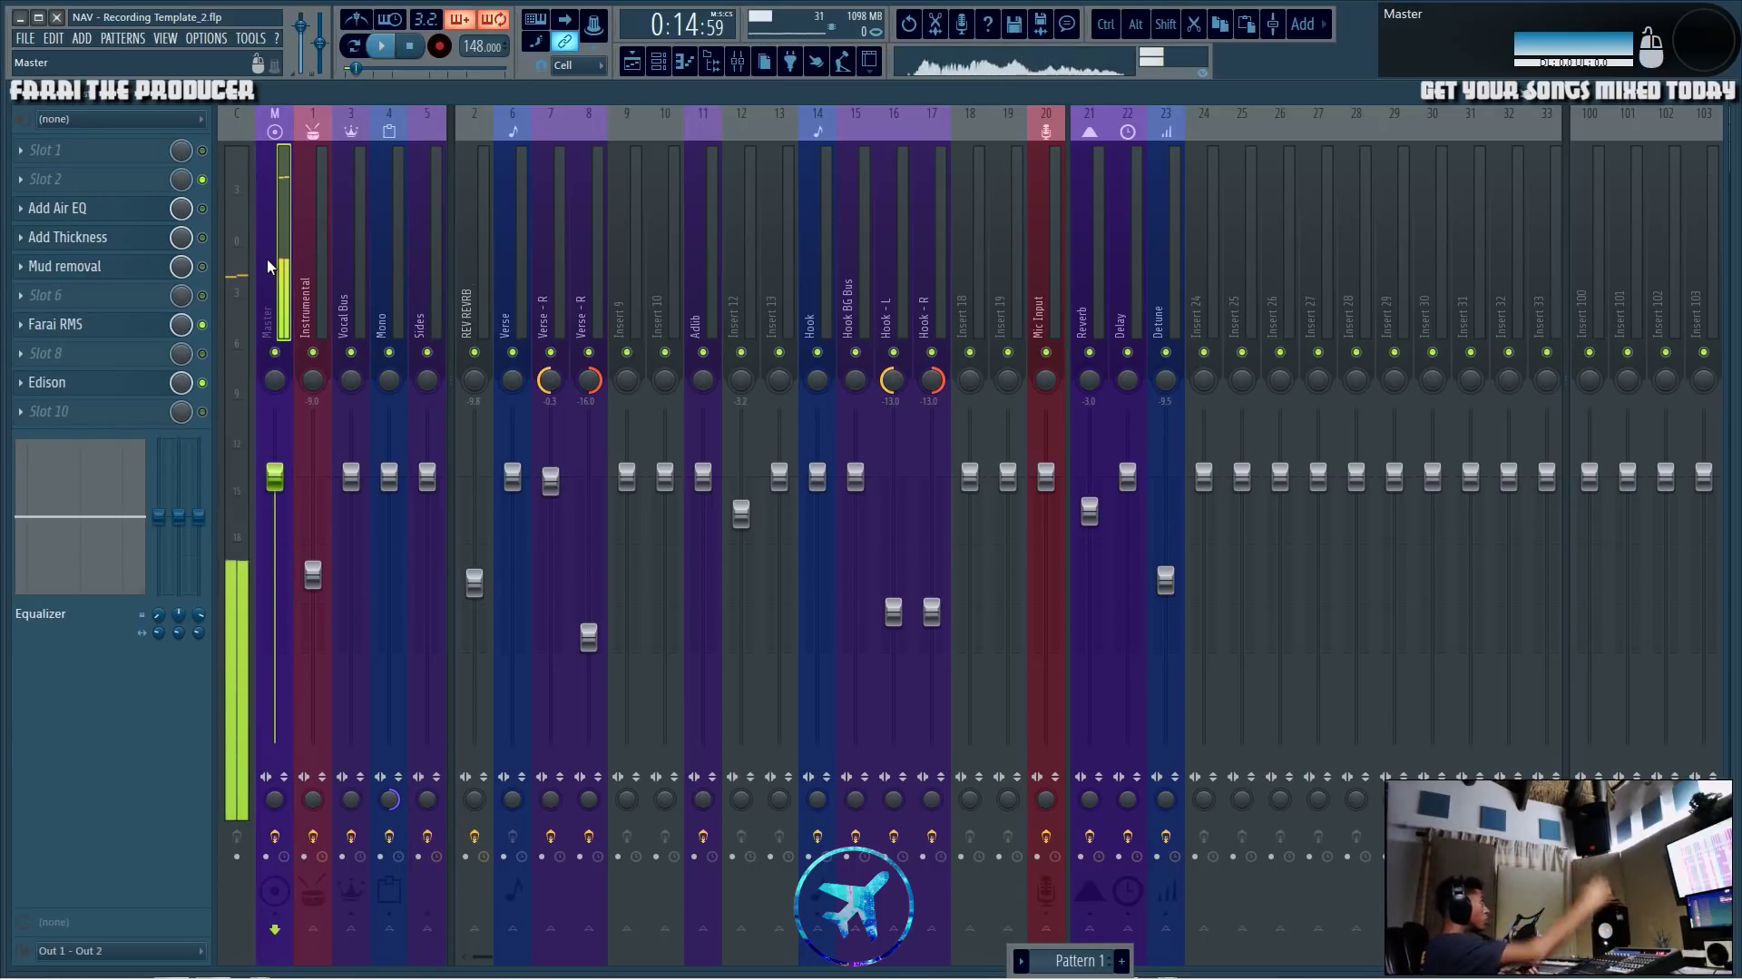
left_click(351, 285)
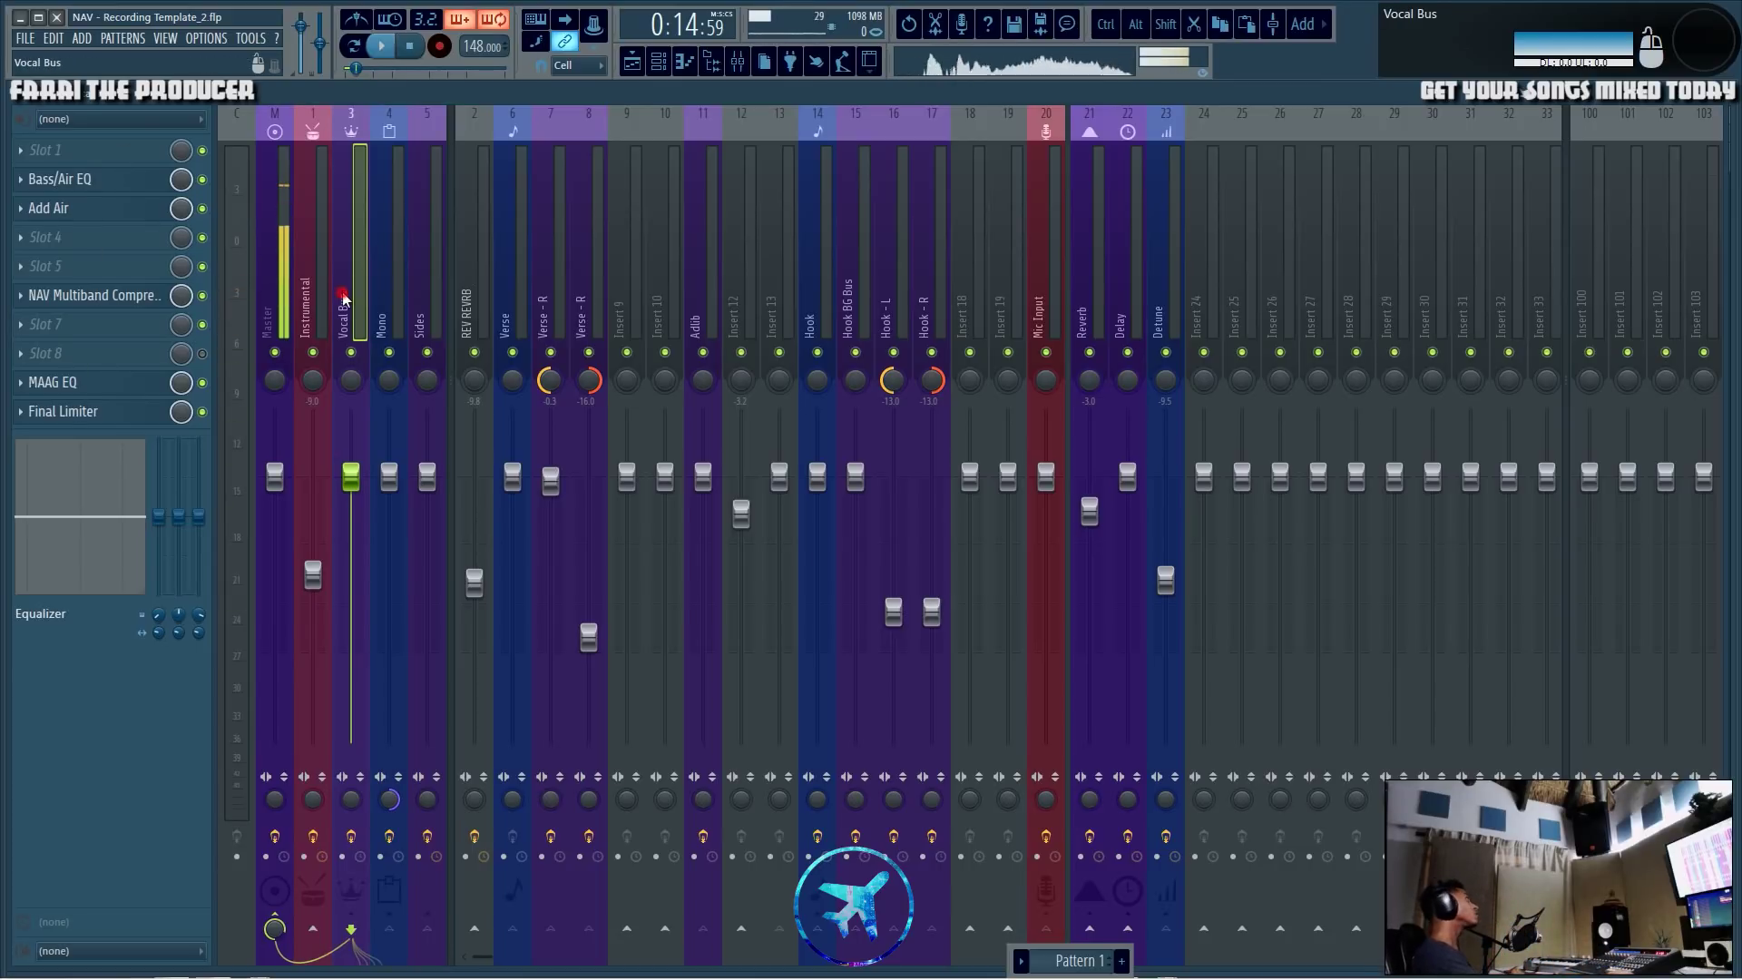
left_click(311, 286)
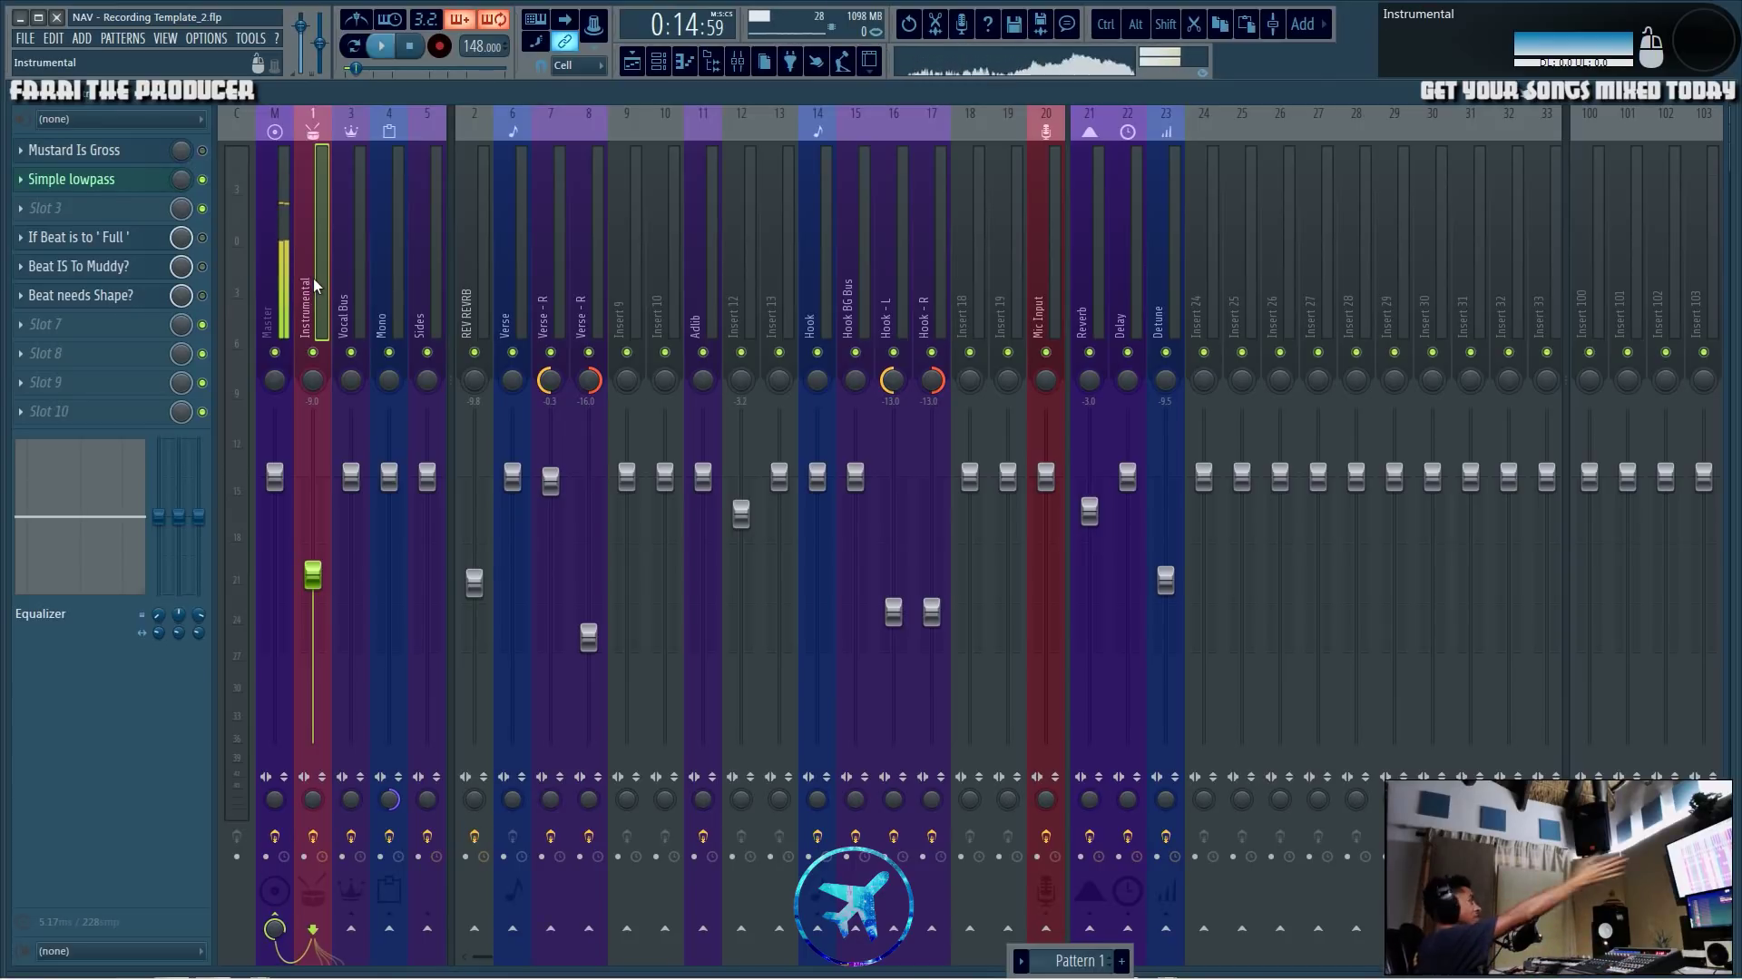
Open the Farai RMS effect on the Master track, bring its window into view over the faders, and close it.
left_click(281, 210)
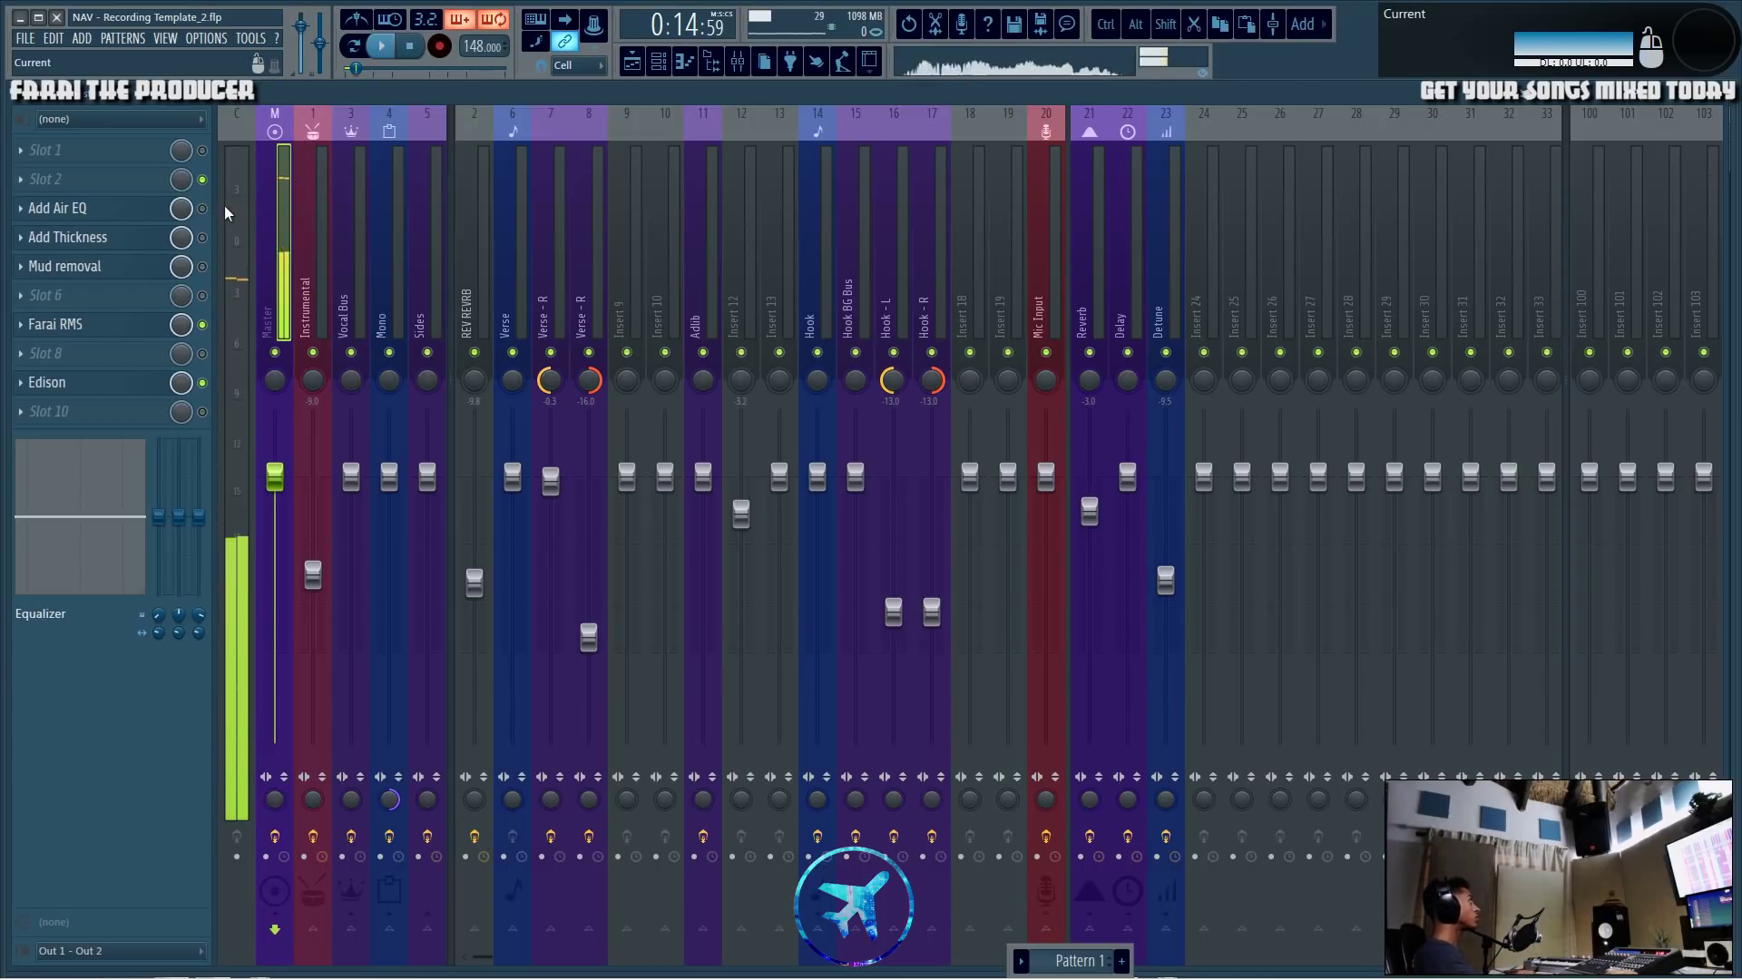
left_click(63, 324)
left_click_drag(1702, 227, 907, 188)
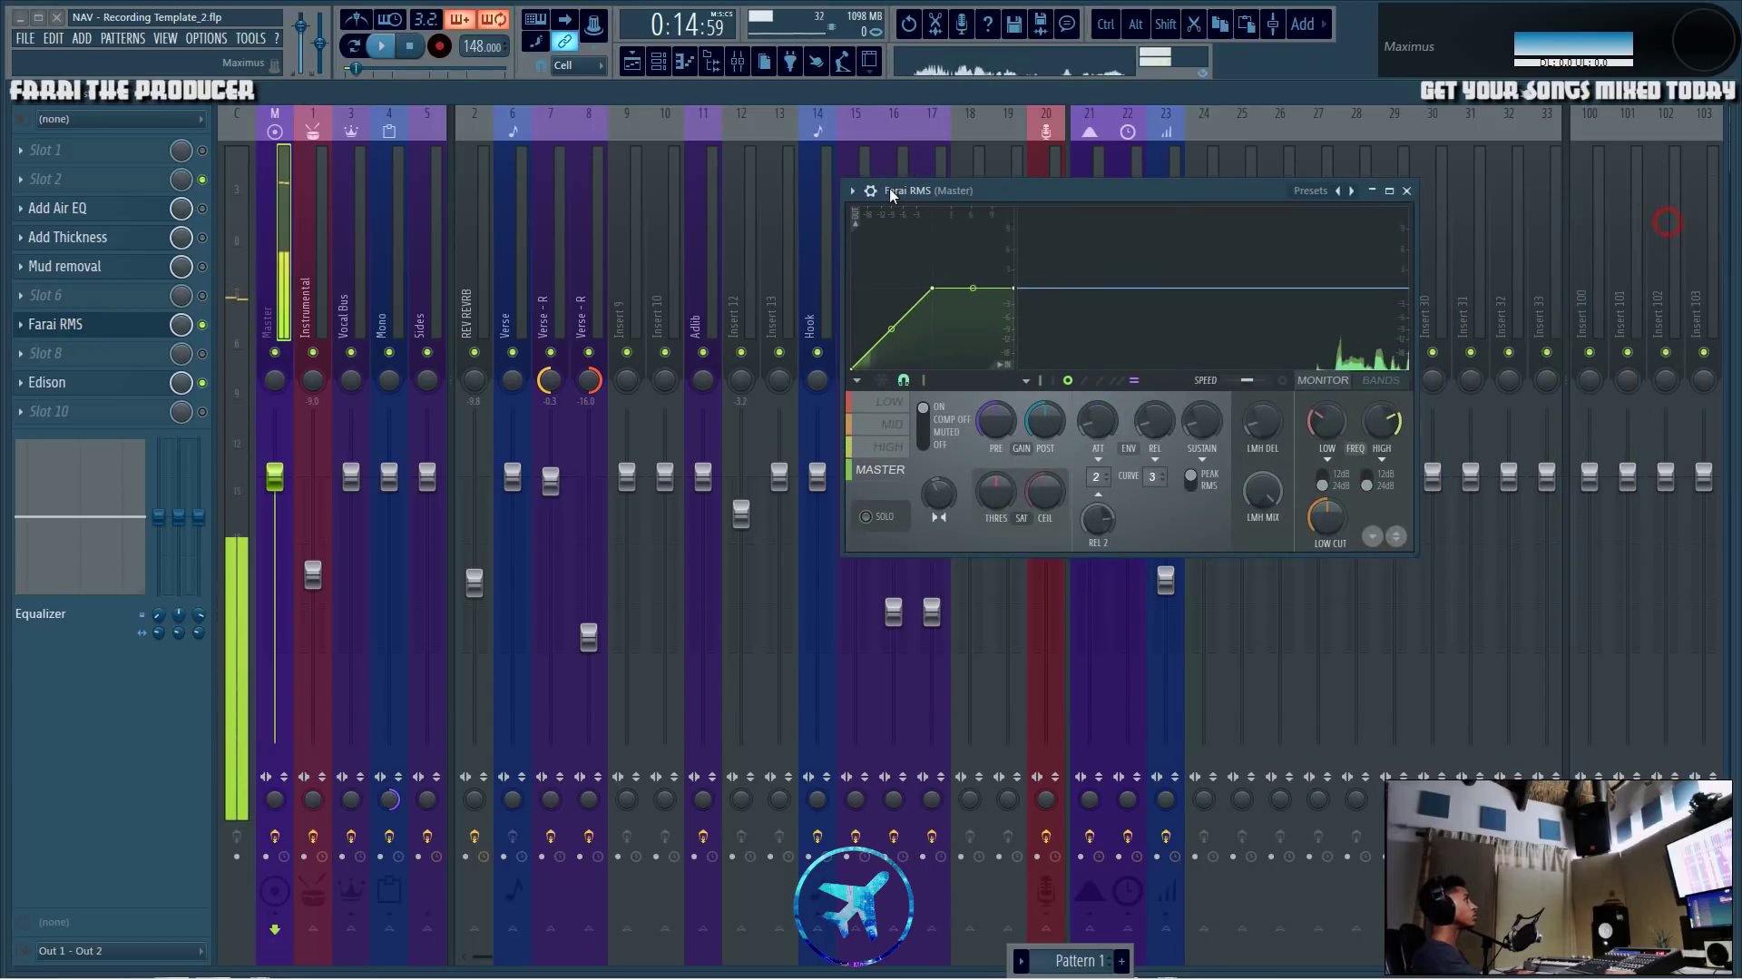
left_click(1407, 194)
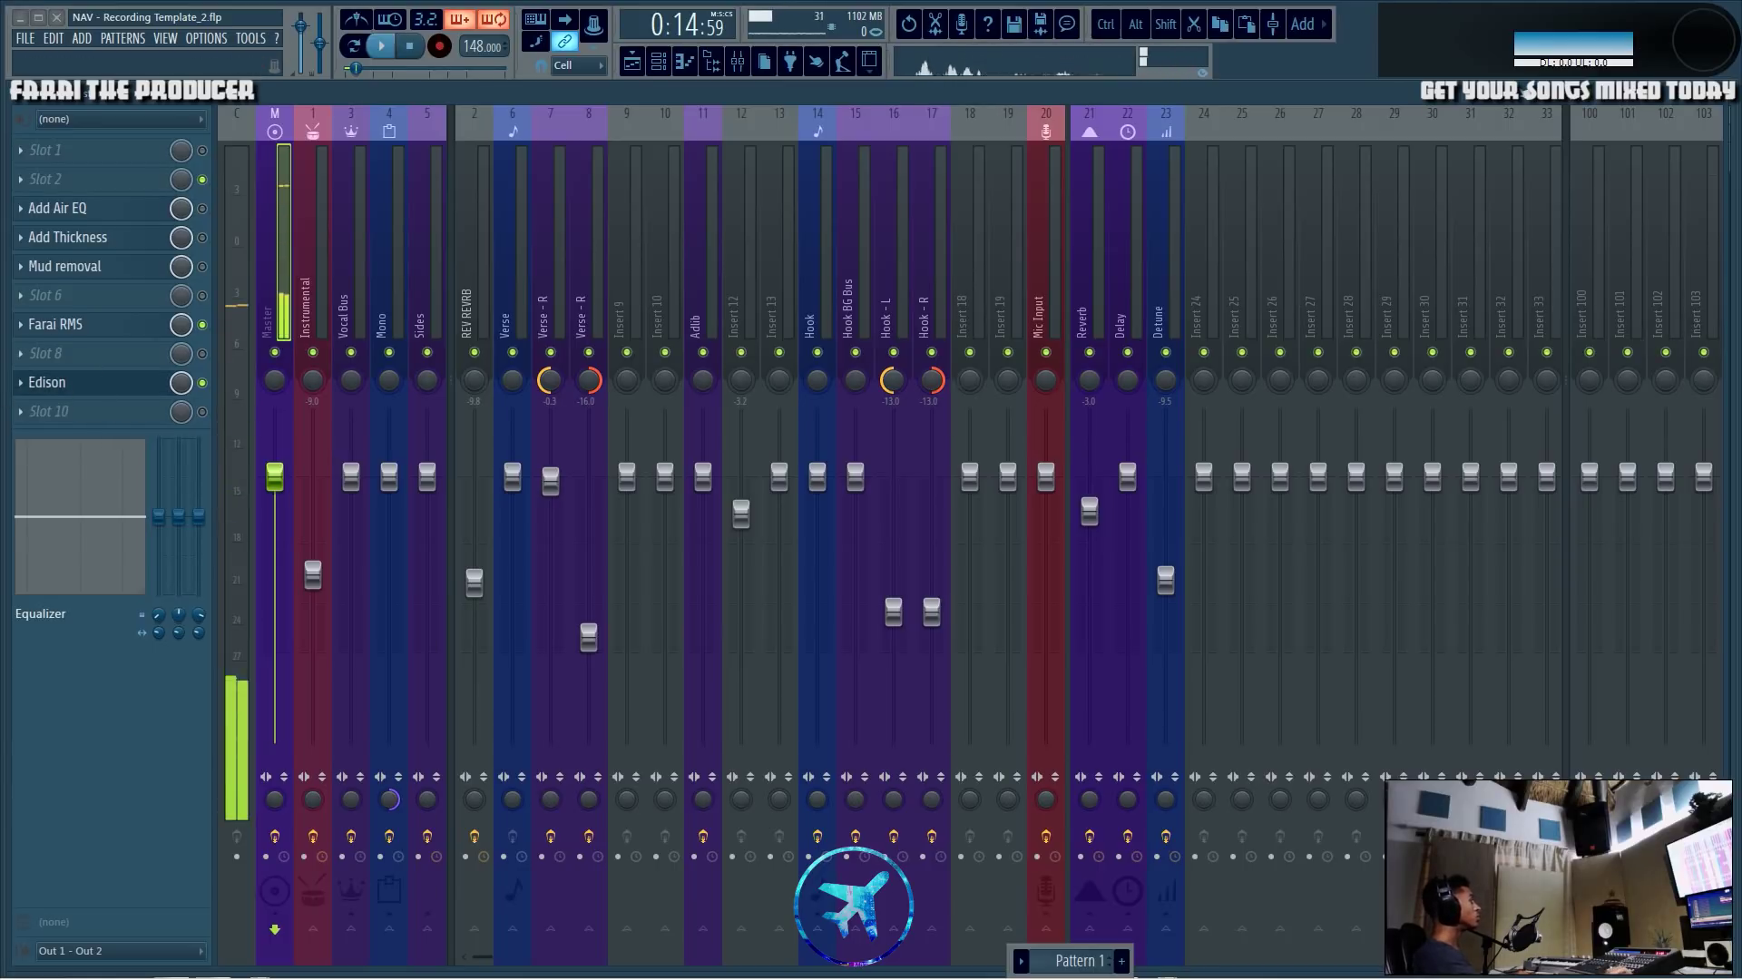
Open Edison on the Master track and reposition its window so the waveform is in full view.
left_click(55, 382)
left_click_drag(589, 413, 600, 420)
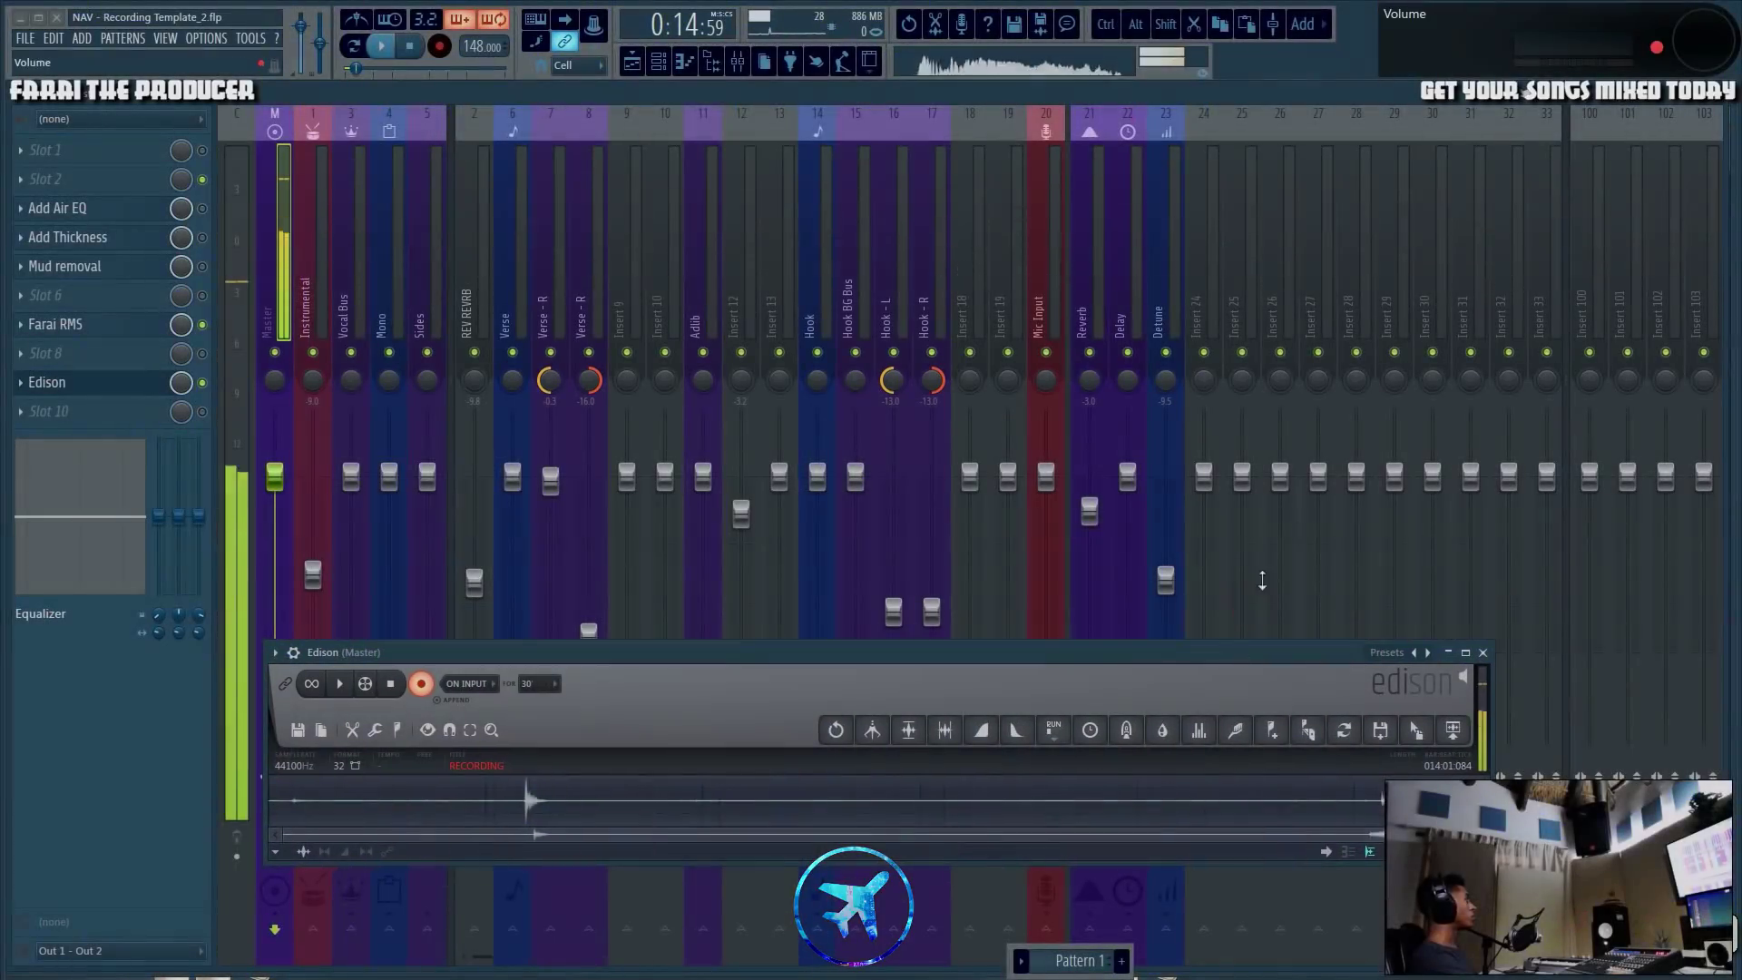
left_click_drag(574, 646, 546, 499)
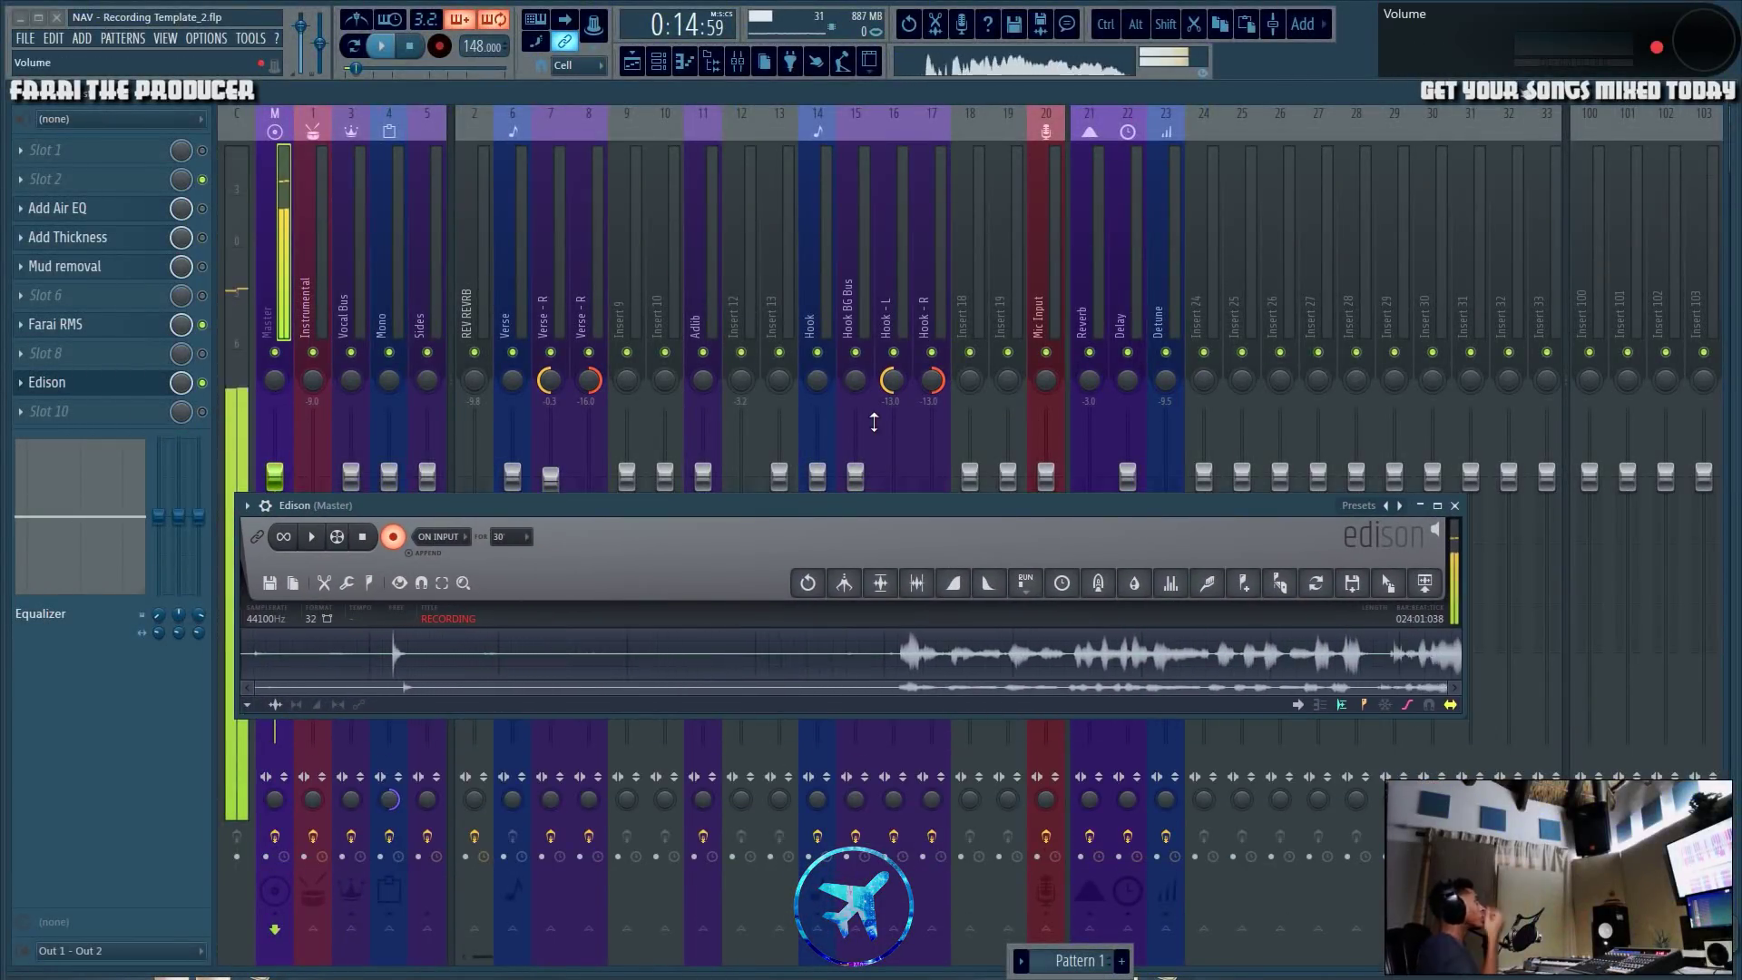